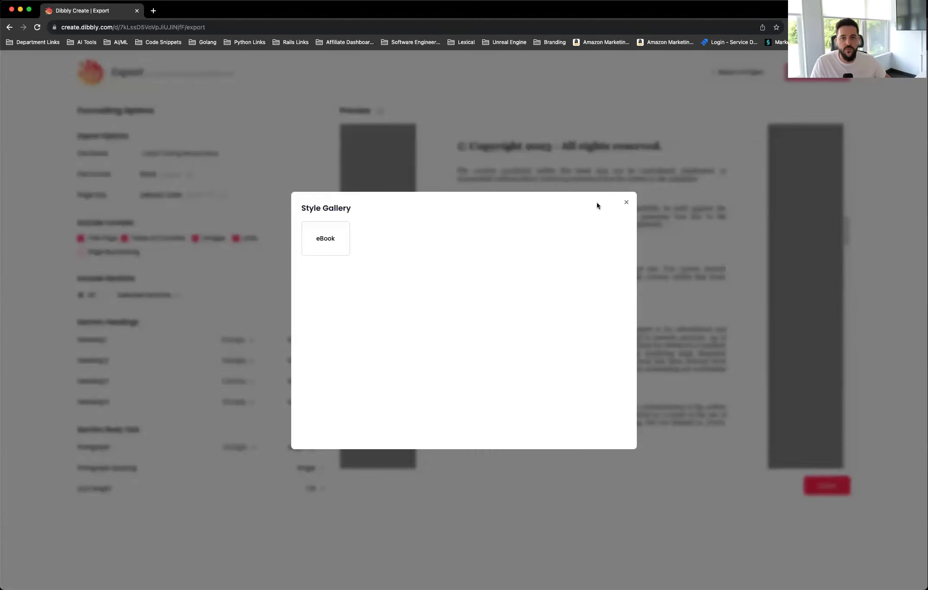
Leave the export view for the book project and open its copyright section
left_click(628, 202)
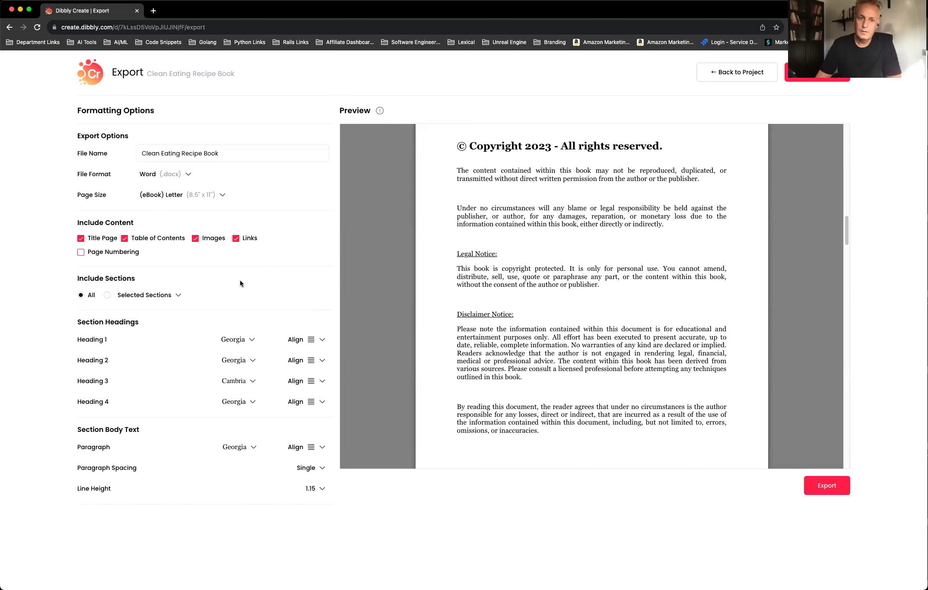
left_click(738, 74)
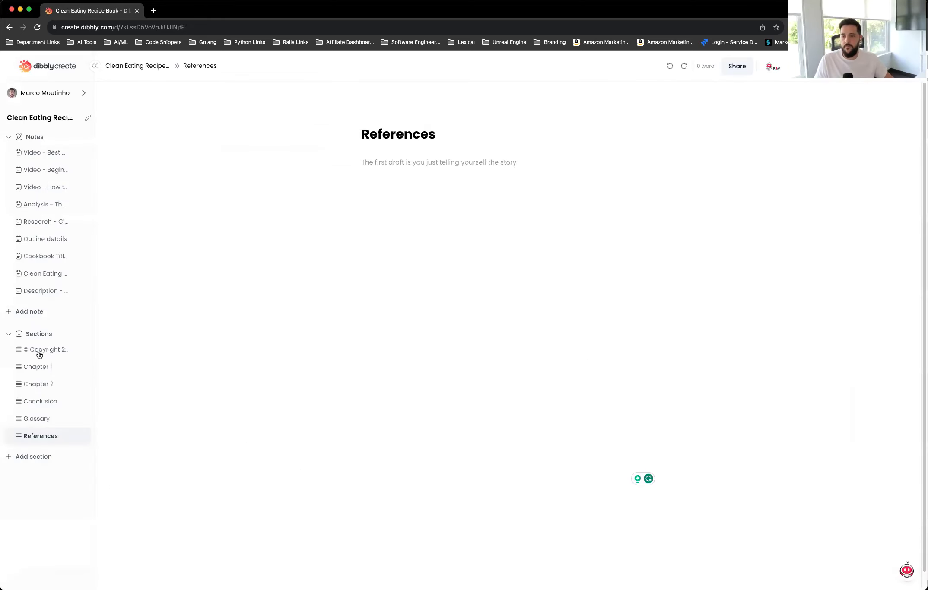
left_click(47, 349)
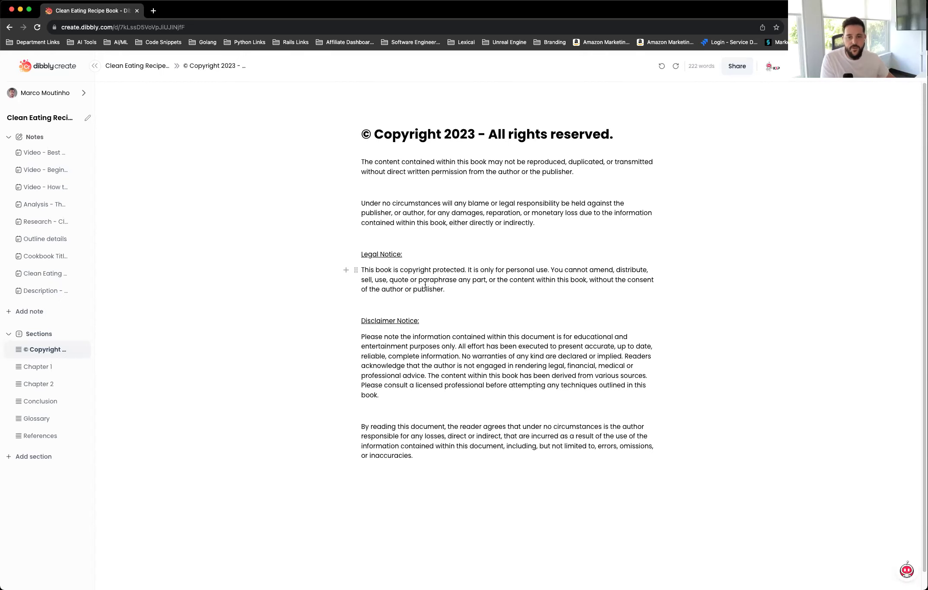
Add the comment "comment" to the Legal Notice text from "sell, use, quote or paraphrase" through "author or publisher."
left_click_drag(445, 290, 361, 280)
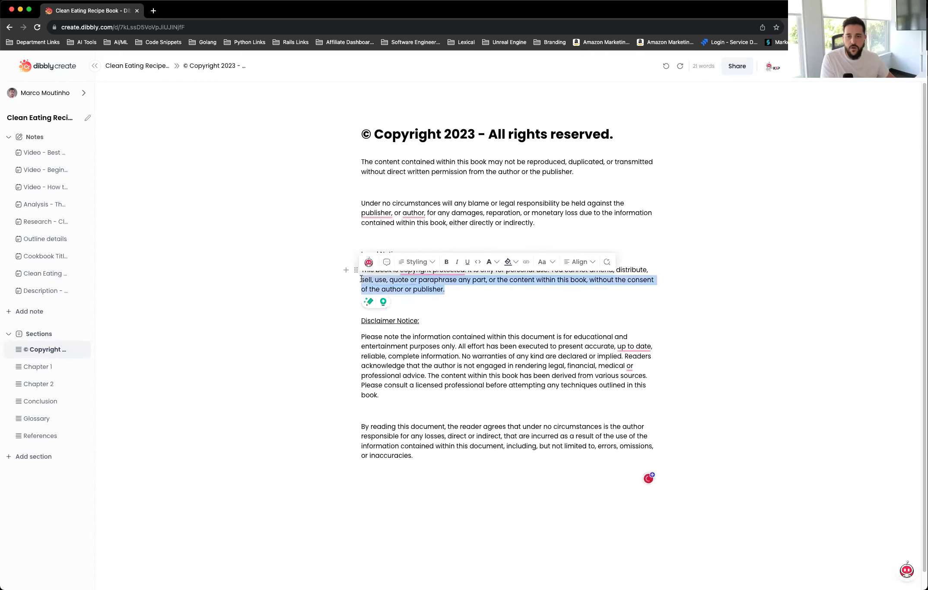
left_click(386, 262)
type("comment")
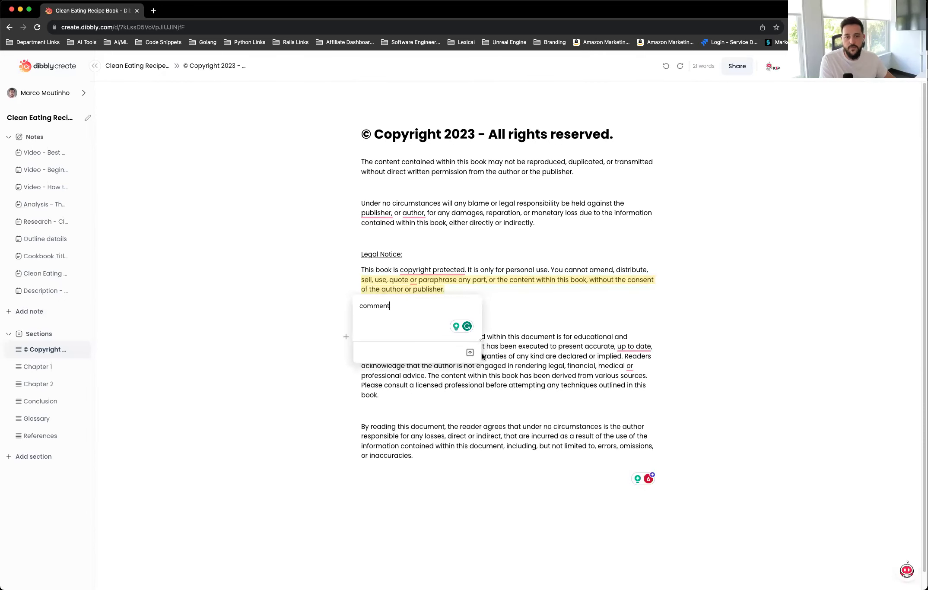
left_click(469, 353)
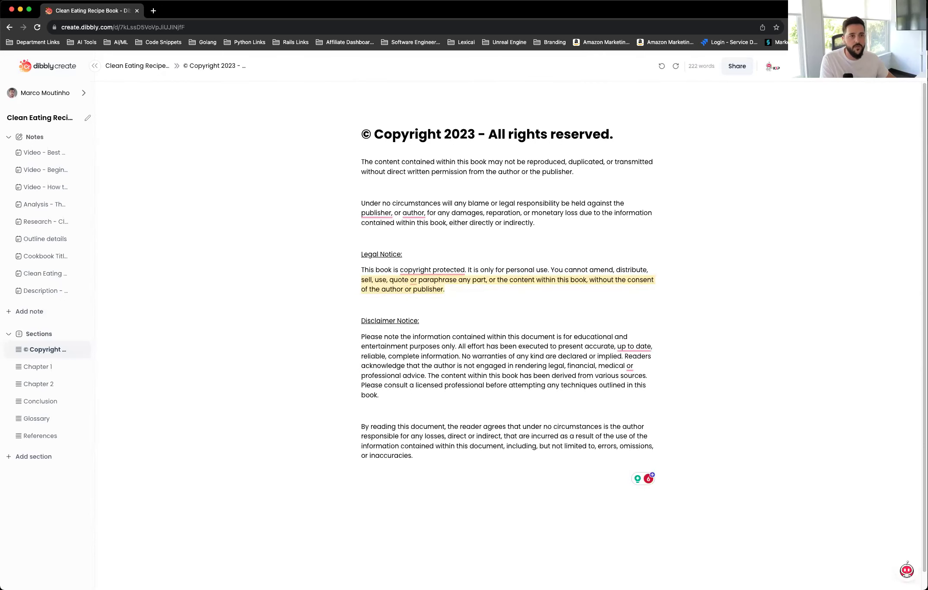
Post "reply" as a reply to the Legal Notice comment and close the comments
left_click(833, 173)
type("reply")
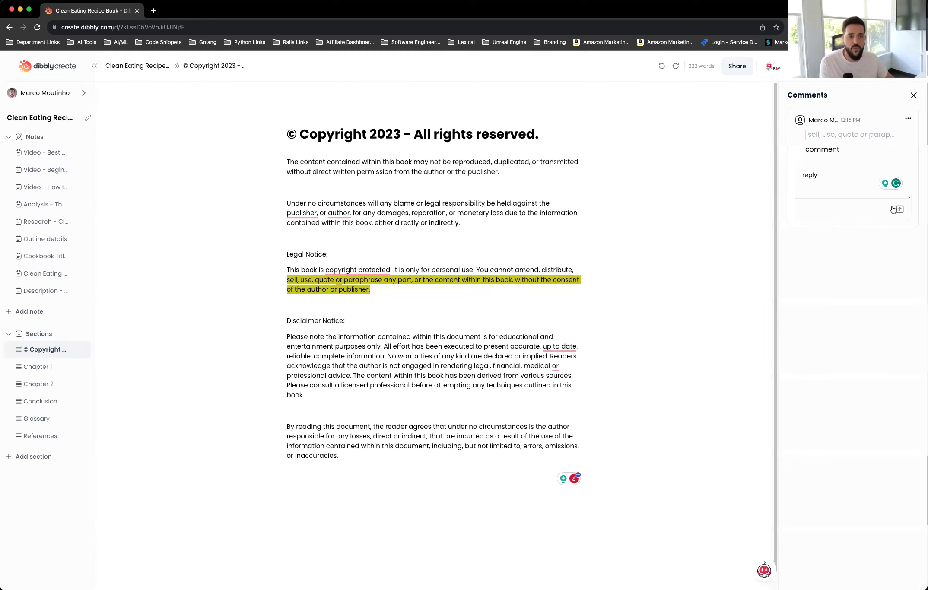
left_click(900, 209)
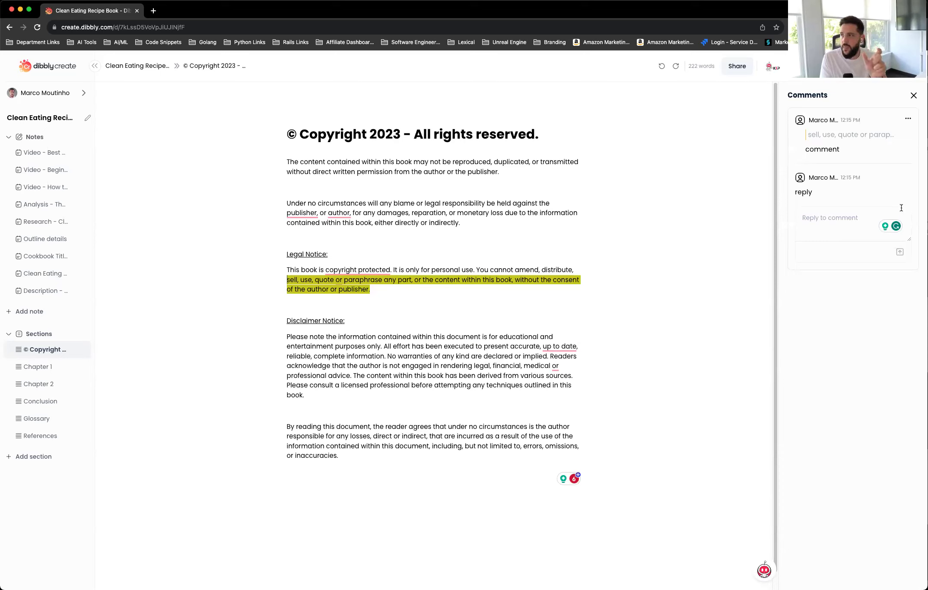
left_click(376, 337)
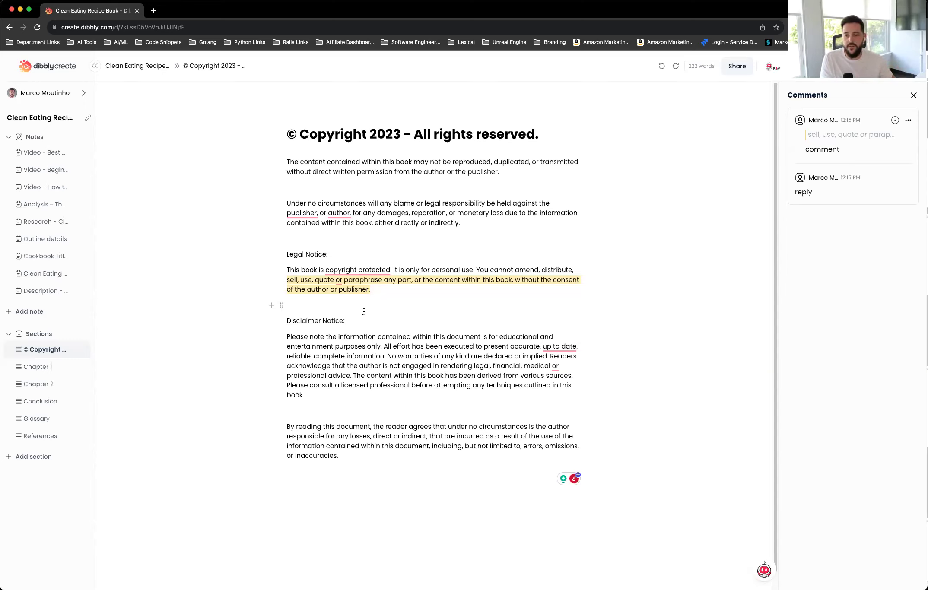
left_click(913, 96)
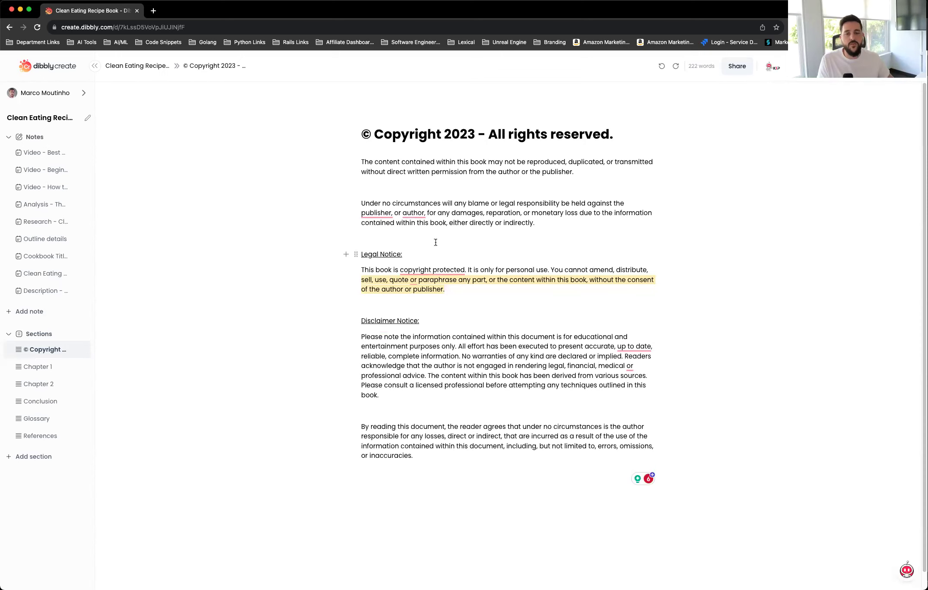
Examine the alignment, styling and insert options available for the paragraph beginning "Under no circumstances will any blame."
left_click_drag(360, 202, 558, 220)
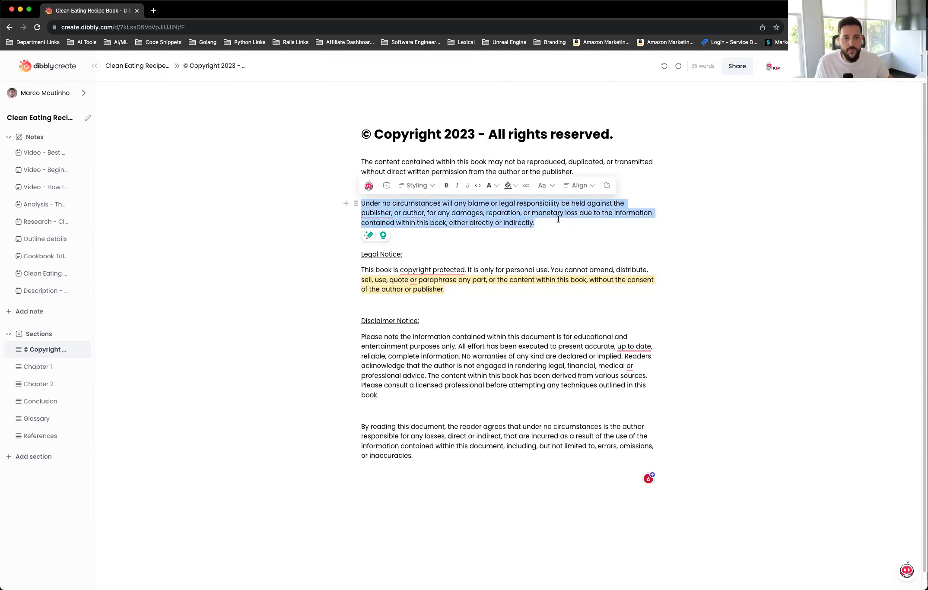
left_click(579, 185)
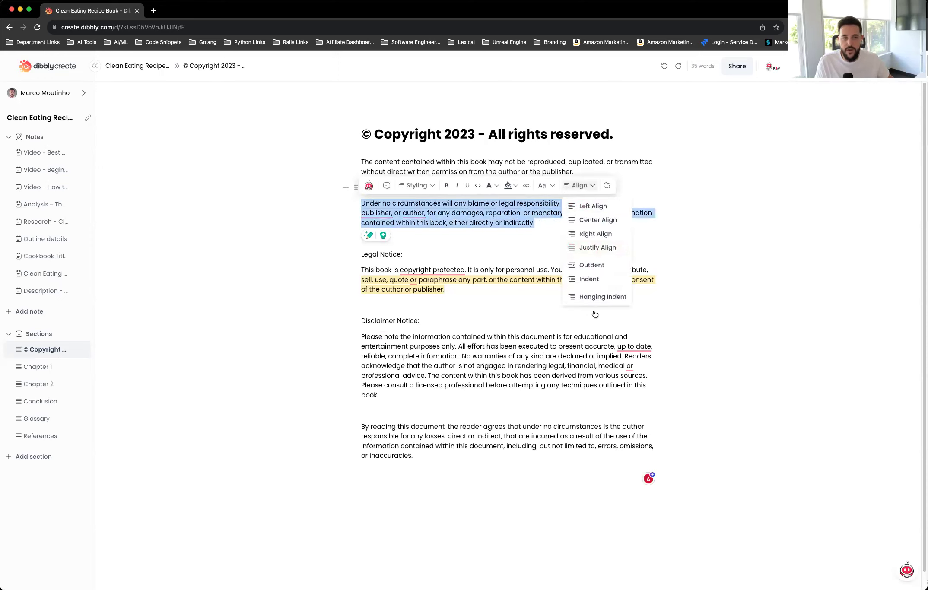
left_click(432, 187)
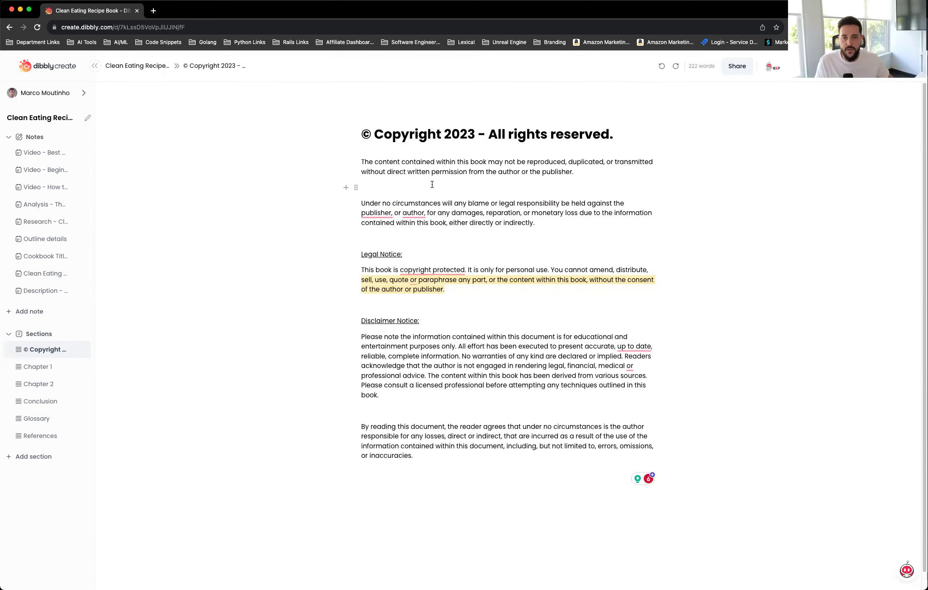
left_click_drag(441, 213, 392, 203)
left_click(417, 185)
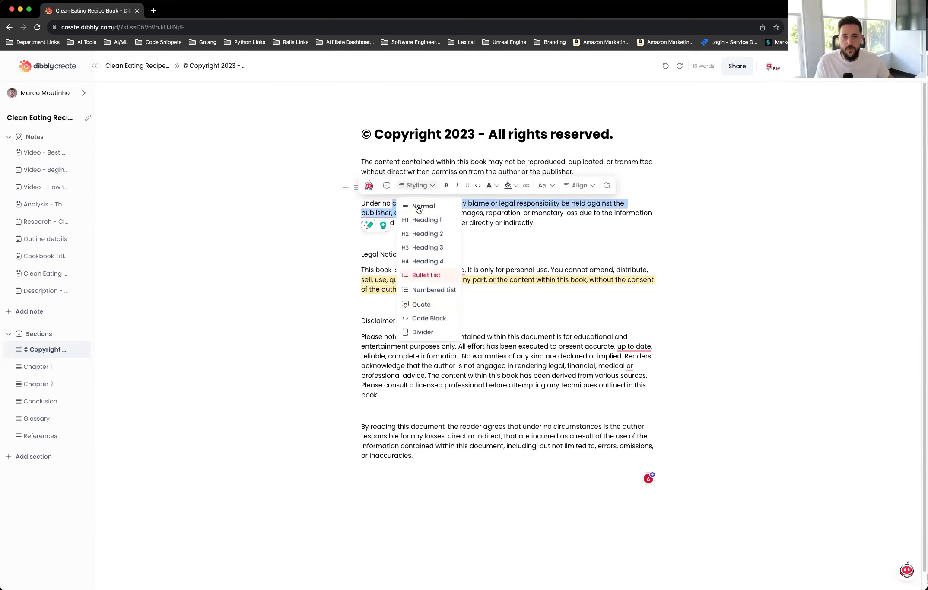
left_click(483, 212)
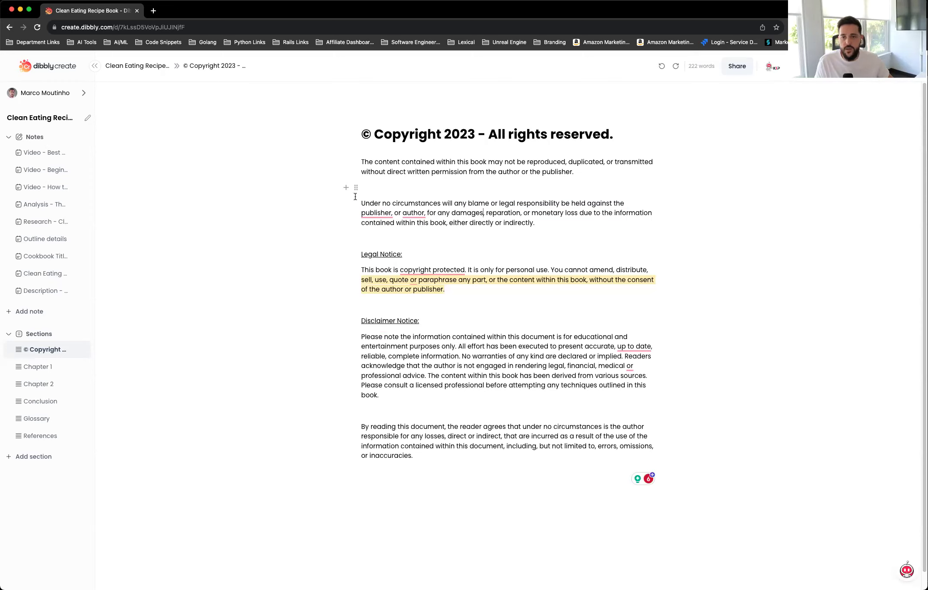
mouse_move(356, 203)
left_mouse_down()
mouse_move(361, 258)
mouse_move(357, 203)
mouse_move(348, 206)
left_mouse_up()
mouse_move(334, 256)
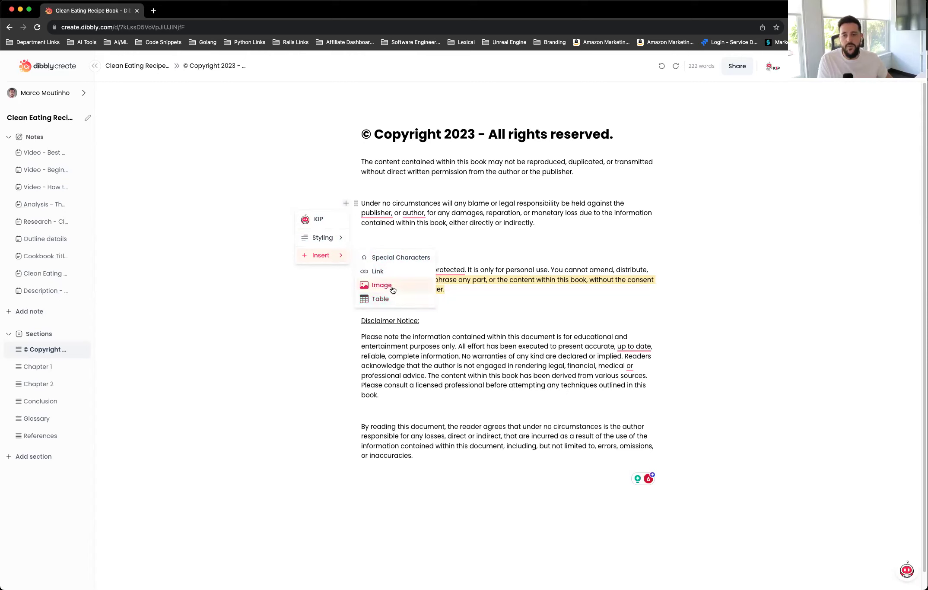
left_click(457, 243)
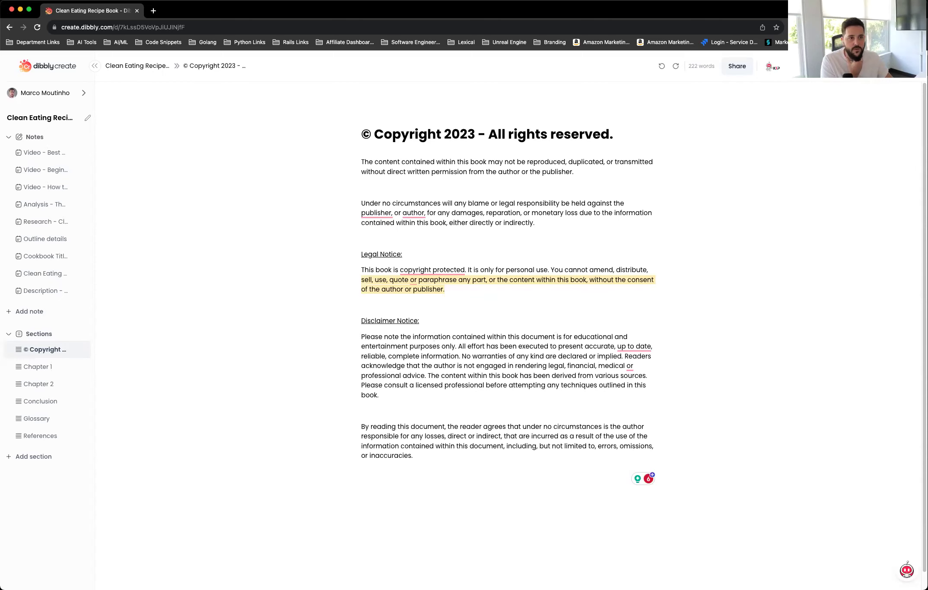
Delete the comment thread on the Legal Notice text and close the comments
left_click(908, 119)
left_click(899, 147)
left_click(506, 335)
left_click(914, 95)
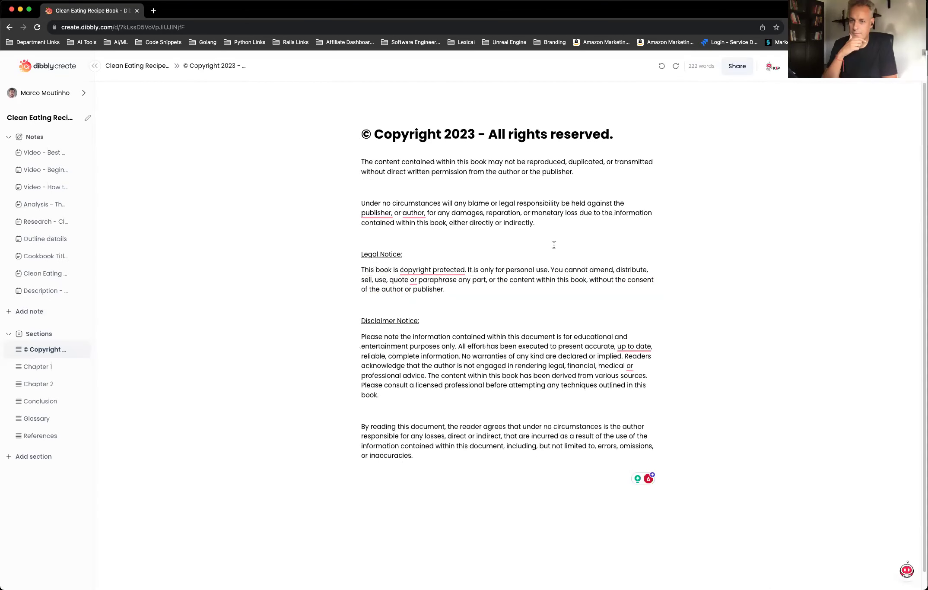
Generate a KIP rewrite of the first Disclaimer Notice paragraph with the instruction "make this more engaging and fun"
left_click_drag(362, 337, 460, 393)
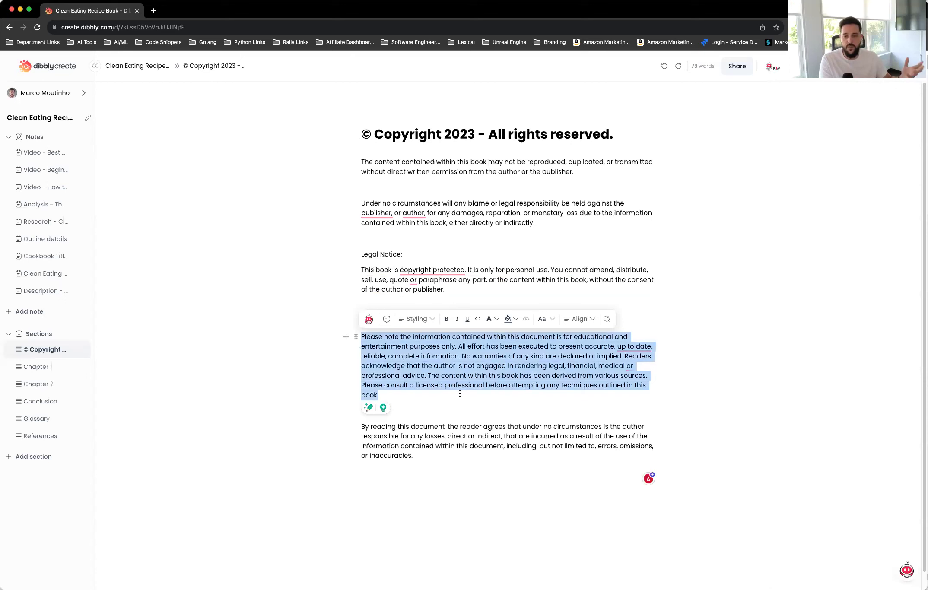
left_click(369, 320)
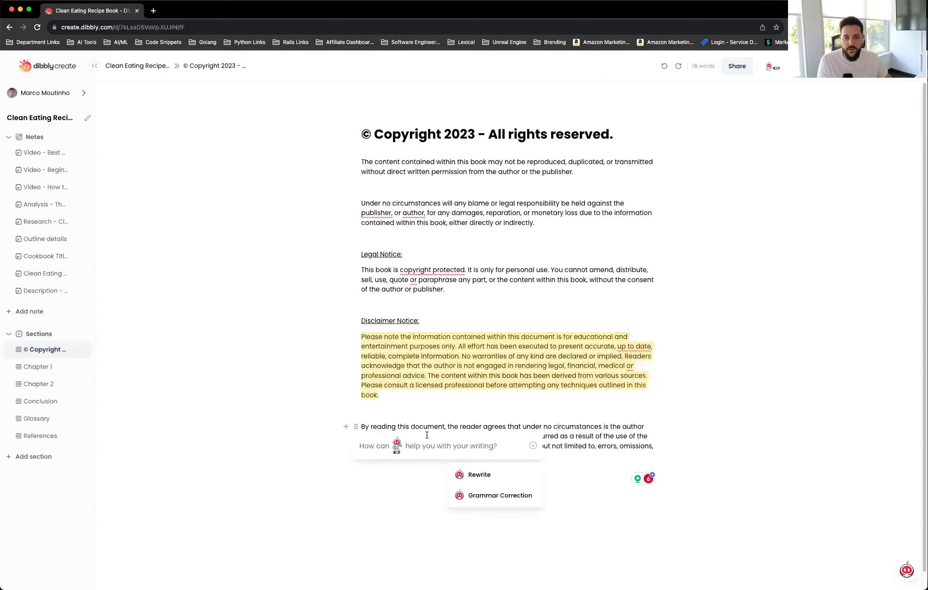
left_click(480, 475)
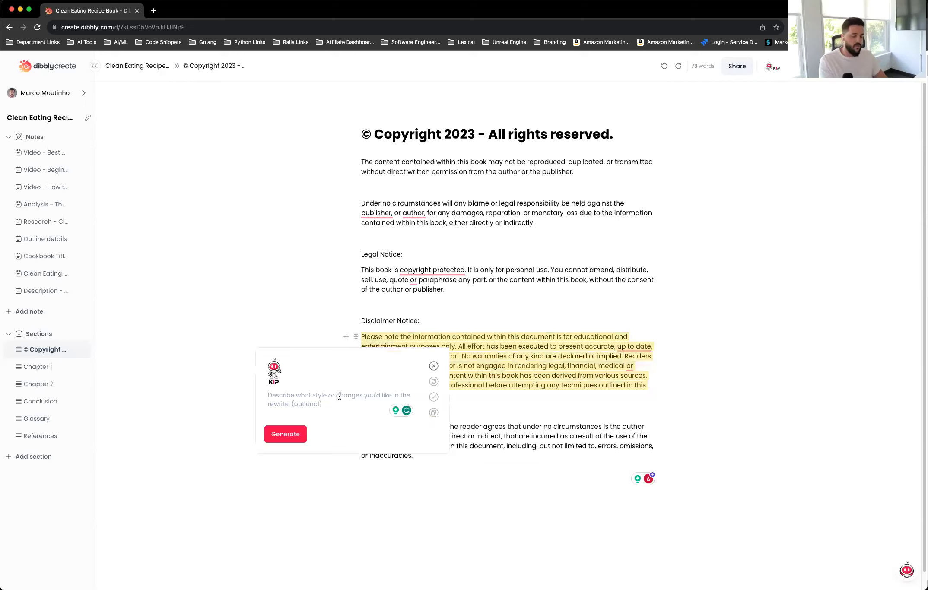
left_click(339, 396)
type("make this more engaging ")
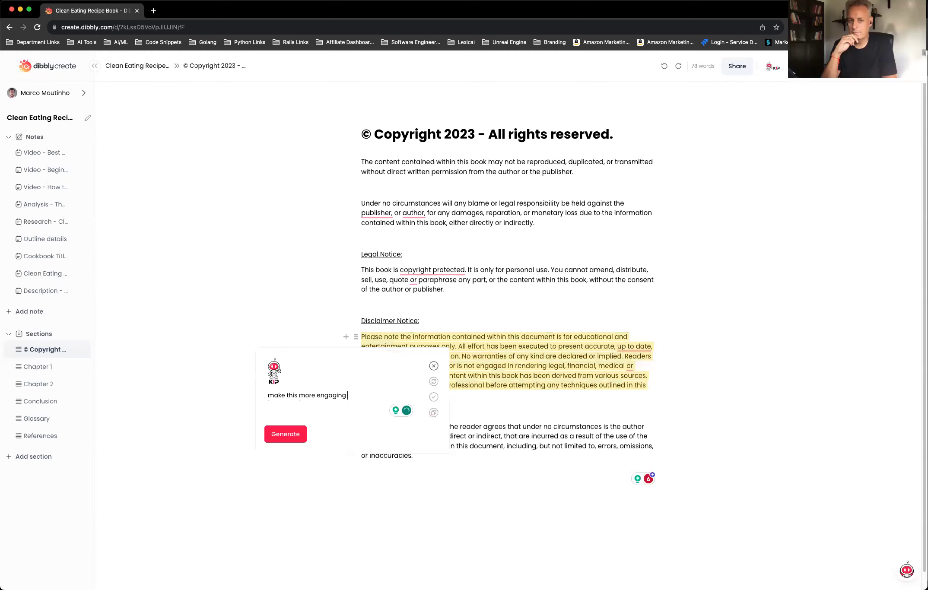
type("and fun")
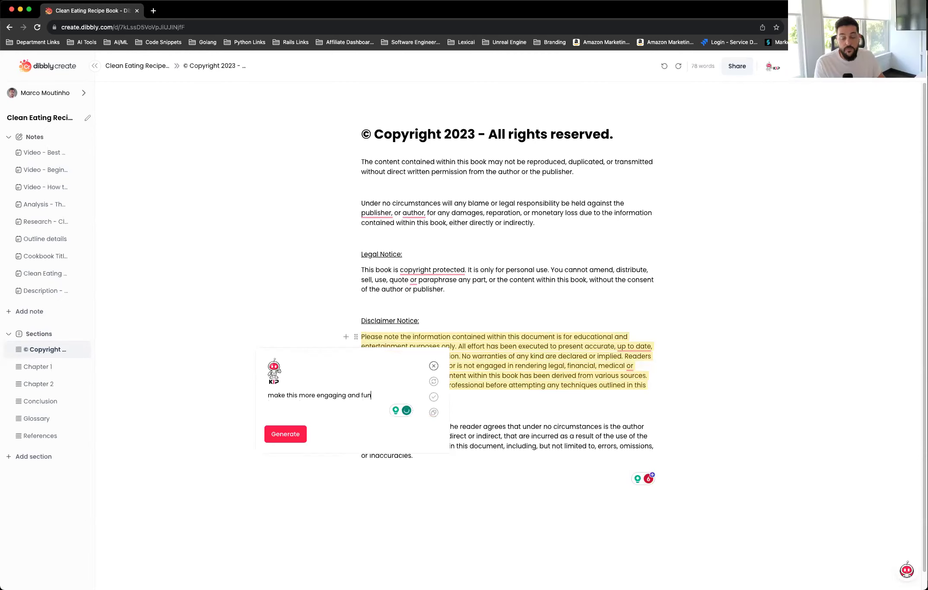
left_click(289, 435)
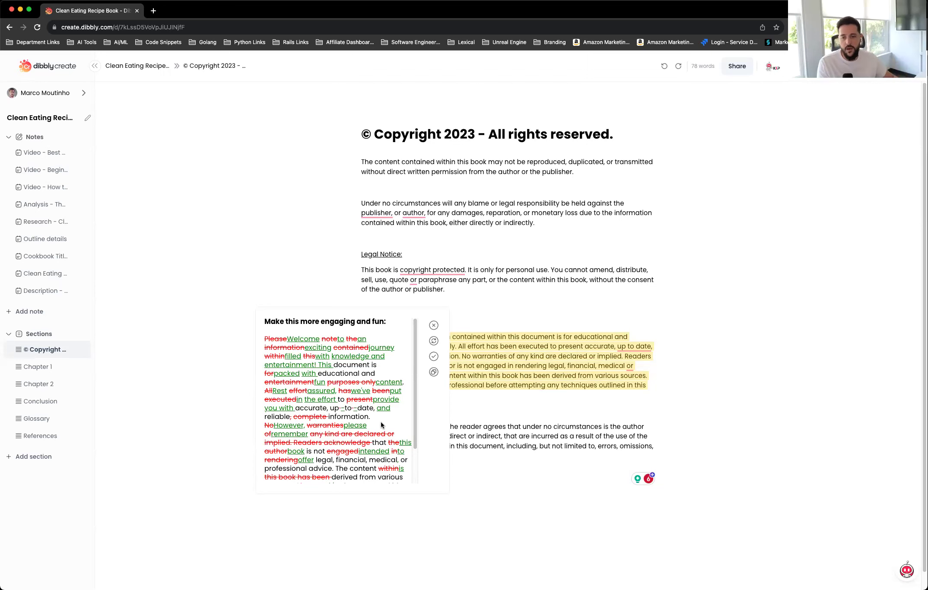
Review the suggested rewrite in full and accept it as the new Disclaimer Notice paragraph
scroll(359, 384, "down", 5)
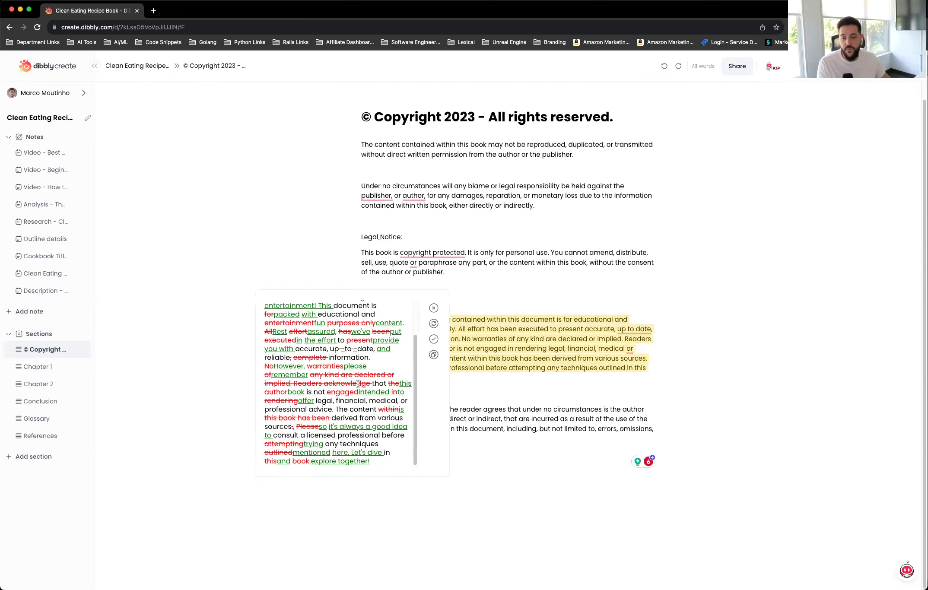
scroll(359, 383, "up", 3)
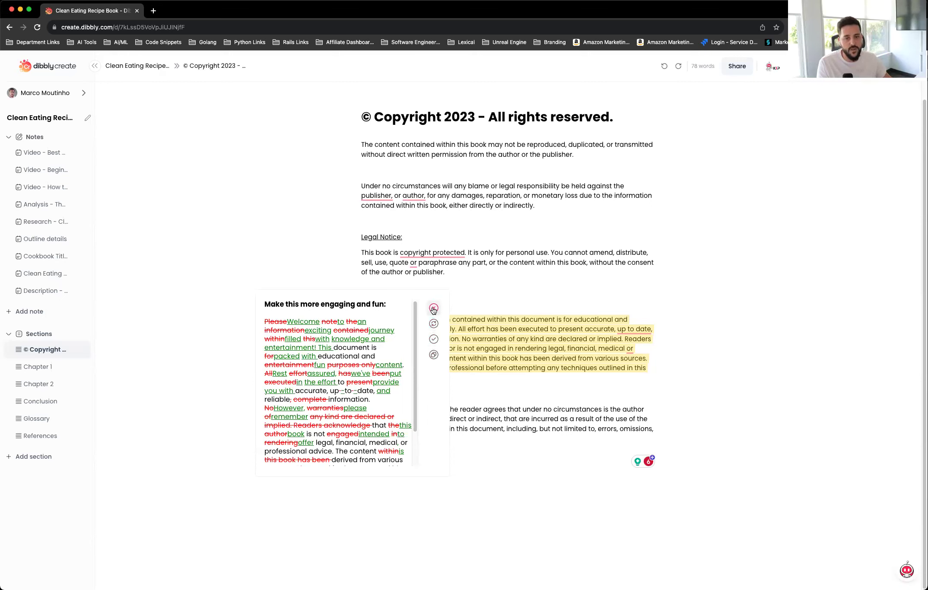
left_click(434, 341)
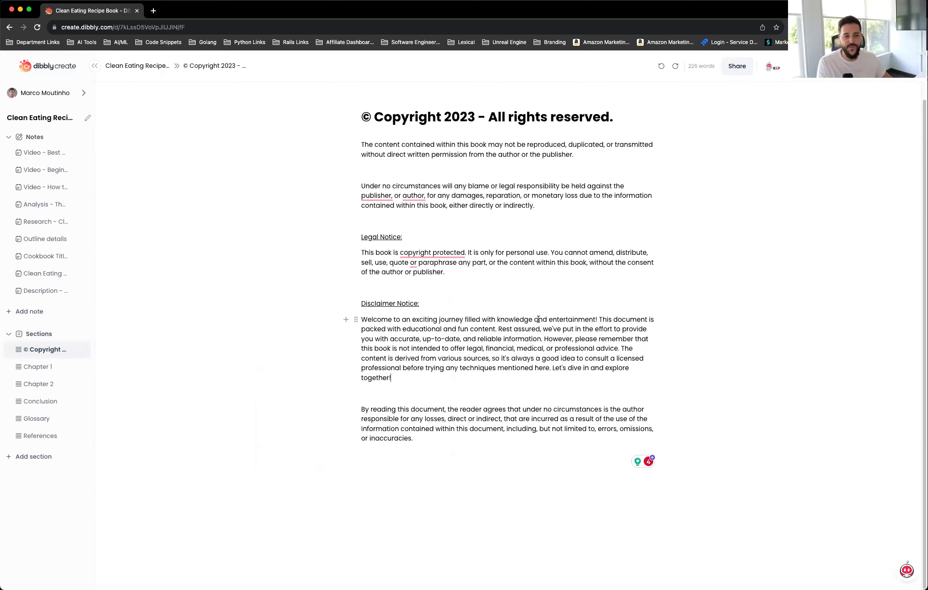
left_click(438, 379)
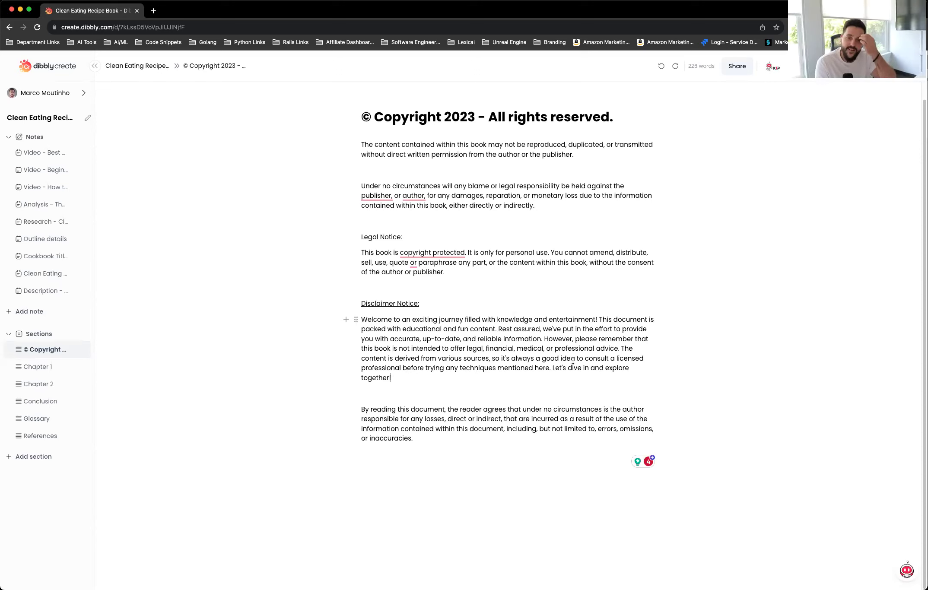
left_click(362, 319, "shift")
left_click(374, 304)
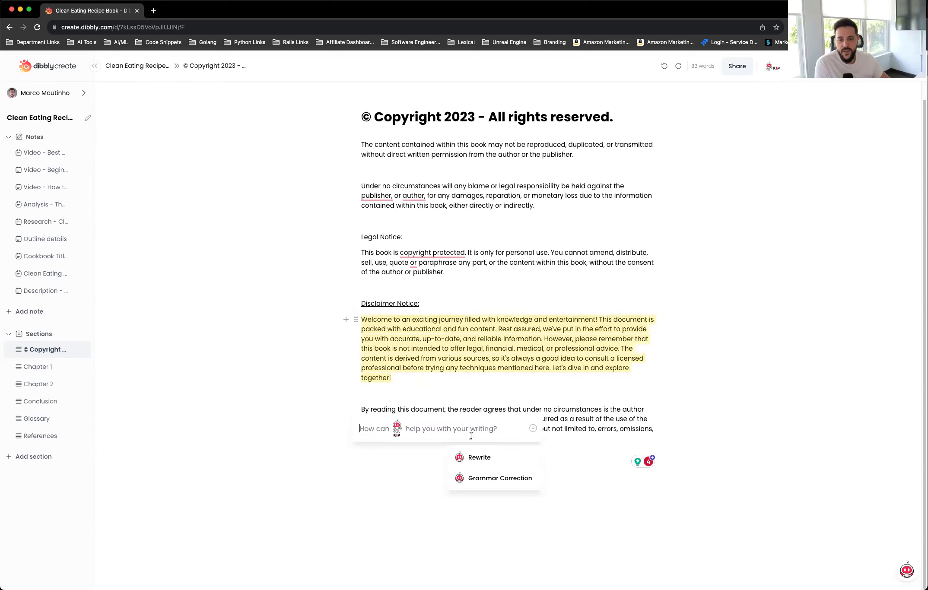
left_click(485, 457)
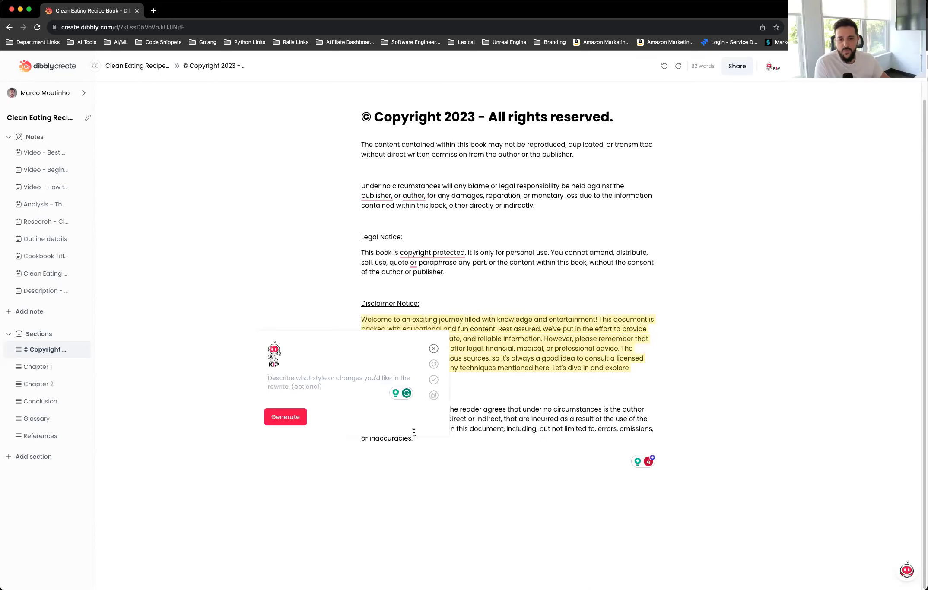
left_click(434, 350)
Check the rewritten Disclaimer Notice paragraph with KIP's Grammar Correction and dismiss the result
left_click(356, 319)
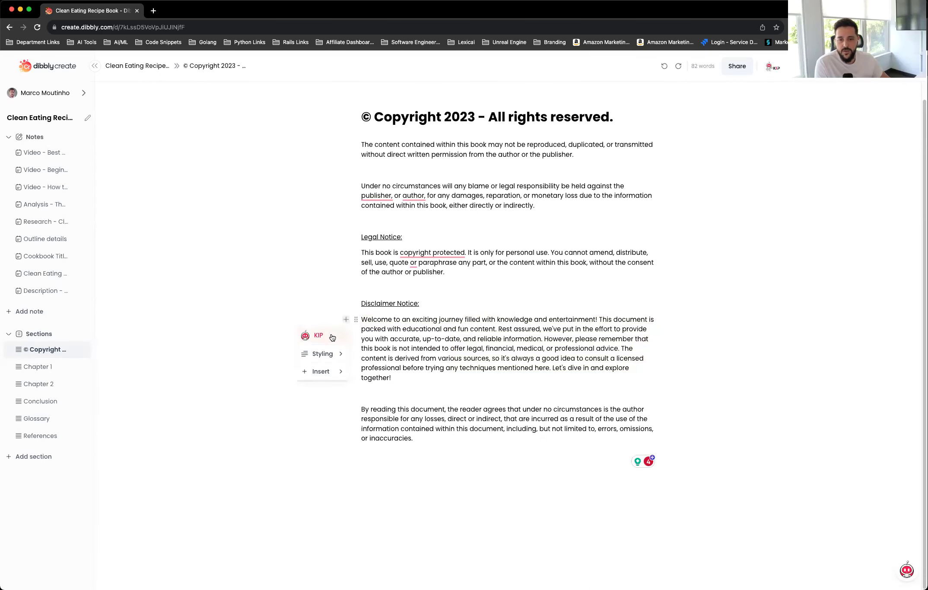
left_click(316, 334)
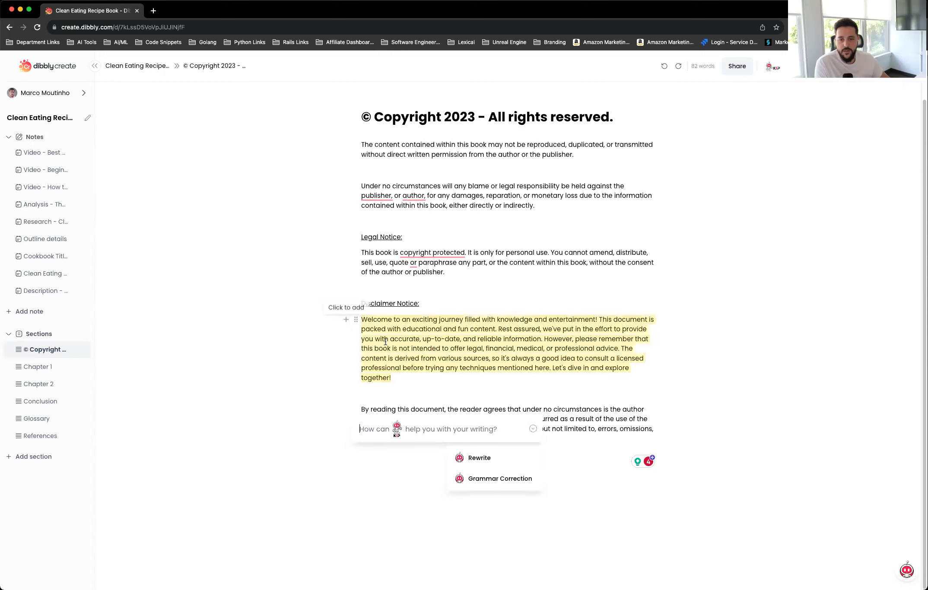
left_click(489, 478)
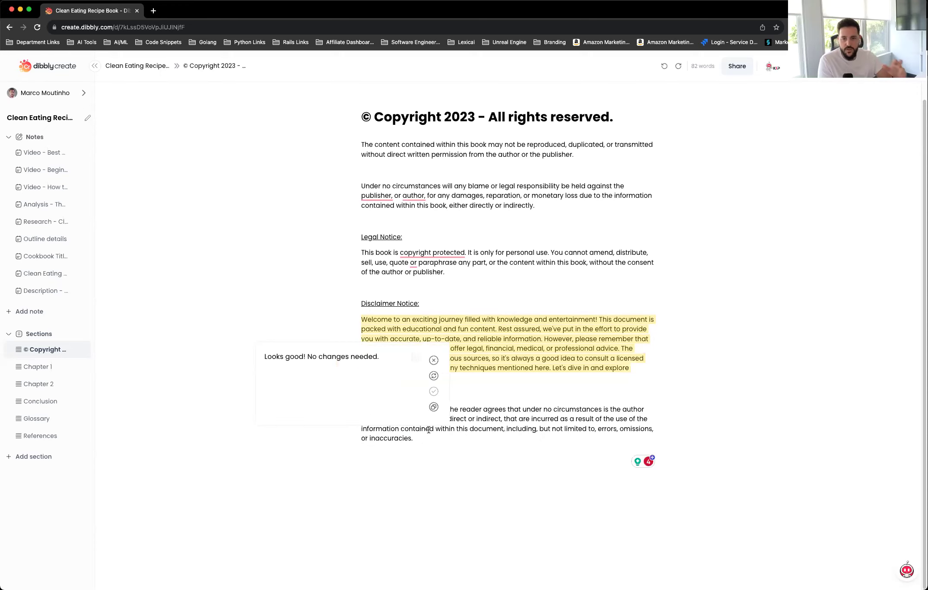
left_click(434, 360)
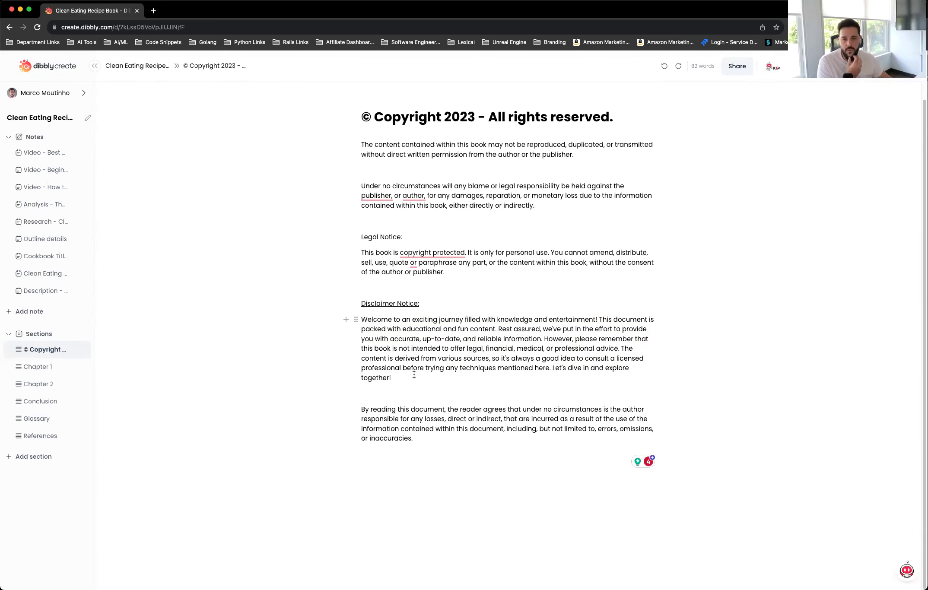
View KIP's options for the rewritten Disclaimer Notice paragraph and dismiss them without applying any
left_click_drag(414, 376, 360, 322)
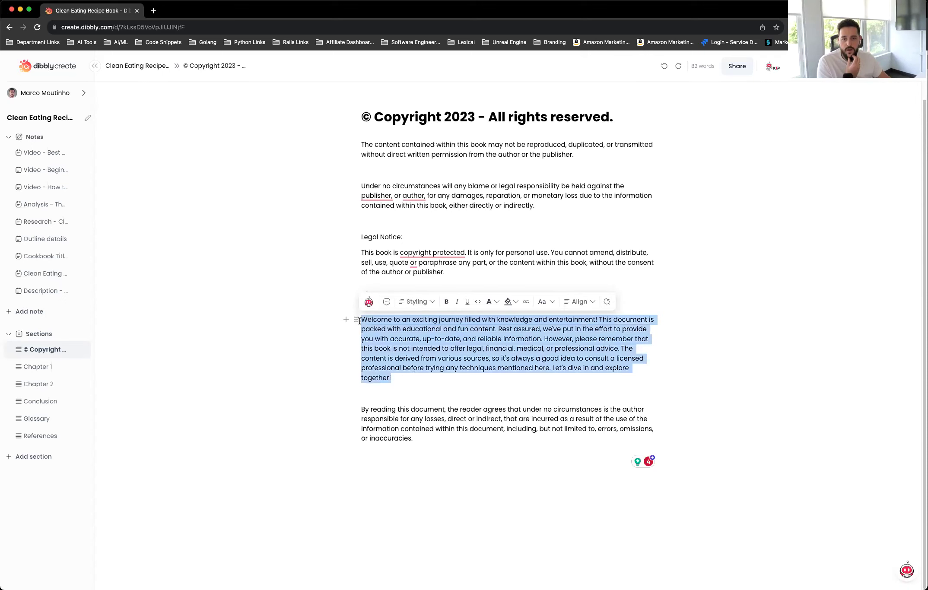
left_click(369, 302)
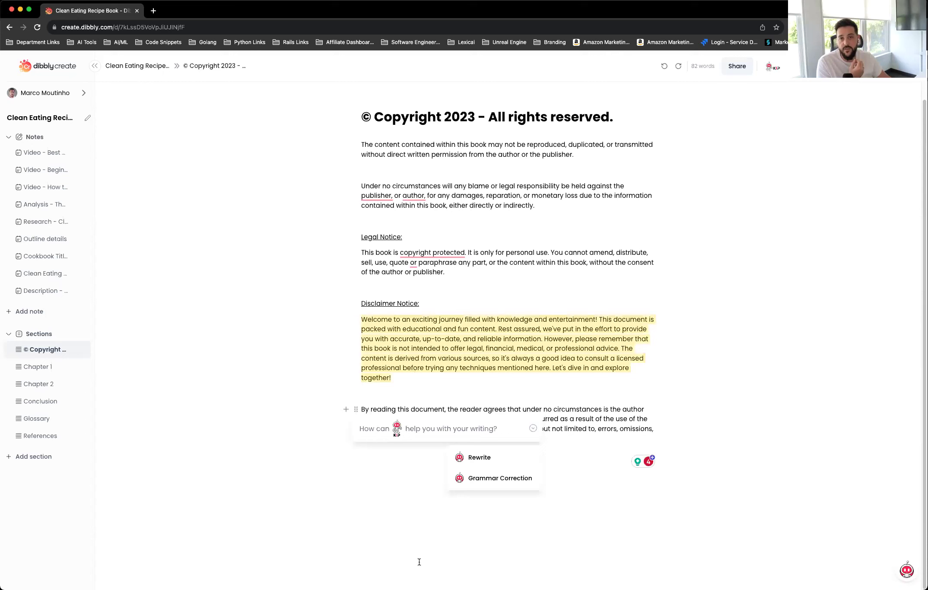
left_click(421, 397)
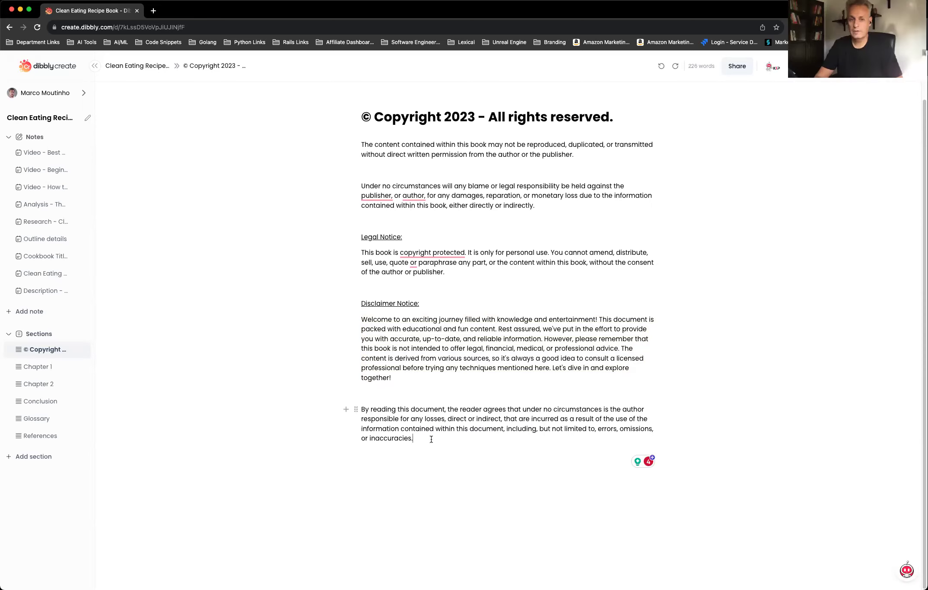
Add a new note to the book and title it "Brainstorming"
left_click(30, 311)
left_click_drag(415, 134, 350, 133)
type("Brainstorming")
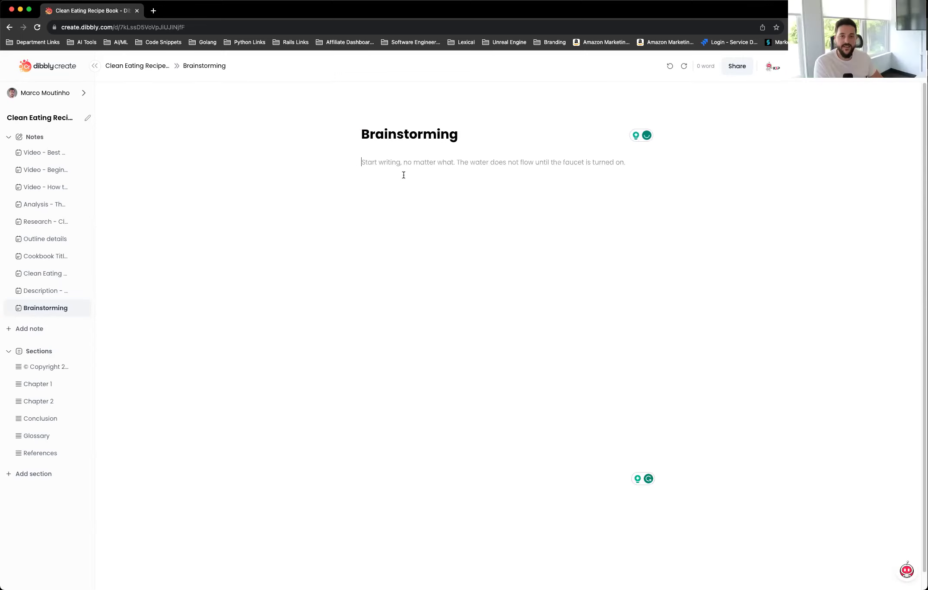
Generate a KIP brainstorm in the Brainstorming note with the prompt "ideas for an upcoming self help book"
type("/k")
key("BackSpace")
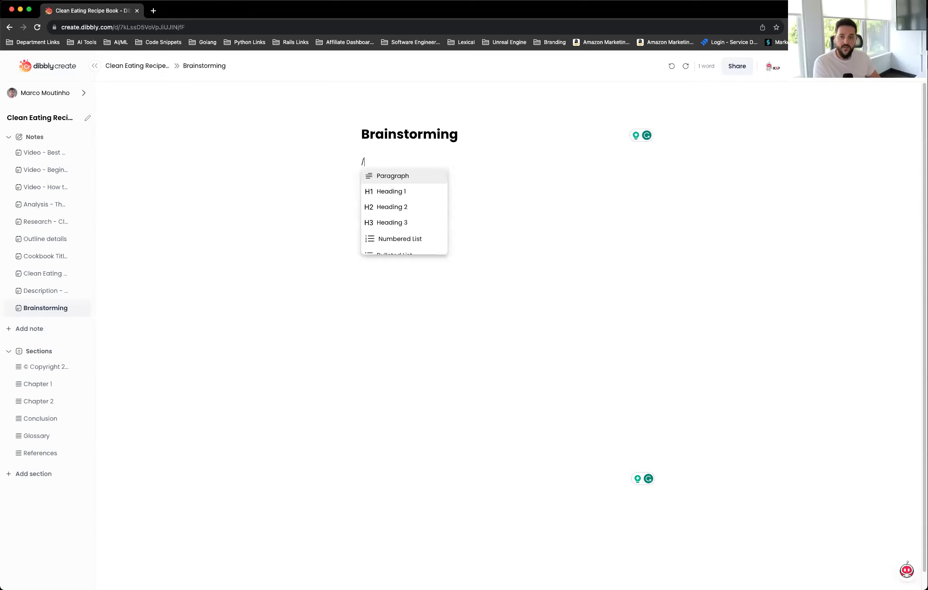
scroll(406, 207, "down", 3)
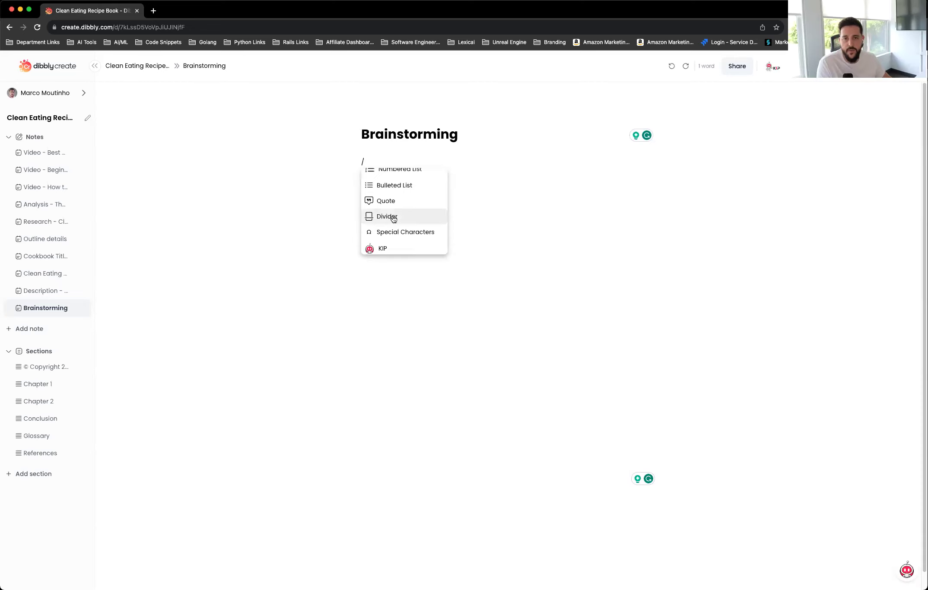
left_click(389, 247)
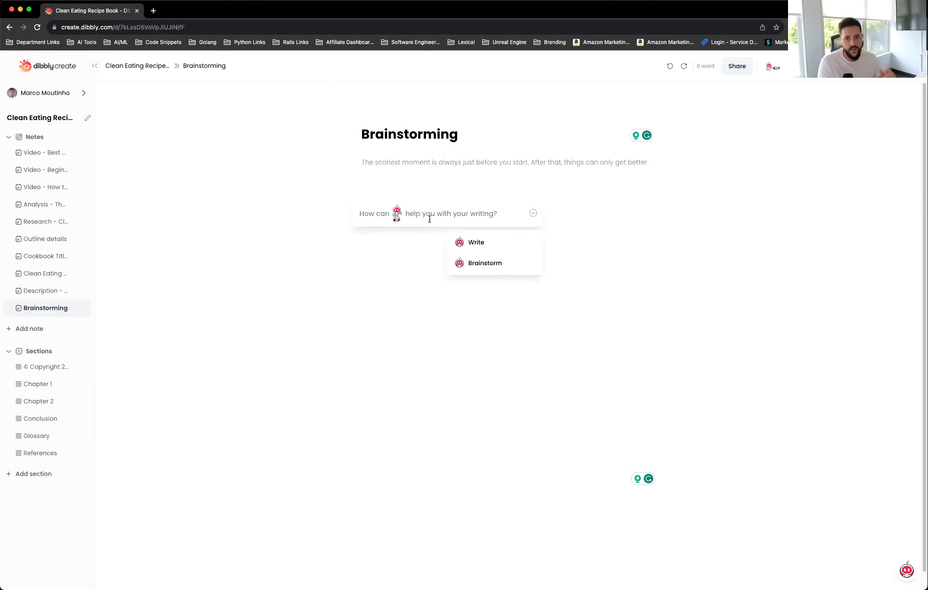
left_click(477, 264)
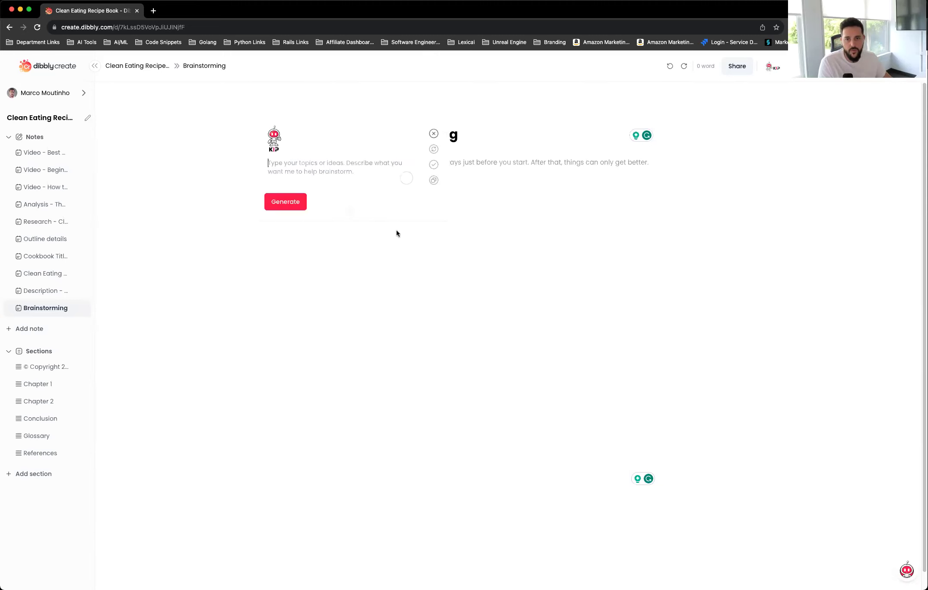
type("ideas f")
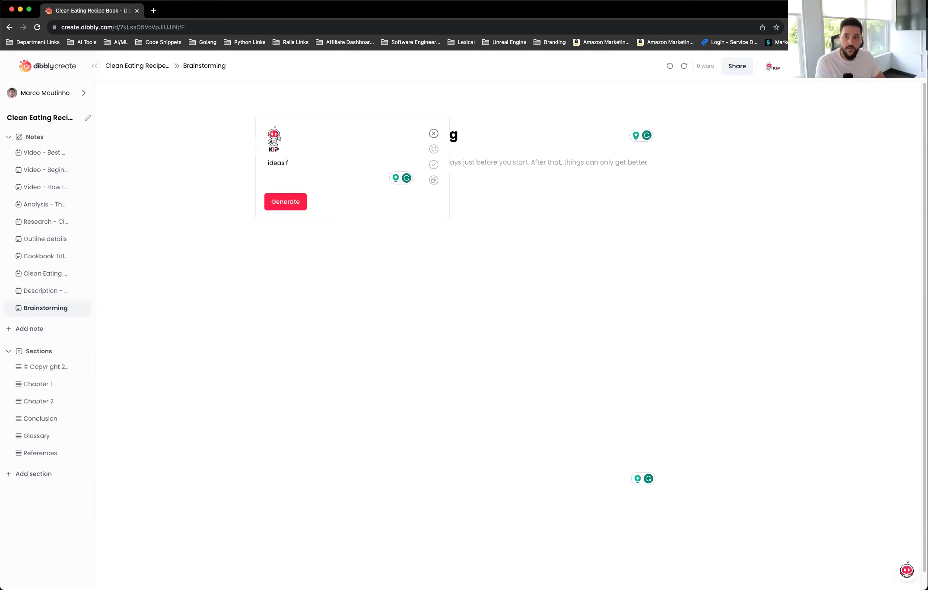
type("or an upcomin")
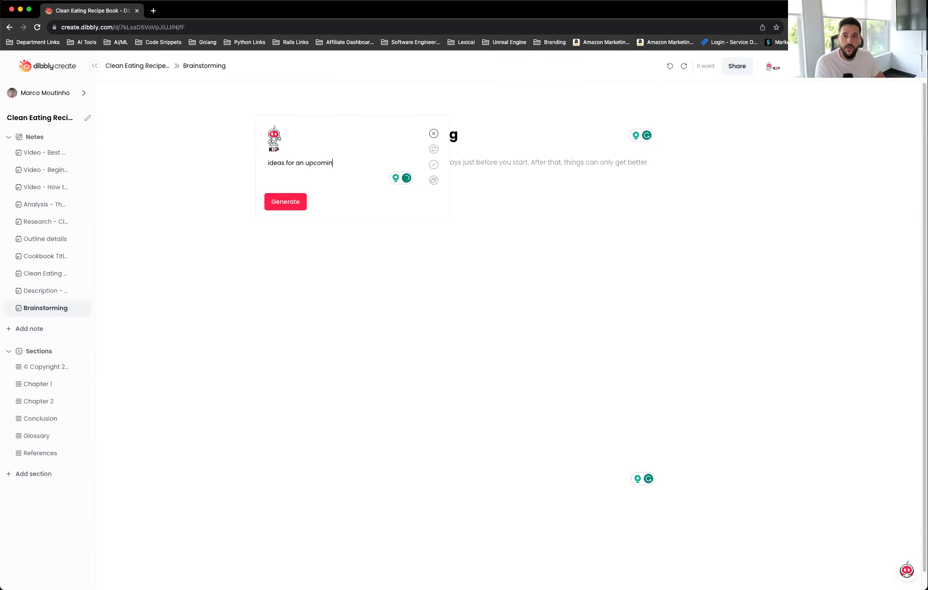
type("g self help book")
left_click(286, 203)
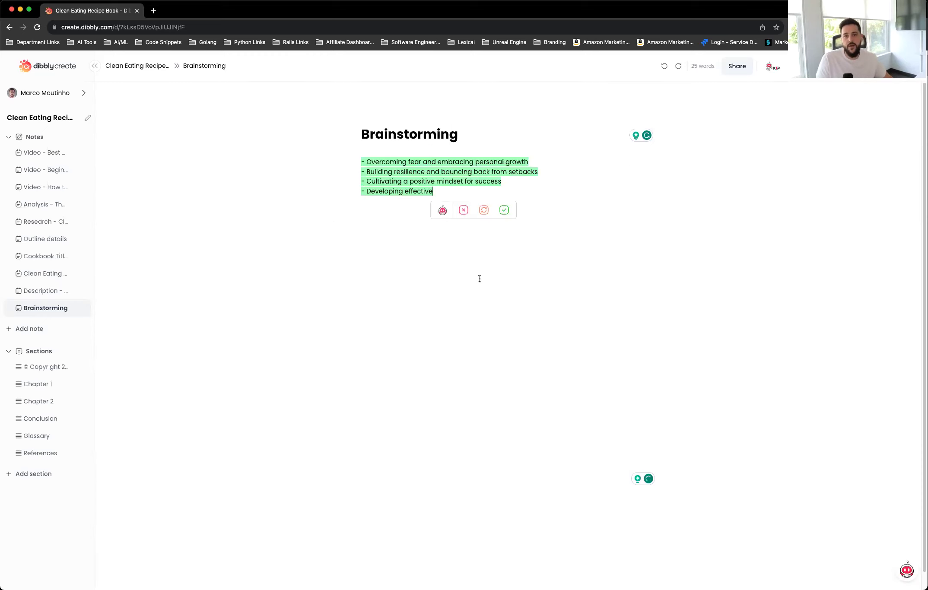
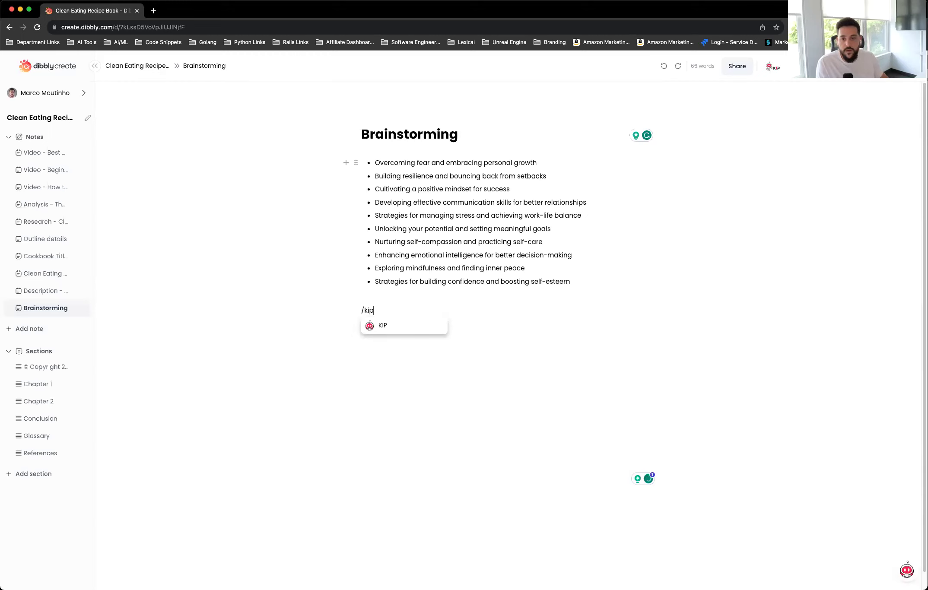
Try a KIP brainstorm with "chapter ideas + summary for book on: Strategies for building confidence and boosting self-esteem" and discard the output
key("Return")
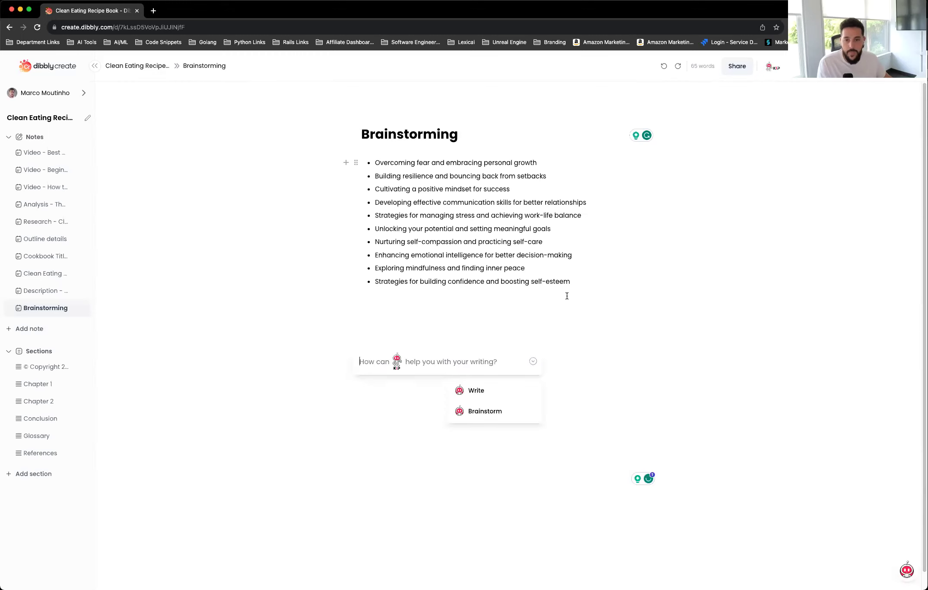
left_click(487, 409)
type("chapt")
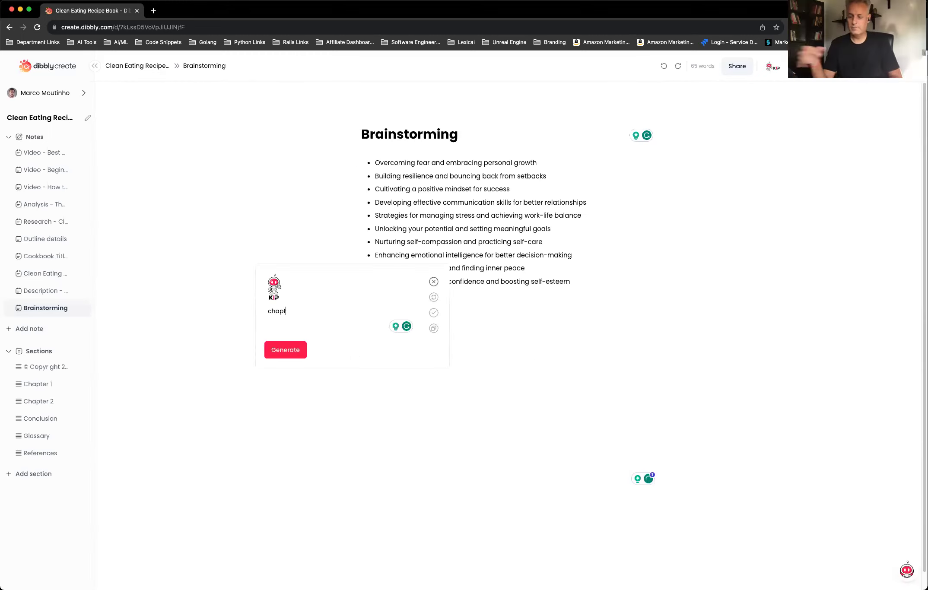
type("er ideas ")
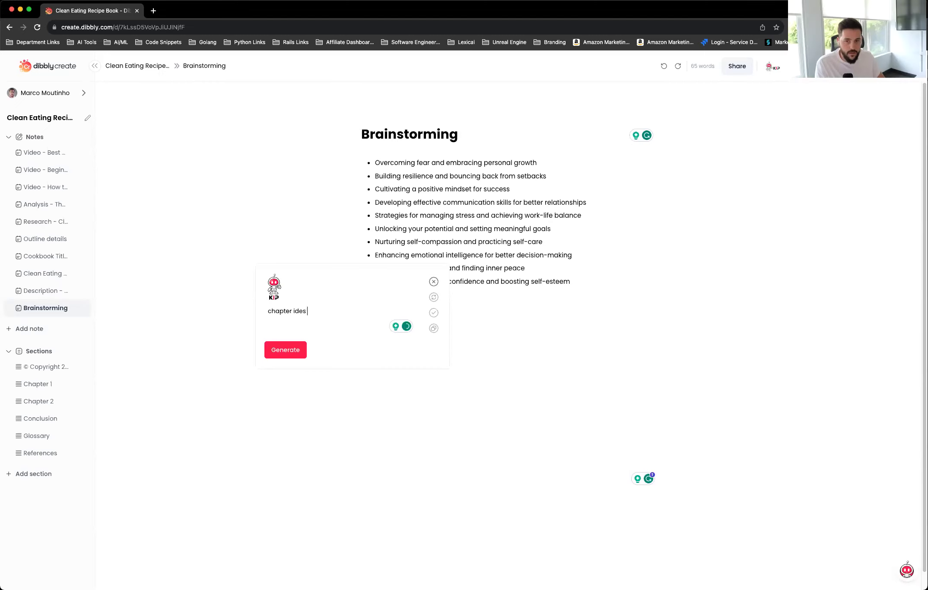
type("+ summary for book on")
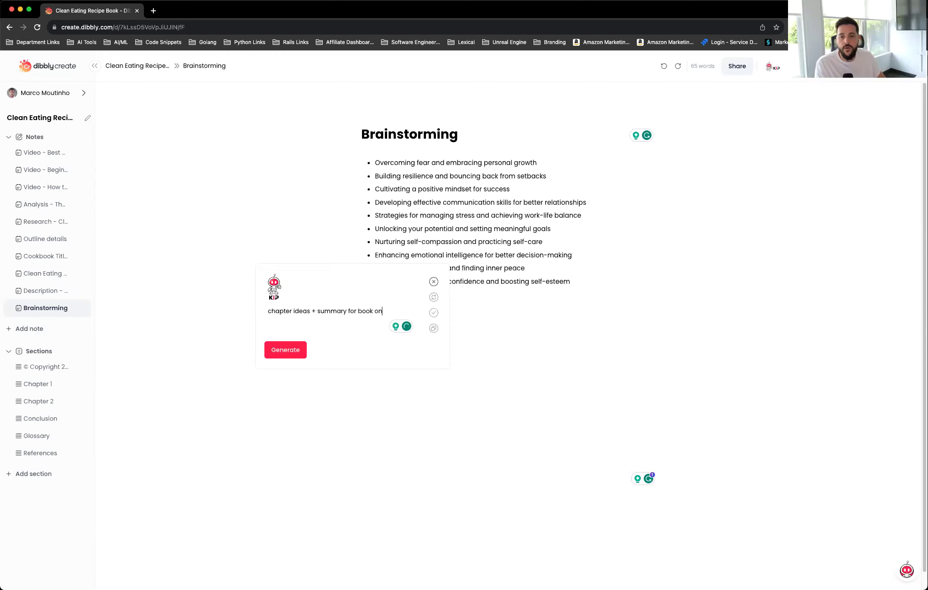
type("Strategies for building confidence and boosting self-esteem")
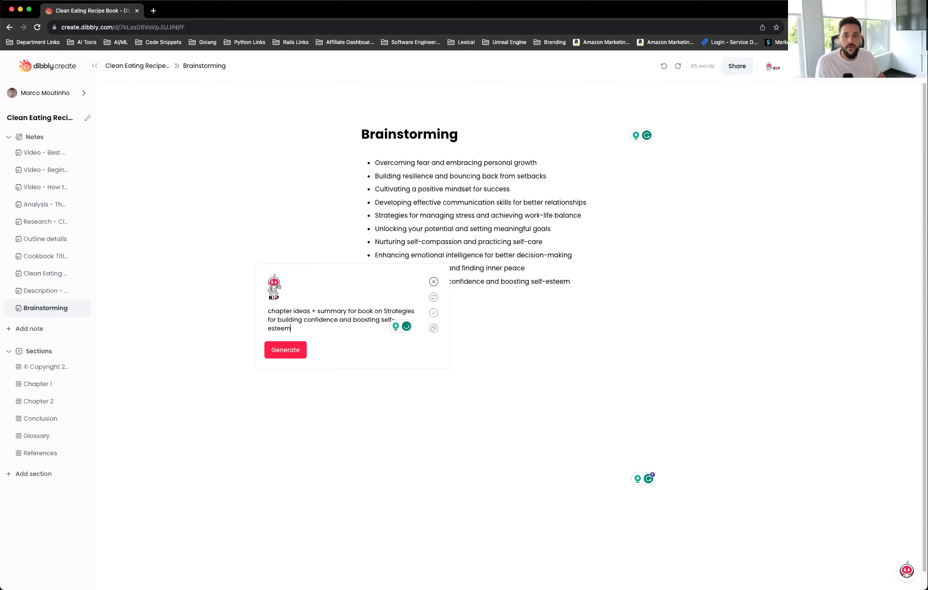
left_click(382, 311)
type(":")
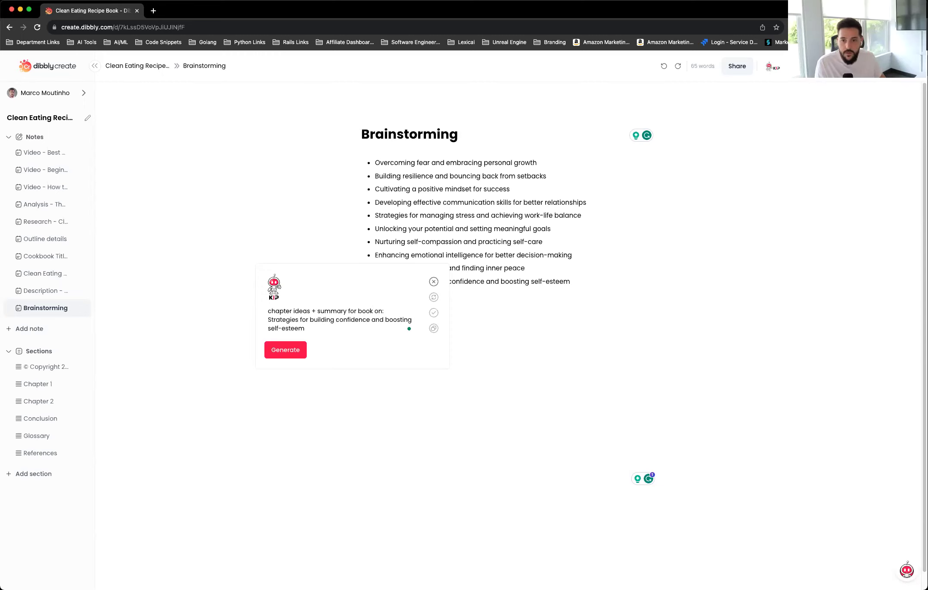
key("Return")
key("Delete")
left_click(285, 350)
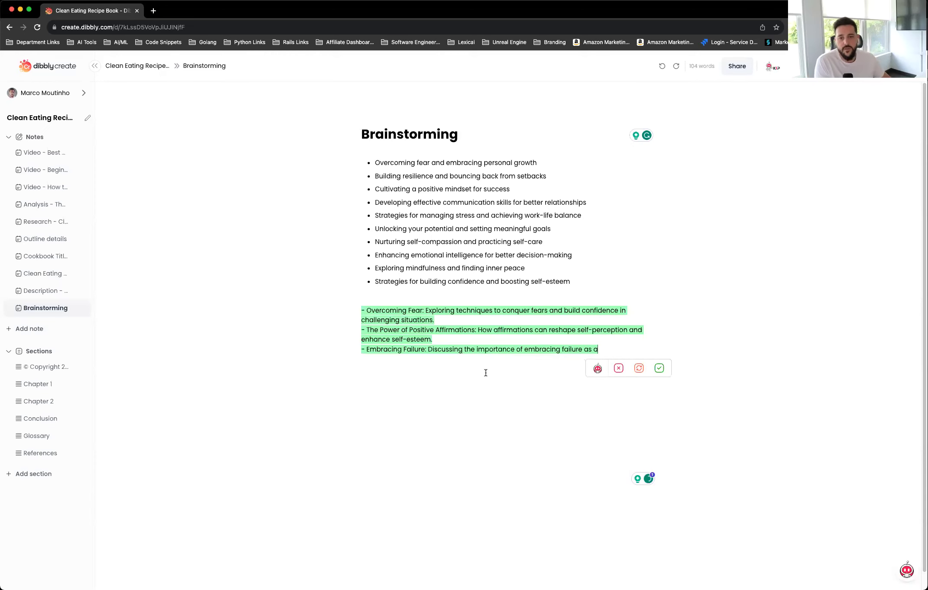
key("Escape")
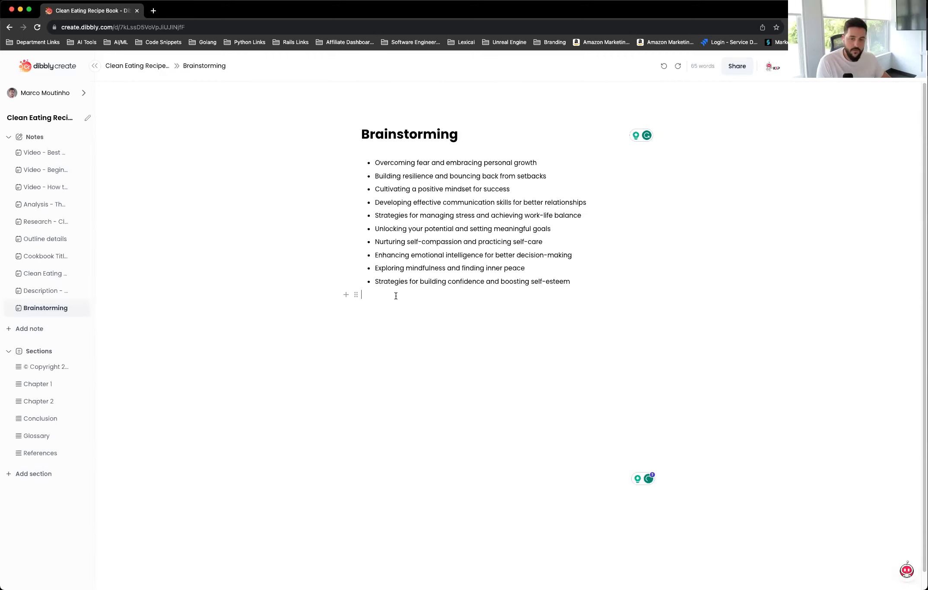
Generate KIP ideas below the list with "Chatper ideas + summary for book on: Strategies for building confidence and boosting self-esteem" and accept them
key("Return")
type("/ai")
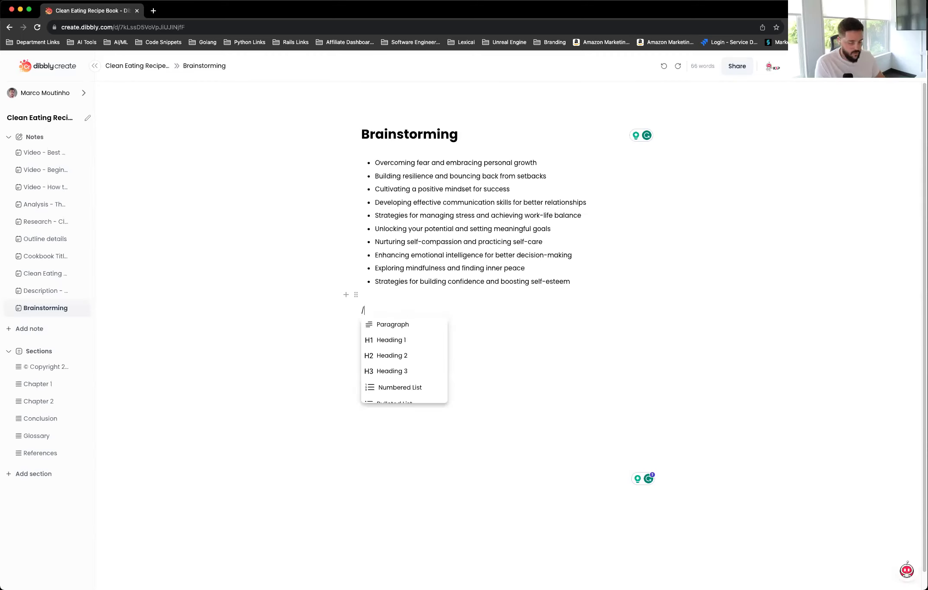
key("Return")
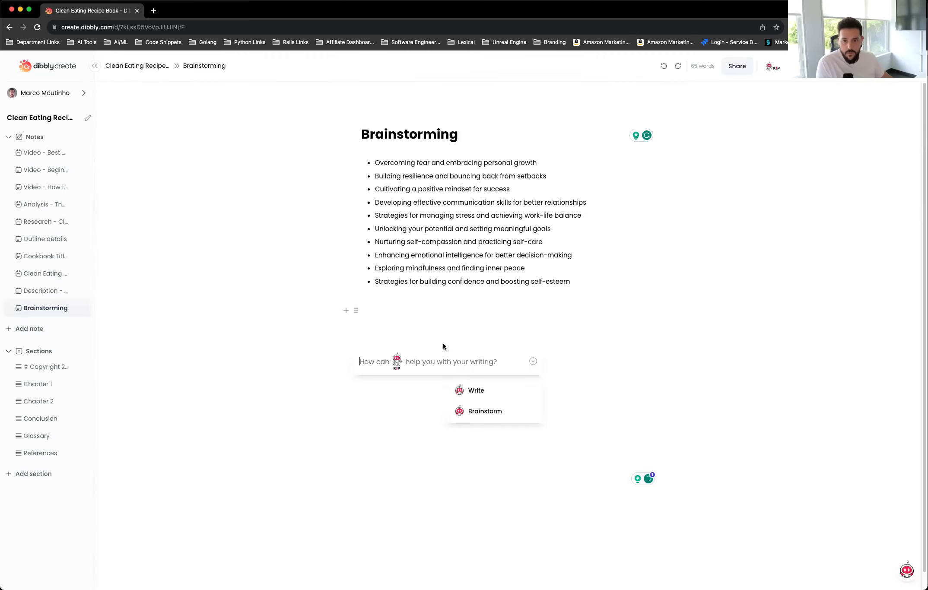
left_click(477, 415)
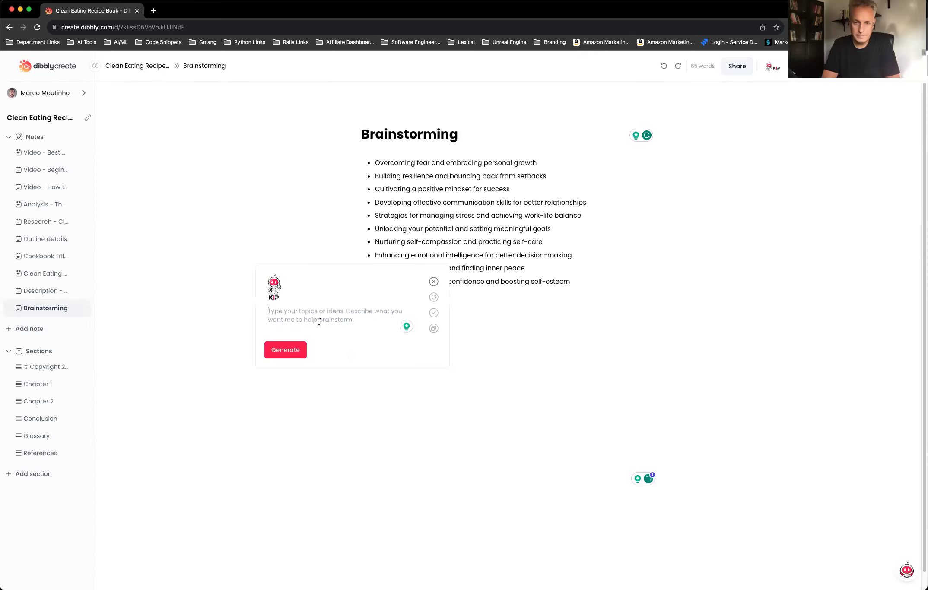
type("Strategies for building confidence and boosting self-esteem")
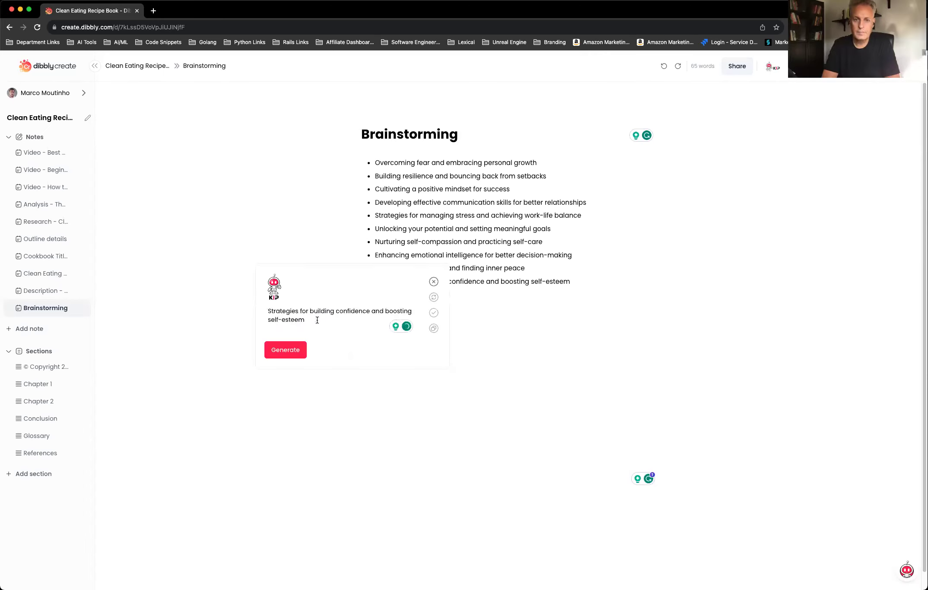
key("Return")
key("Return")
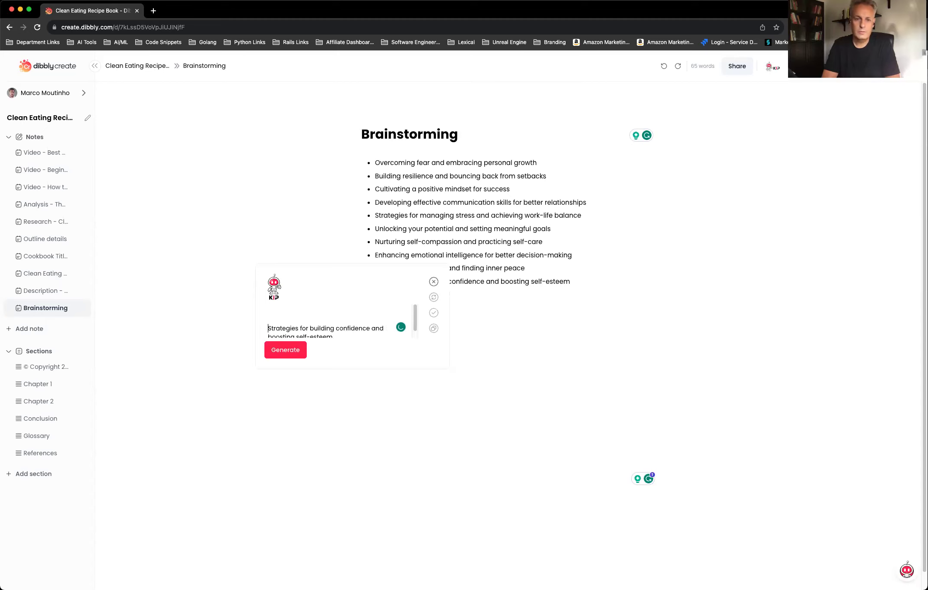
type("Chatper ideas + su")
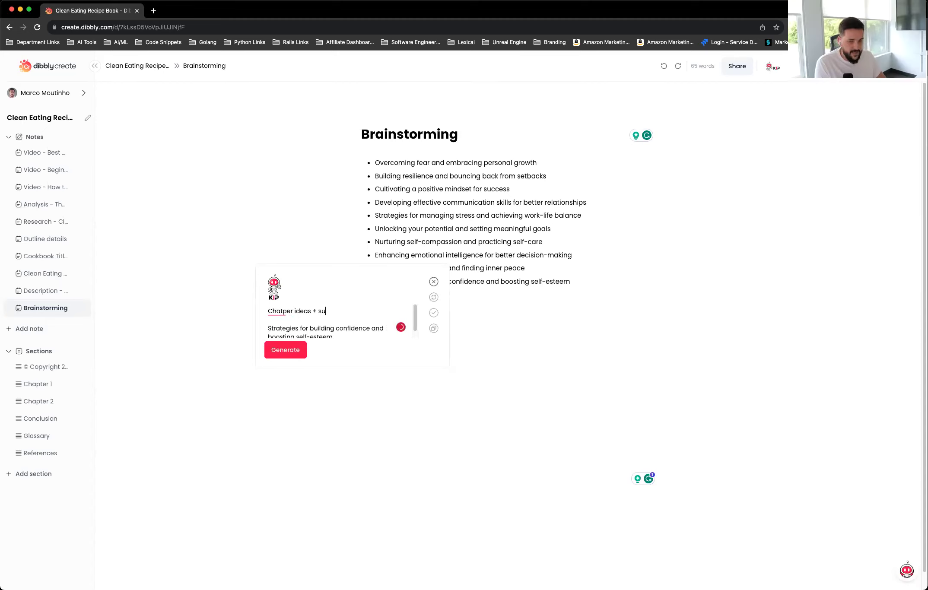
type("mmary for book on:")
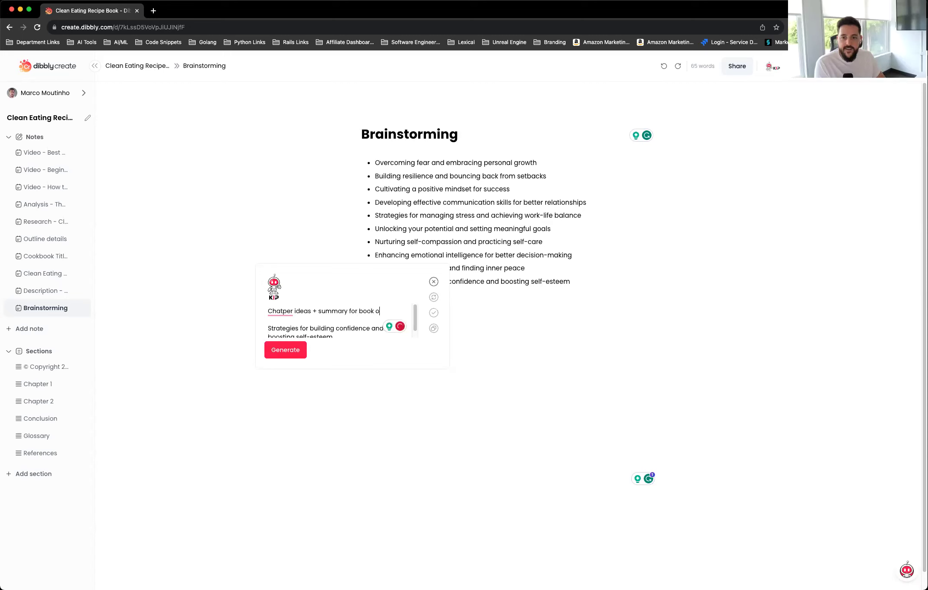
left_click(268, 348)
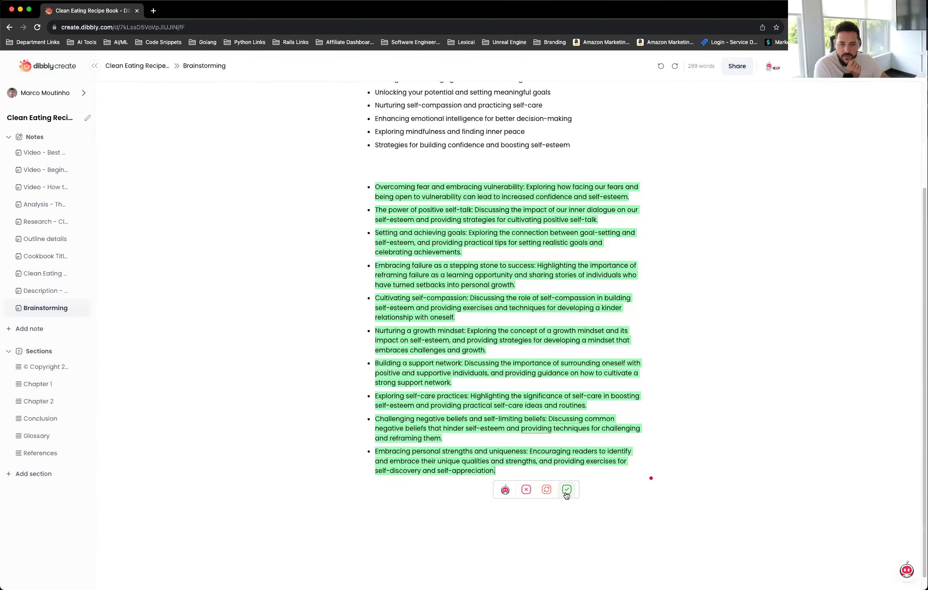
left_click(566, 490)
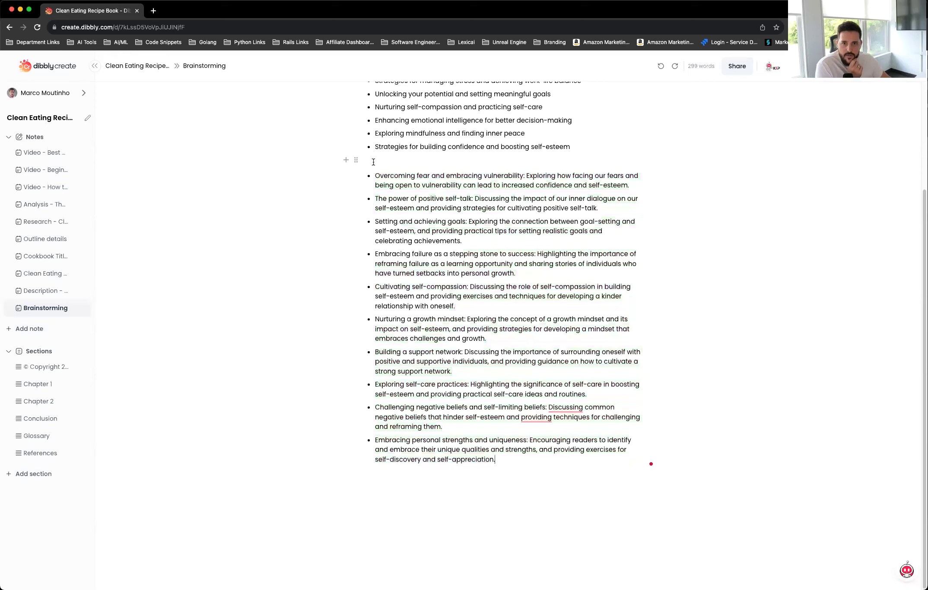
Insert the line "Strategies for building confidence and boosting self-esteem" above the generated chapter ideas, separated from the first list by a blank line
type("Strategies for building confidence and boosting self-esteem")
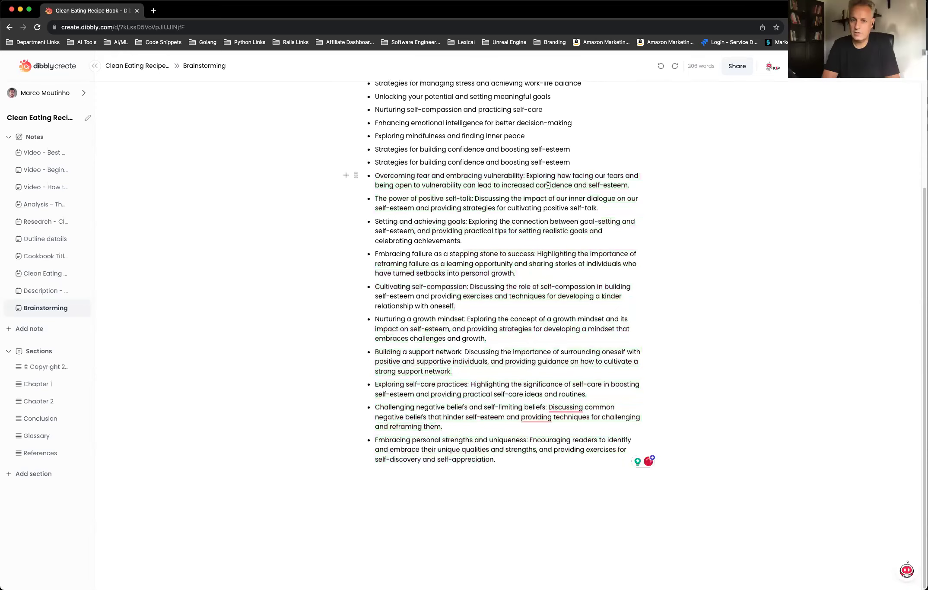
key("super+z")
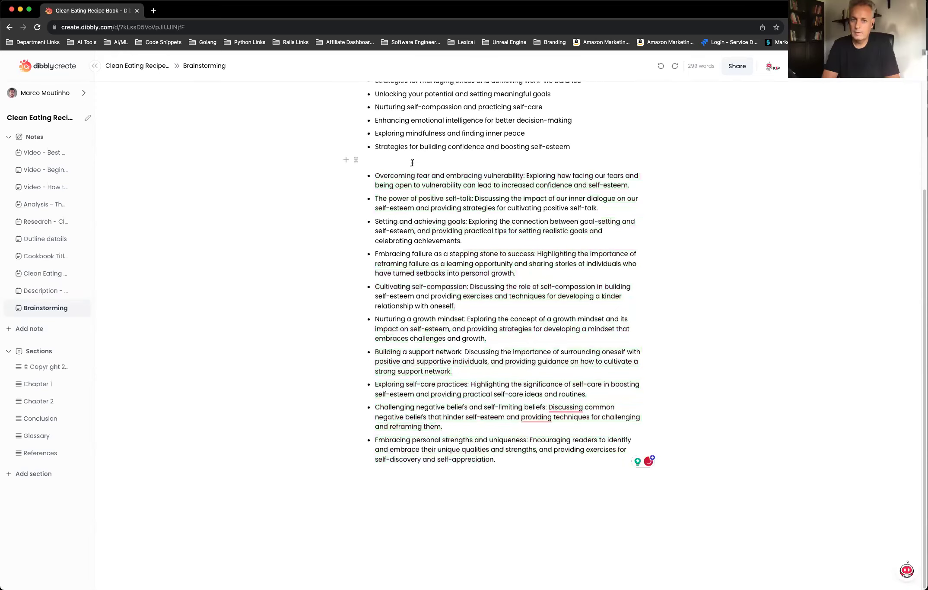
key("Return")
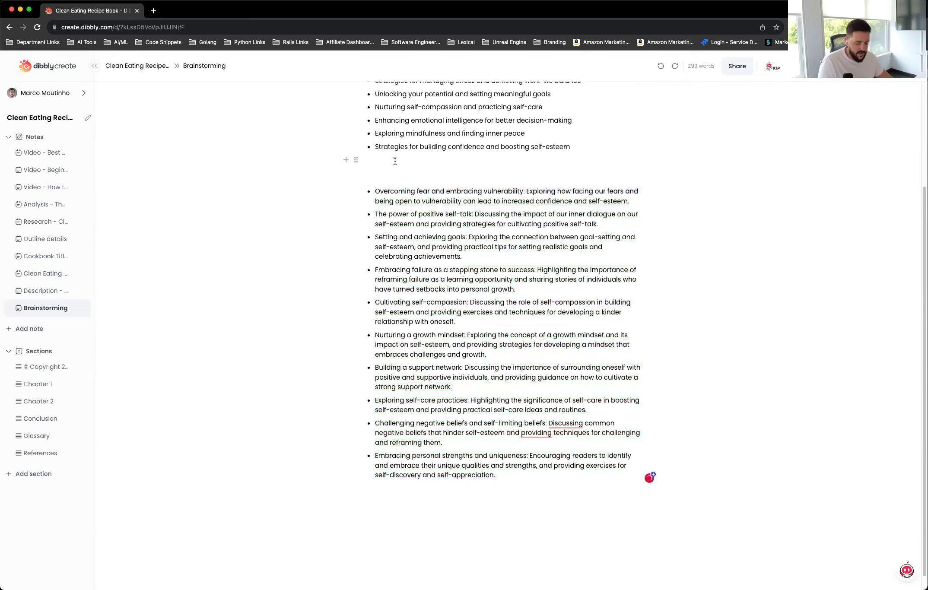
type("Strategies for building confidence and boosting self-esteem")
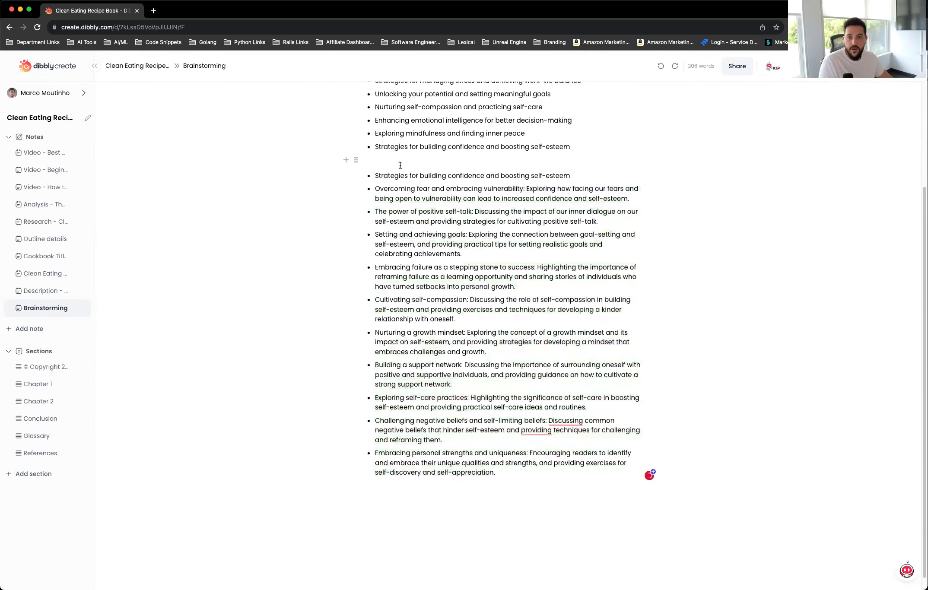
Style the inserted "Strategies for building confidence and boosting self-esteem" line above the chapter ideas as a heading
triple_click(575, 176)
left_click(356, 176)
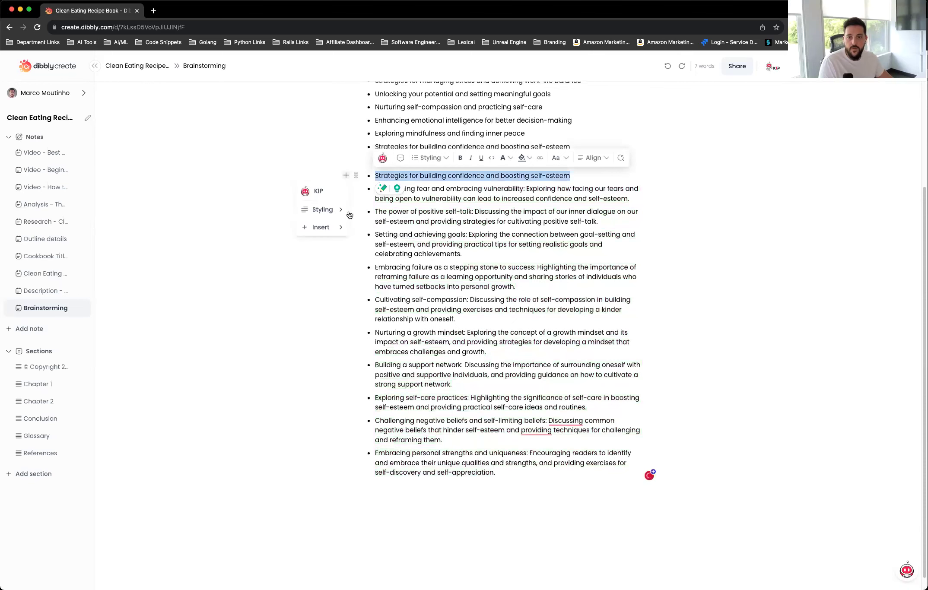
mouse_move(341, 210)
left_click(382, 240)
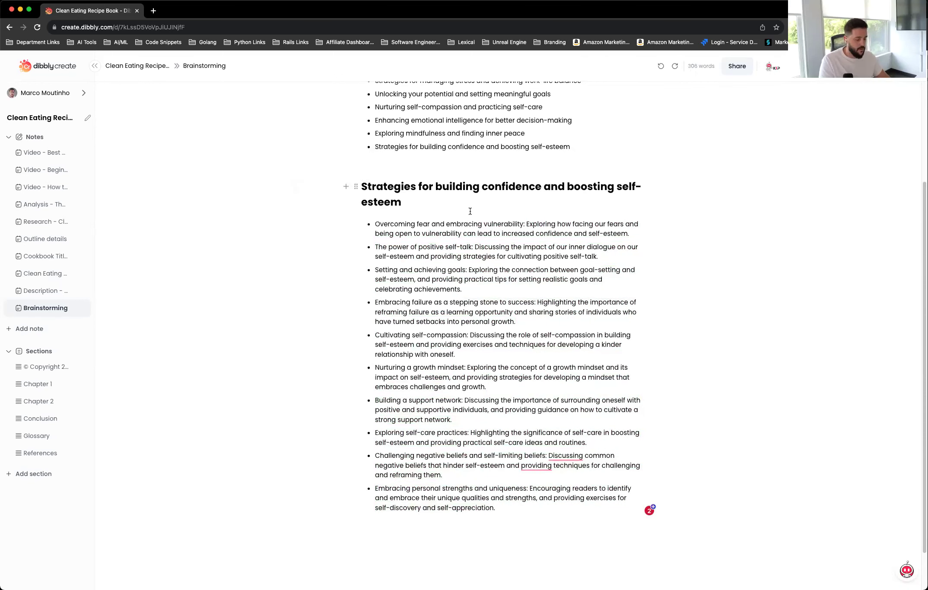
Add the line "Chatper Ideas" between the self-esteem heading and the bulleted chapter list, styled as a subheading
key("Return")
type("Chatper Ideas /h2")
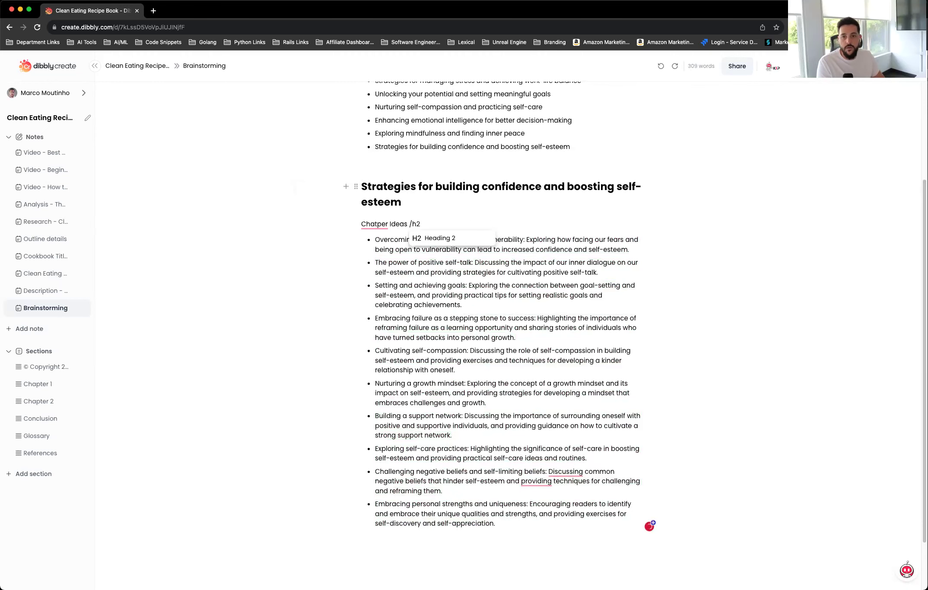
key("Return")
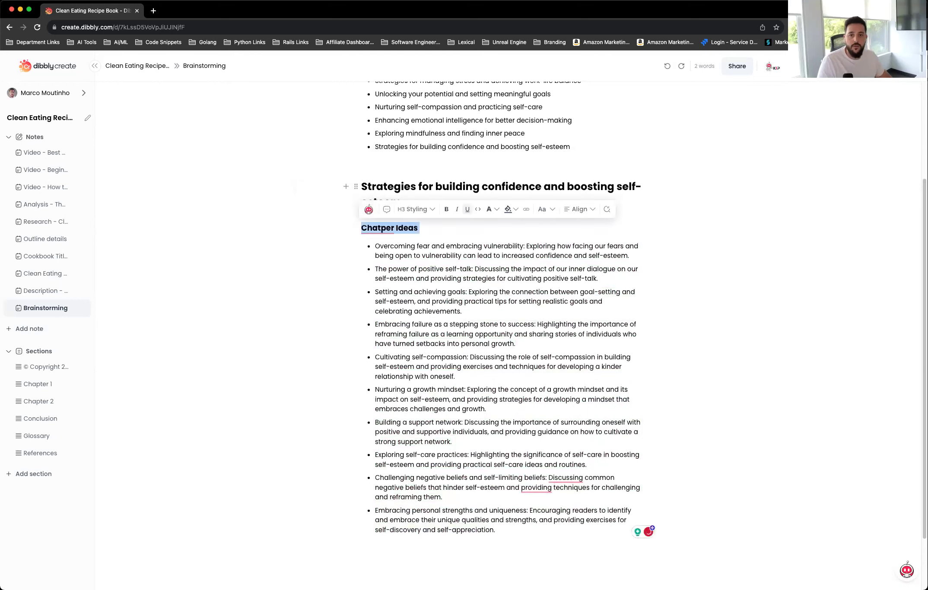
left_click(649, 249)
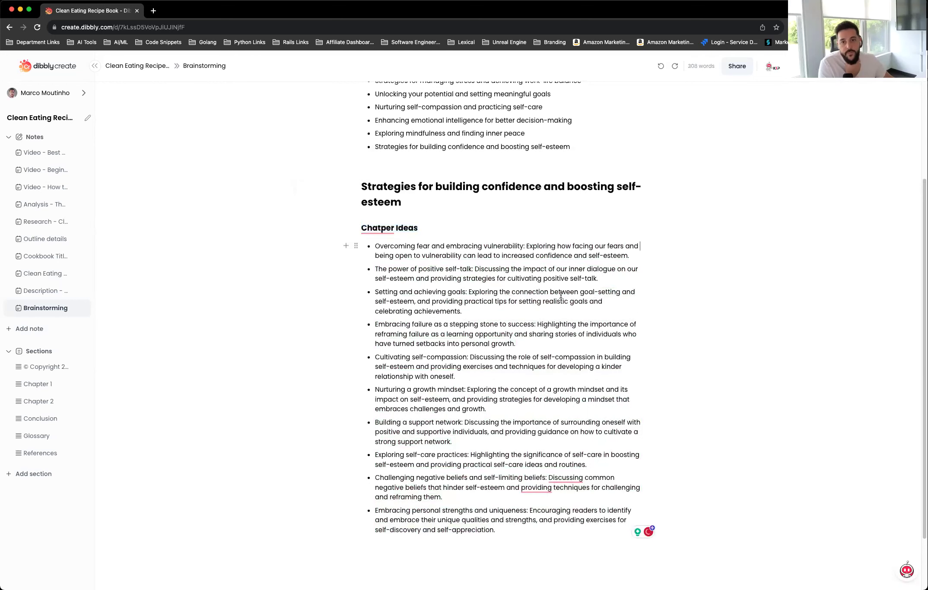
scroll(555, 302, "down", 2)
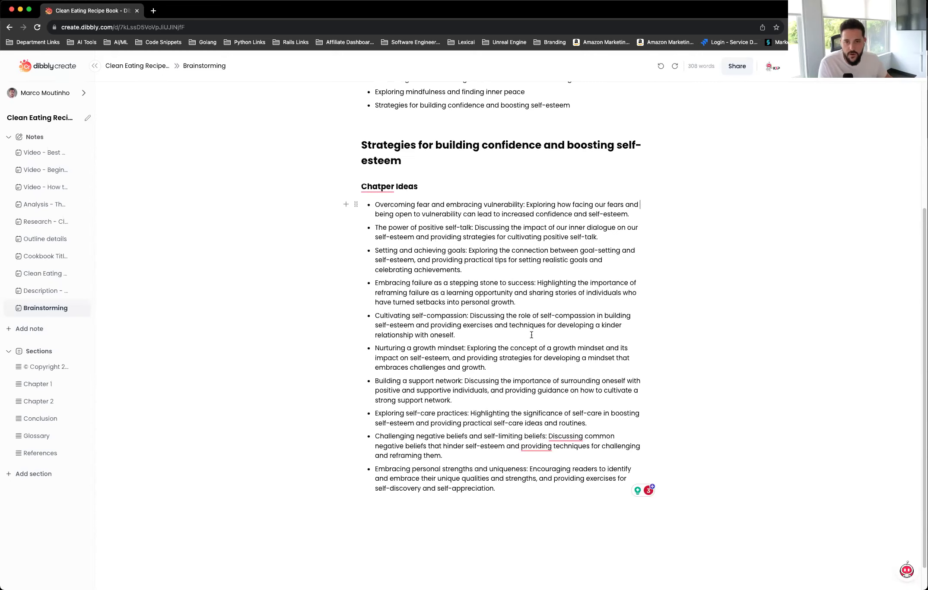
scroll(499, 302, "up", 2)
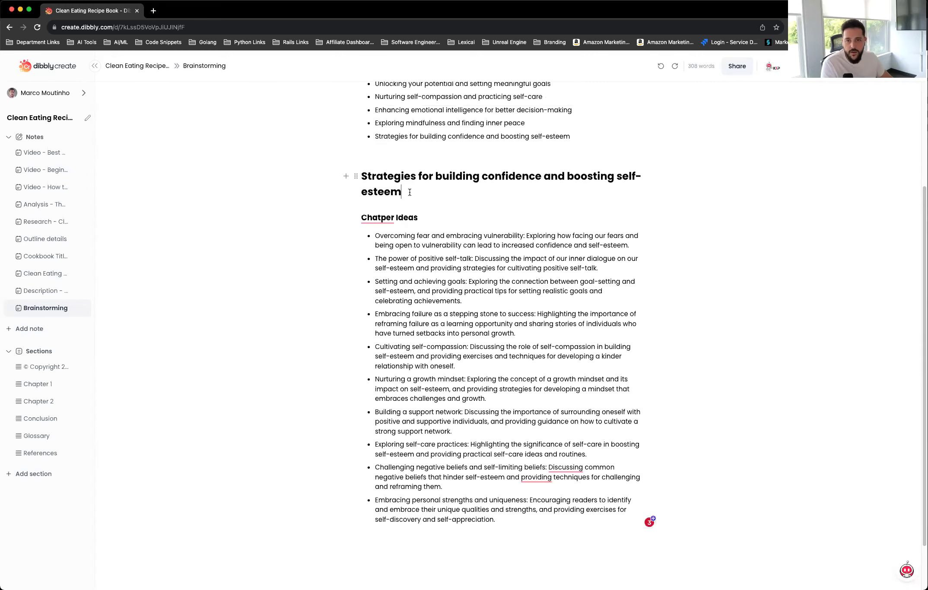
left_click(357, 176)
left_click(362, 178)
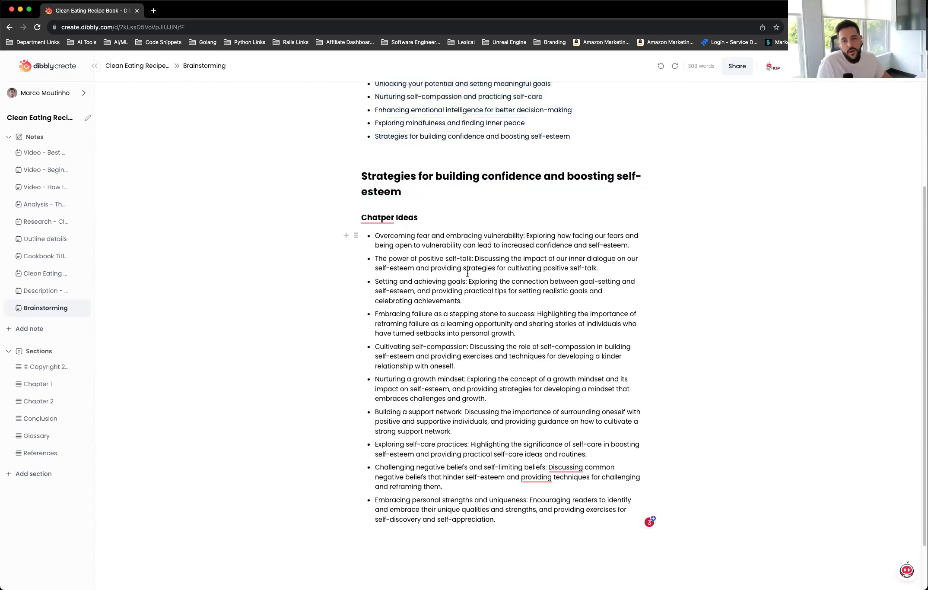
scroll(468, 281, "up", 5)
scroll(470, 337, "down", 2)
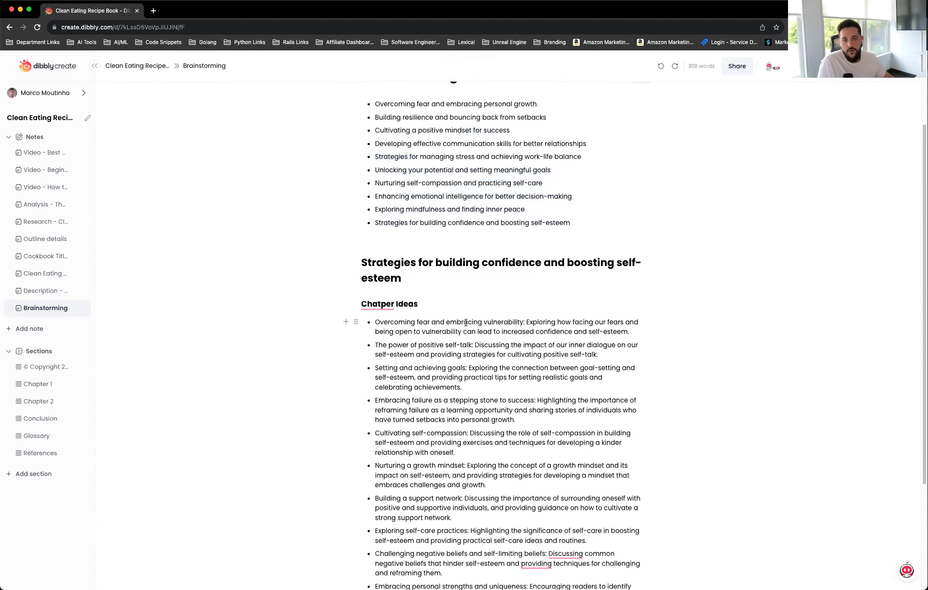
Have KIP write text below the chapter list from "write me an email template to announce my new self help book to my audience" and accept it
scroll(466, 323, "down", 5)
left_click(515, 472)
type("/ai")
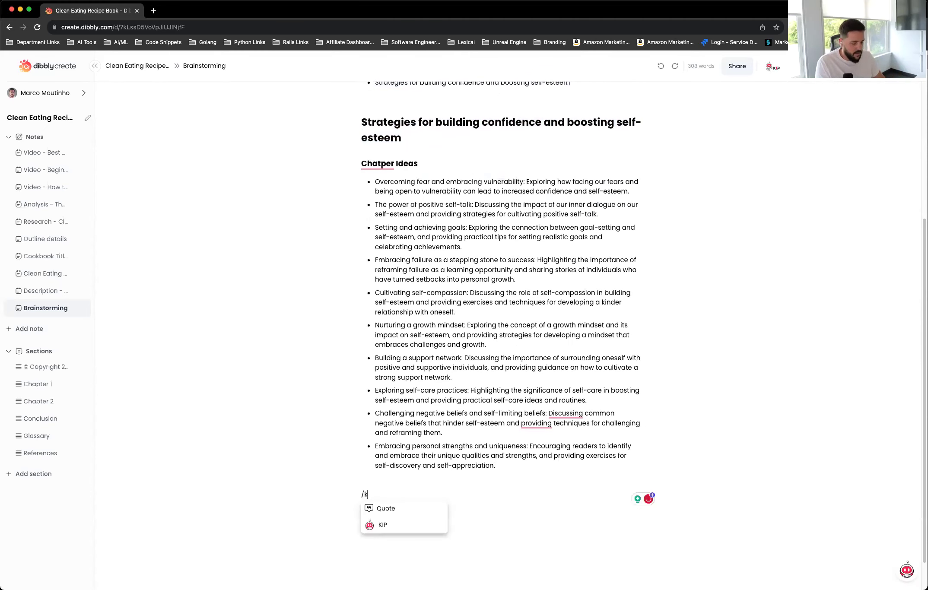
key("Return")
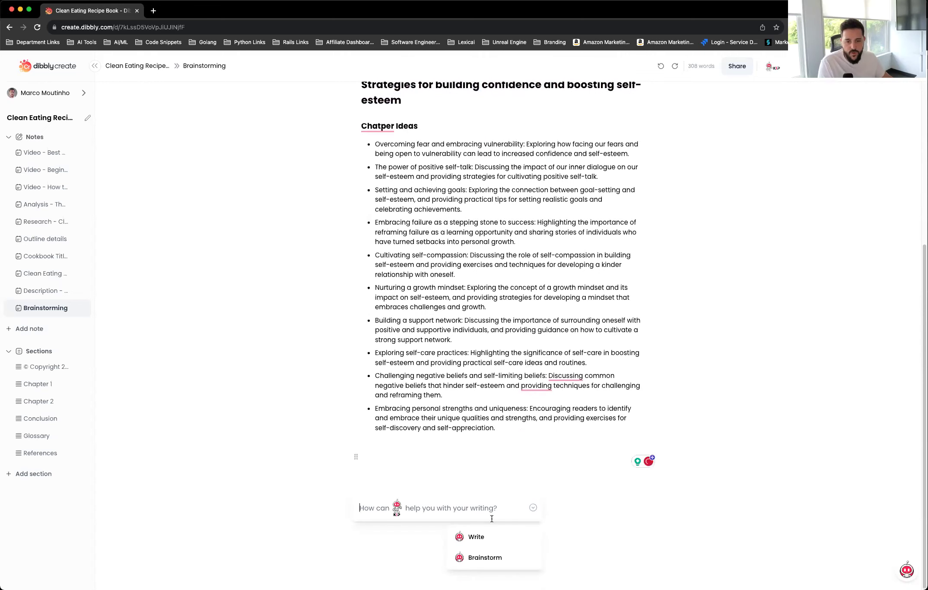
left_click(475, 538)
type("w")
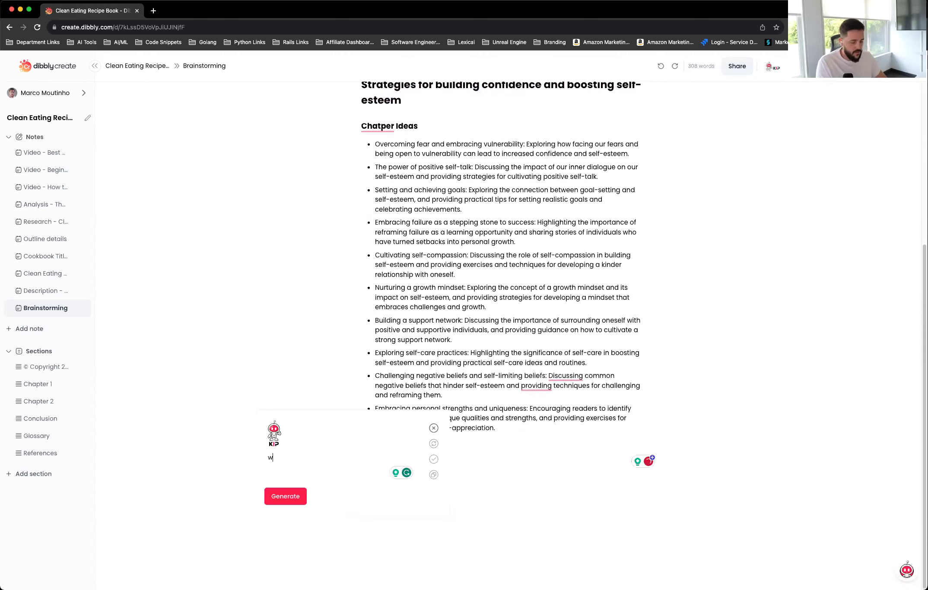
type("rite me an email template to announce my new self help book ")
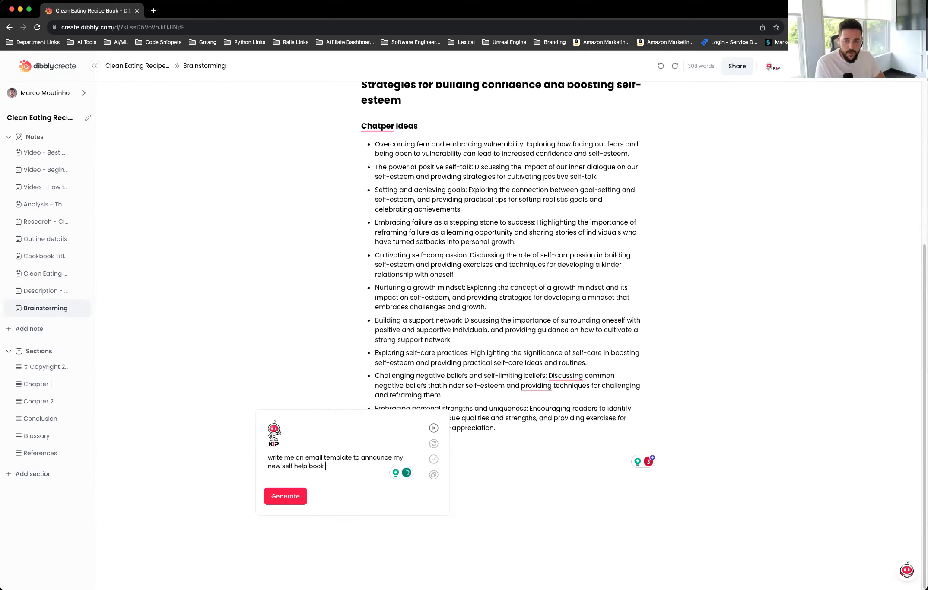
type("to my audience")
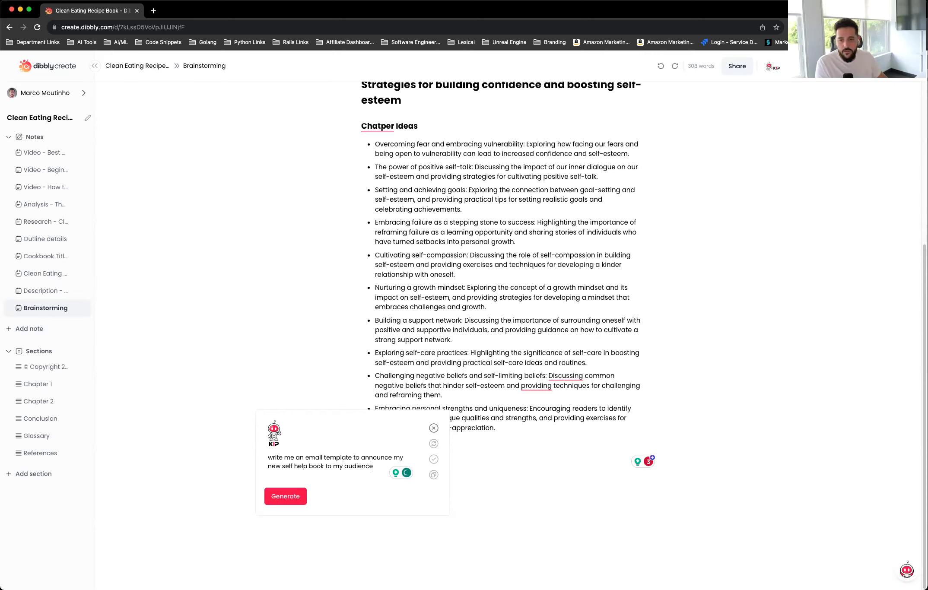
left_click(299, 498)
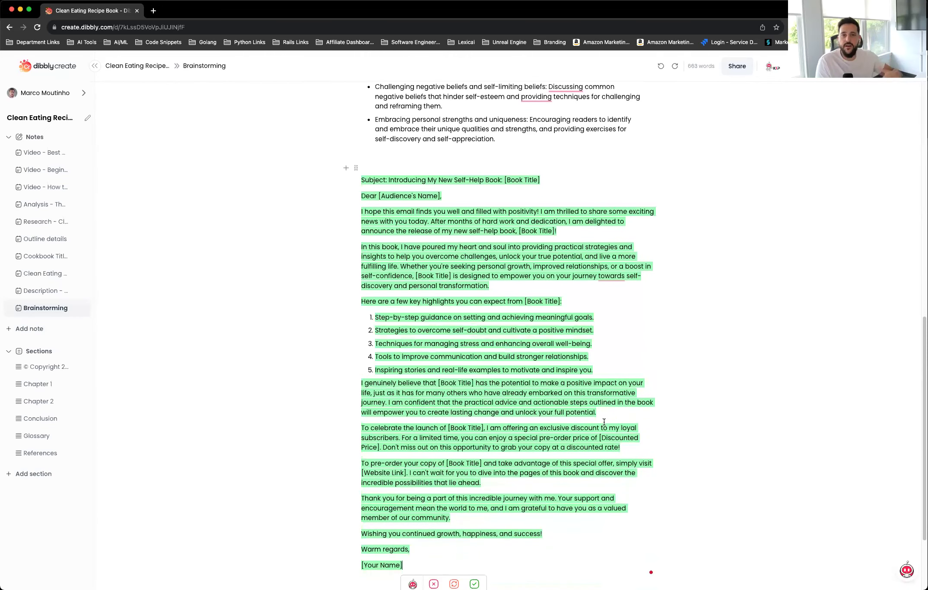
scroll(586, 415, "down", 2)
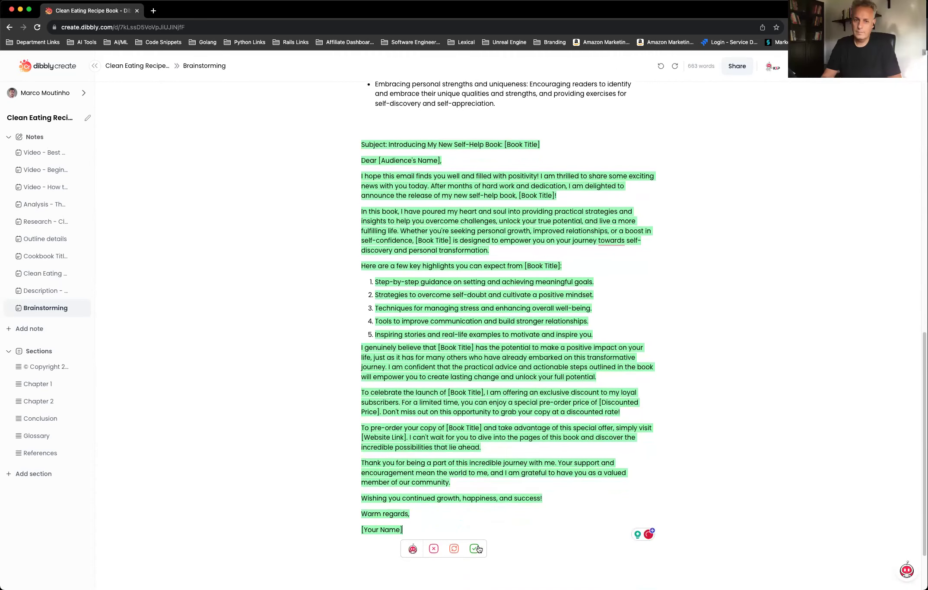
left_click(476, 549)
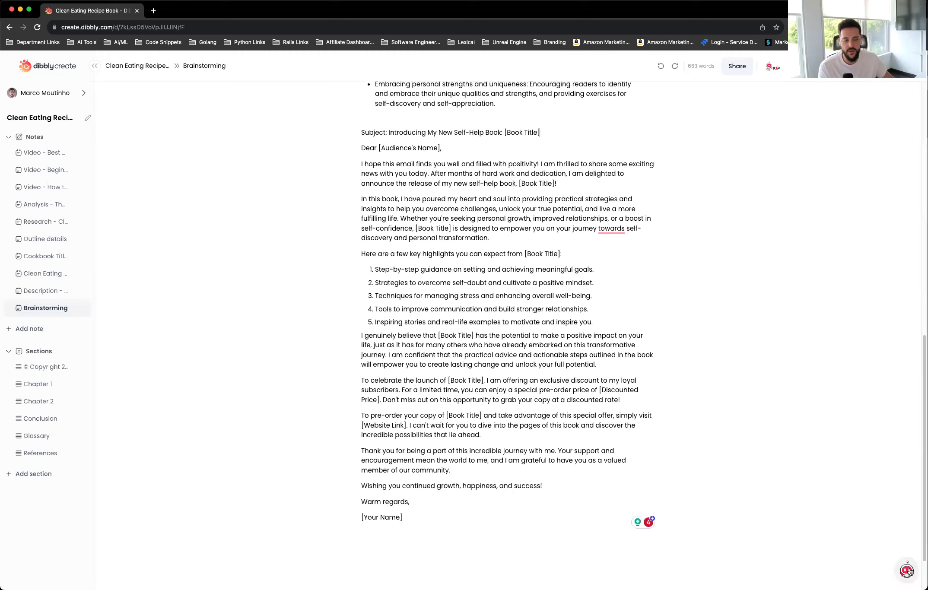
Open the KIP chat and send the message "hey kip, ideas for a self help book"
left_click(906, 569)
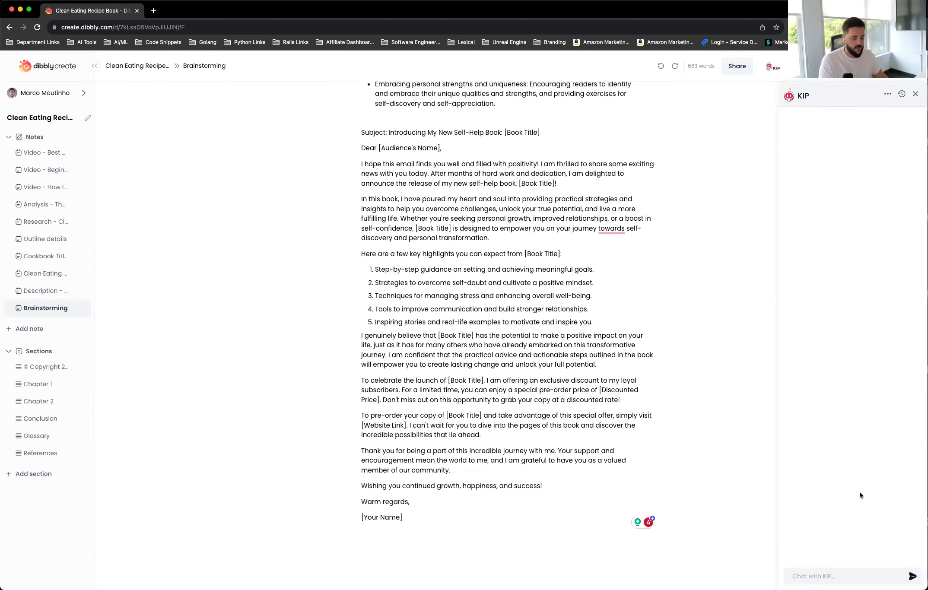
type("hey kip, ideas for a self help book")
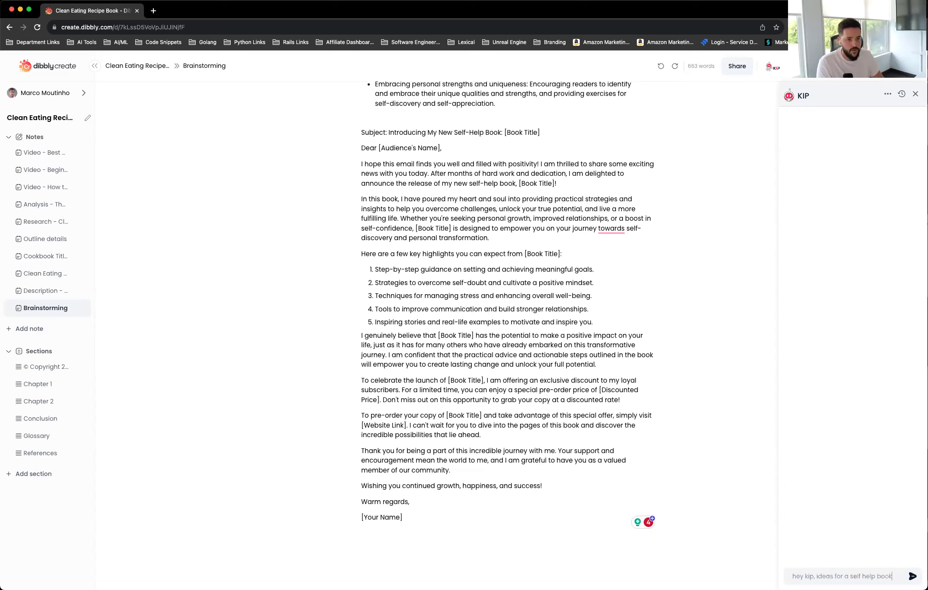
key("Return")
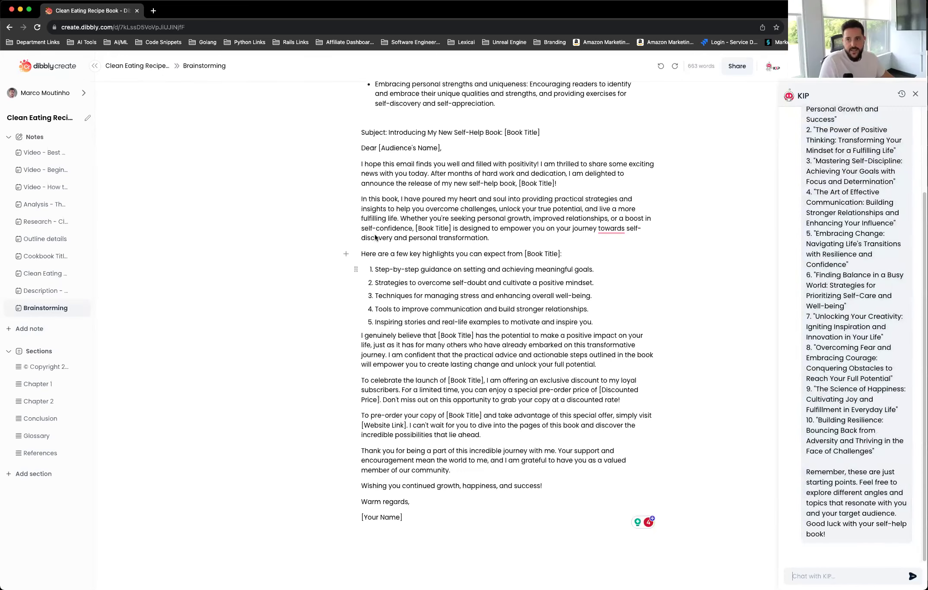
Create a new note and insert KIP's chat reply with the self-help book ideas into its body
left_click(28, 330)
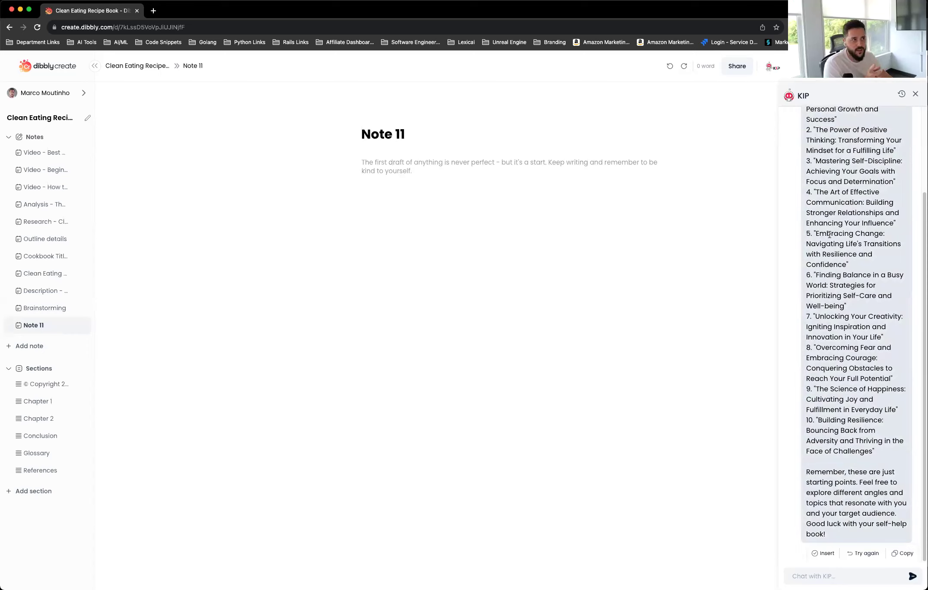
scroll(832, 240, "up", 5)
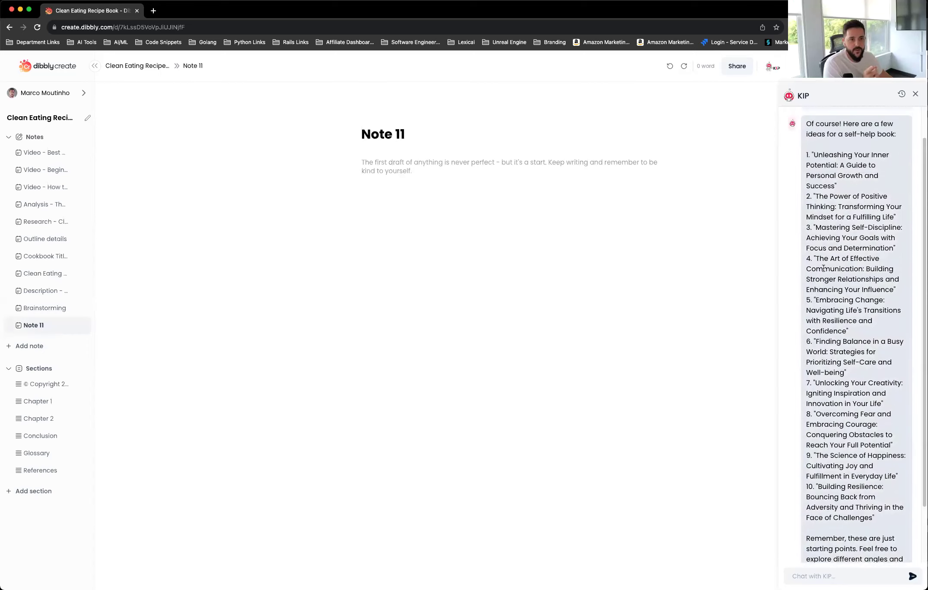
scroll(818, 268, "down", 5)
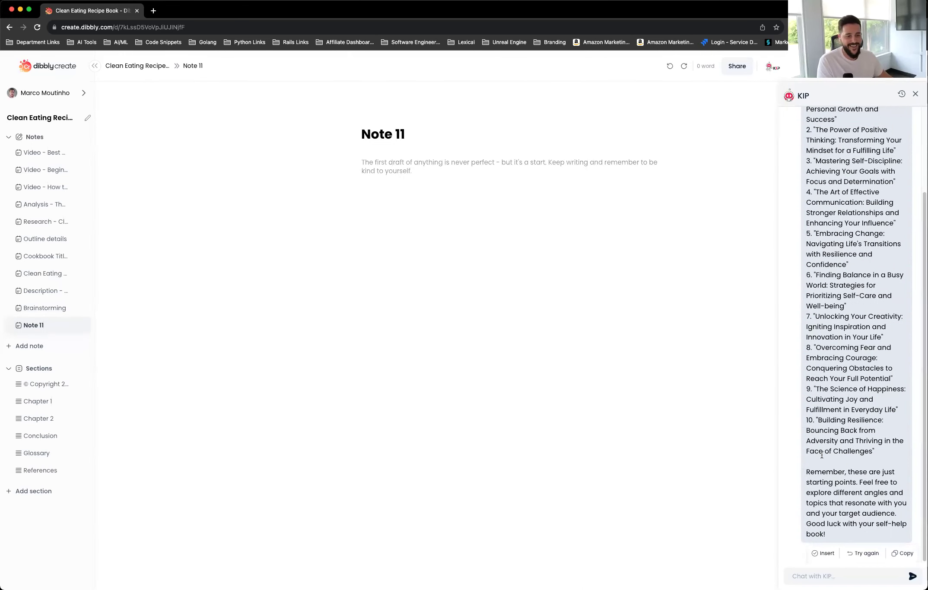
scroll(849, 271, "up", 5)
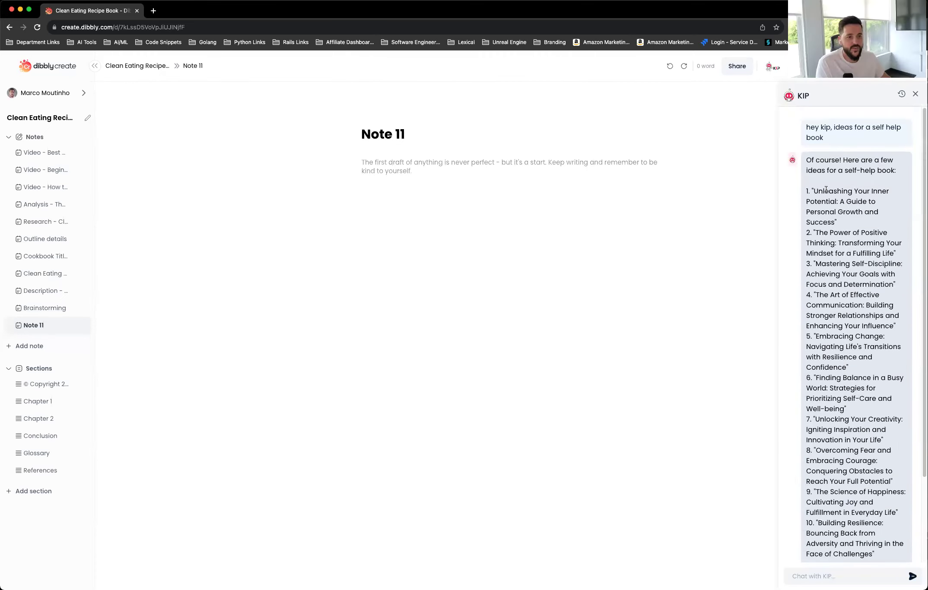
scroll(855, 282, "down", 5)
left_click(425, 162)
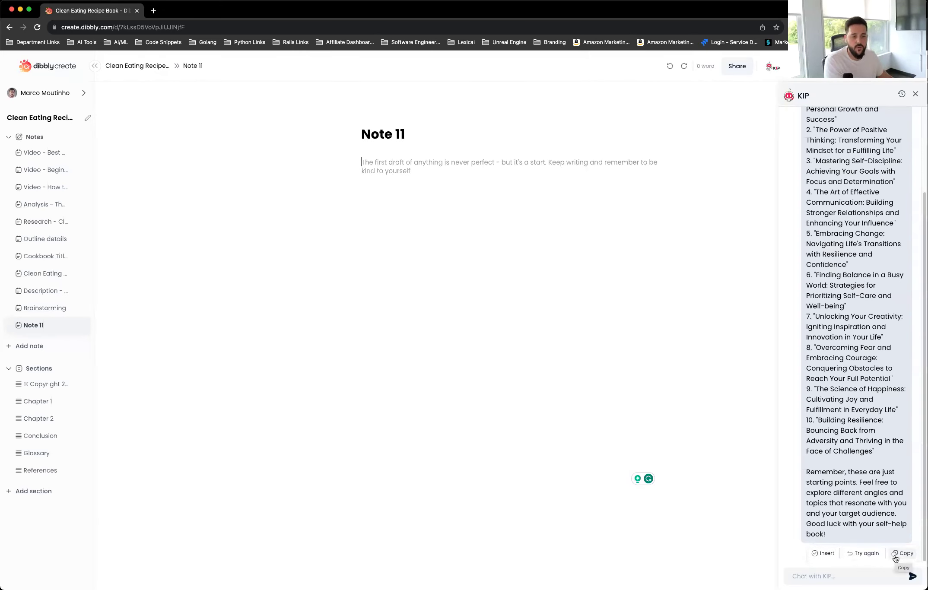
left_click(824, 554)
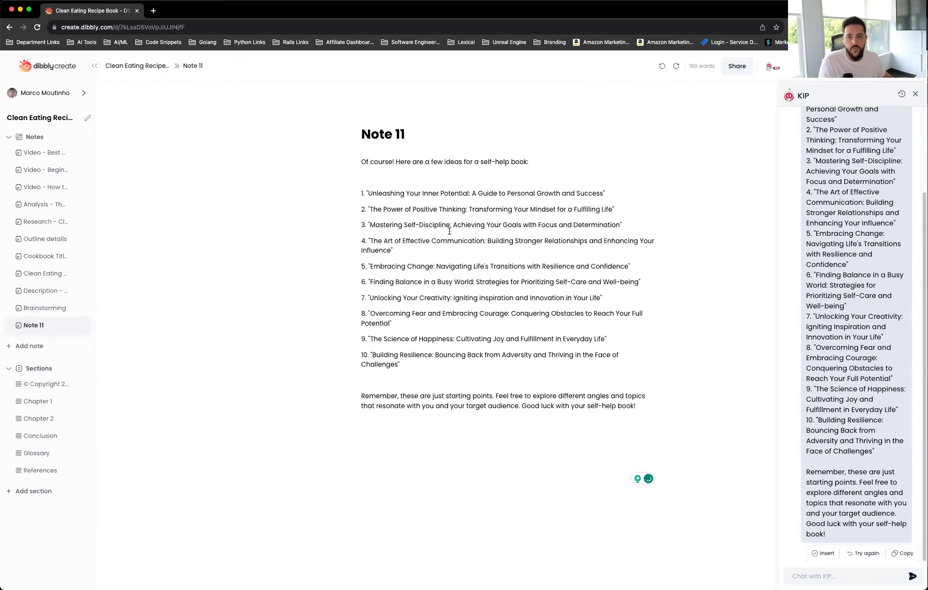
Delete the closing "Remember, these are just starting points" paragraph and the opening "Of course!" line, keeping only the numbered ideas
left_click_drag(644, 403, 389, 383)
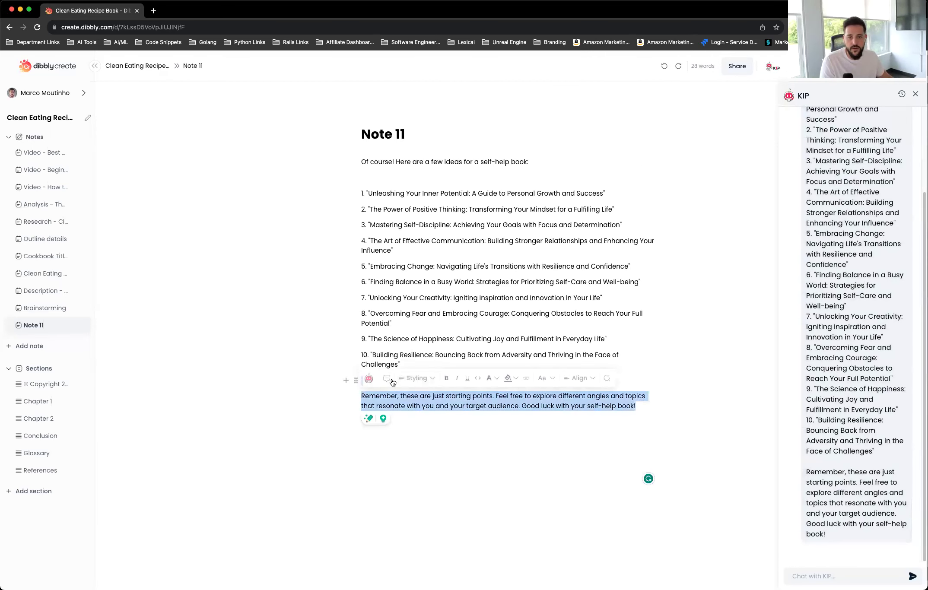
key("BackSpace")
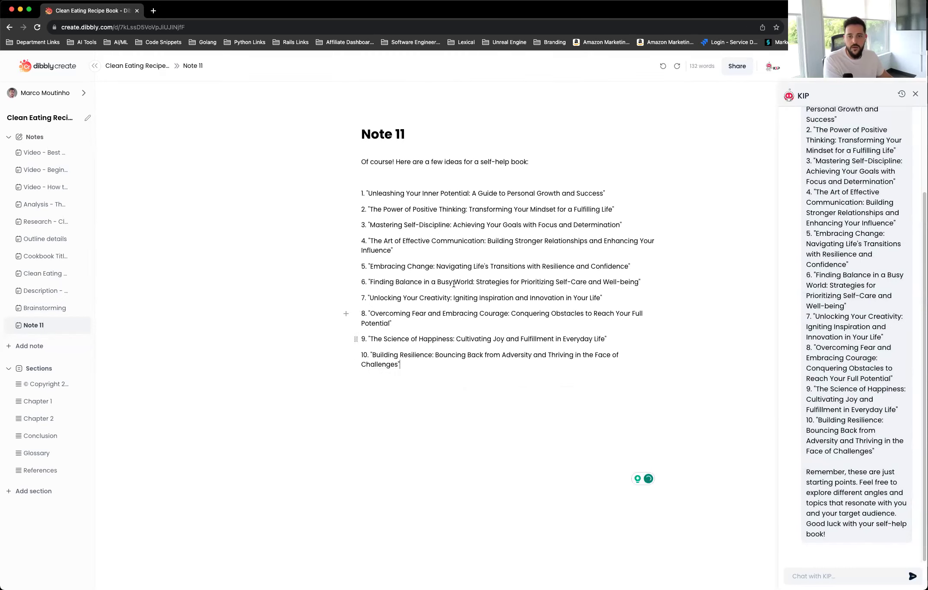
left_click_drag(364, 169, 361, 161)
key("BackSpace")
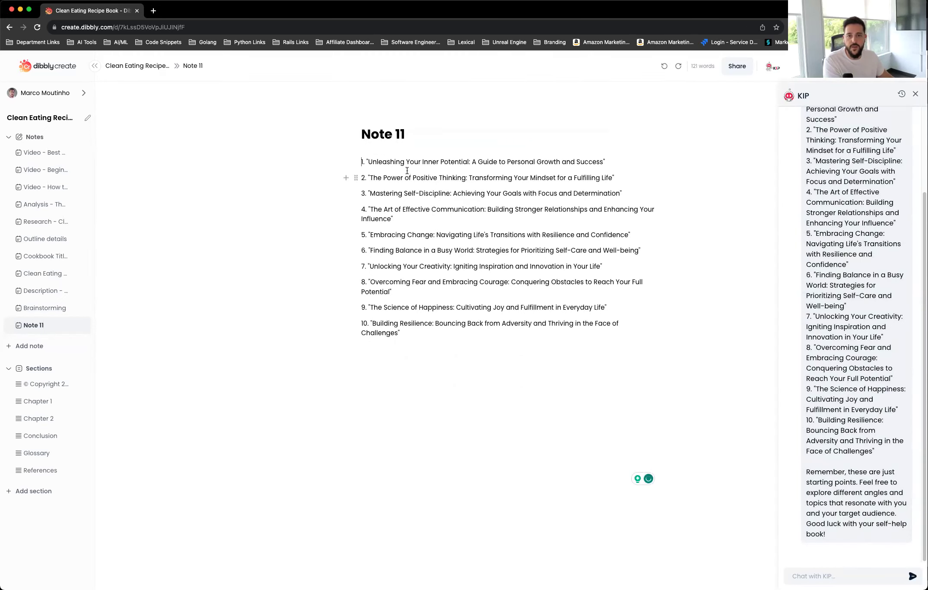
Ask KIP in the chat "awesome, how about ideas for a target audience"
mouse_move(845, 462)
left_click(820, 575)
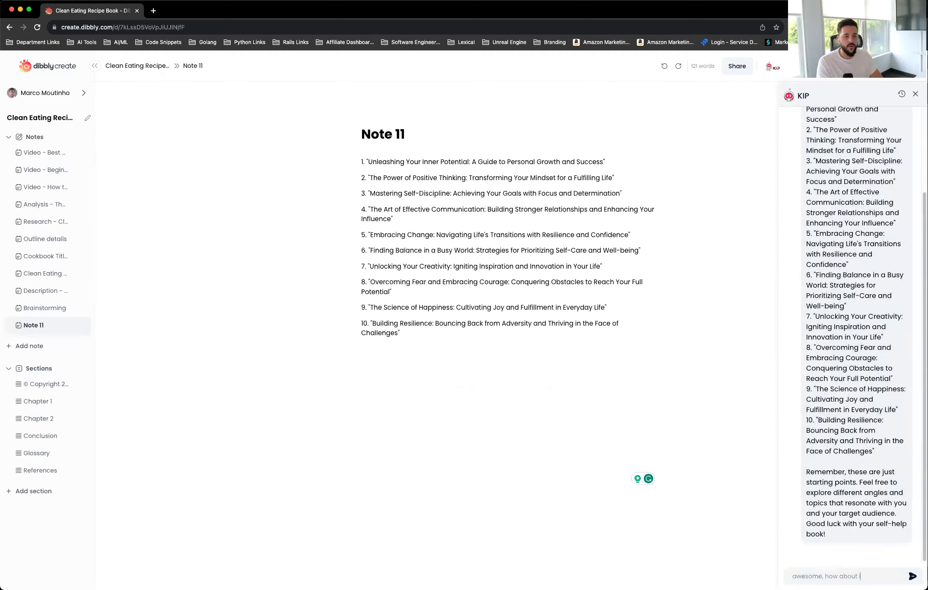
type("awesome, how about ideas for a target audience")
key("Return")
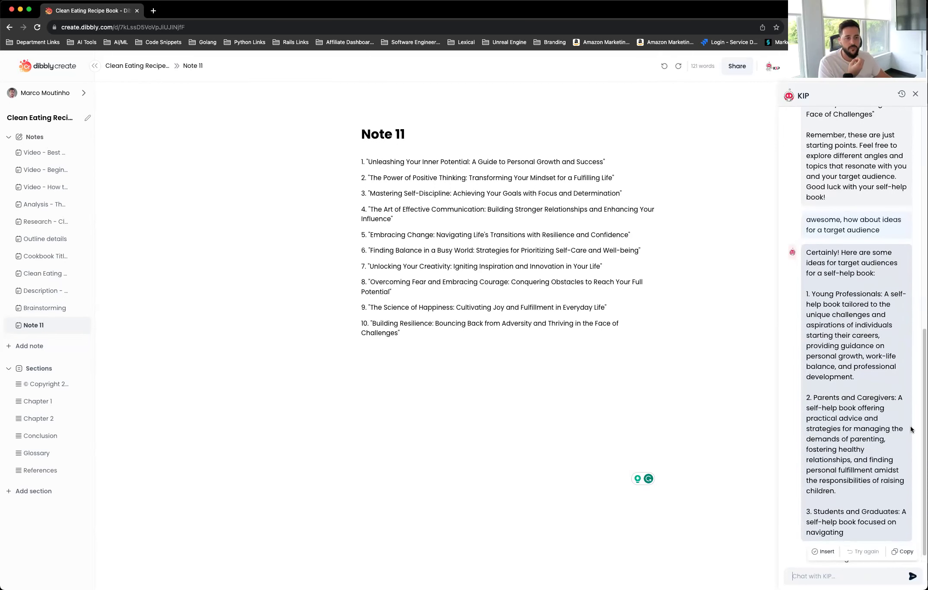
Add the line "Target Audience:" below the ten book ideas, set off by a blank line and styled as a heading, with a new line beneath
left_click(454, 336)
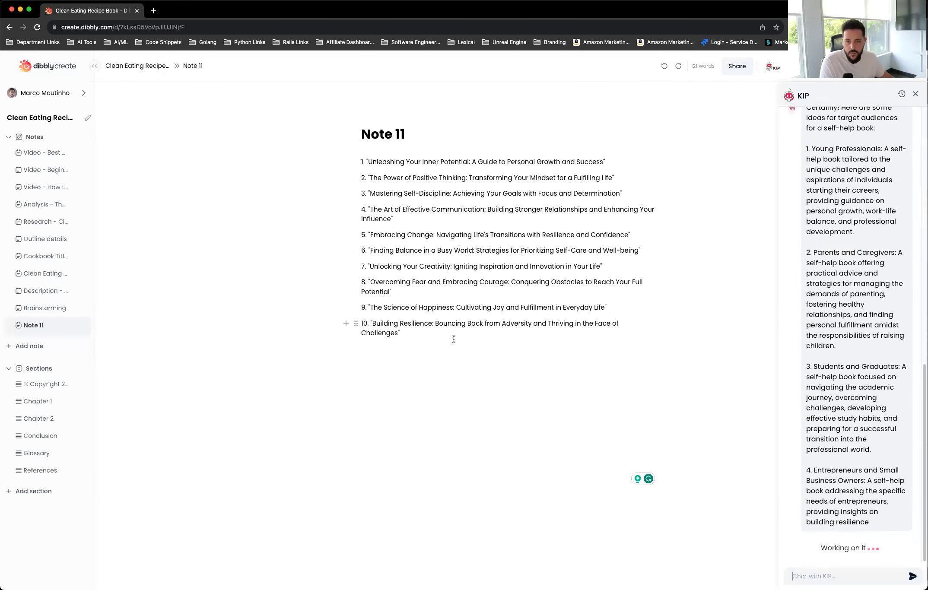
key("Return")
key("Return")
type("Target Audience: /")
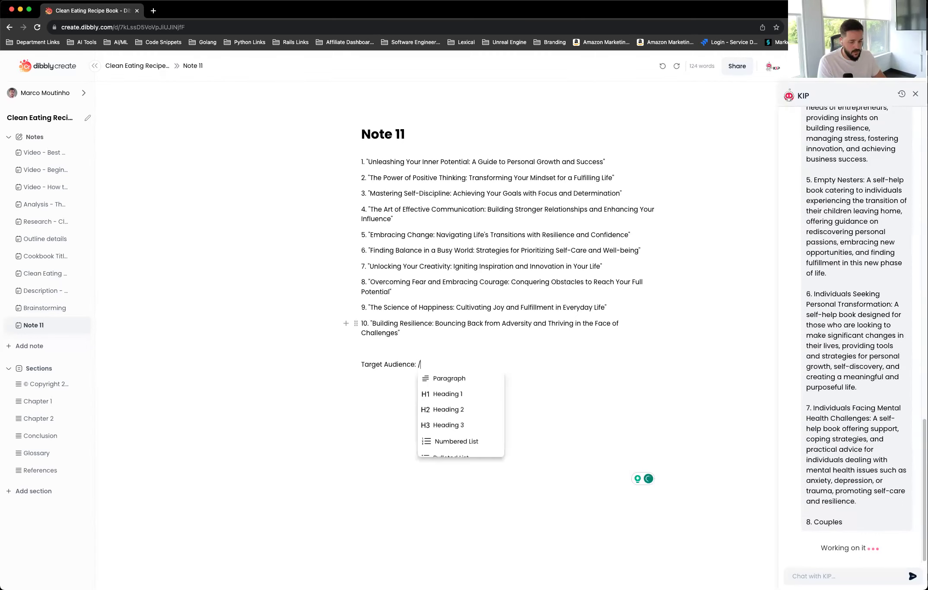
key("Down")
key("Down")
key("Down")
key("Return")
key("Right")
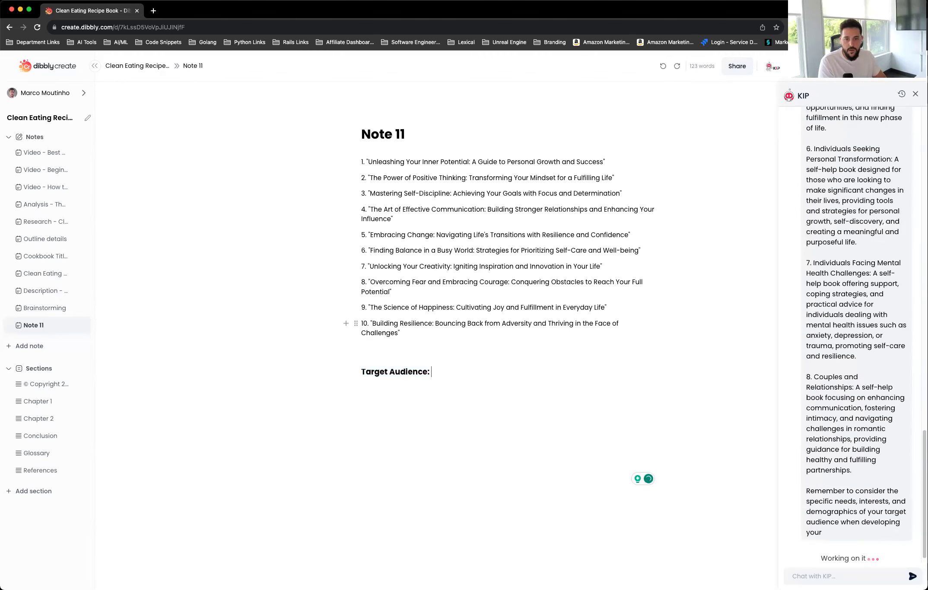
key("Return")
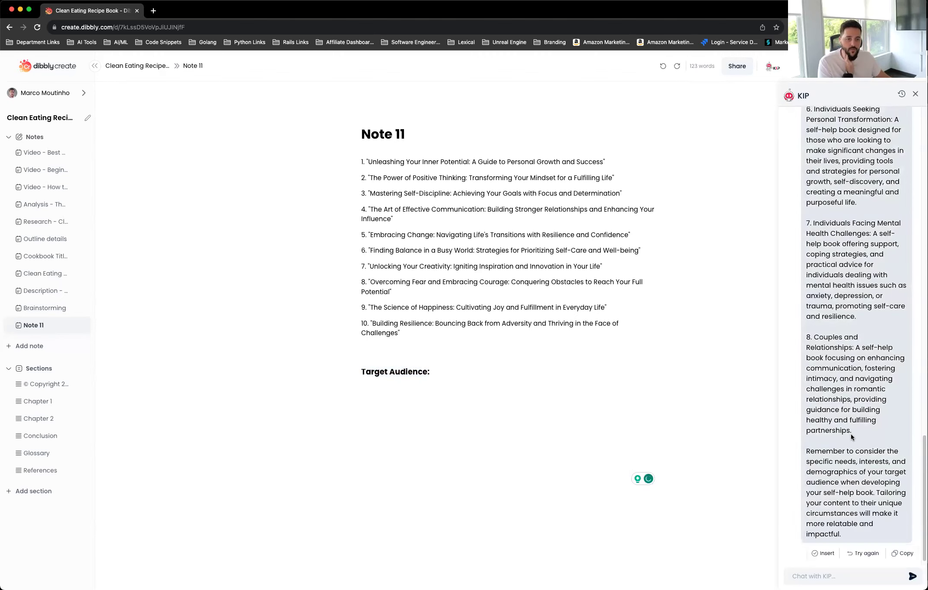
Insert KIP's target audience reply under the "Target Audience:" heading and delete its "Certainly!" opening line, leaving no gap
left_click(826, 553)
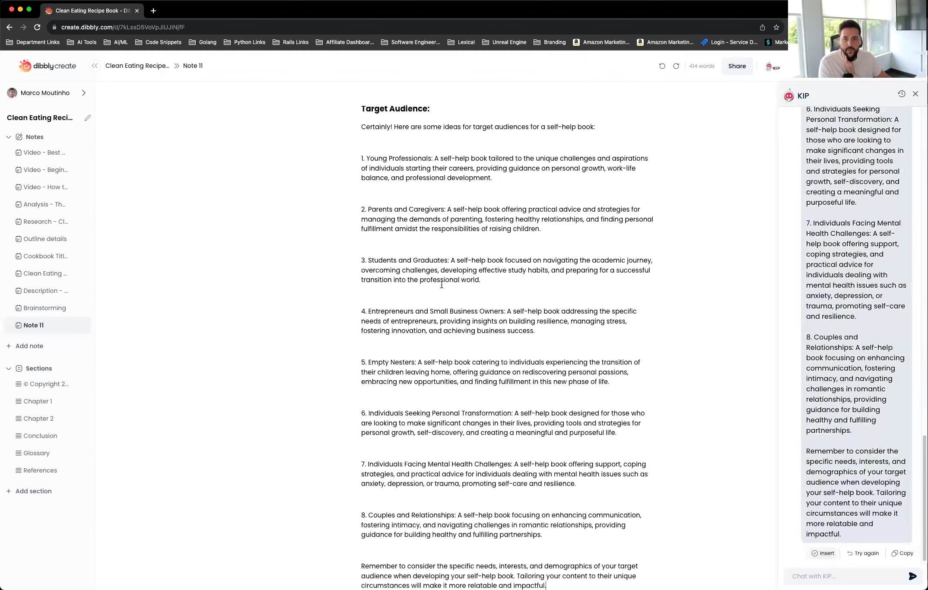
scroll(476, 303, "up", 2)
left_click_drag(595, 186, 362, 186)
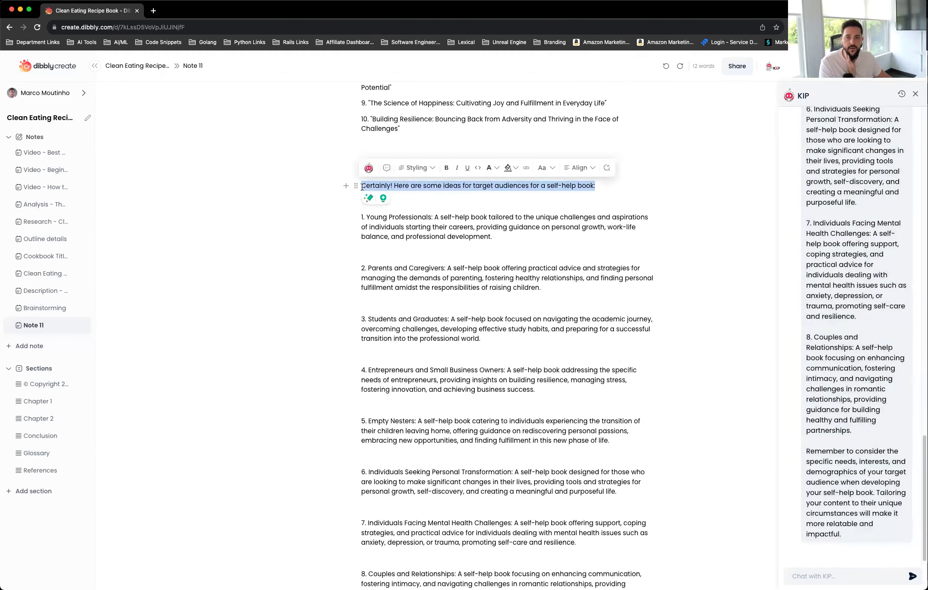
key("BackSpace")
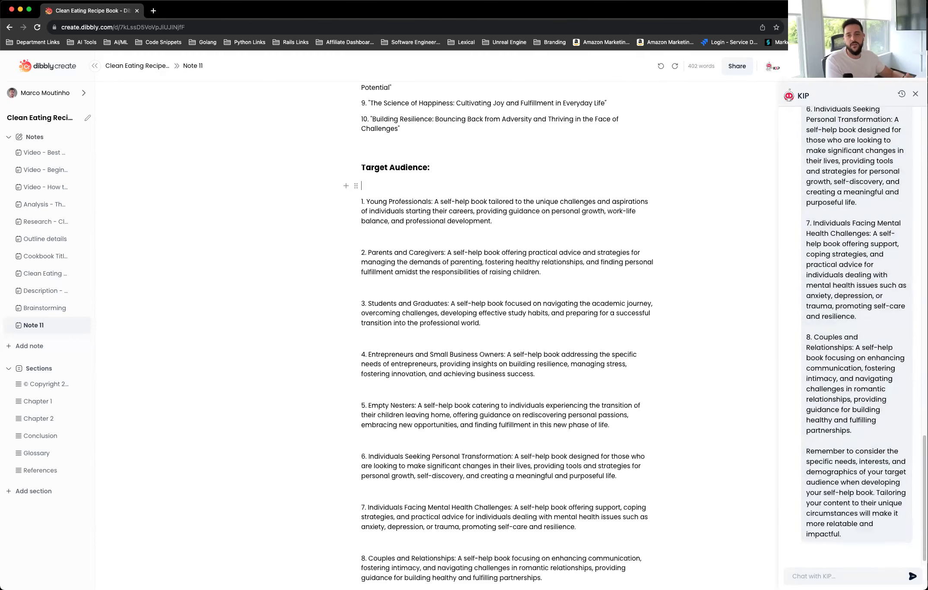
key("BackSpace")
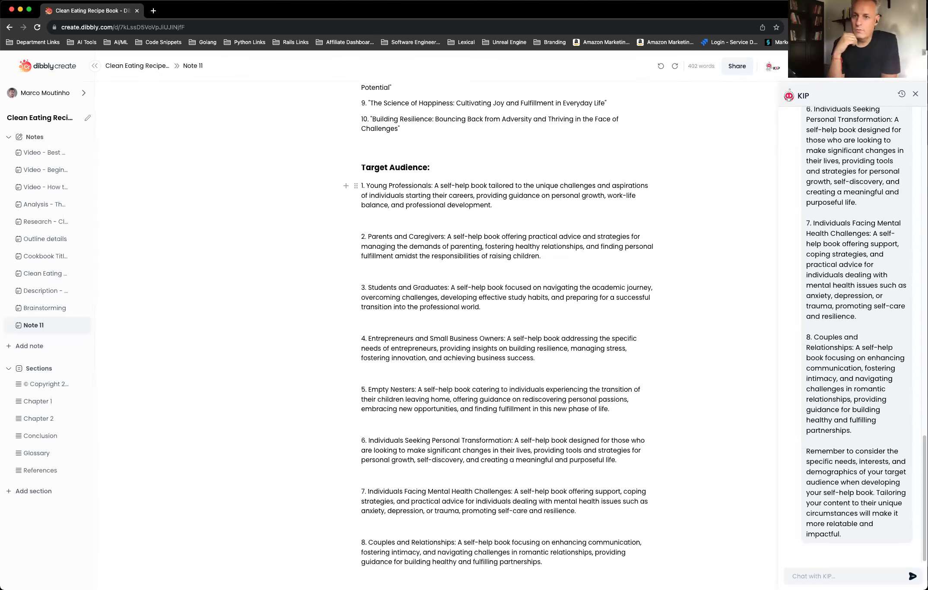
Delete the closing "Remember to consider the specific needs" paragraph below the eighth target audience
scroll(514, 471, "down", 4)
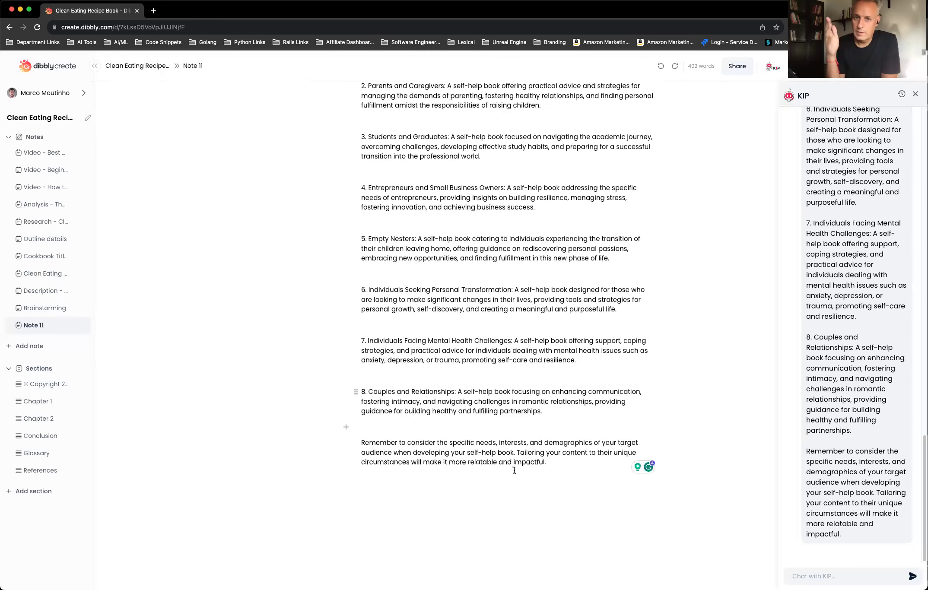
left_click_drag(554, 466, 362, 440)
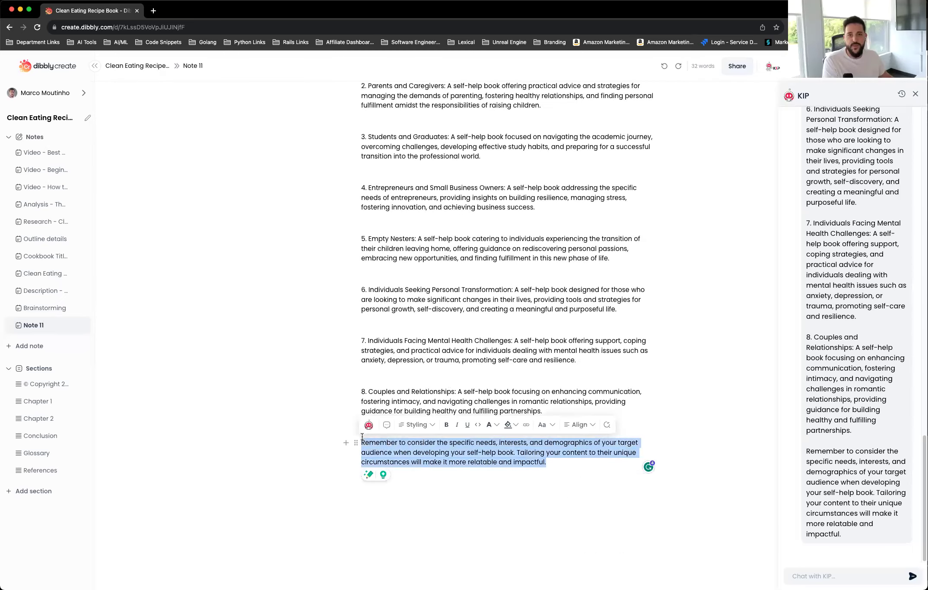
key("BackSpace")
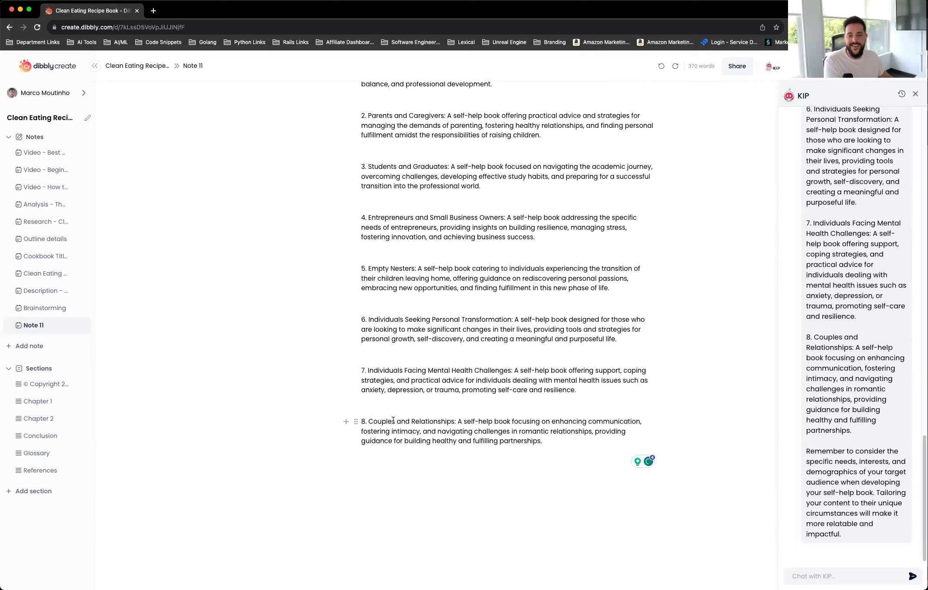
Remove the blank lines separating target audience items 5, 6, 7 and 8
left_click(375, 405)
key("BackSpace")
left_click(375, 370)
key("BackSpace")
left_click(377, 337)
key("BackSpace")
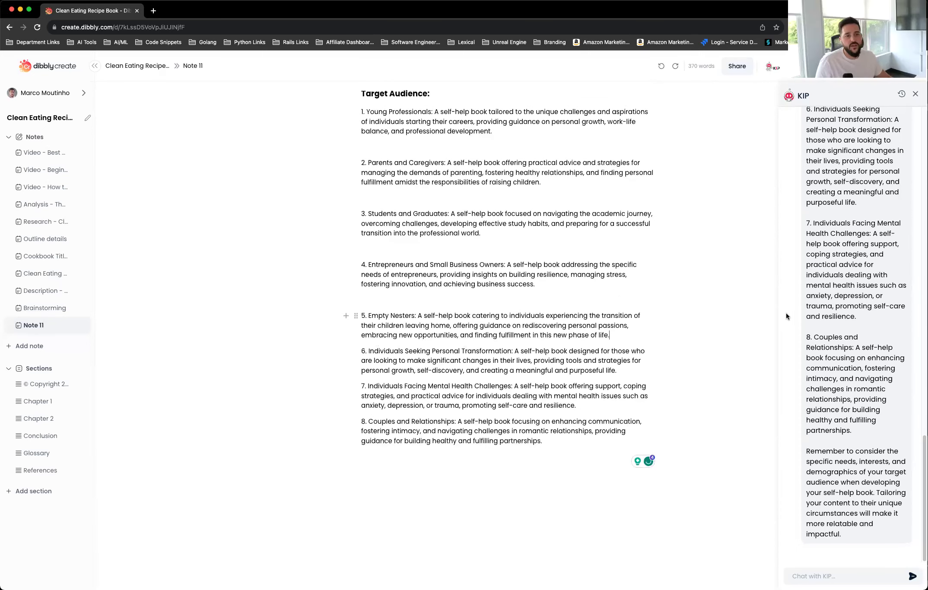
Start a new KIP chat from the chat history and send the message "hey kip"
scroll(825, 320, "up", 3)
scroll(825, 320, "up", 15)
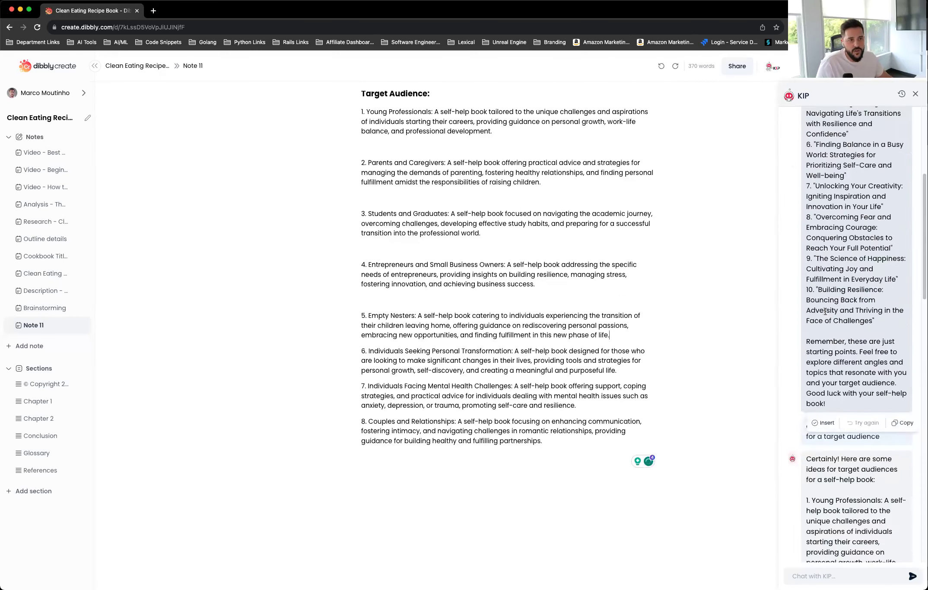
left_click(903, 95)
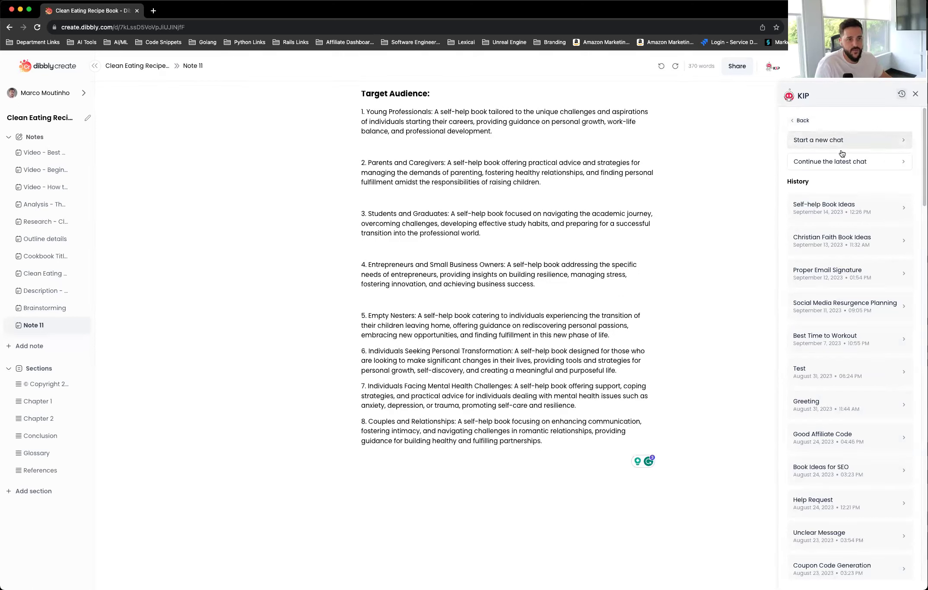
left_click(819, 141)
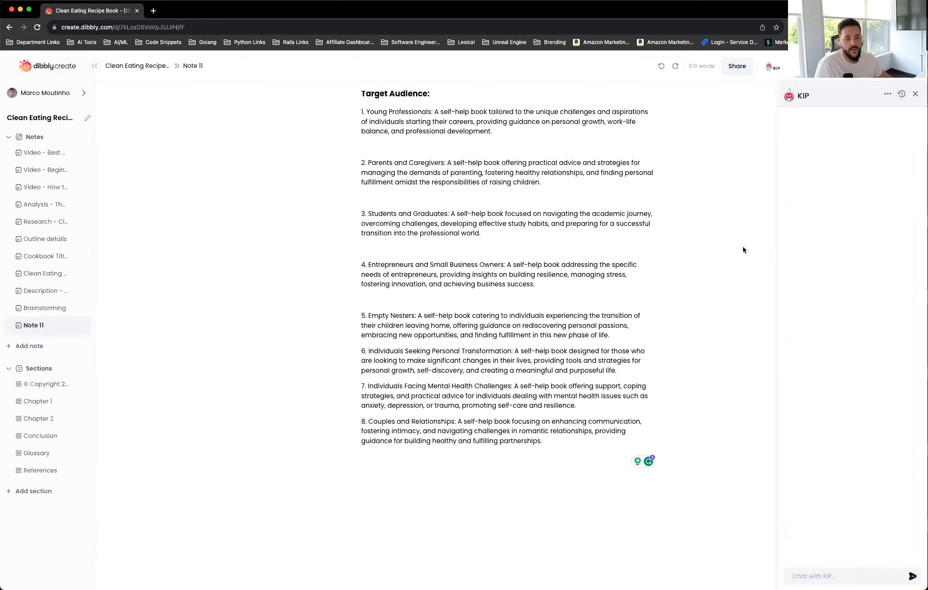
left_click(838, 583)
type("hey kip")
key("Return")
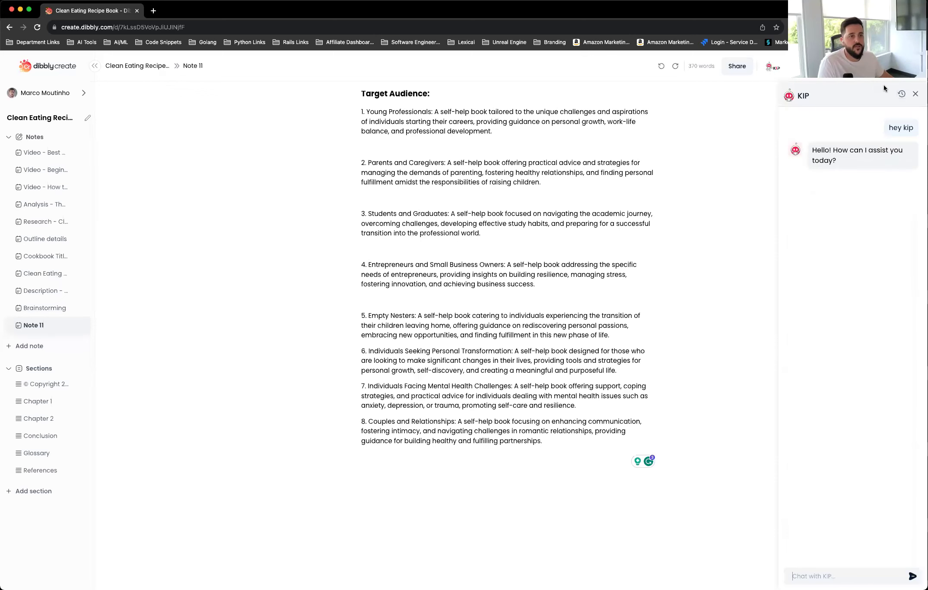
Reopen the "Self-help Book Ideas" conversation from KIP's chat history, review it back to its first message, and close the chat
left_click(901, 94)
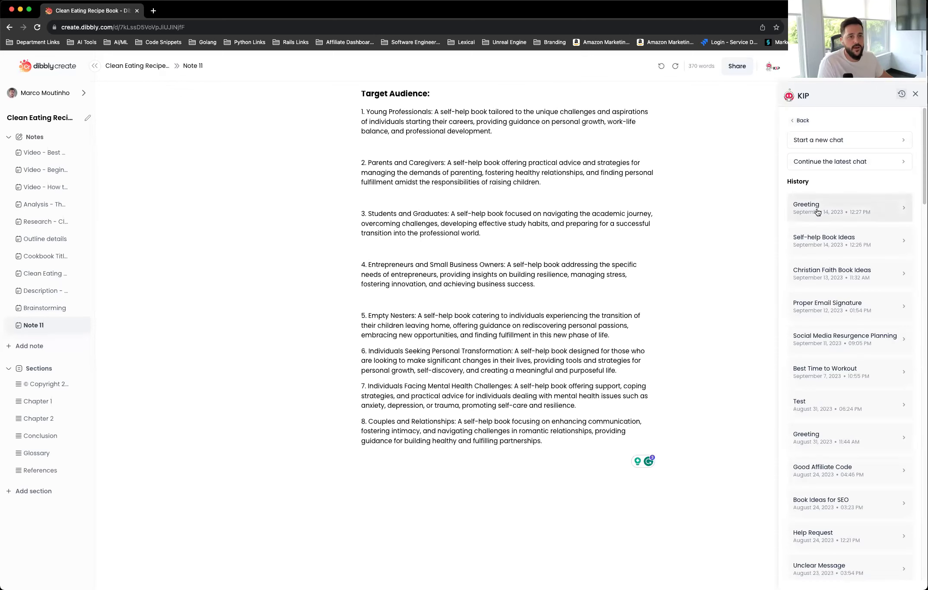
left_click(824, 244)
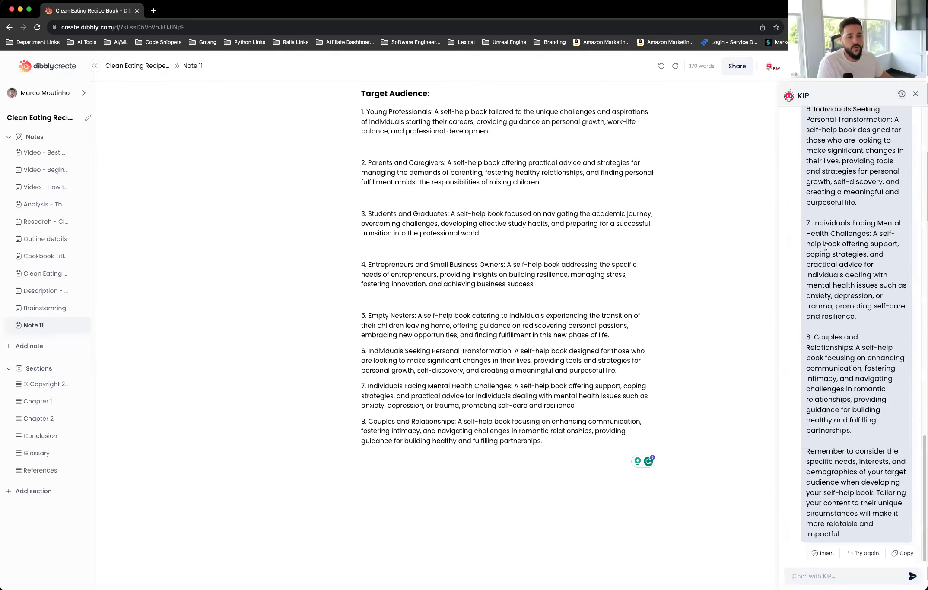
scroll(826, 249, "up", 15)
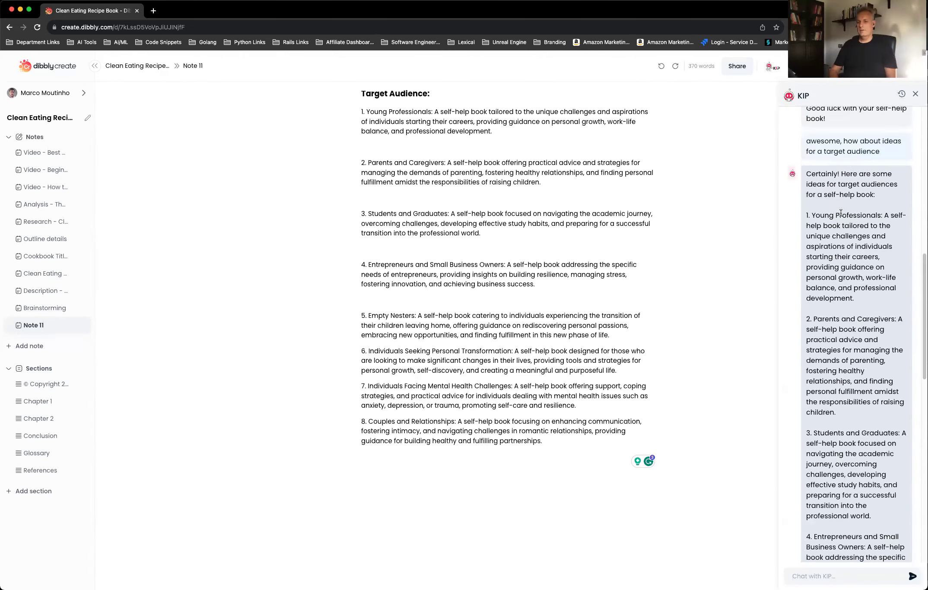
scroll(840, 214, "up", 6)
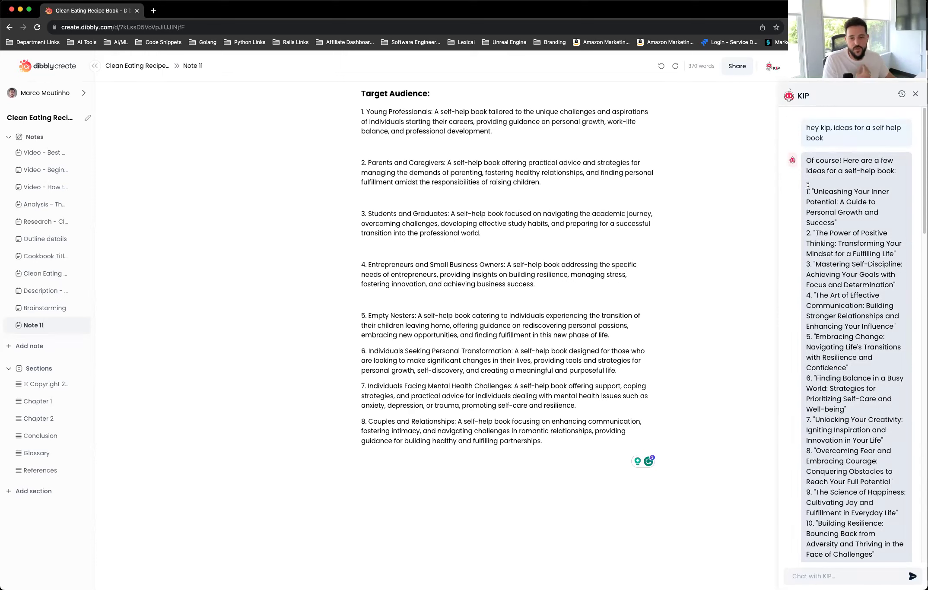
left_click(915, 95)
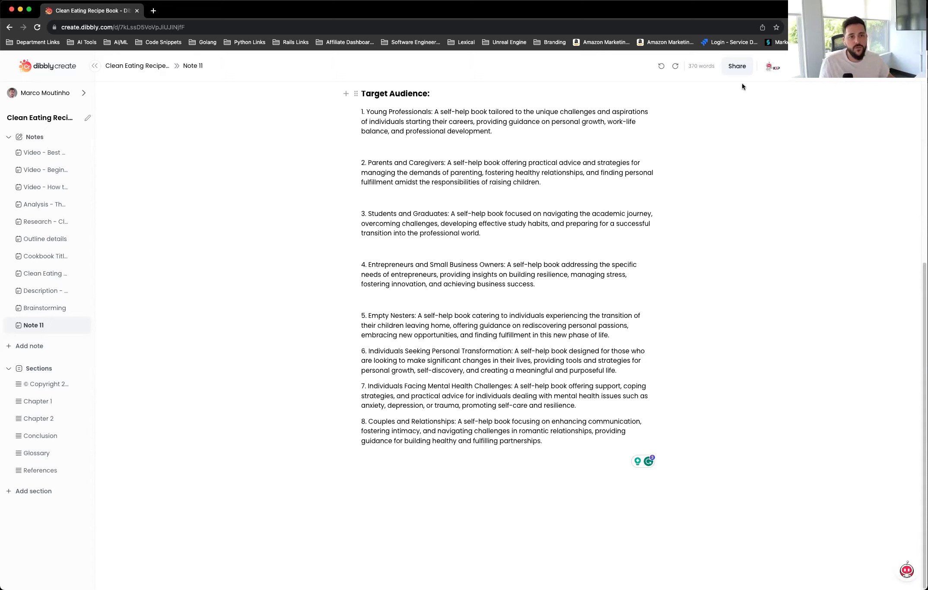
Open KIP Generate's Outline history and look through the past outlines, from Forgiveness to Death From Above
left_click(773, 67)
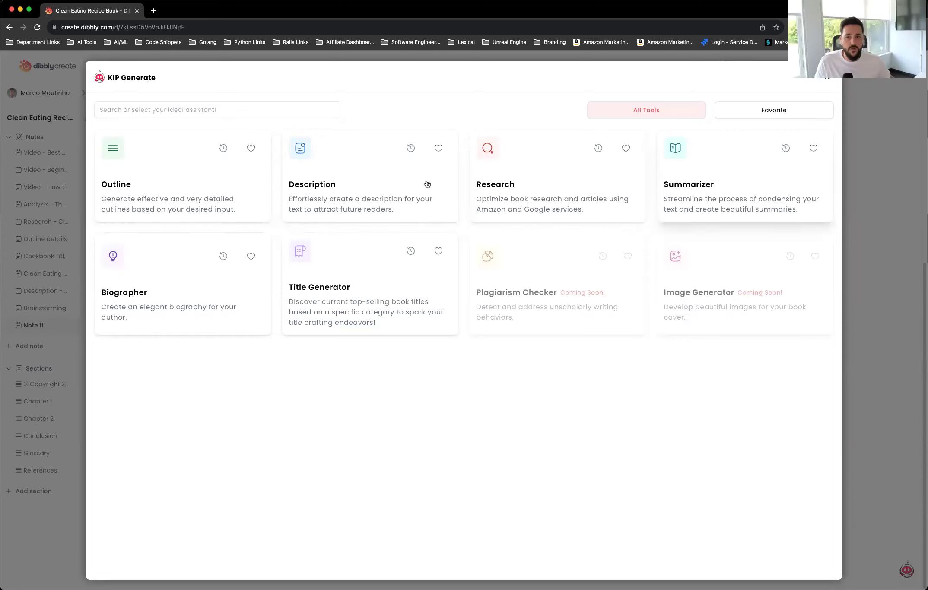
left_click(223, 148)
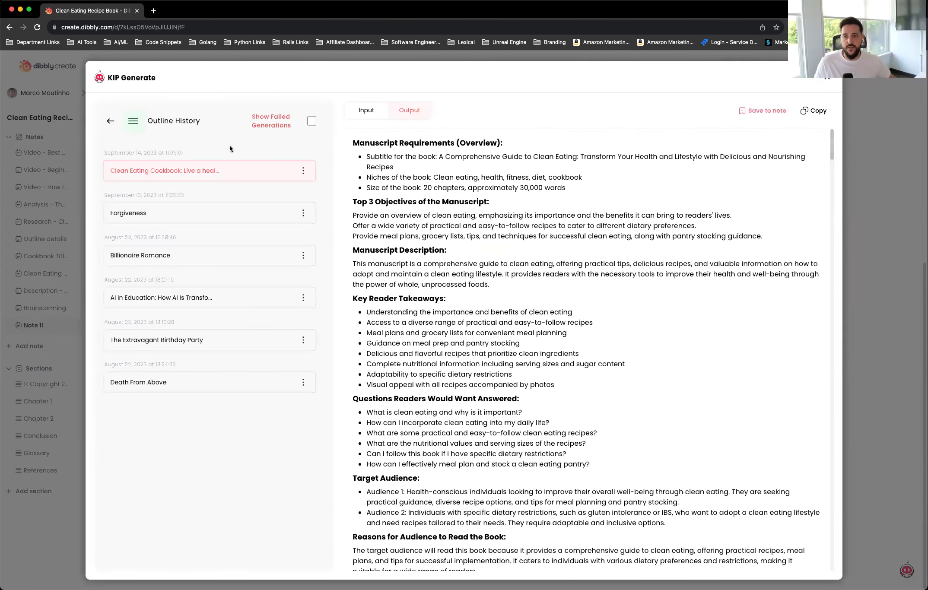
left_click(196, 215)
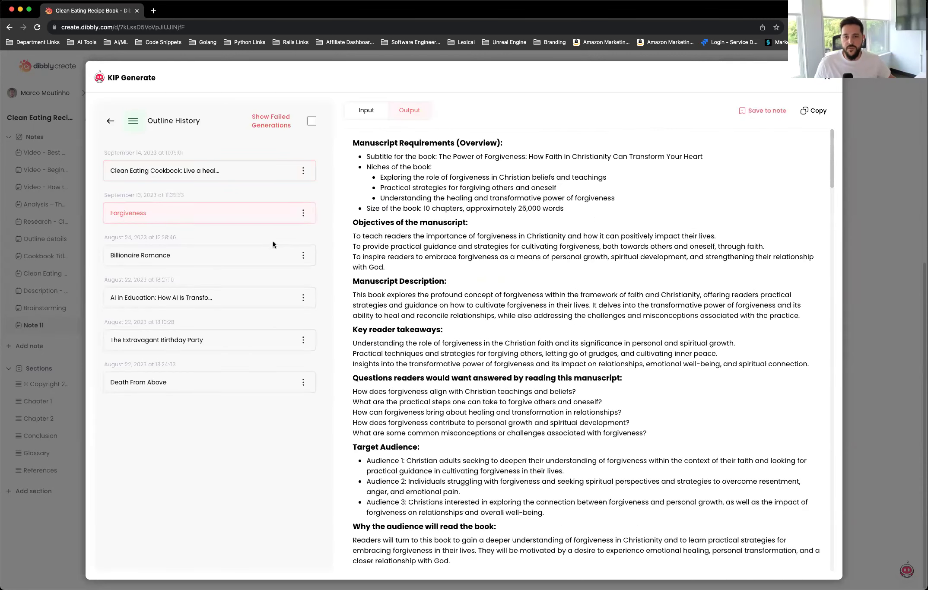
left_click(234, 257)
left_click(221, 302)
left_click(205, 349)
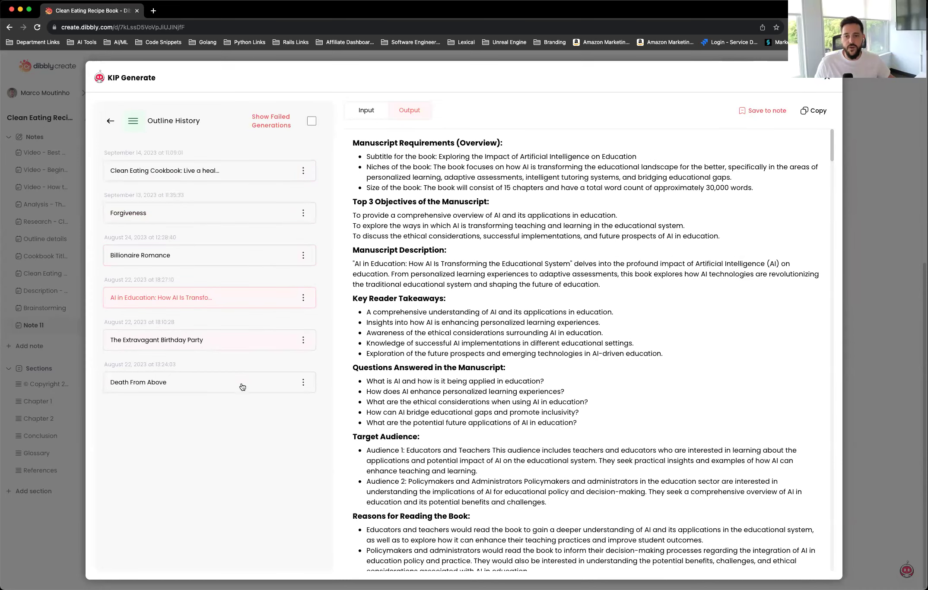
left_click(232, 385)
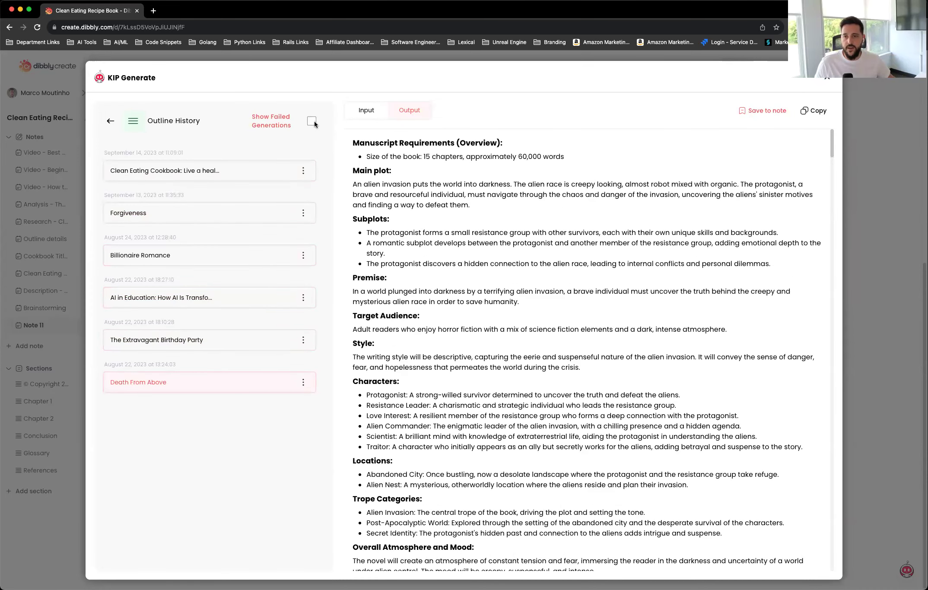
Show failed outline generations, examine the full input details of "SEO for Authors", hide the failed ones again and return to the tool list
left_click(311, 121)
left_click(158, 260)
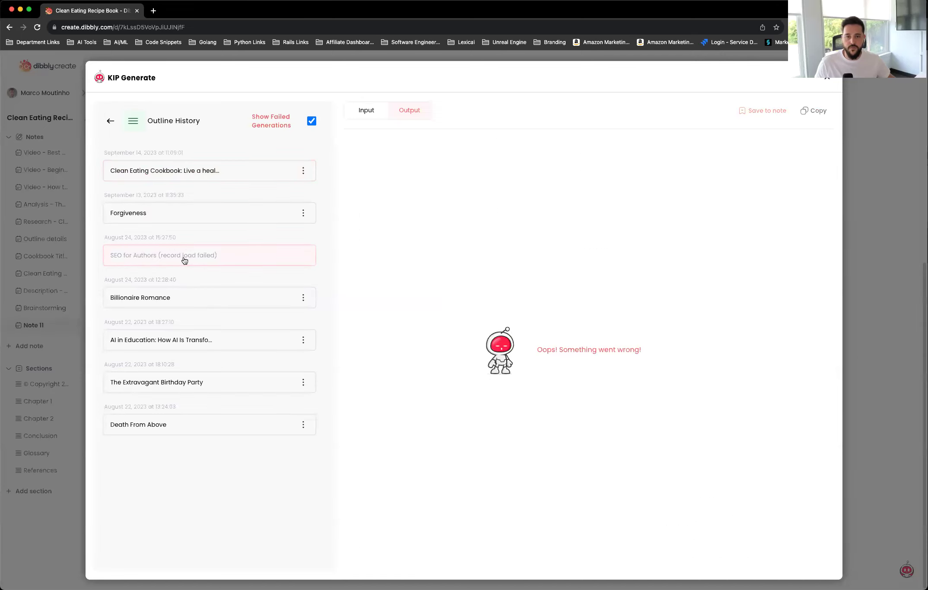
left_click(371, 117)
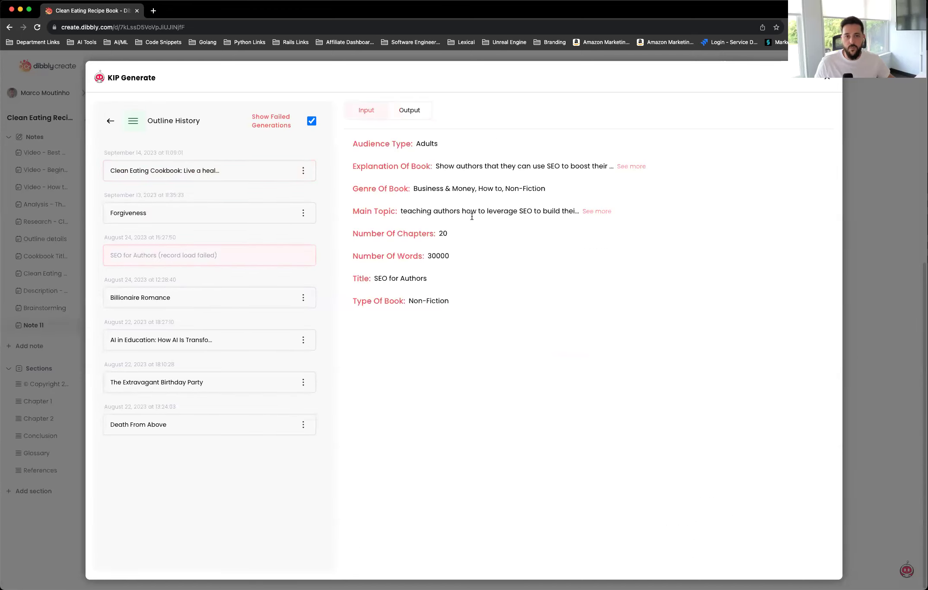
left_click(588, 212)
left_click(629, 168)
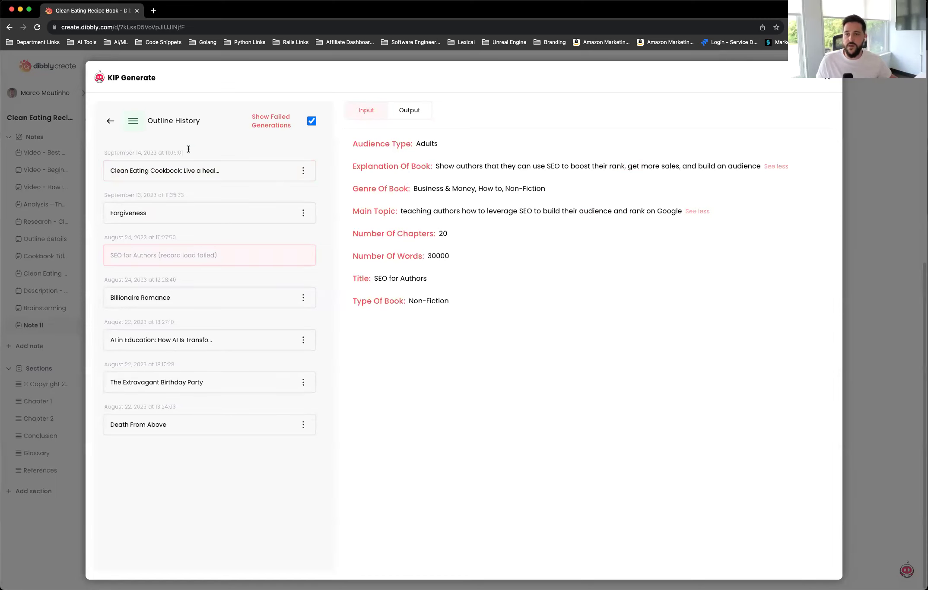
left_click(312, 121)
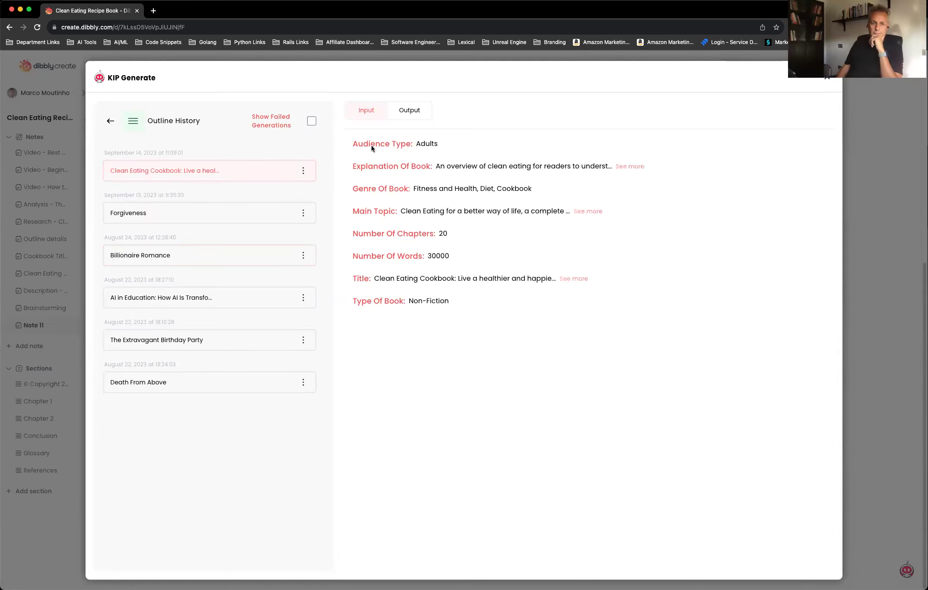
left_click(111, 124)
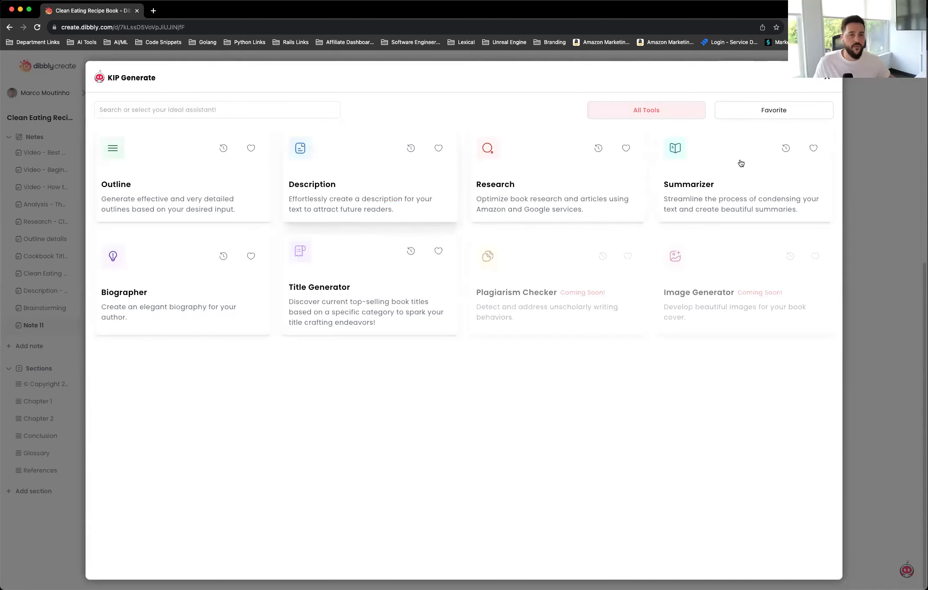
View the Research history, check the older "mindful" entry's Amazon output, and return to the tool list
left_click(598, 148)
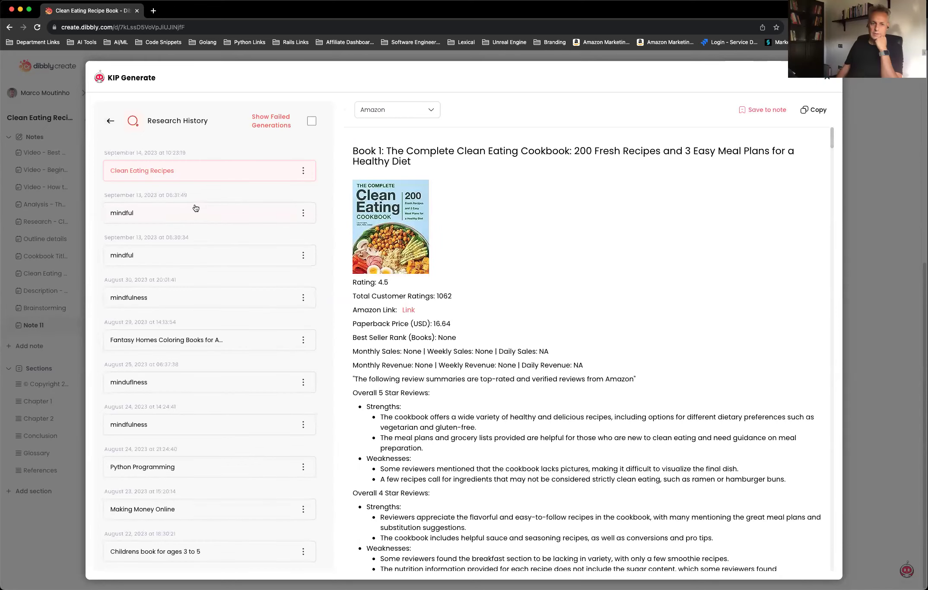
left_click(188, 254)
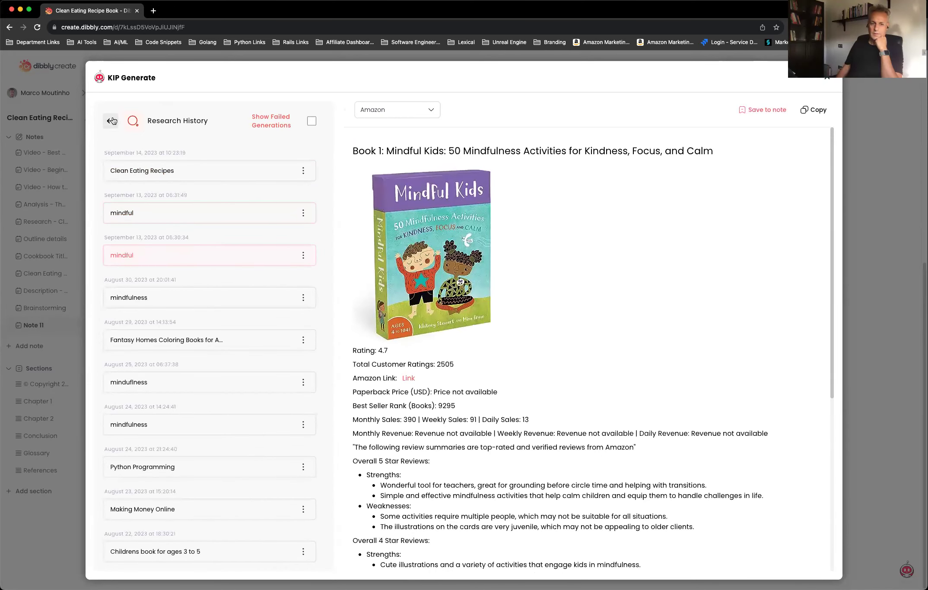
left_click(110, 121)
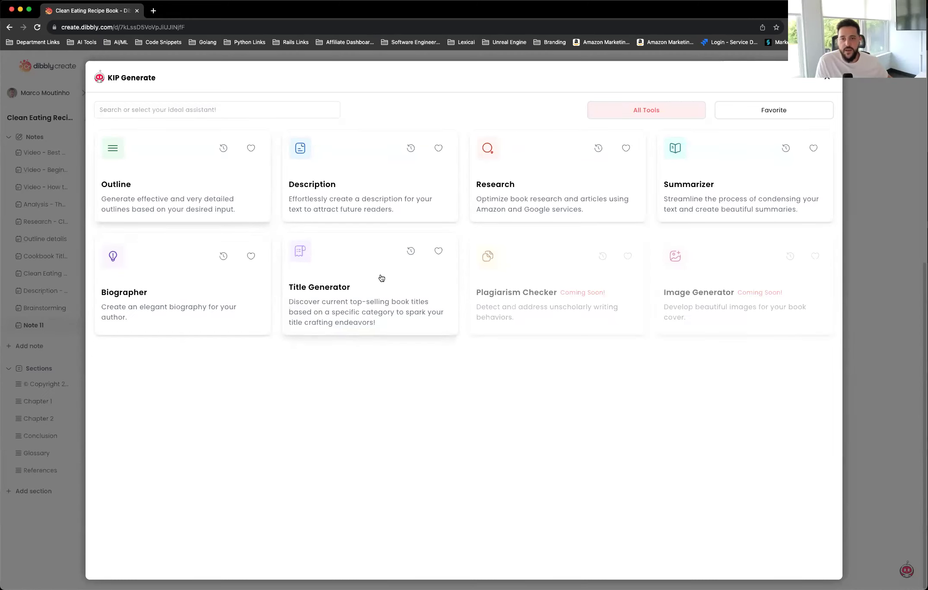
Open the Title Generator, look through its book categories, select Business & Money, and return to the tool list without searching
left_click(342, 280)
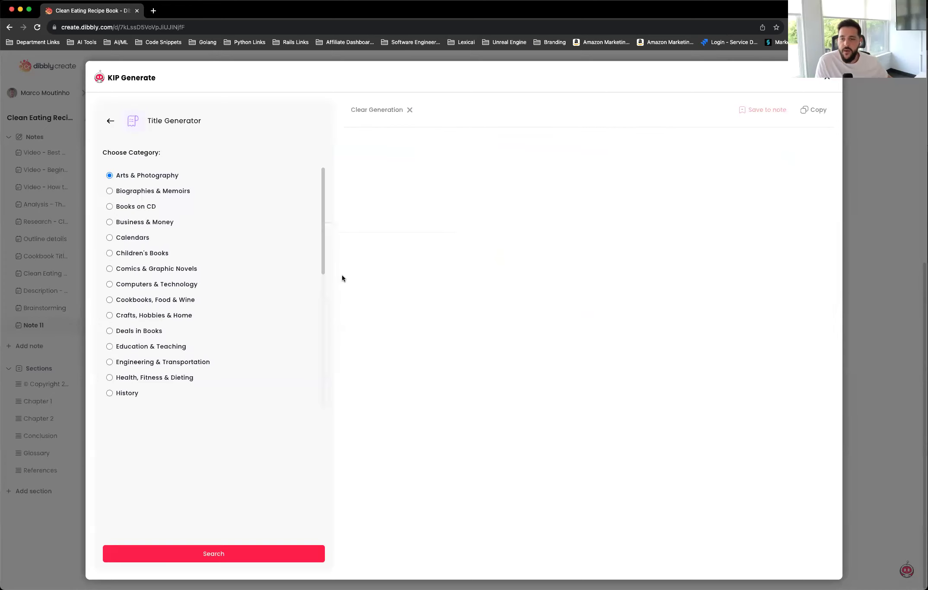
scroll(245, 249, "down", 10)
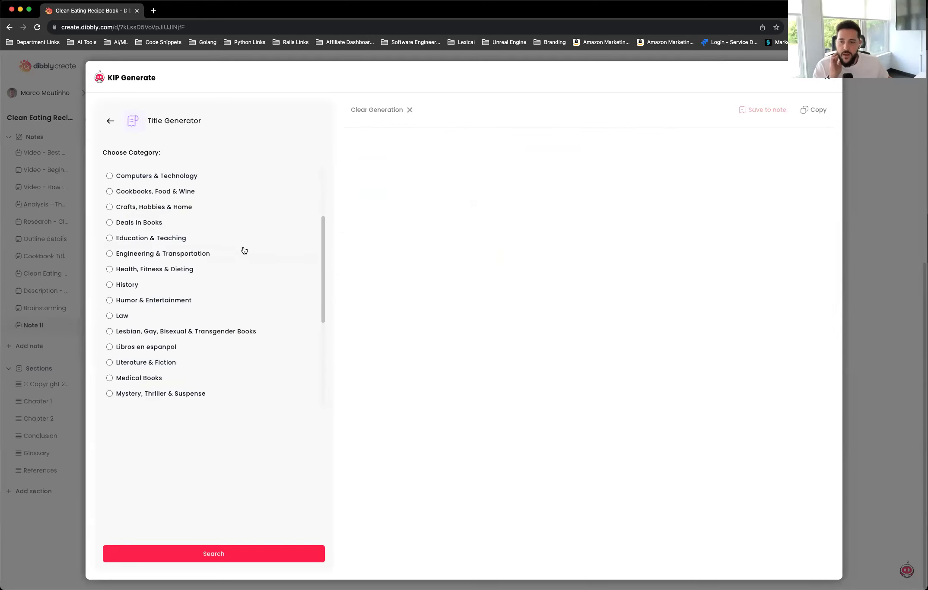
scroll(217, 255, "up", 10)
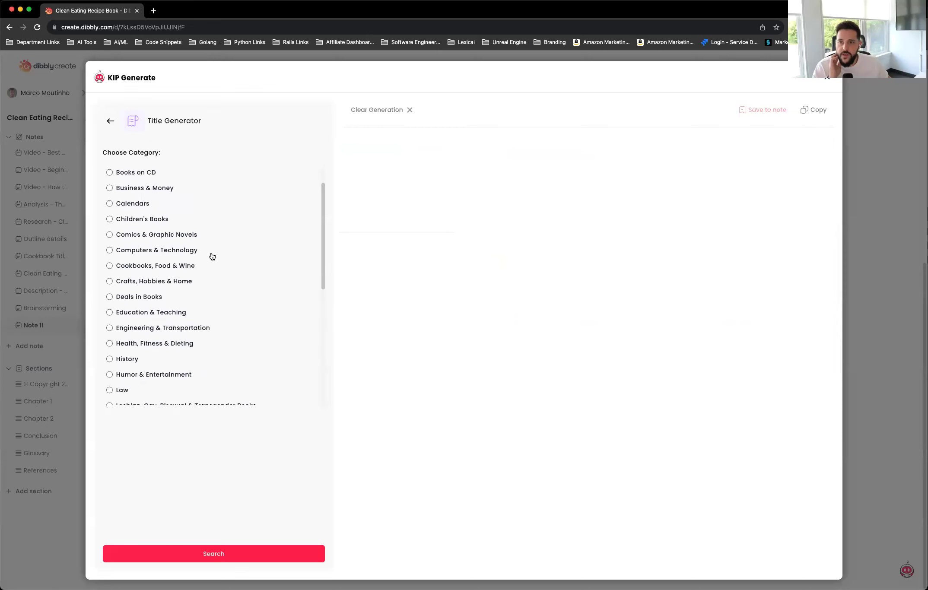
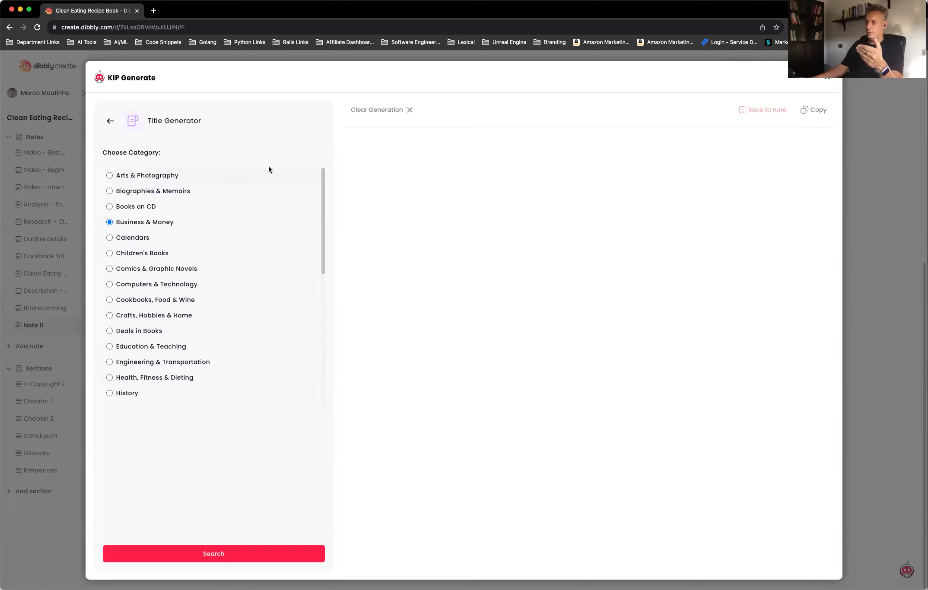
left_click(110, 120)
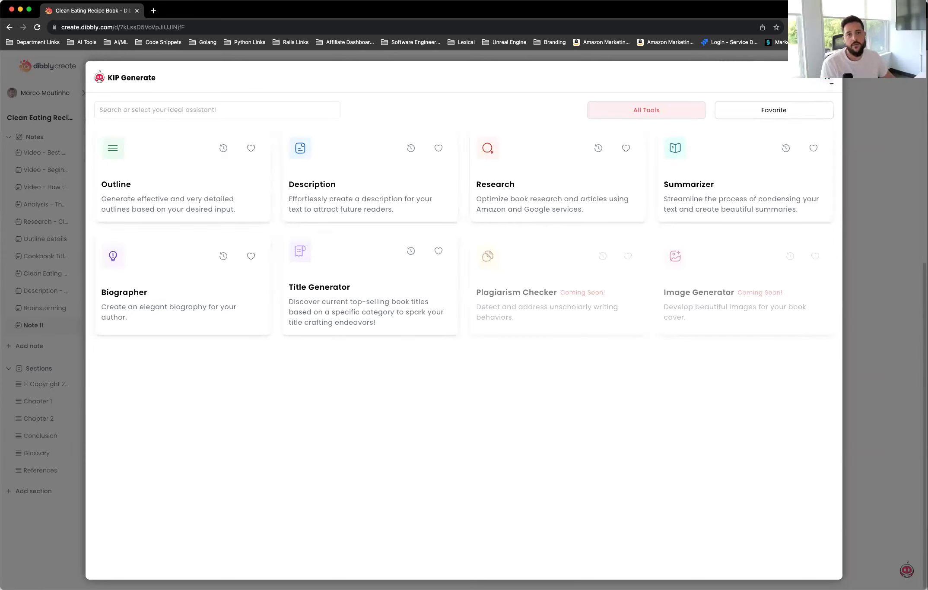
Close KIP Generate and return to Note 11's Target Audience list
left_click(826, 79)
scroll(509, 233, "up", 2)
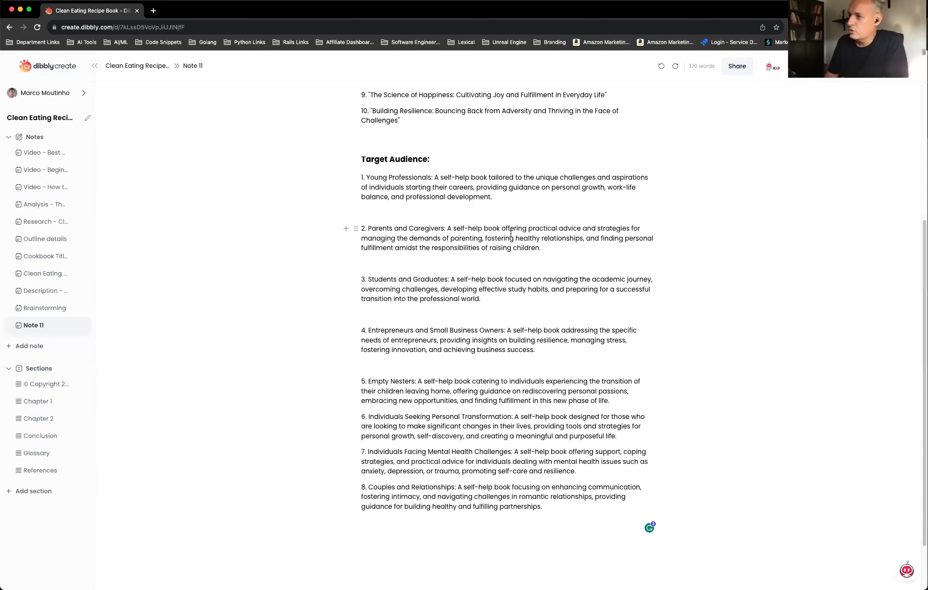
scroll(511, 233, "down", 1)
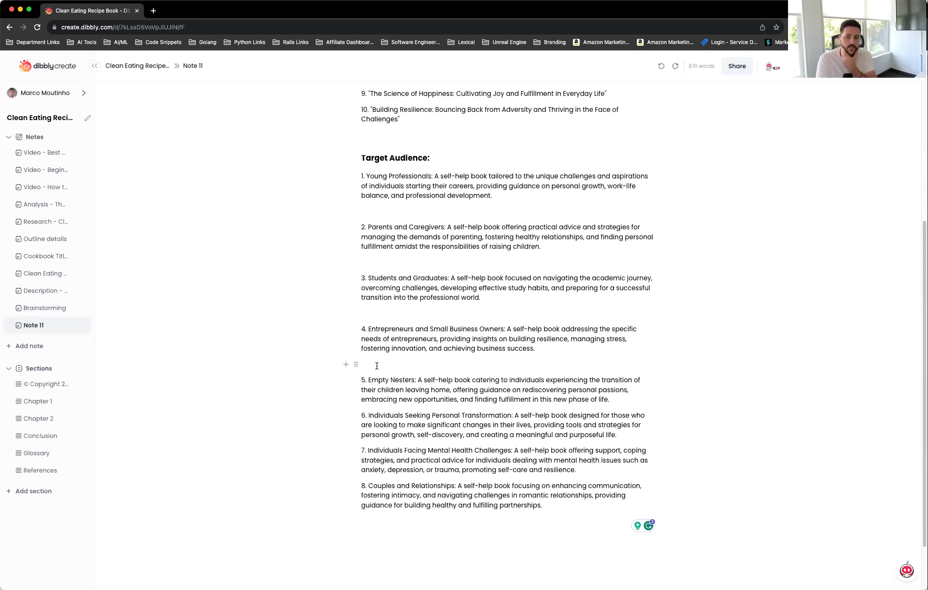
left_click(56, 407)
left_click(515, 163)
type("/kip")
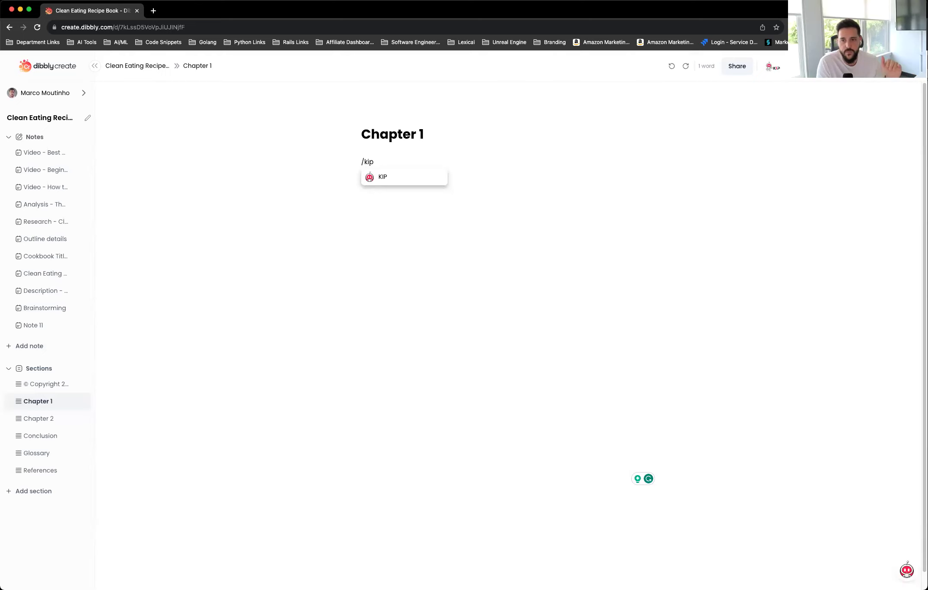
left_click(385, 178)
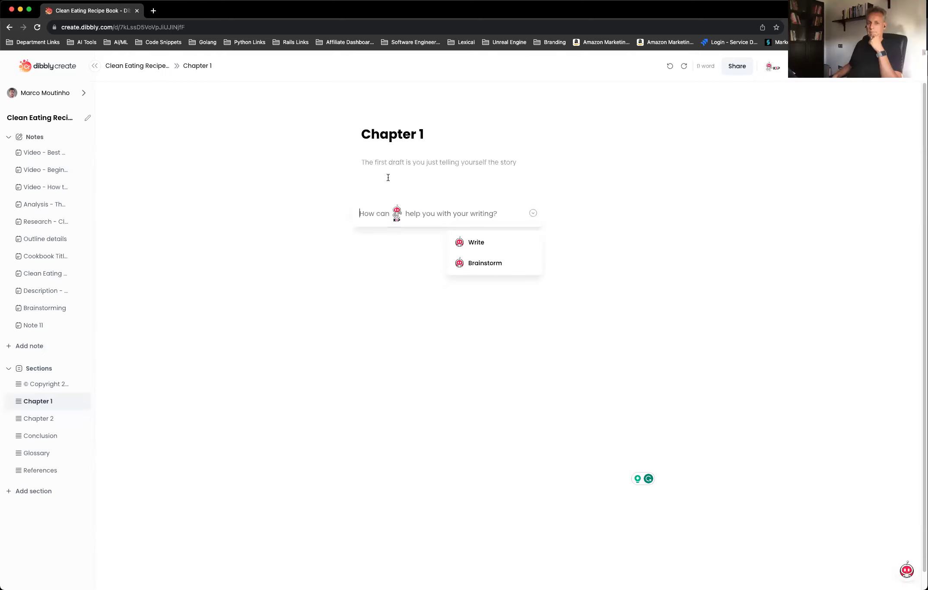
left_click(480, 243)
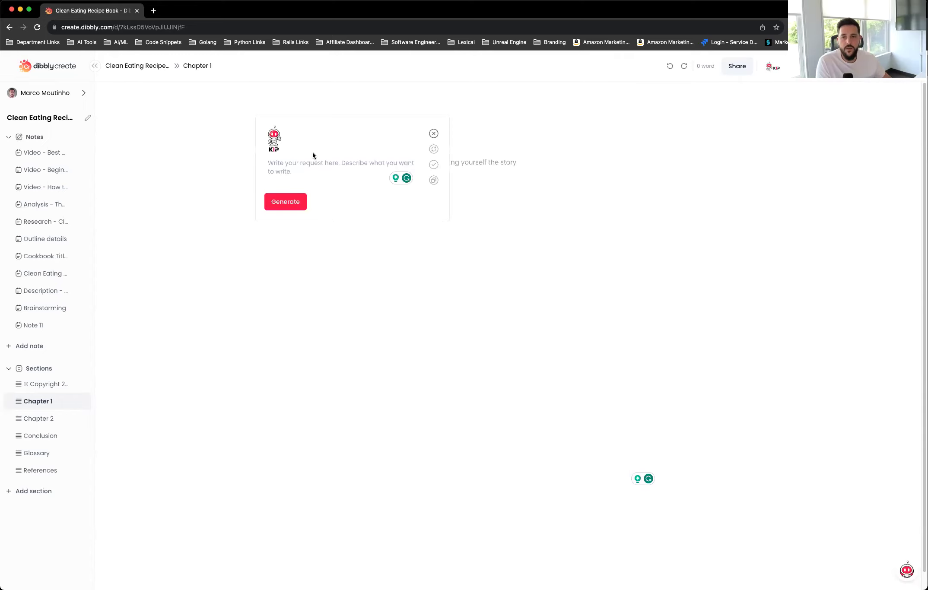
left_click(434, 133)
Copy "introduction to clean eating" through "overall health and well-being" from the Clean Eating Cookbook note's Chapter 1 summary, and reopen the Chapter 1 section
left_click(39, 278)
scroll(416, 354, "down", 7)
scroll(416, 354, "down", 12)
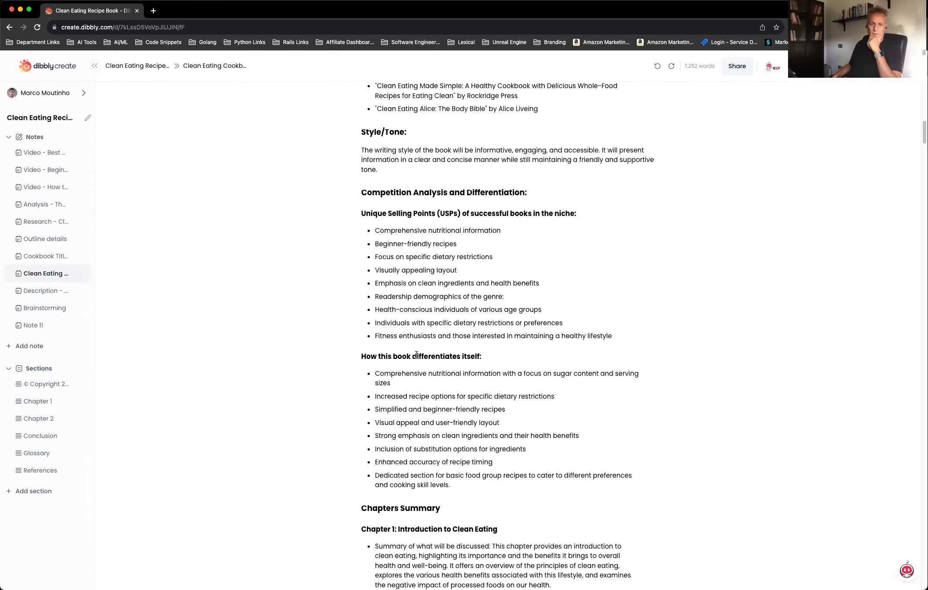
scroll(417, 355, "down", 8)
left_click(551, 420)
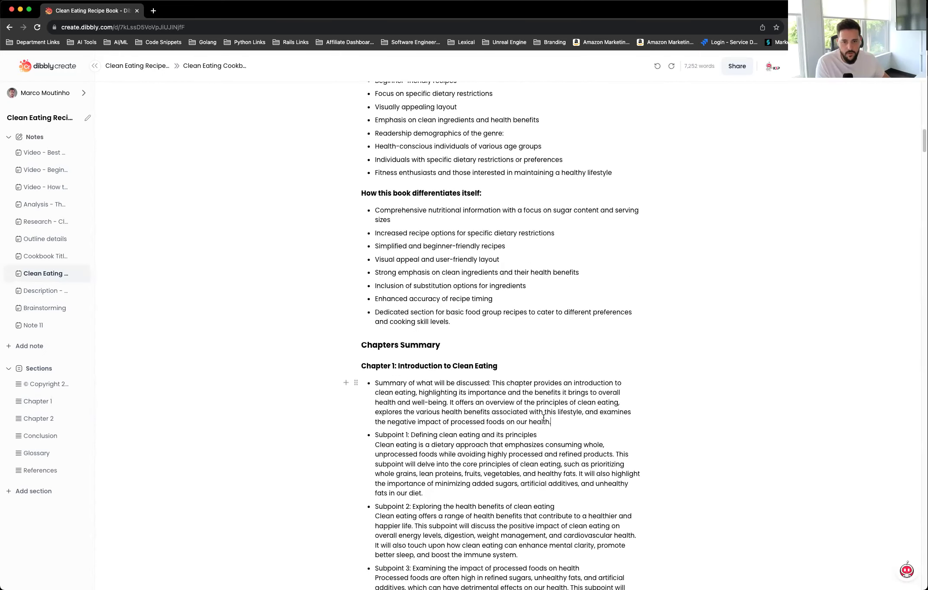
left_click_drag(552, 421, 493, 383)
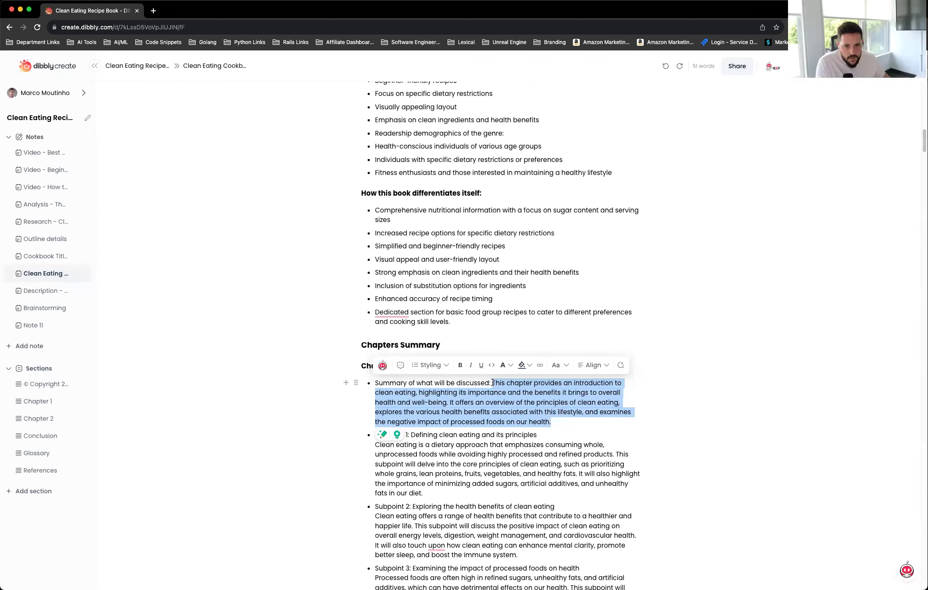
left_click(552, 413)
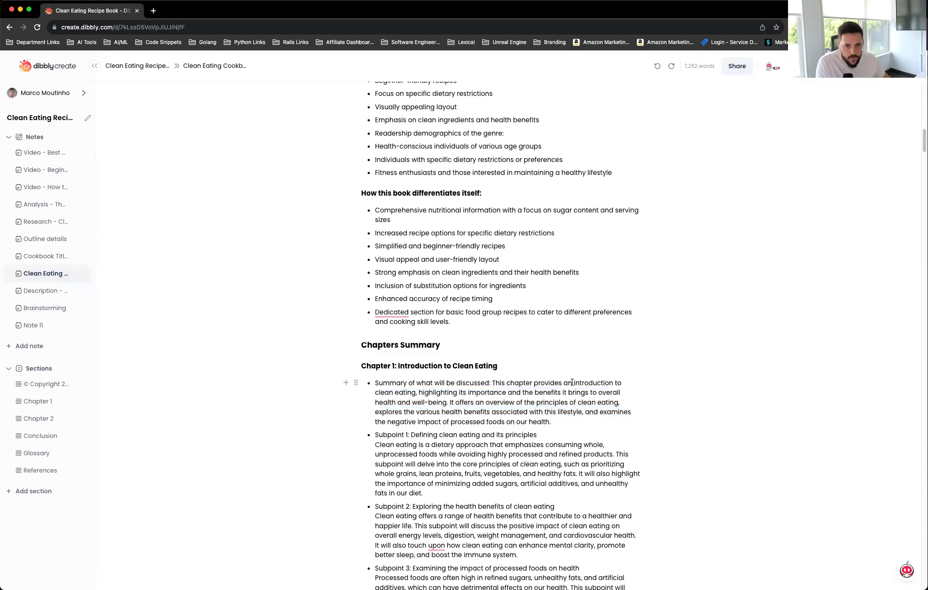
mouse_move(573, 382)
left_mouse_down()
mouse_move(620, 393)
mouse_move(447, 403)
left_mouse_up()
key("super+c")
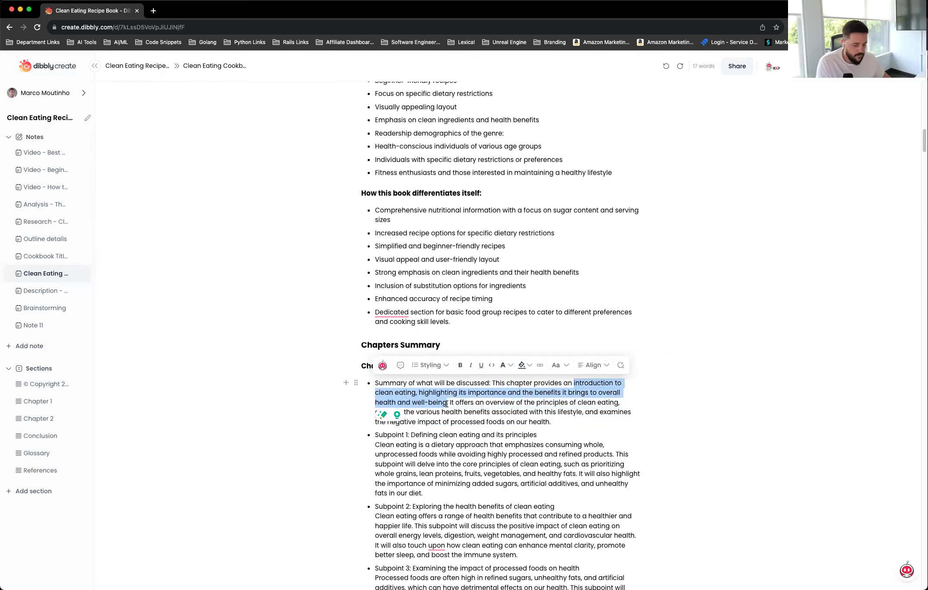
left_click(37, 401)
left_click(445, 161)
type("/kip")
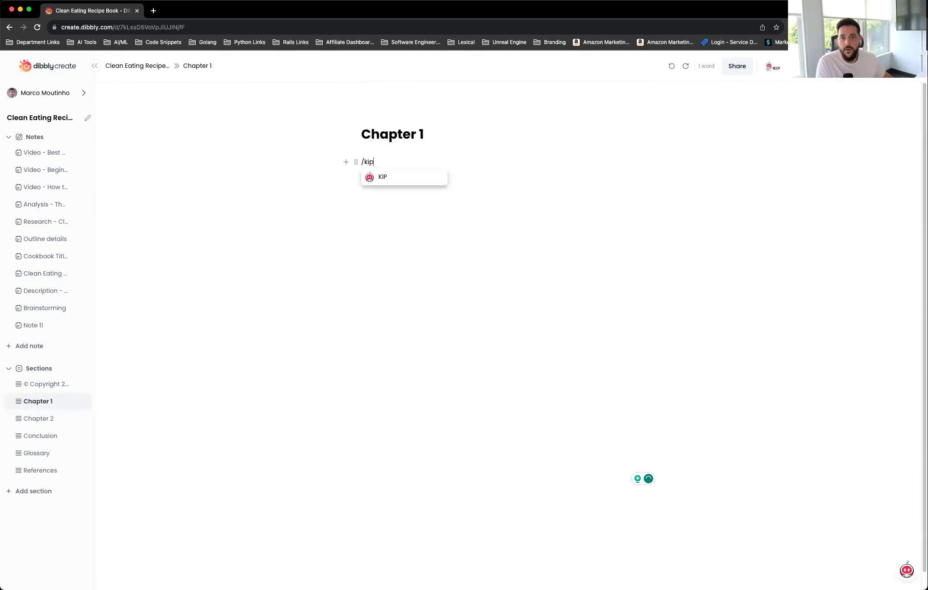
key("Return")
left_click(479, 242)
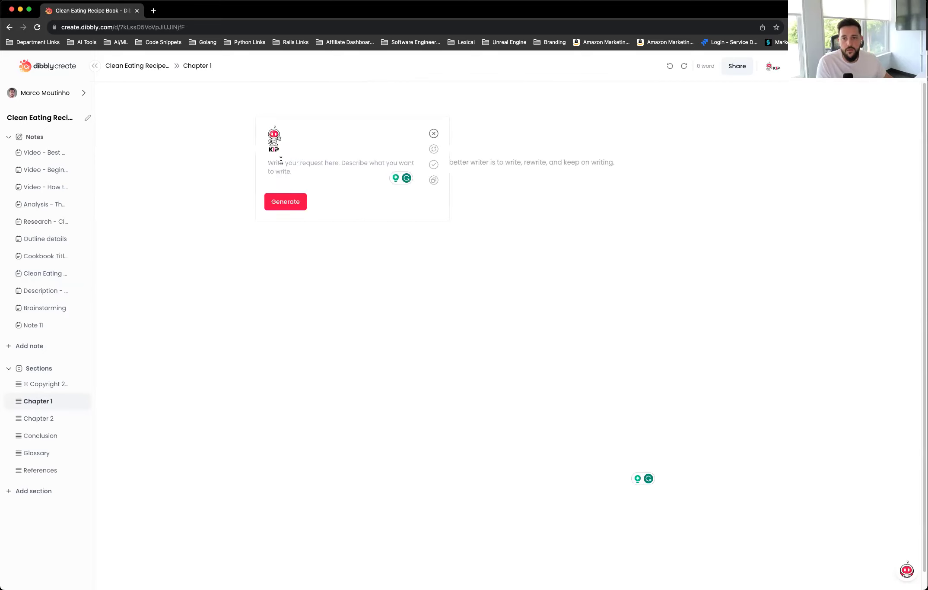
key("super+v")
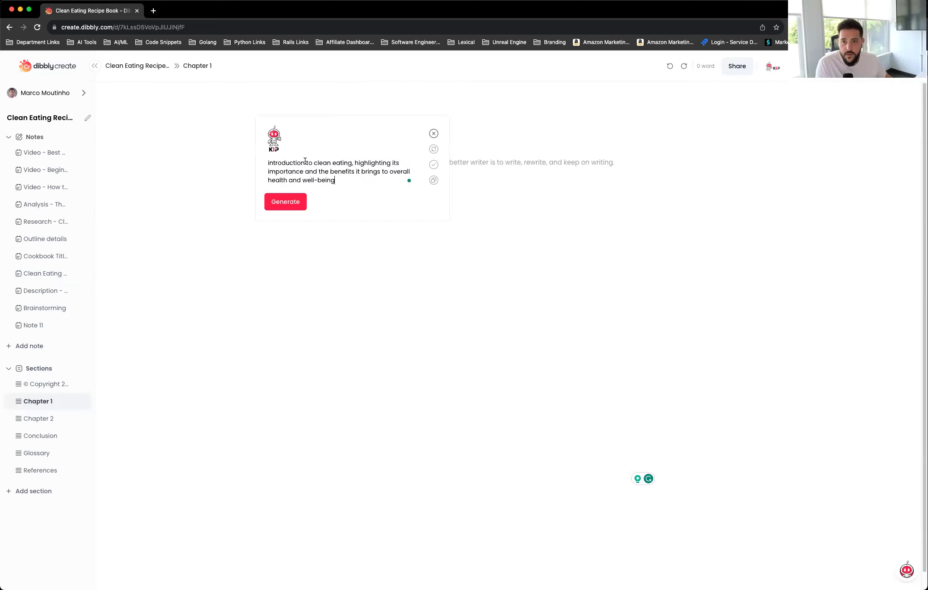
left_click_drag(305, 163, 246, 159)
left_click(246, 160)
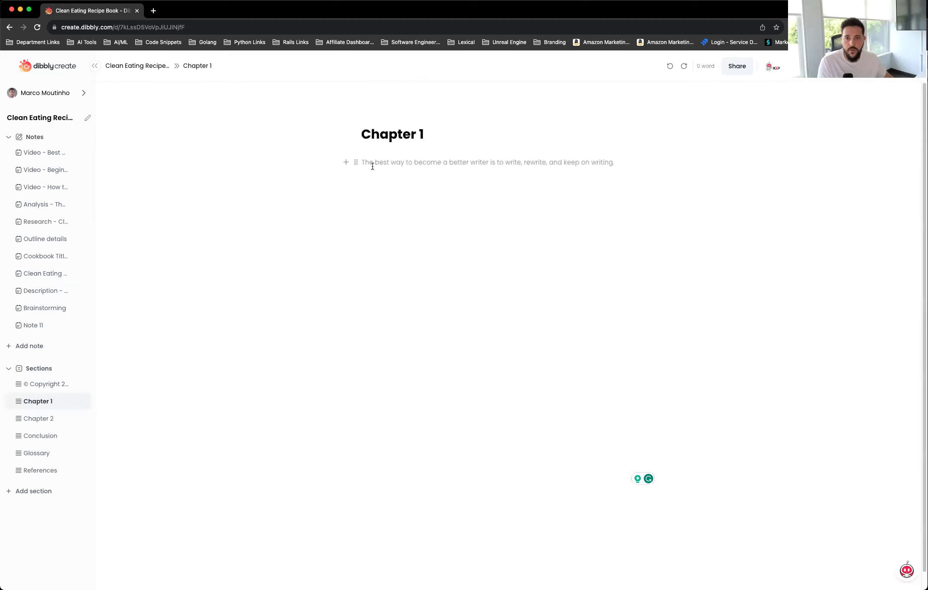
Call up KIP's Write tool in the Chapter 1 body and paste the copied summary as the request, capitalizing "Introduction"
left_click(396, 163)
type("/kip")
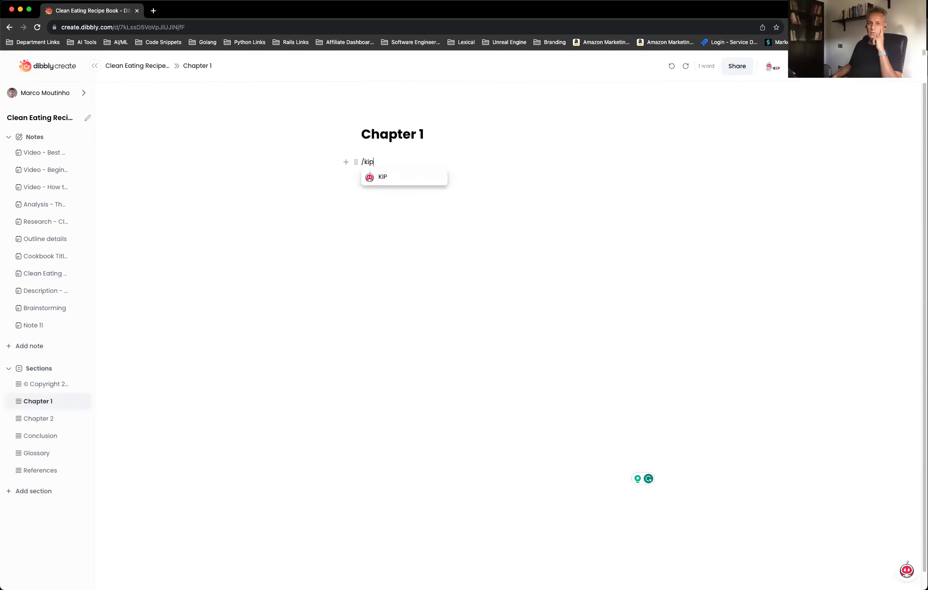
key("Return")
left_click(475, 242)
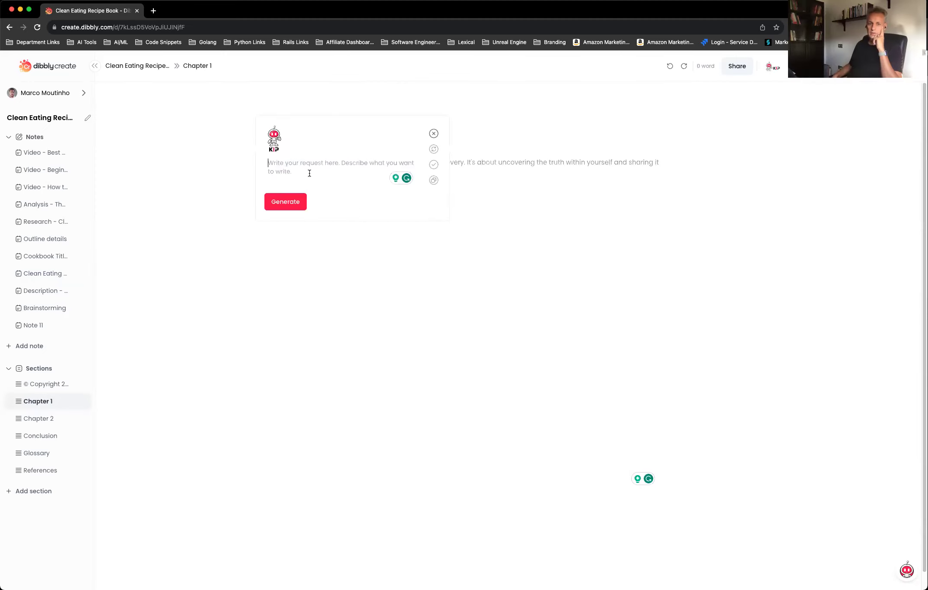
key("ctrl+v")
left_click(268, 163)
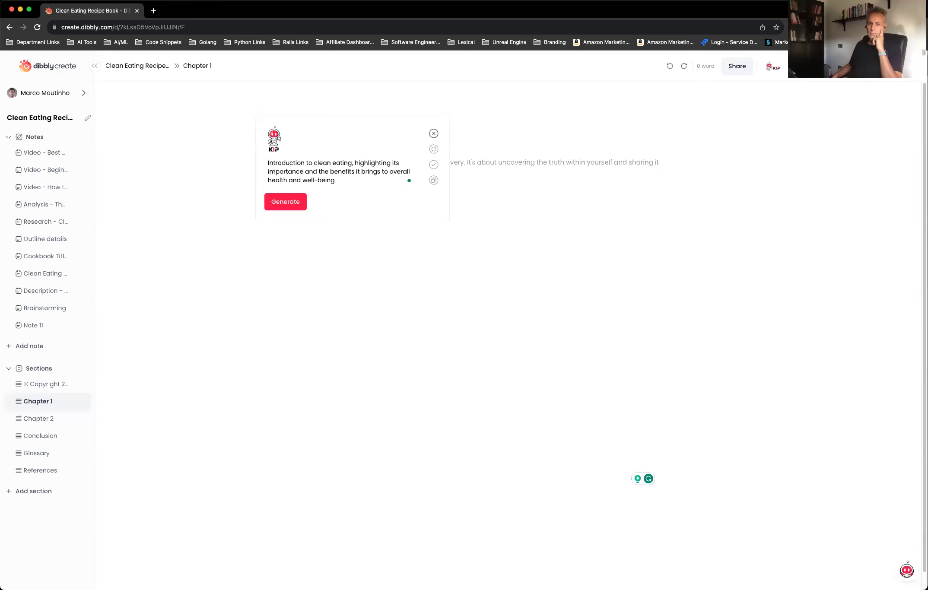
Remove "to" before "clean eating" in the request, generate the text and accept it into Chapter 1
left_click(314, 162)
key("BackSpace")
key("BackSpace")
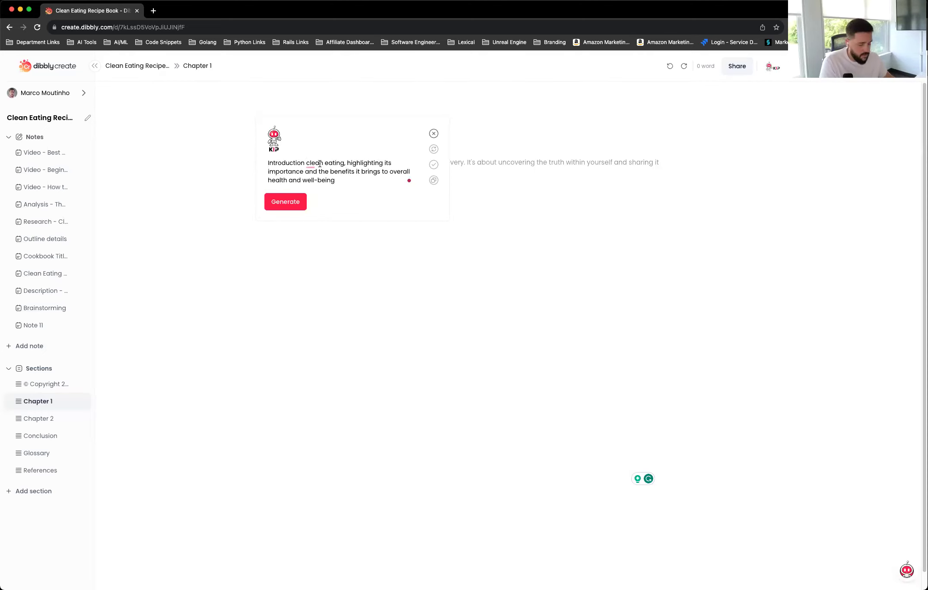
mouse_move(320, 163)
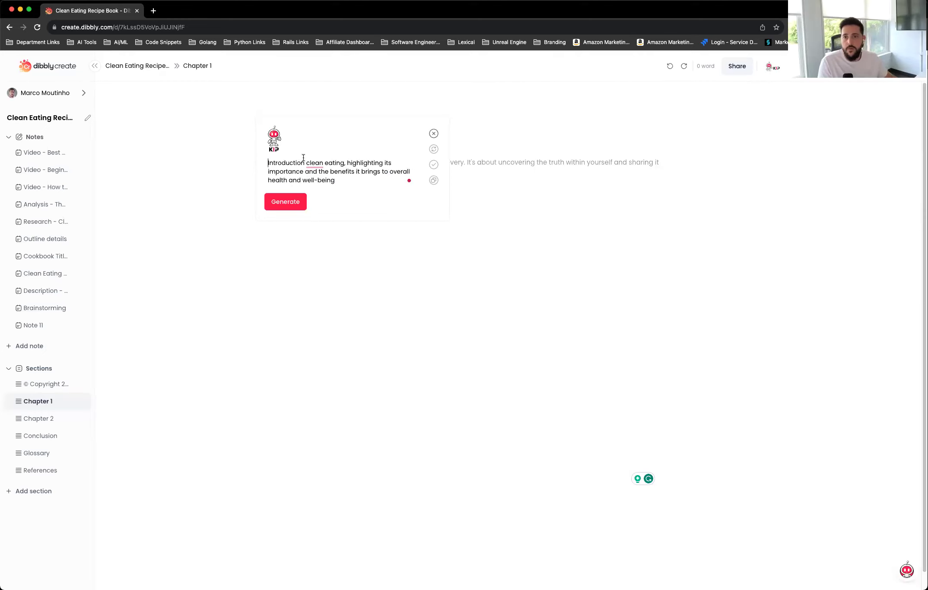
left_click(287, 203)
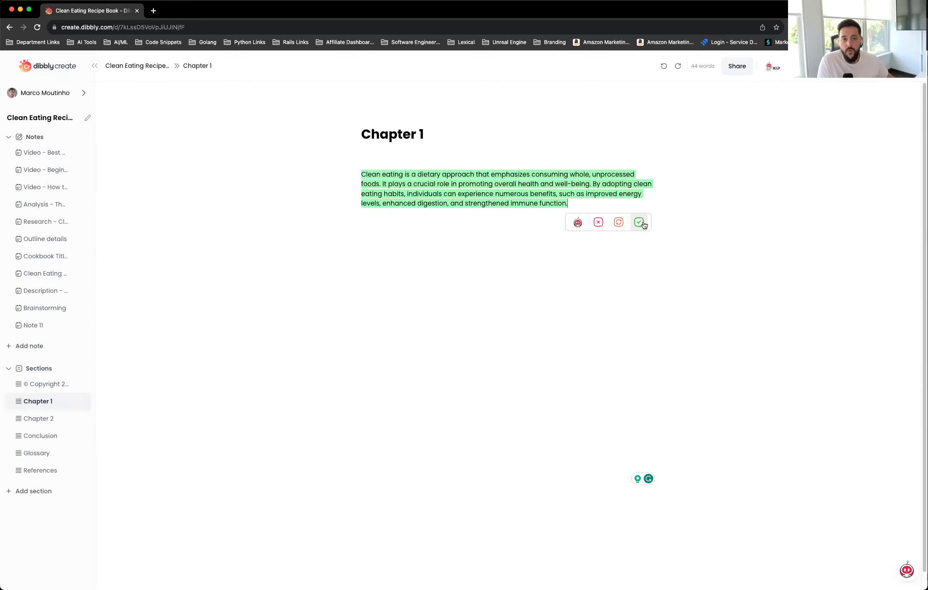
left_click(639, 222)
Open KIP's writing prompt on a new line below the clean eating paragraph
key("Return")
type("/kip")
key("Return")
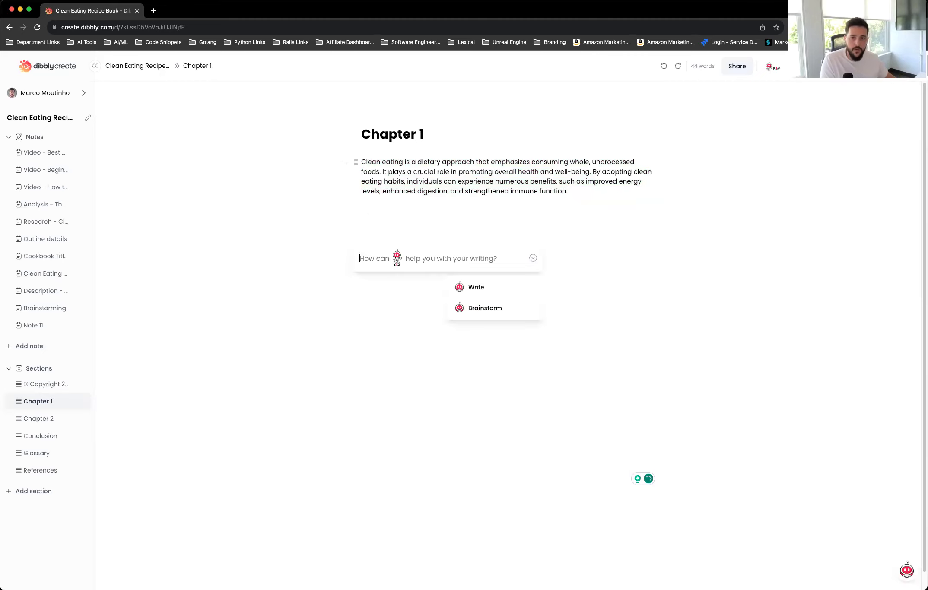
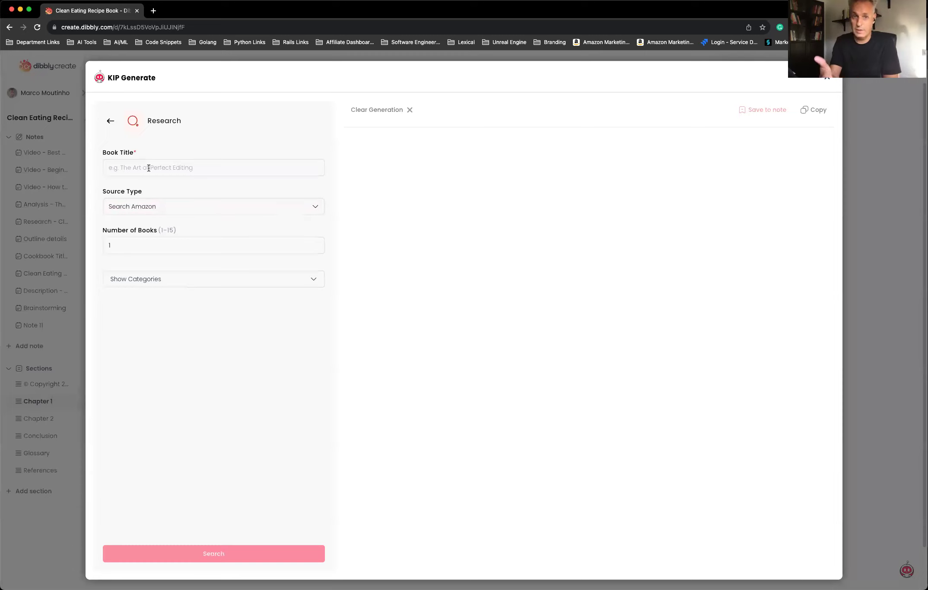
Run an Amazon research on the book title "Keto Diet" for 15 books and minimize KIP Generate while it runs
left_click(177, 246)
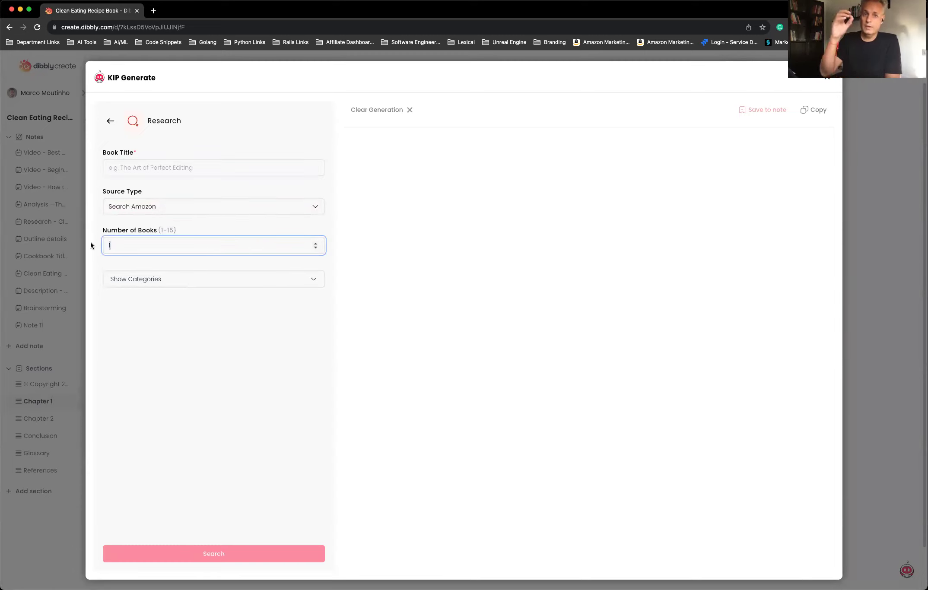
type("15")
left_click(168, 171)
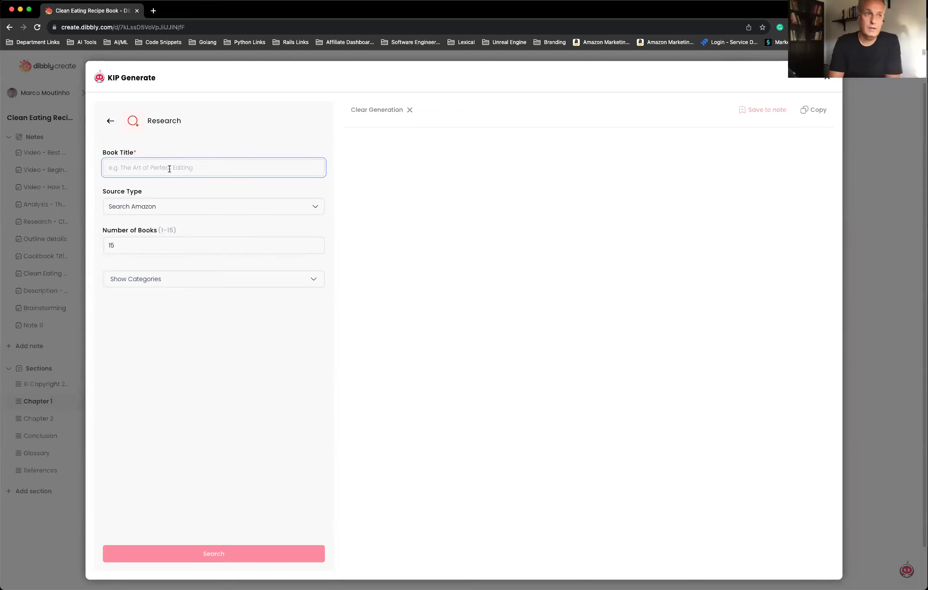
type("Ket")
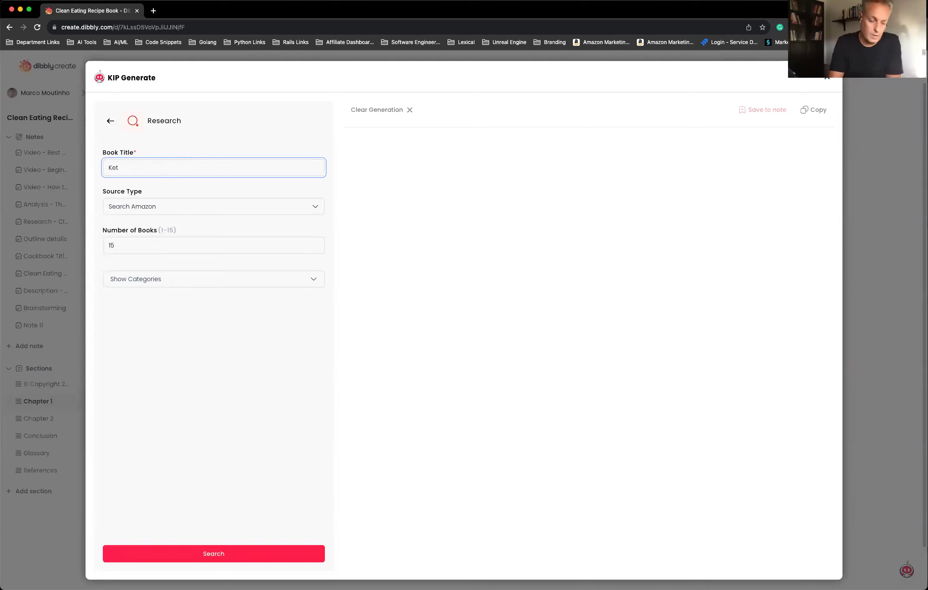
type("o")
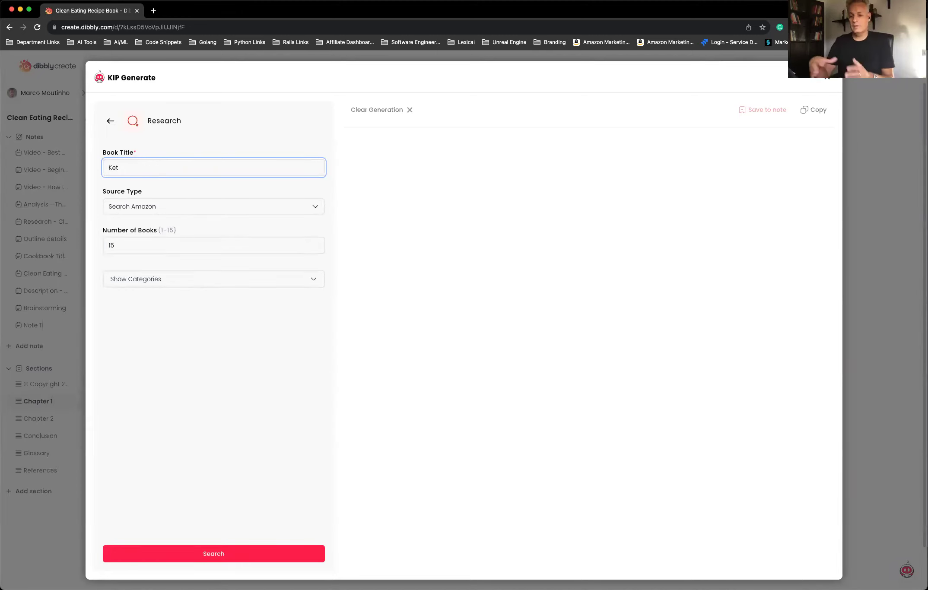
type(" Diet")
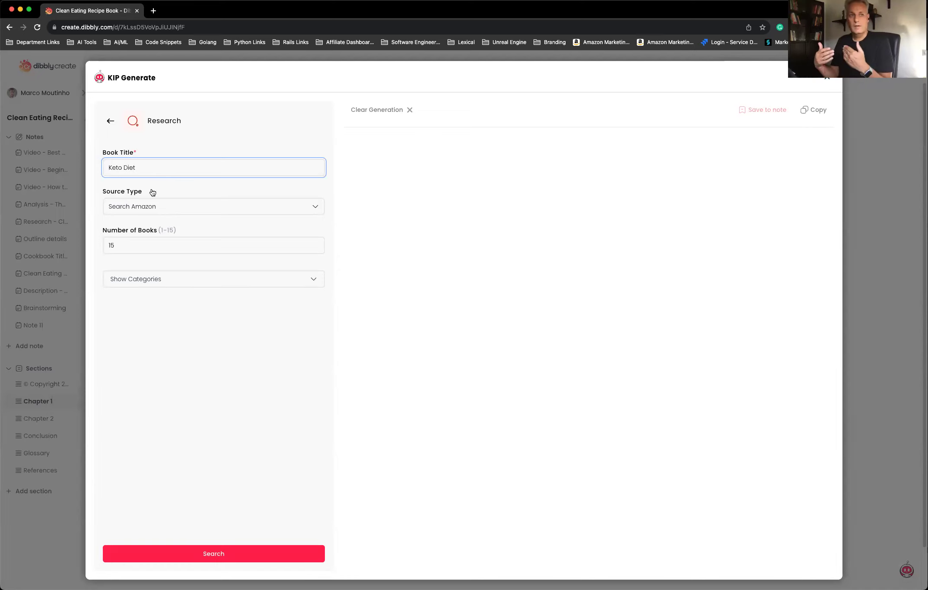
left_click(221, 557)
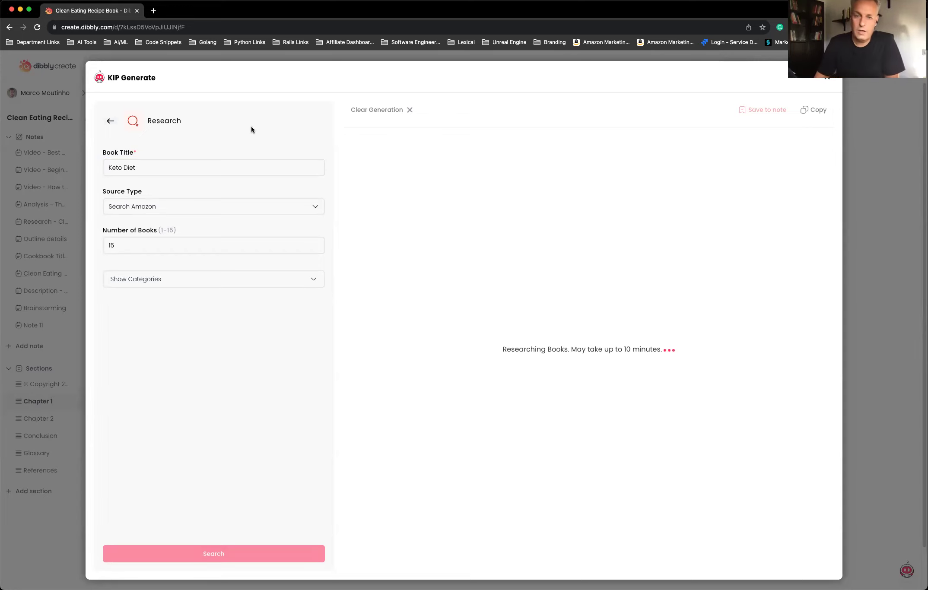
left_click(807, 78)
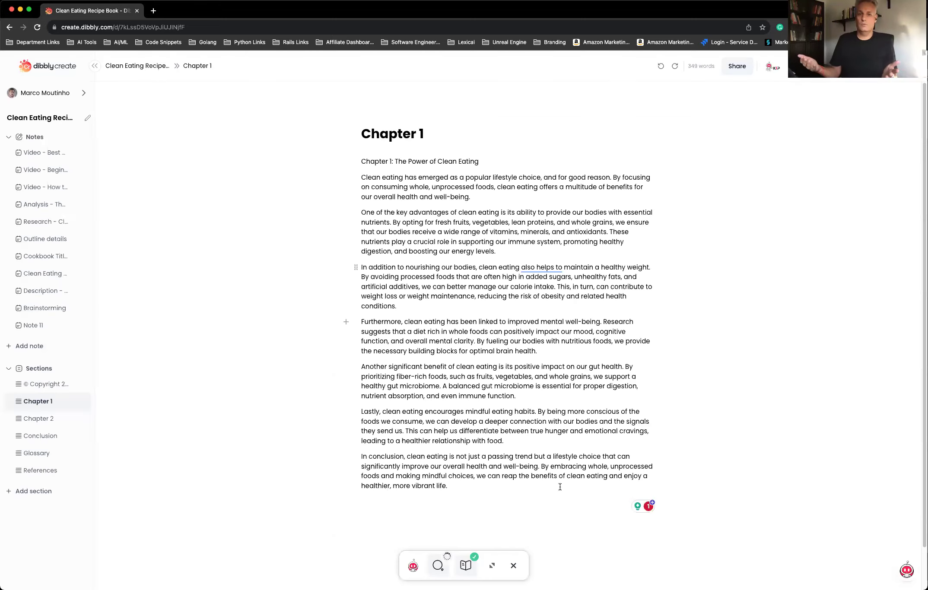
Open the finished Summarizer output and review its summary, key takeaways, blog post ideas and tweet post ideas
left_click(465, 566)
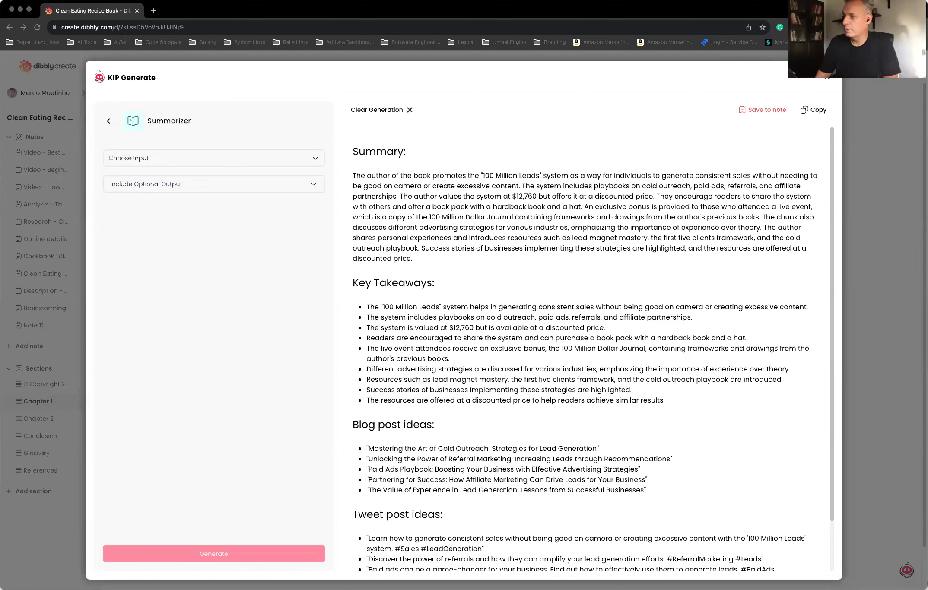
key("super+Tab")
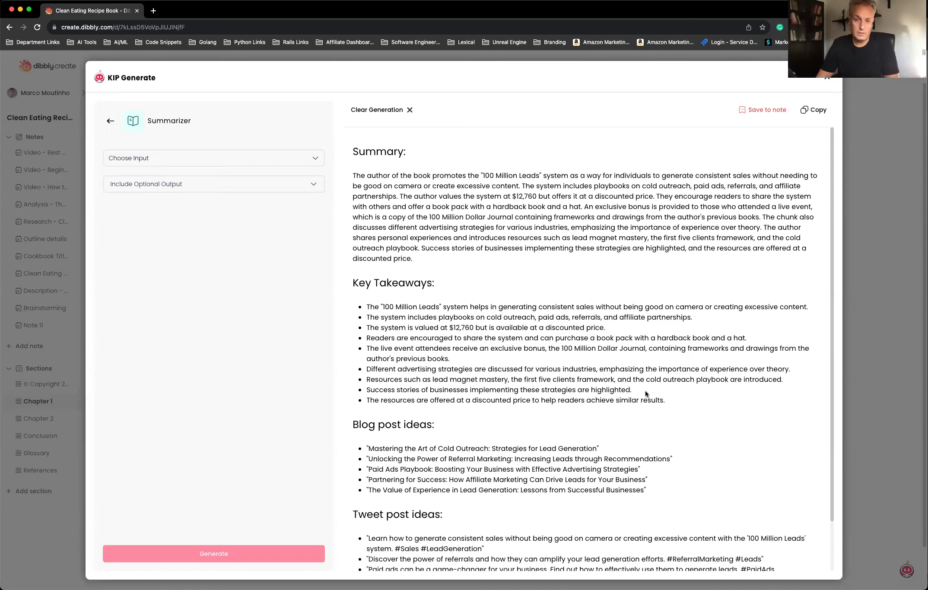
scroll(681, 388, "down", 3)
scroll(622, 390, "up", 3)
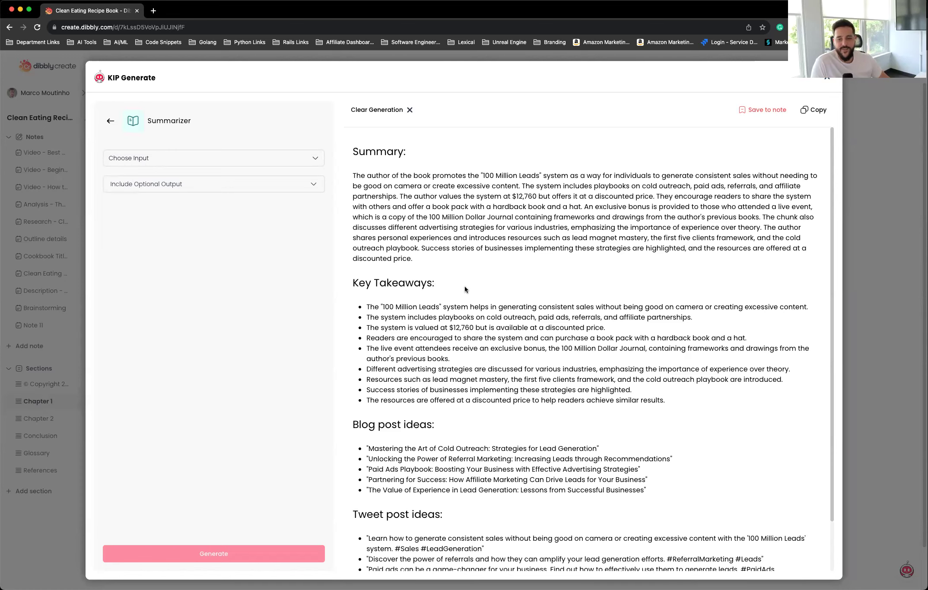
scroll(691, 288, "down", 3)
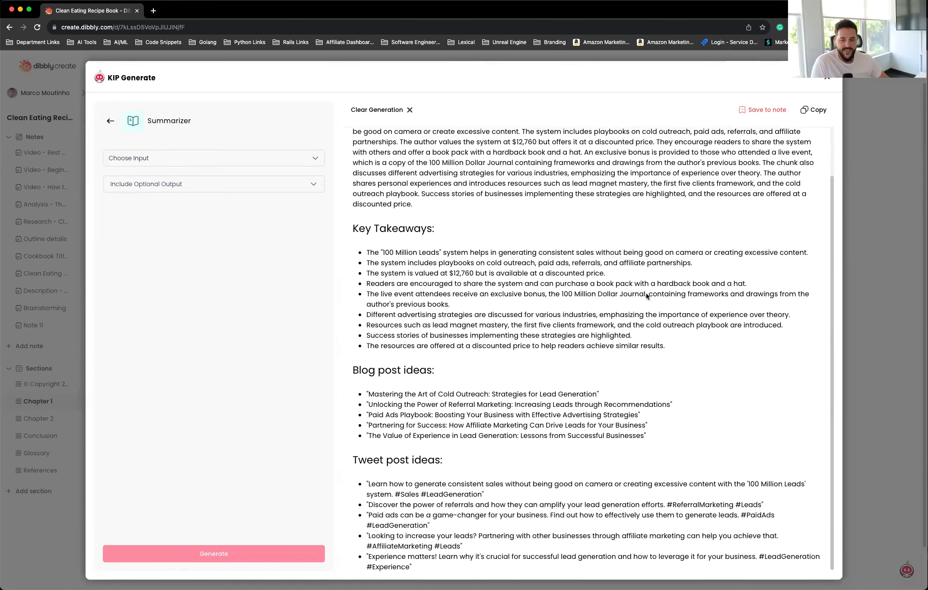
scroll(646, 293, "up", 3)
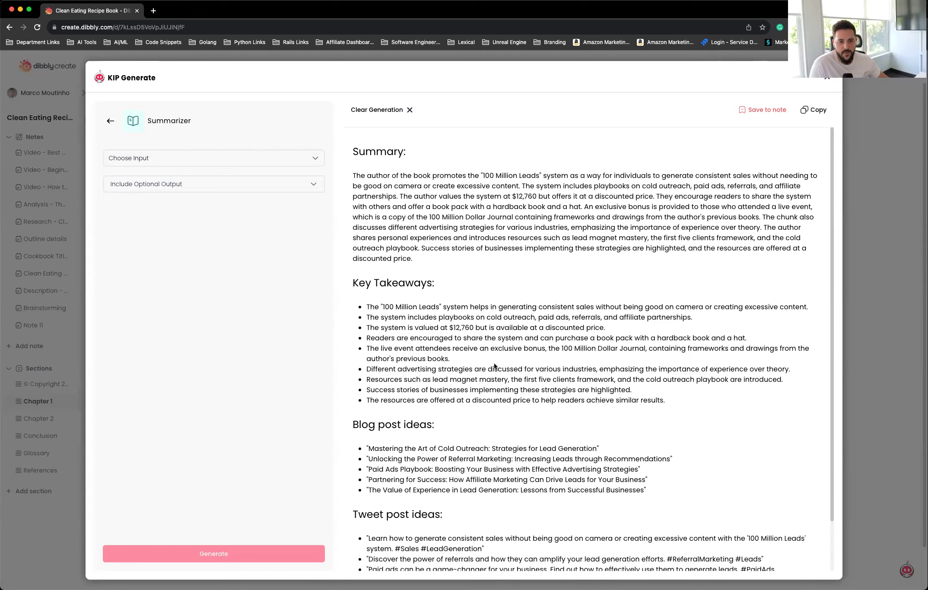
scroll(626, 360, "down", 3)
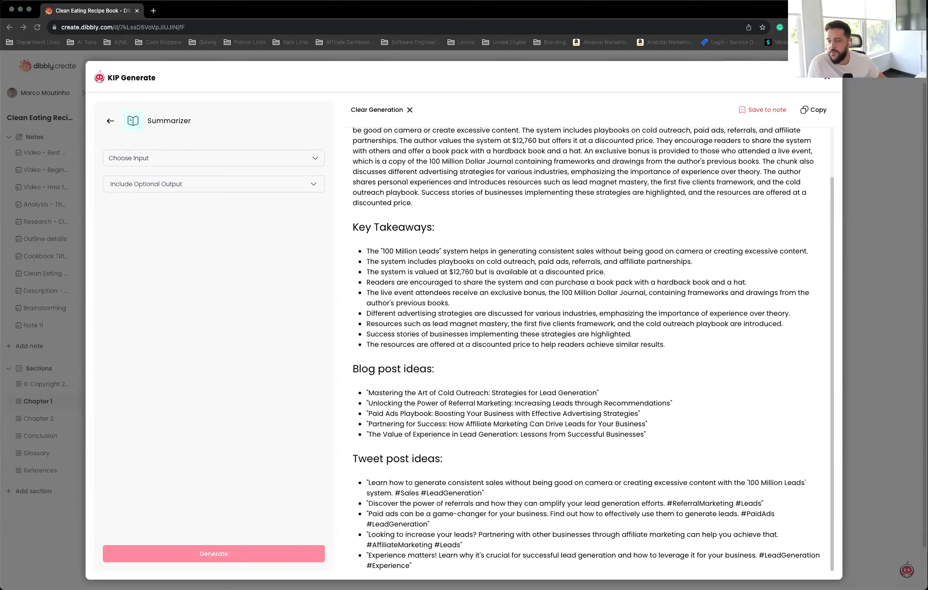
Reread the Summarizer output, starting again from its summary section
left_click(444, 289)
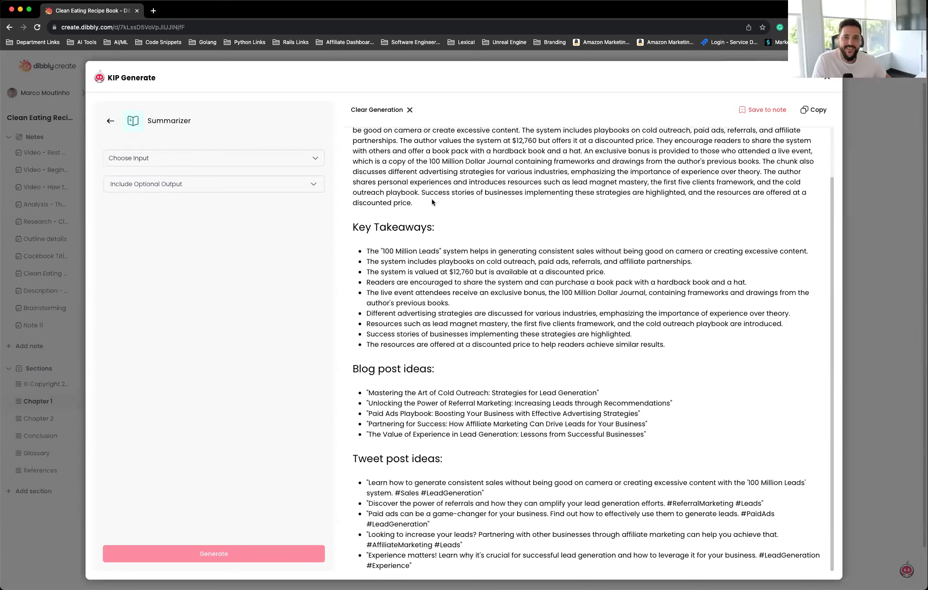
scroll(548, 260, "up", 3)
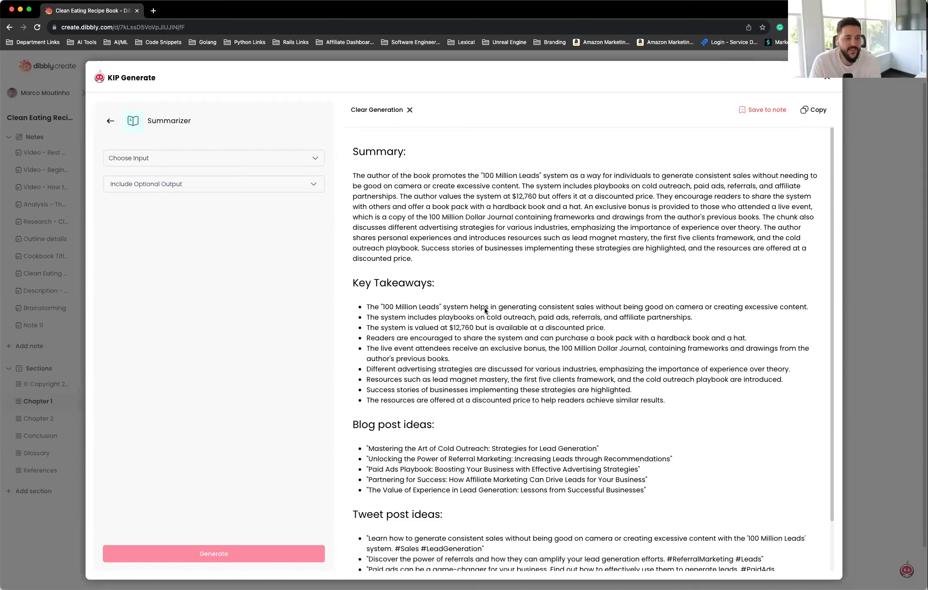
scroll(514, 328, "down", 3)
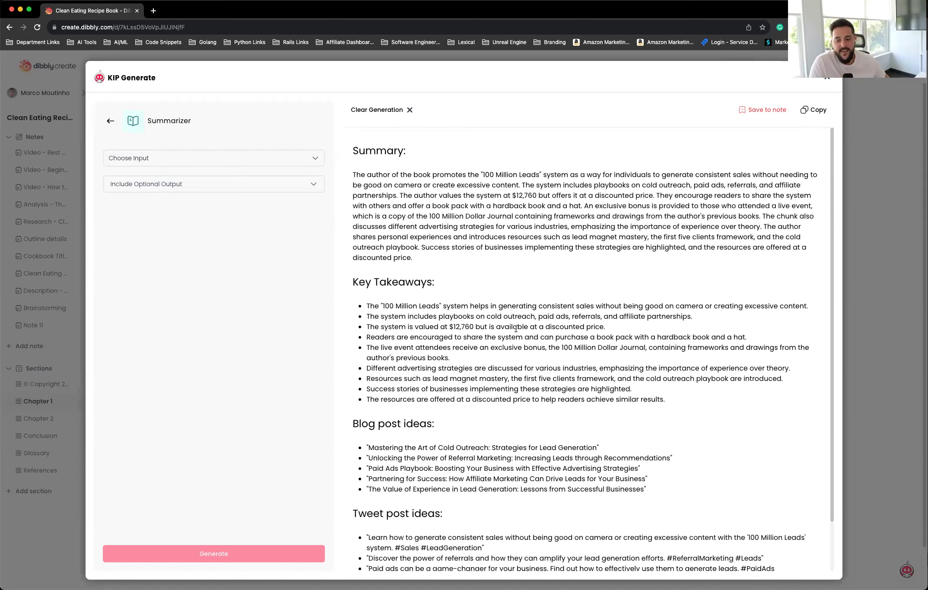
Open the Summarizer's generation history, view the September 14 10:40:00 output and check the options available for the 12:45:41 entry
left_click(111, 121)
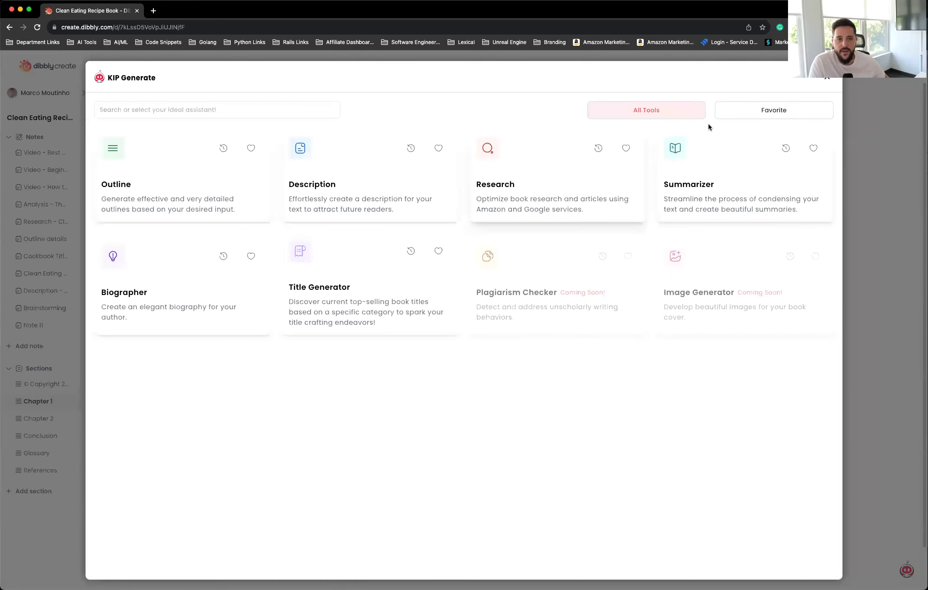
left_click(786, 148)
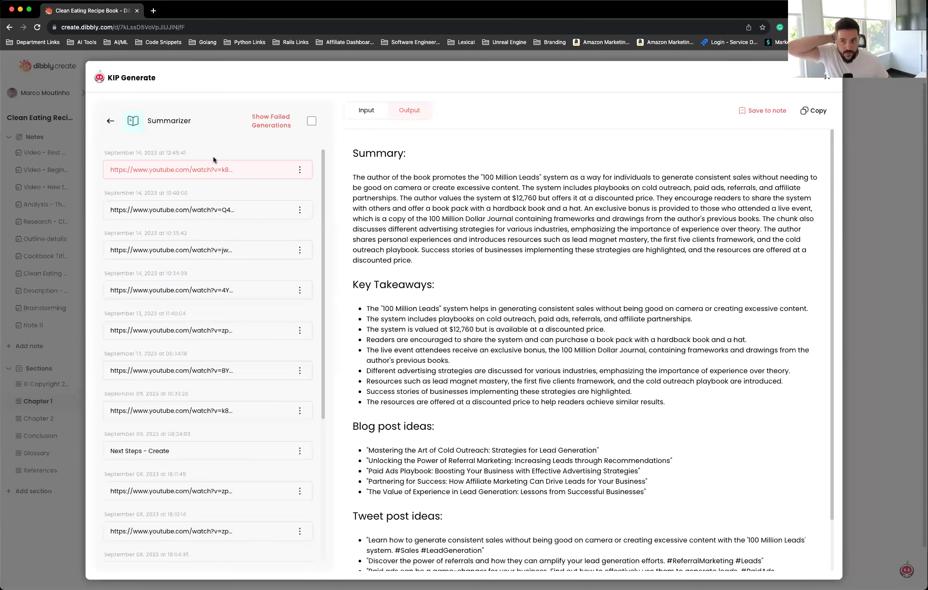
left_click(208, 209)
left_click(299, 170)
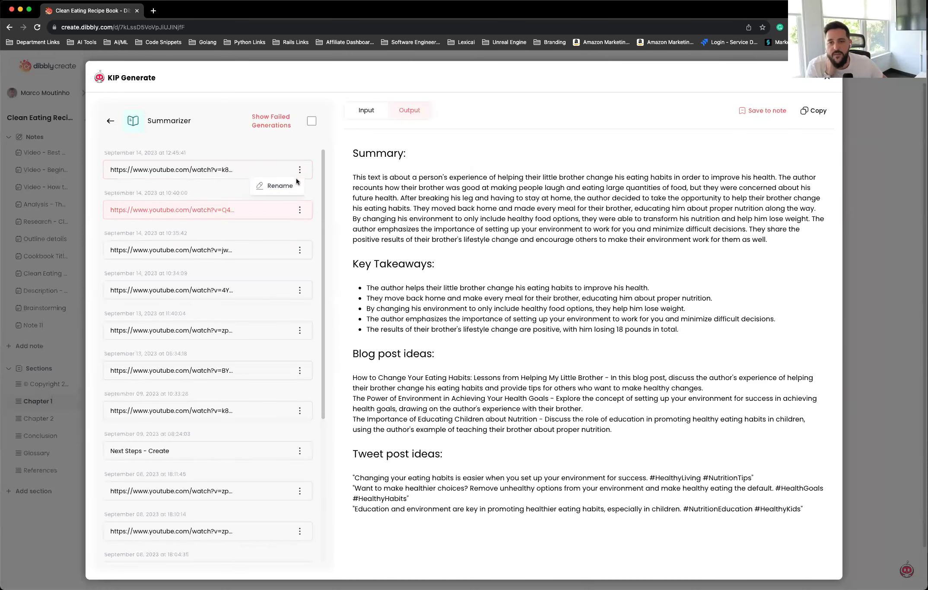
left_click(186, 187)
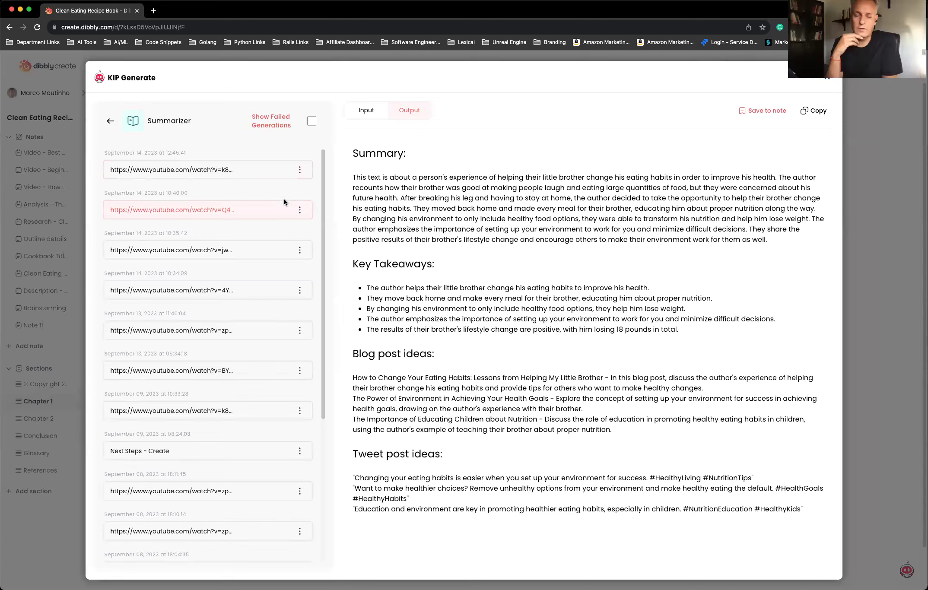
Review the September 14 Summarizer generations from 10:35:42 and 10:34:09, including the takeaways, blog post ideas and tweet post ideas
left_click(257, 251)
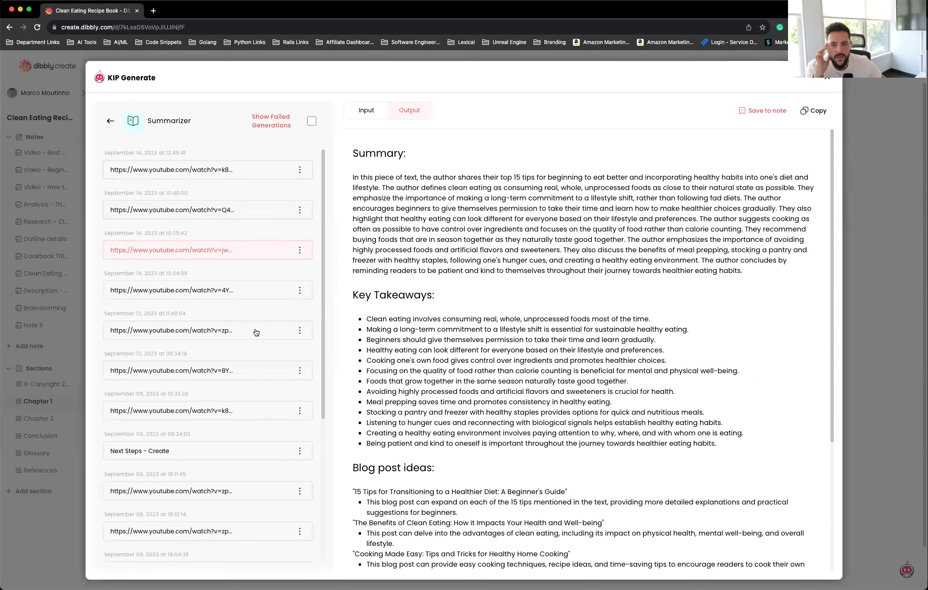
scroll(478, 315, "down", 1)
scroll(480, 320, "down", 8)
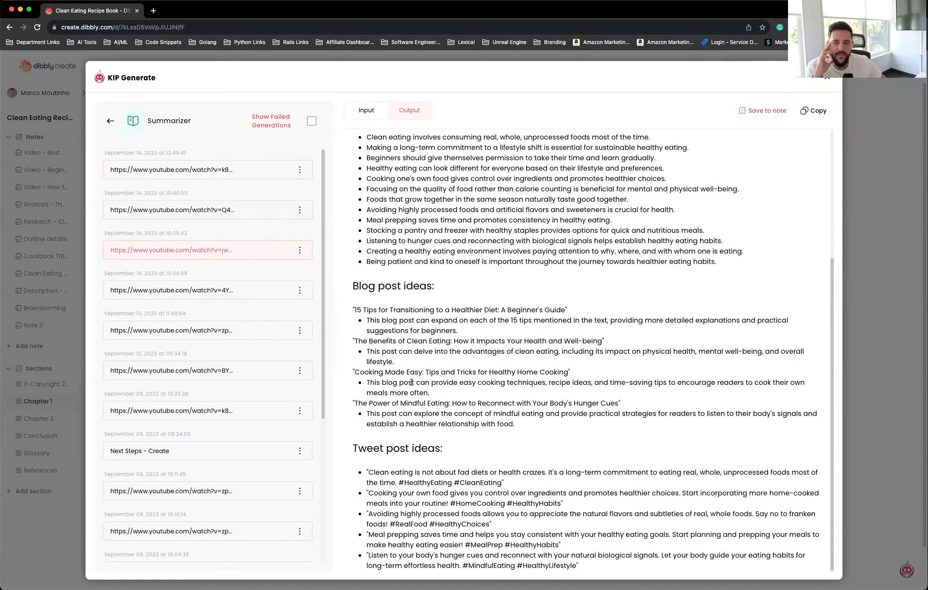
scroll(412, 382, "up", 6)
scroll(459, 418, "down", 6)
scroll(456, 375, "up", 1)
scroll(448, 412, "up", 8)
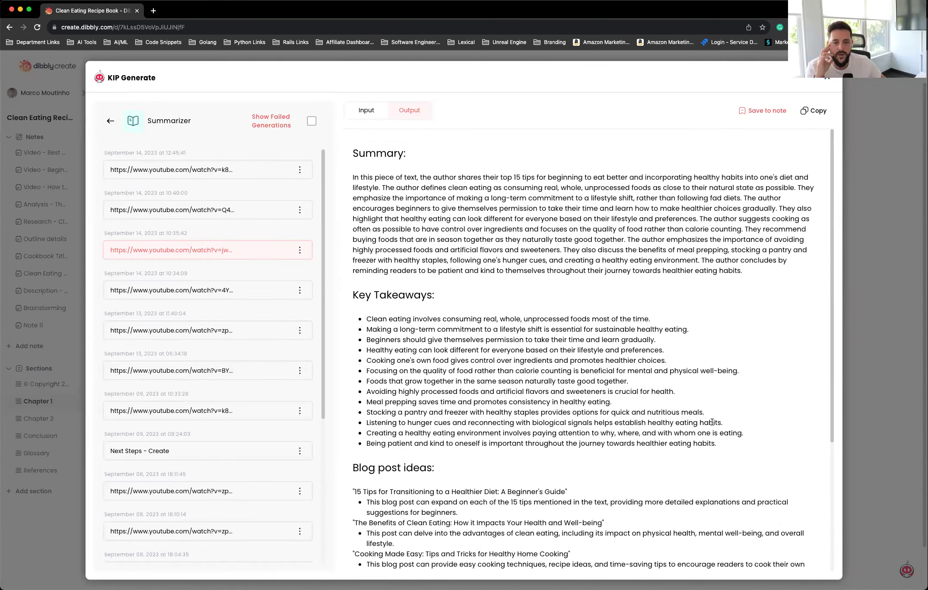
left_click(215, 293)
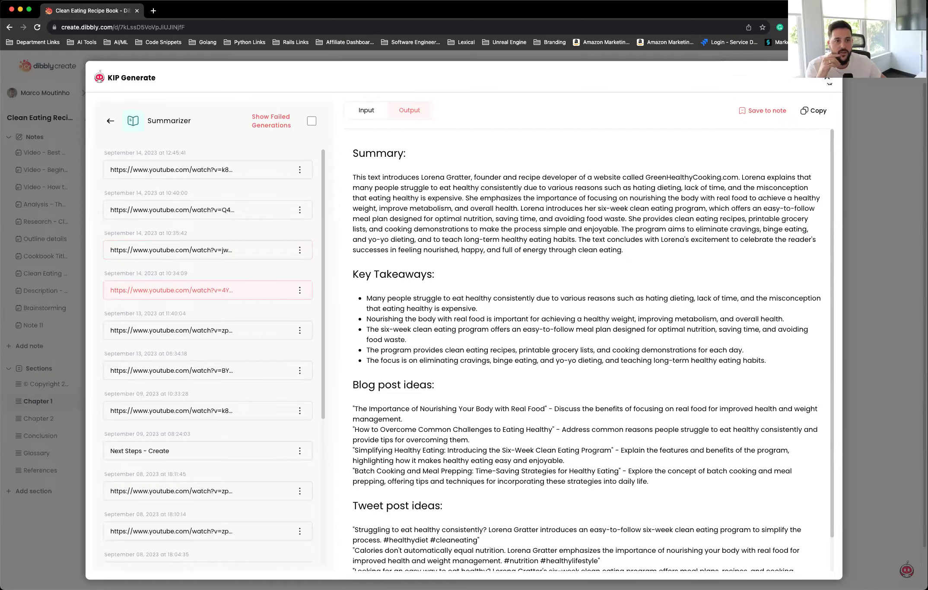
Close KIP Generate and read through the three saved video summary notes on the best program, beginners and making healthy eating easy
left_click(826, 77)
left_click(45, 160)
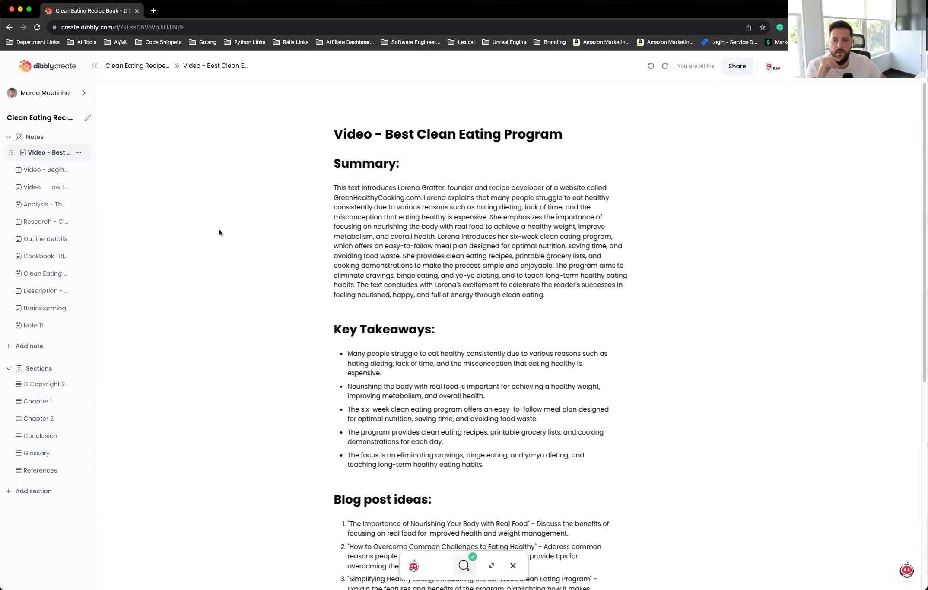
scroll(528, 322, "down", 5)
scroll(528, 323, "up", 5)
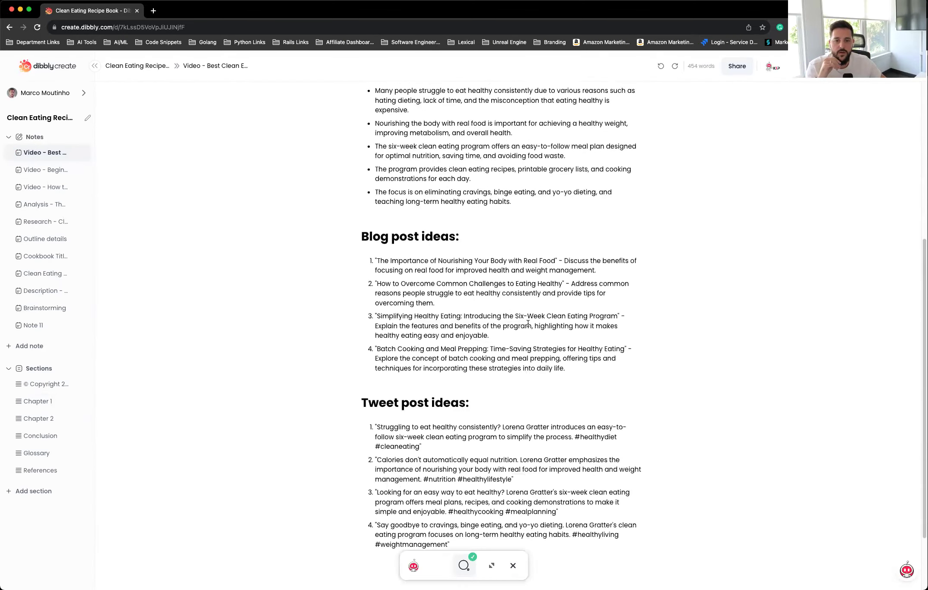
left_click(56, 172)
scroll(527, 249, "down", 3)
scroll(527, 249, "down", 3)
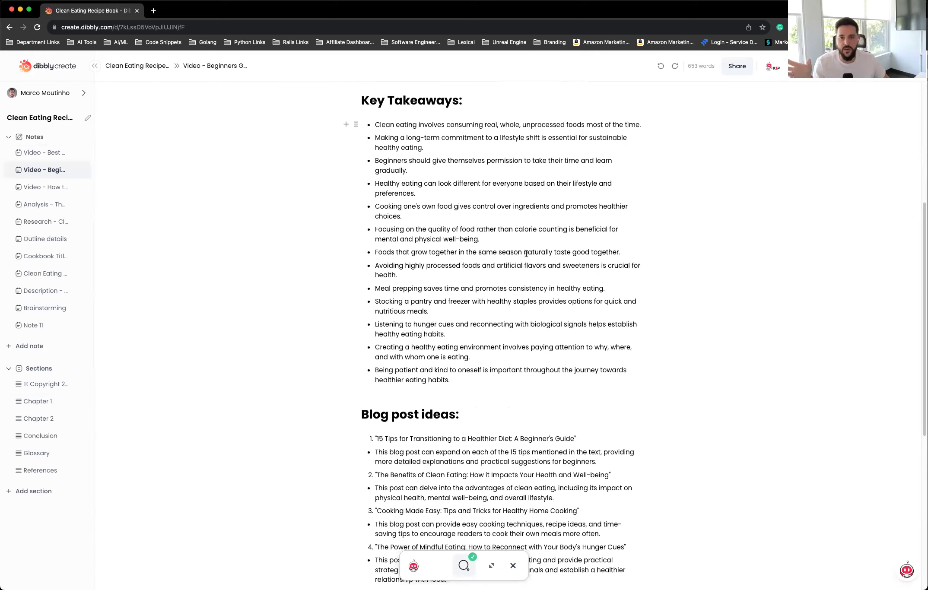
left_click(53, 188)
scroll(496, 311, "down", 5)
scroll(496, 311, "up", 5)
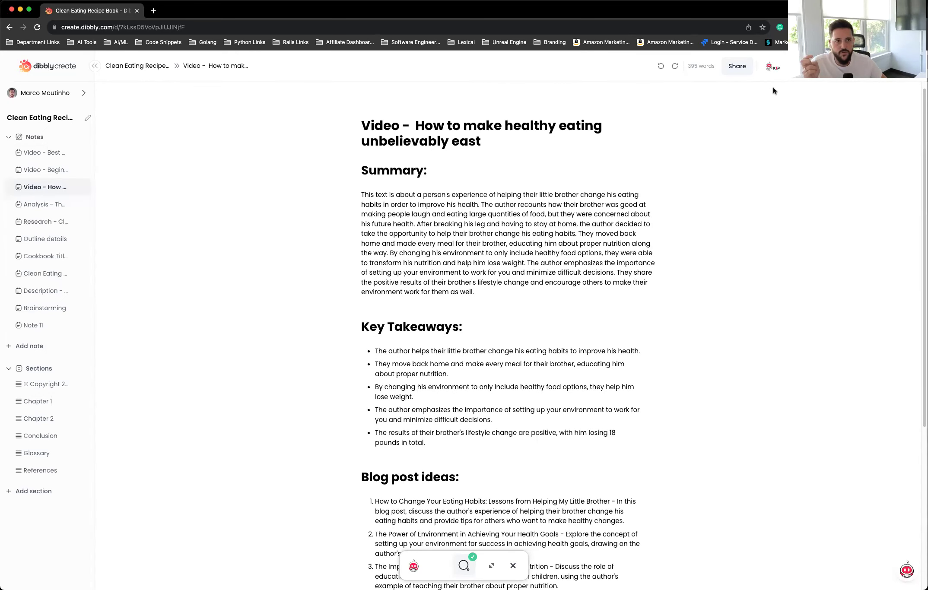
Open the finished Keto Diet research and look over the data for Book 1
left_click(470, 562)
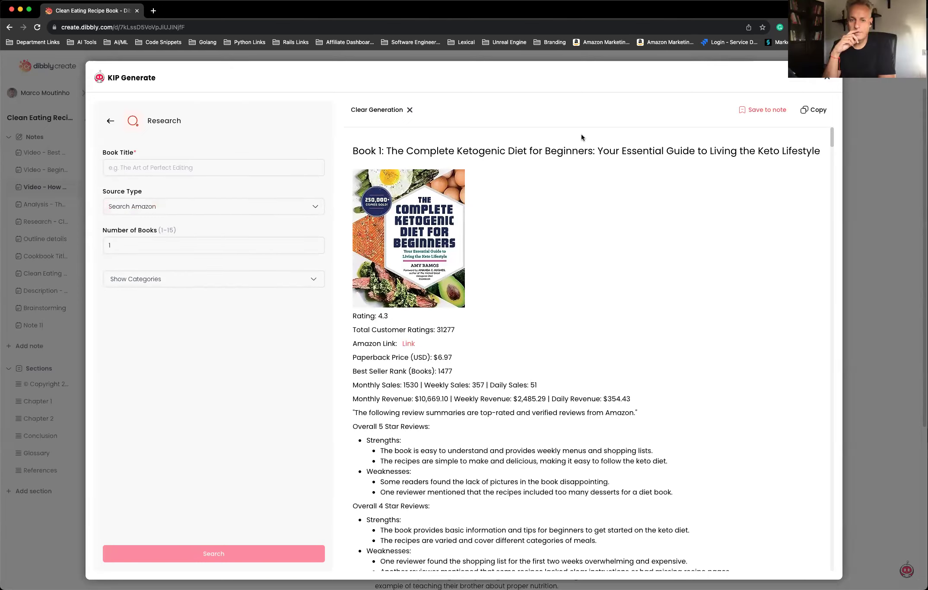
scroll(465, 324, "down", 1)
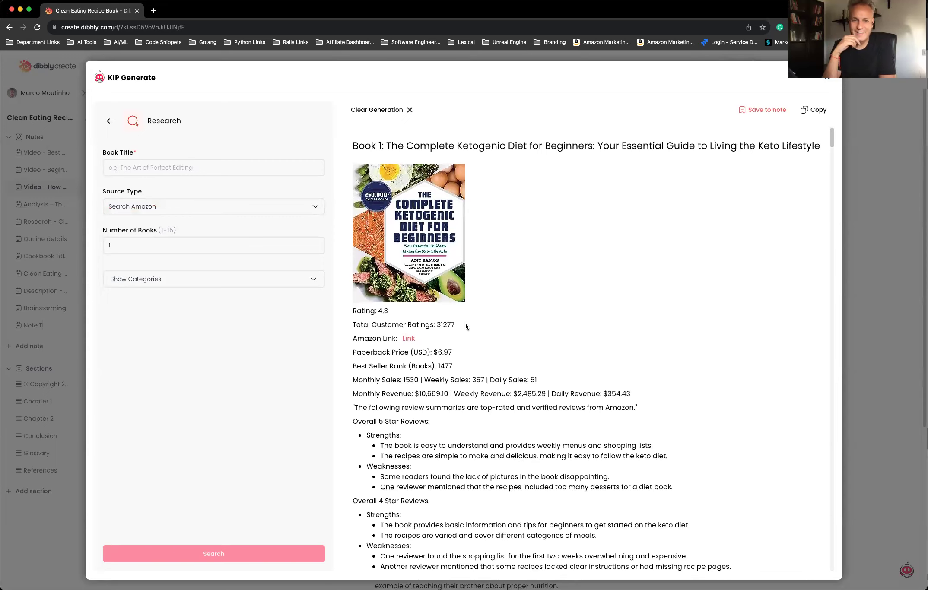
scroll(466, 325, "up", 1)
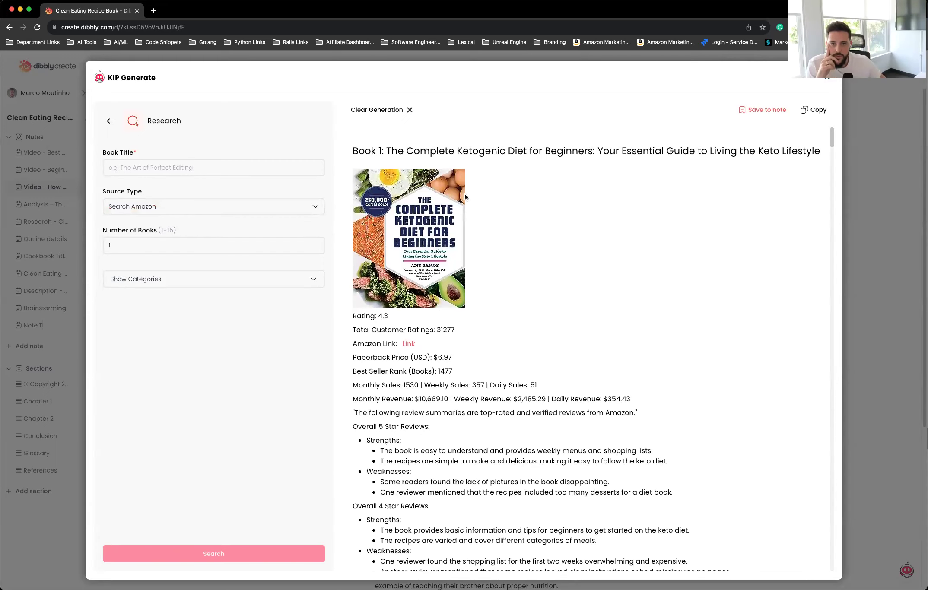
Return to the tool overview and open the Research history at the Keto Diet entry
left_click(110, 123)
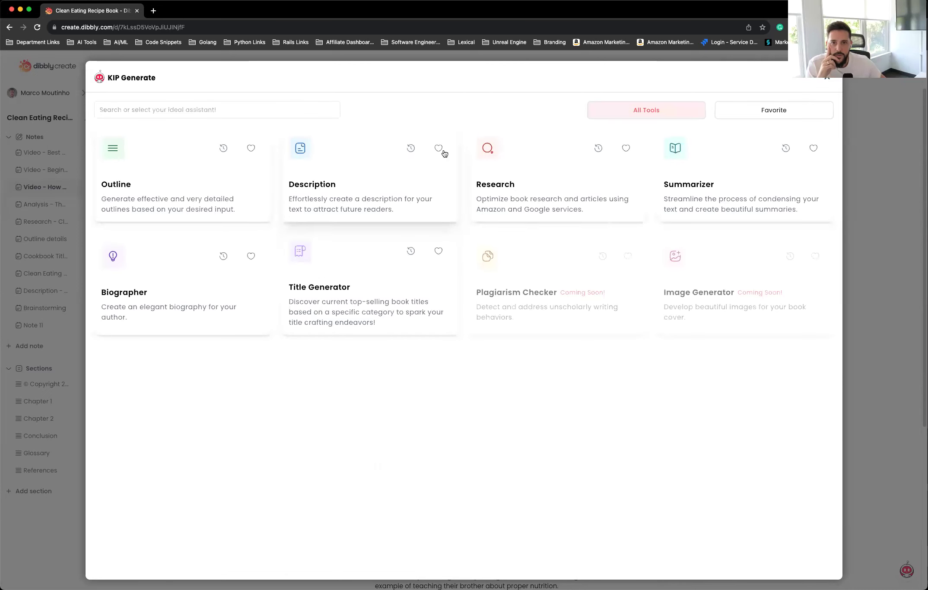
left_click(595, 147)
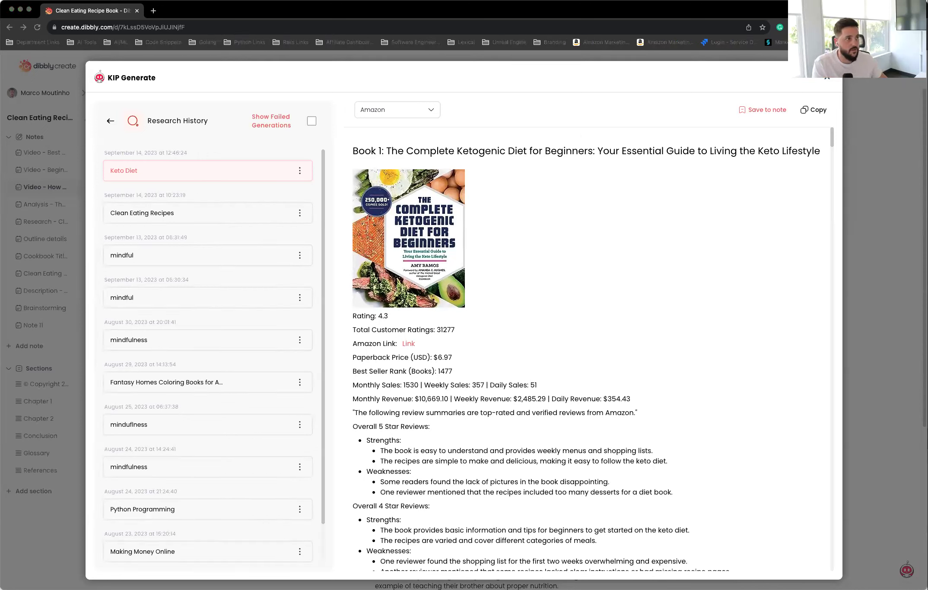
left_click(244, 77)
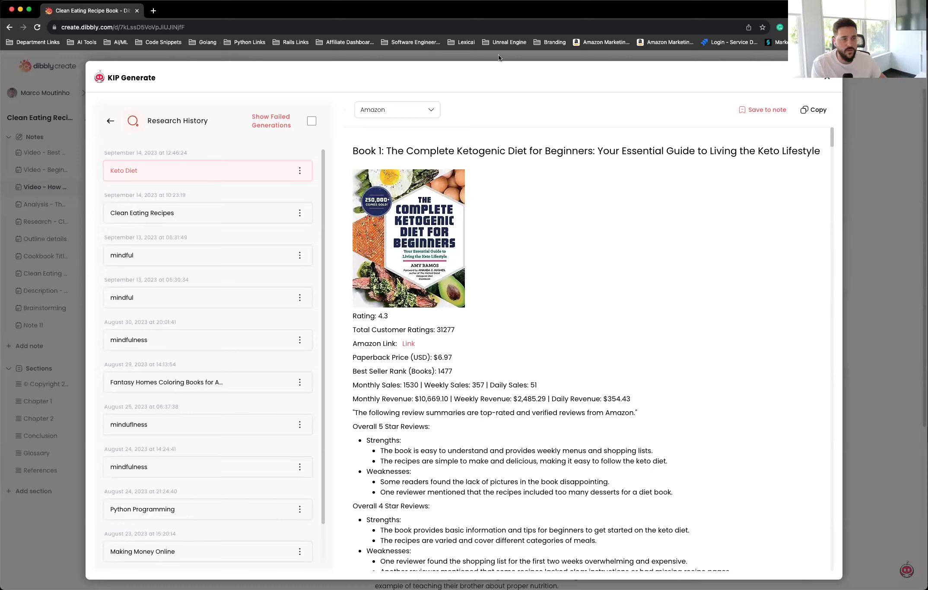
triple_click(132, 172)
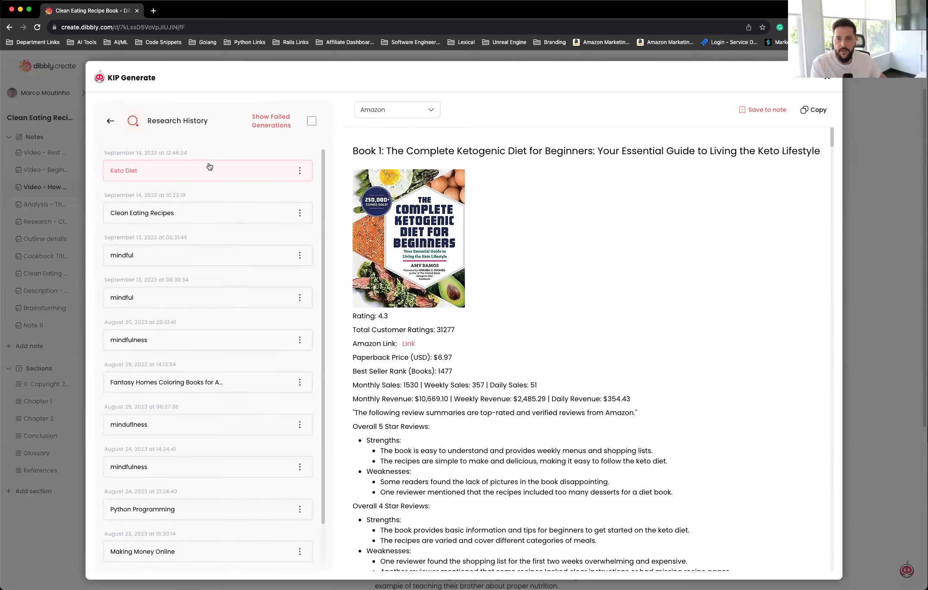
left_click(110, 121)
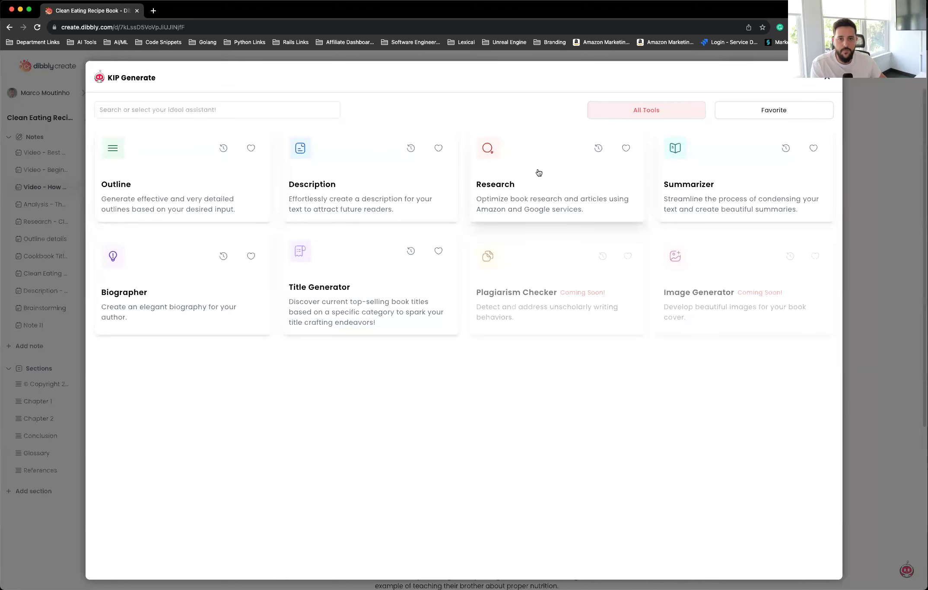
left_click(597, 149)
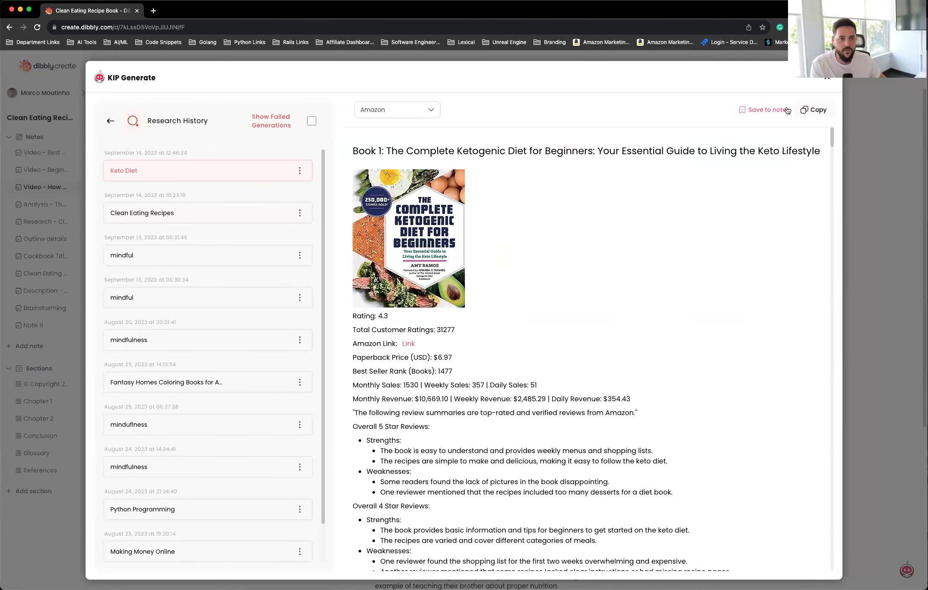
left_click(765, 109)
left_click(471, 317)
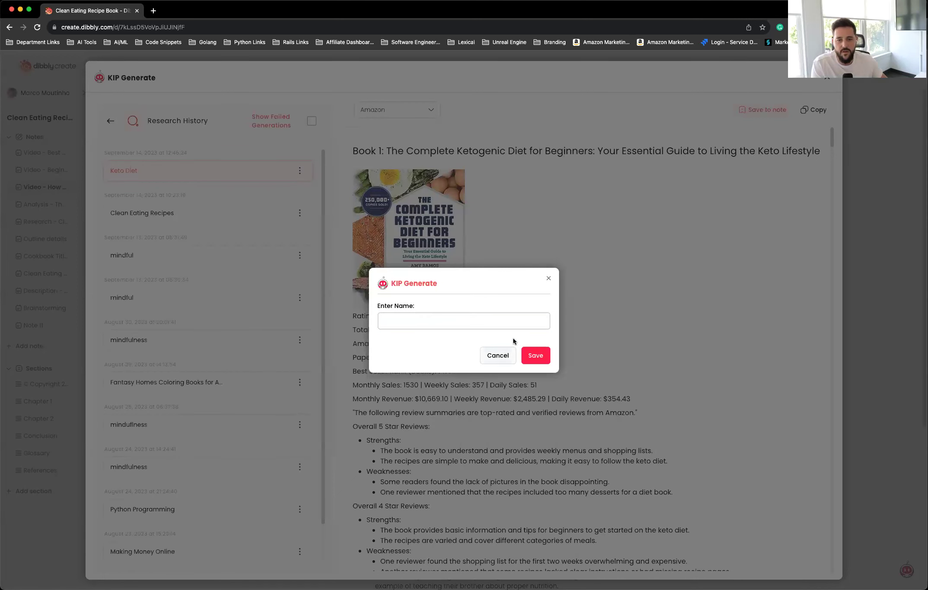
left_click(498, 355)
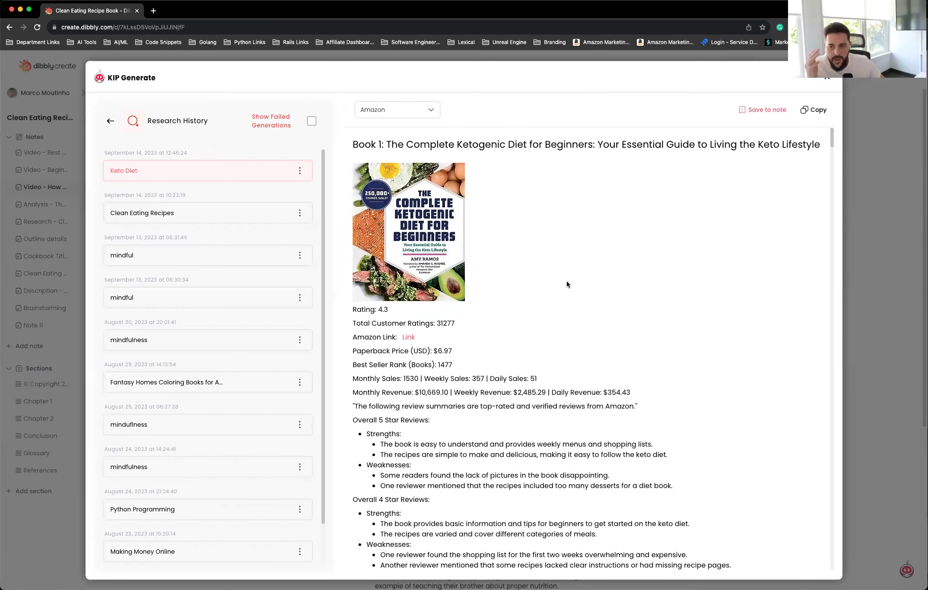
Examine Book 1's sales, revenue and review strengths and weaknesses per star rating in the Keto Diet research, down to Book 2
scroll(557, 256, "down", 2)
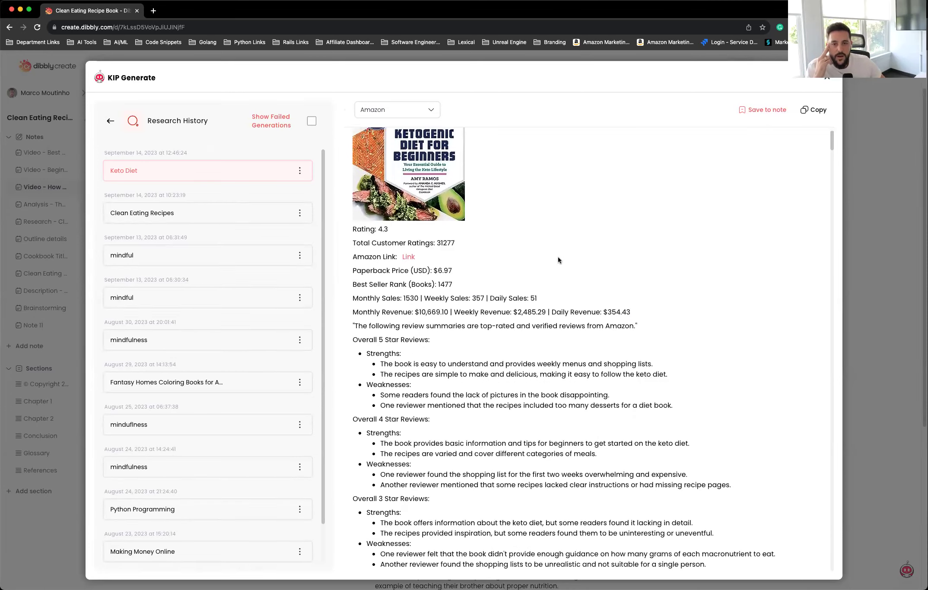
scroll(557, 257, "up", 3)
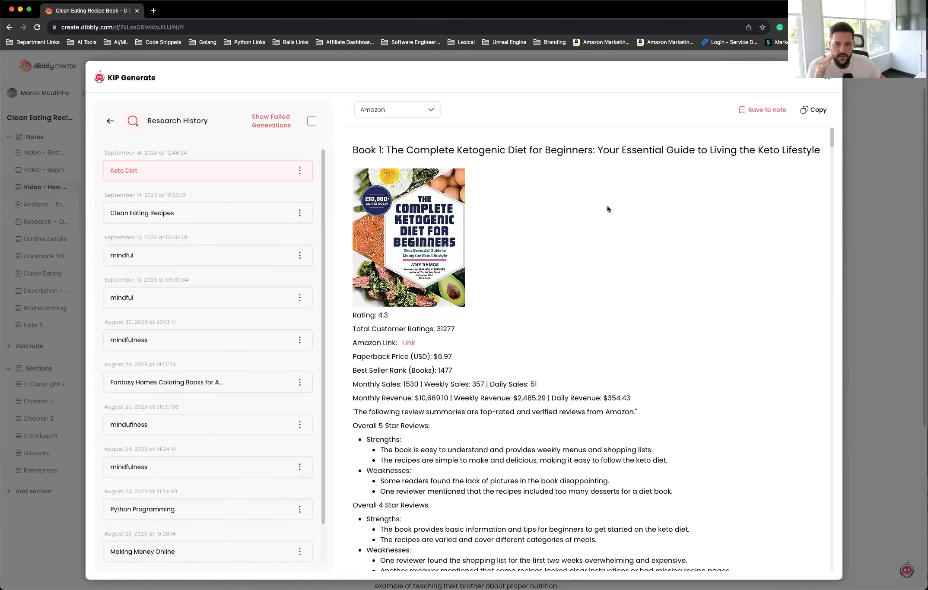
scroll(607, 209, "down", 3)
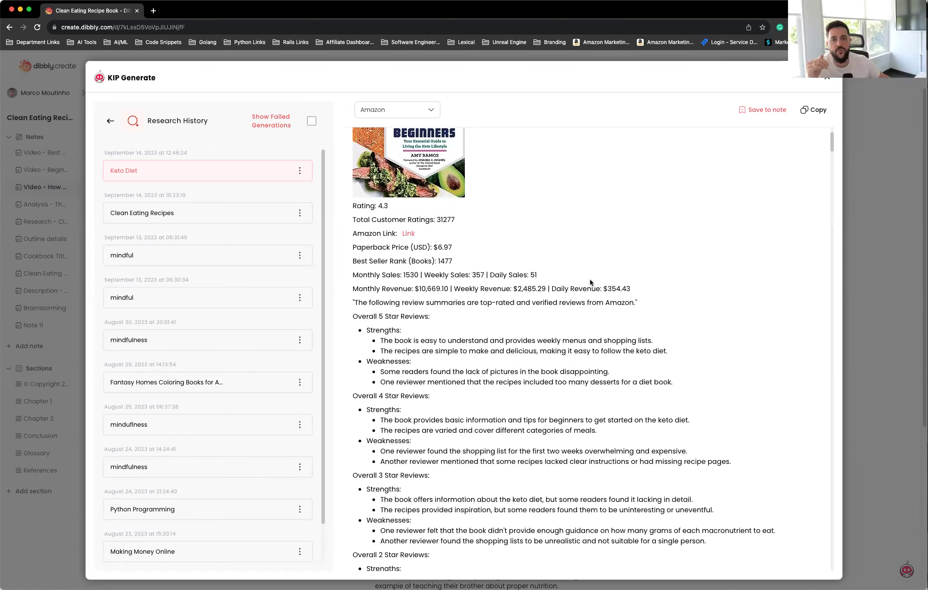
left_click_drag(639, 290, 462, 240)
left_click(643, 241)
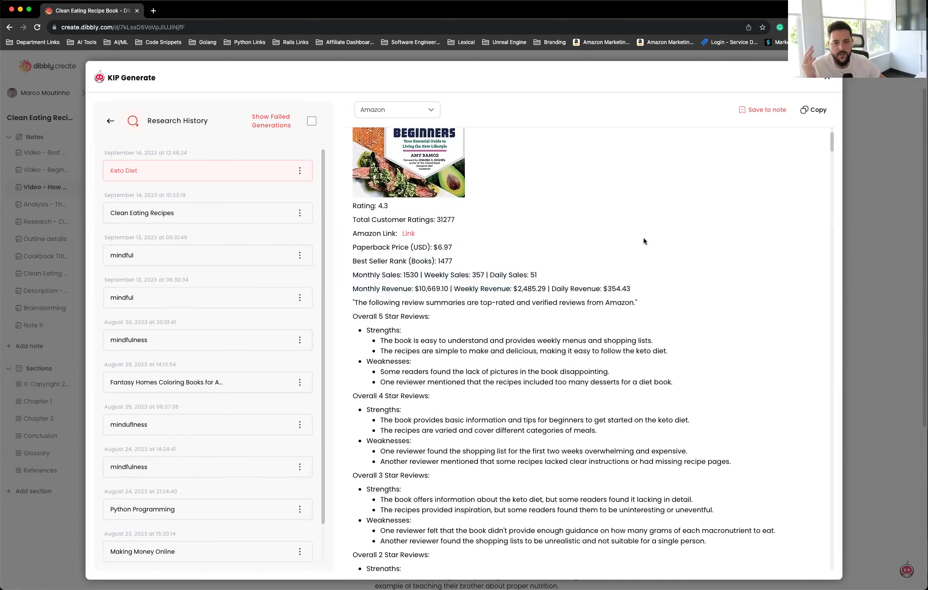
scroll(676, 243, "down", 1)
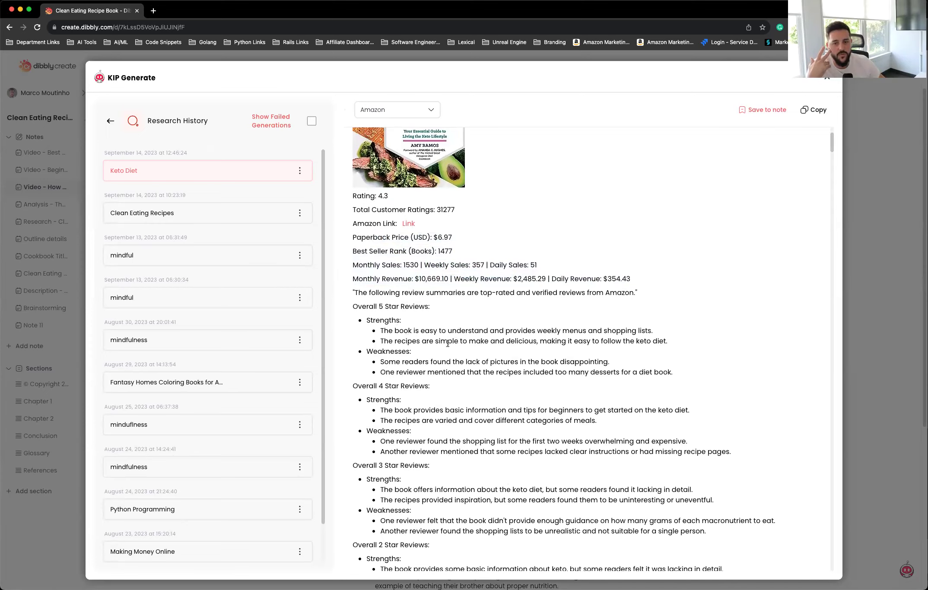
scroll(448, 343, "down", 1)
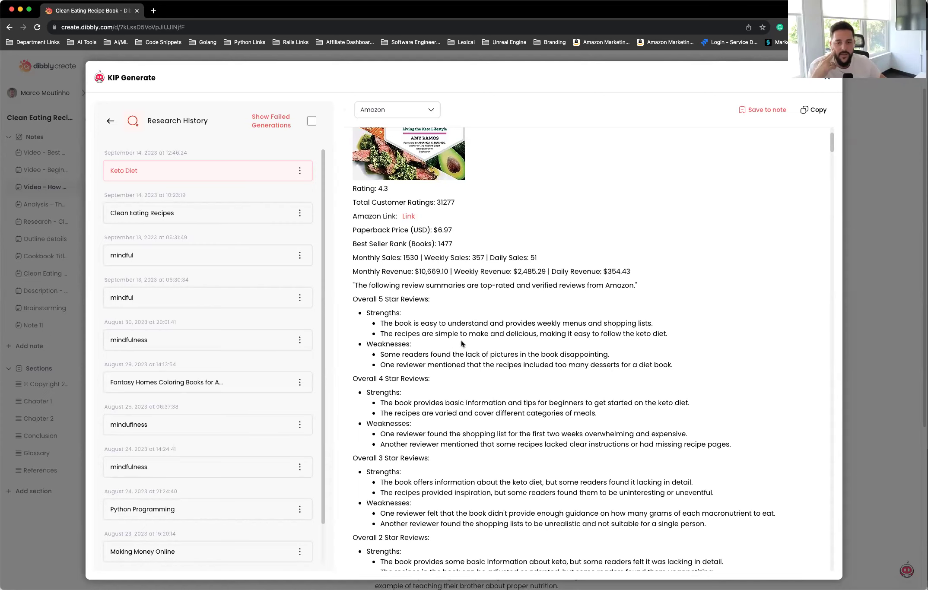
scroll(450, 345, "down", 4)
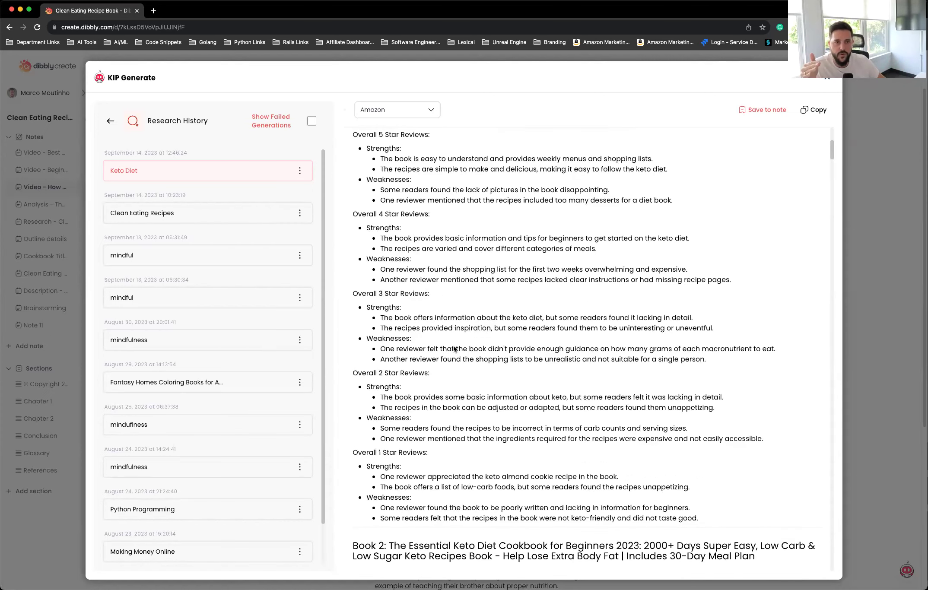
scroll(454, 348, "down", 3)
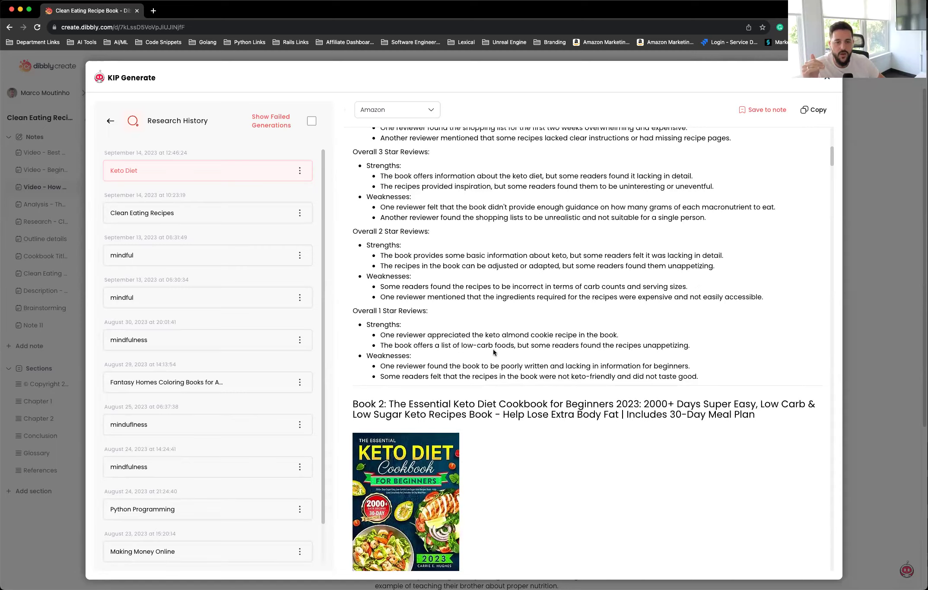
Review the Amazon sales figures and star-rating summaries of the first books in the Keto Diet research
scroll(529, 358, "down", 3)
scroll(528, 357, "down", 4)
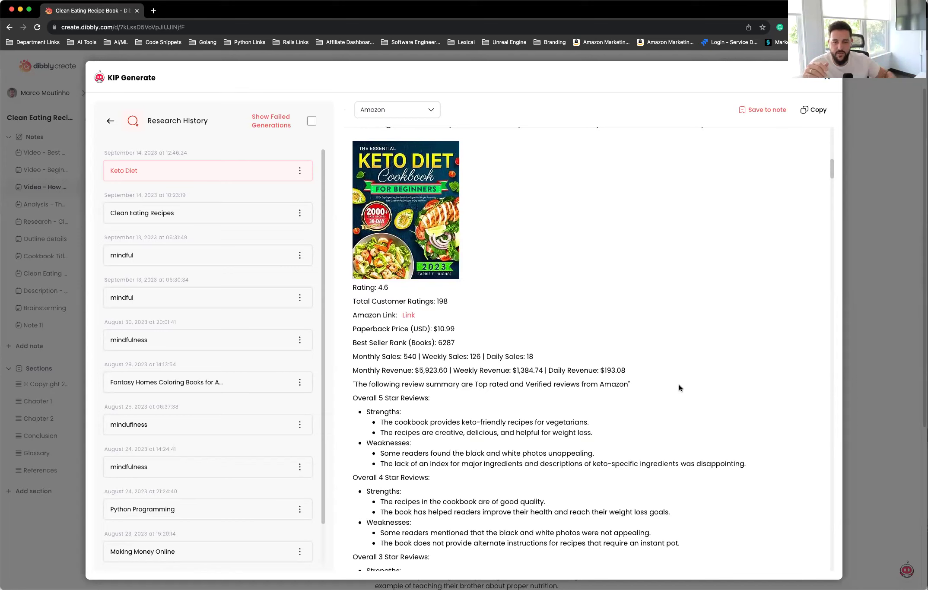
scroll(656, 376, "down", 1)
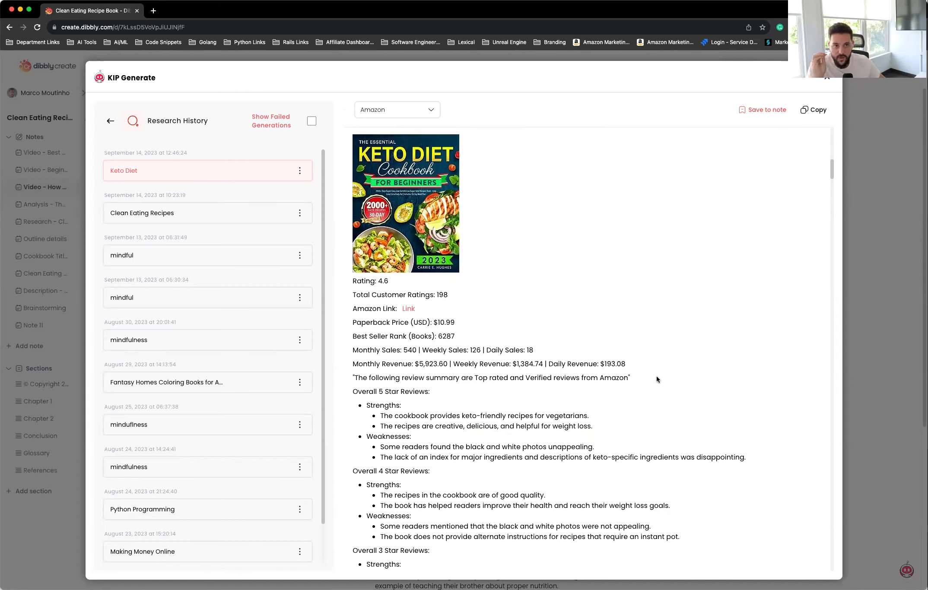
scroll(656, 379, "down", 15)
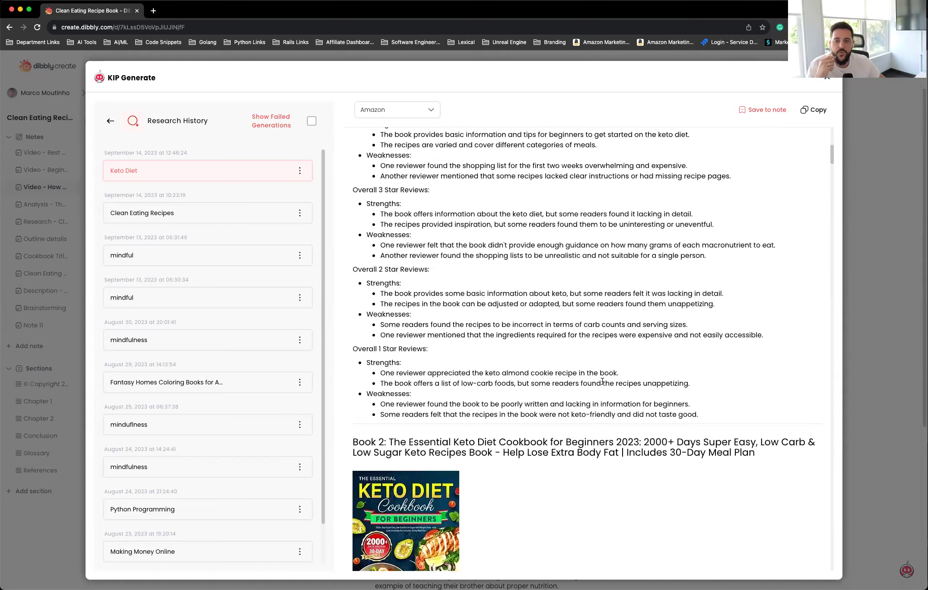
scroll(602, 382, "up", 5)
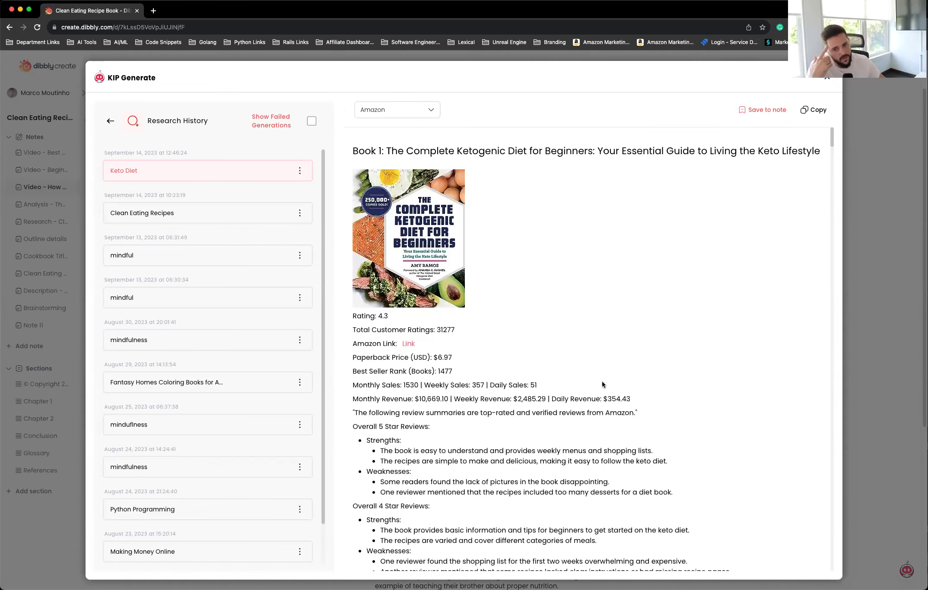
scroll(601, 382, "down", 20)
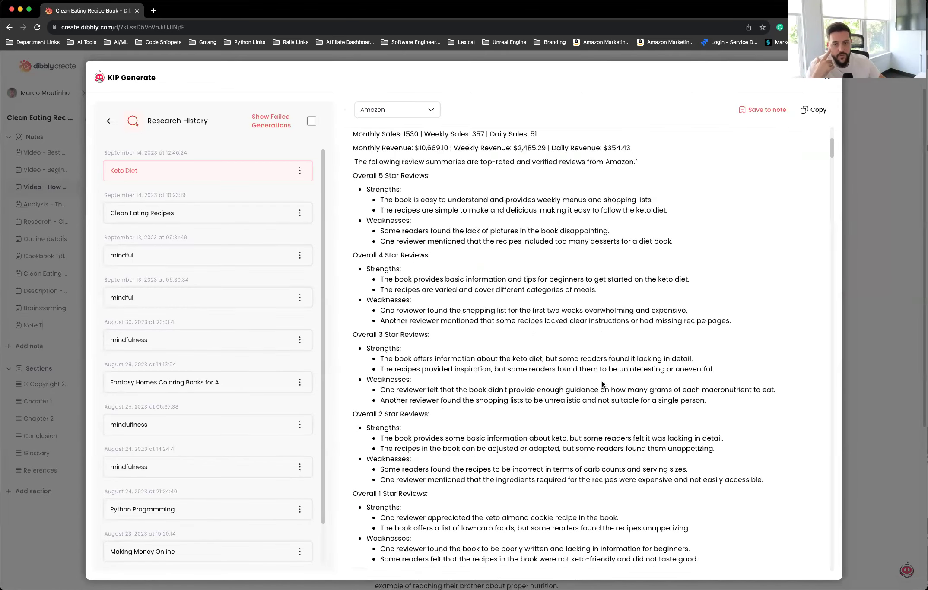
scroll(602, 380, "down", 20)
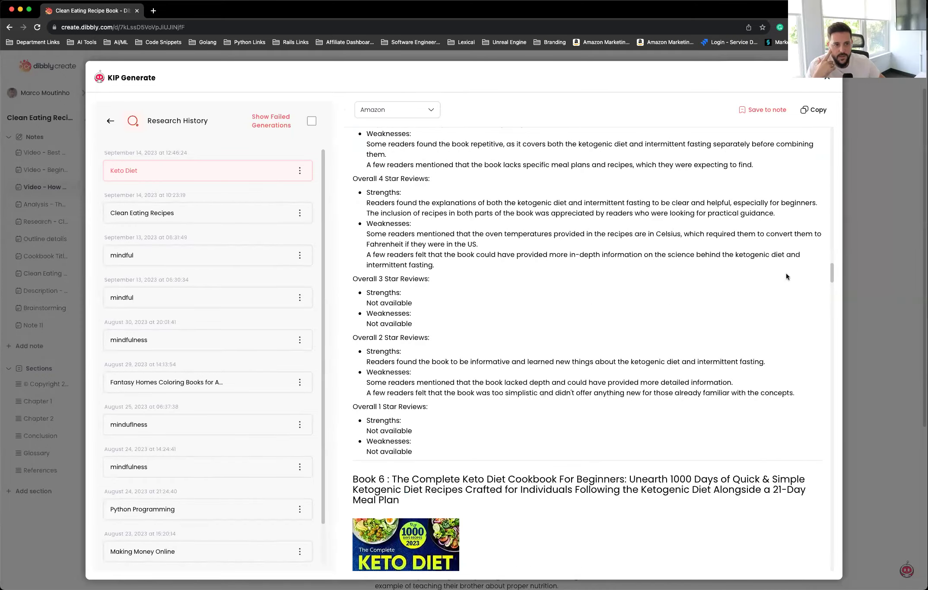
Examine the last entry of the Keto Diet research, Book 15: Keto for Cancer, including its sales data and review summaries
left_click_drag(832, 290, 822, 546)
scroll(508, 370, "down", 1)
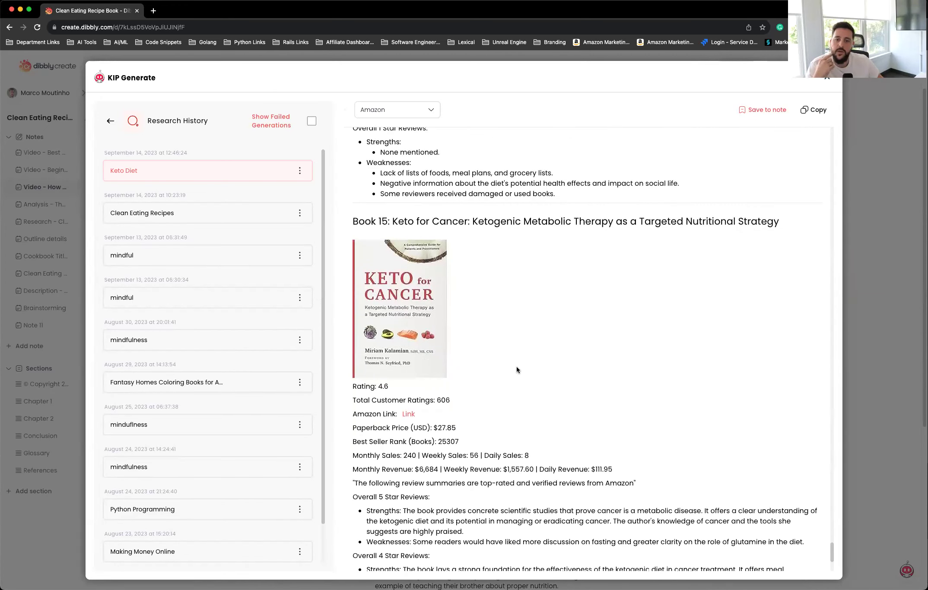
scroll(517, 364, "down", 6)
scroll(518, 365, "down", 2)
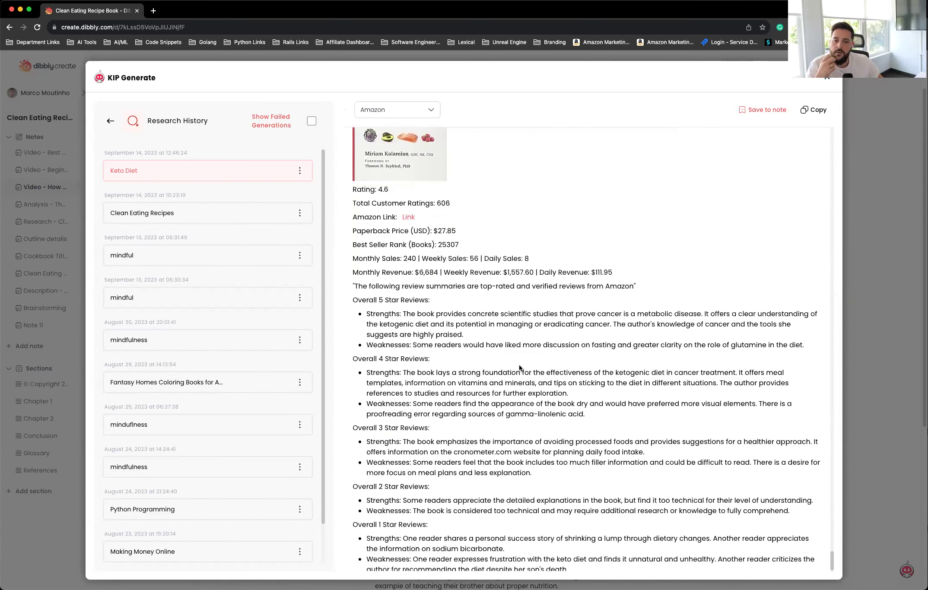
scroll(520, 368, "down", 1)
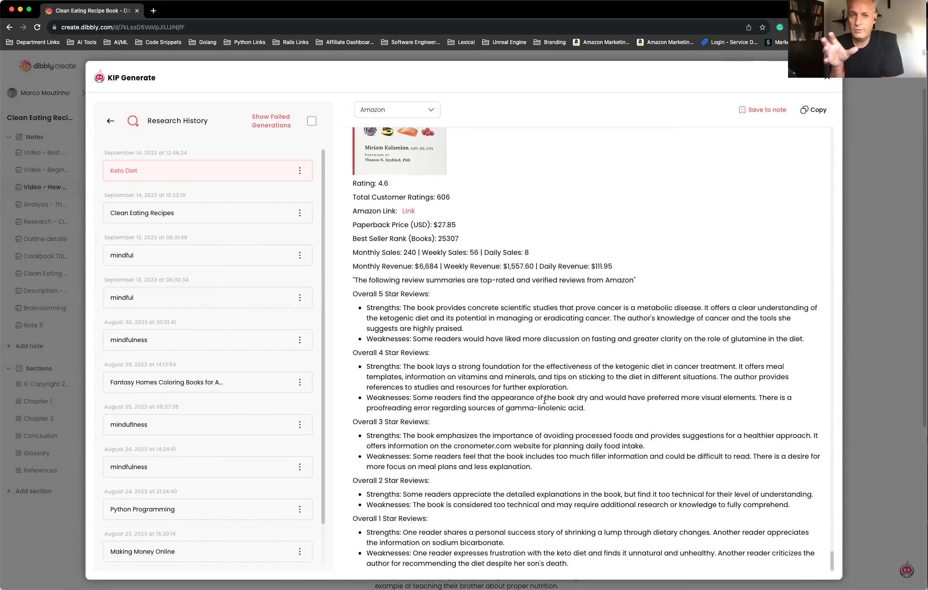
scroll(479, 463, "down", 1)
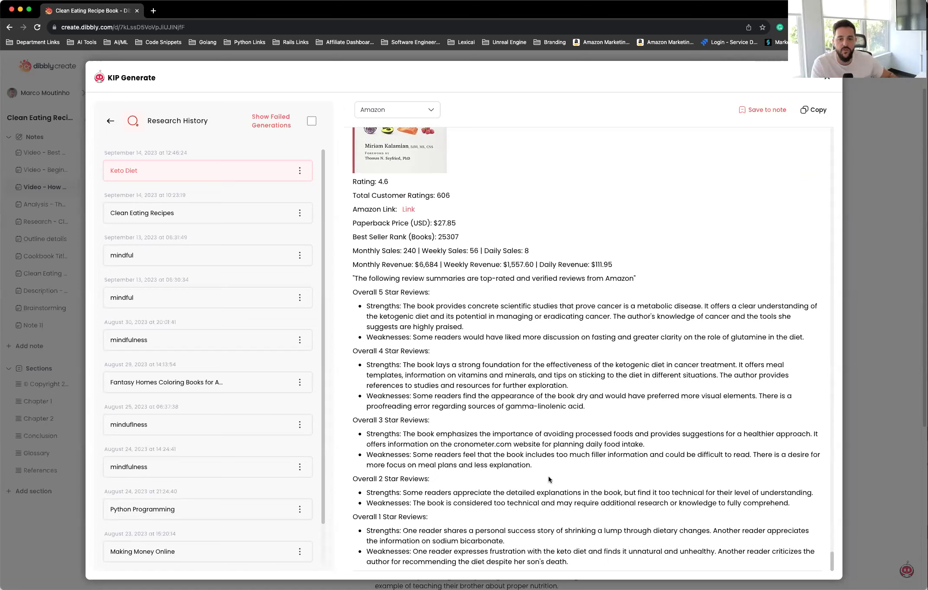
scroll(558, 353, "up", 5)
scroll(559, 353, "up", 20)
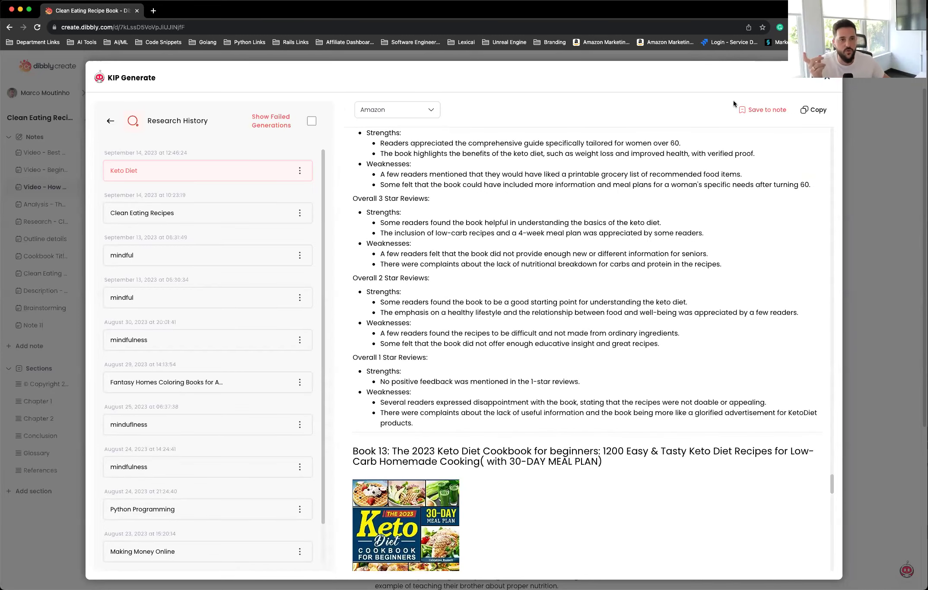
Close KIP Generate along with its minimized bar, and open the note "Analysis - The Complete Clean Eating Cookbook"
left_click(827, 80)
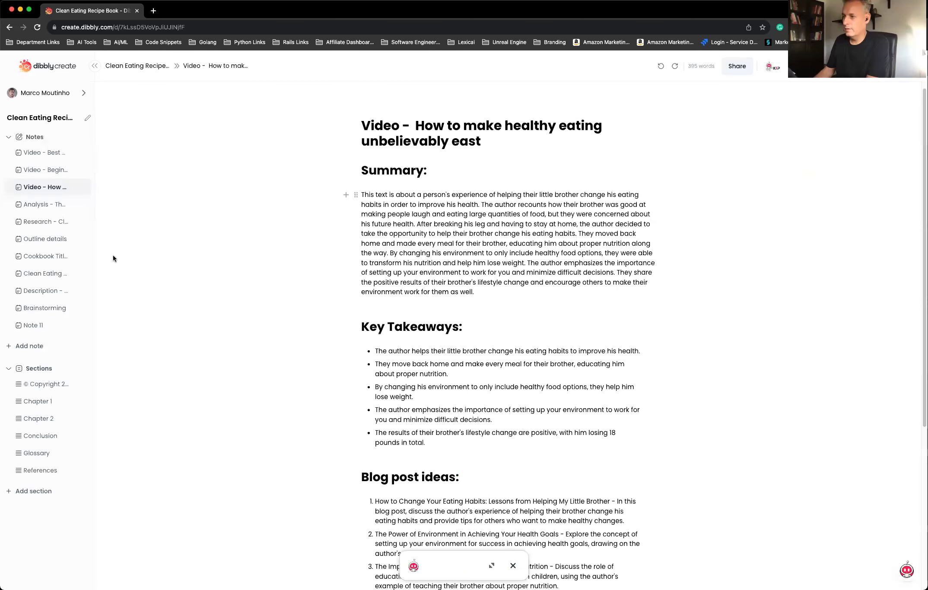
left_click(509, 566)
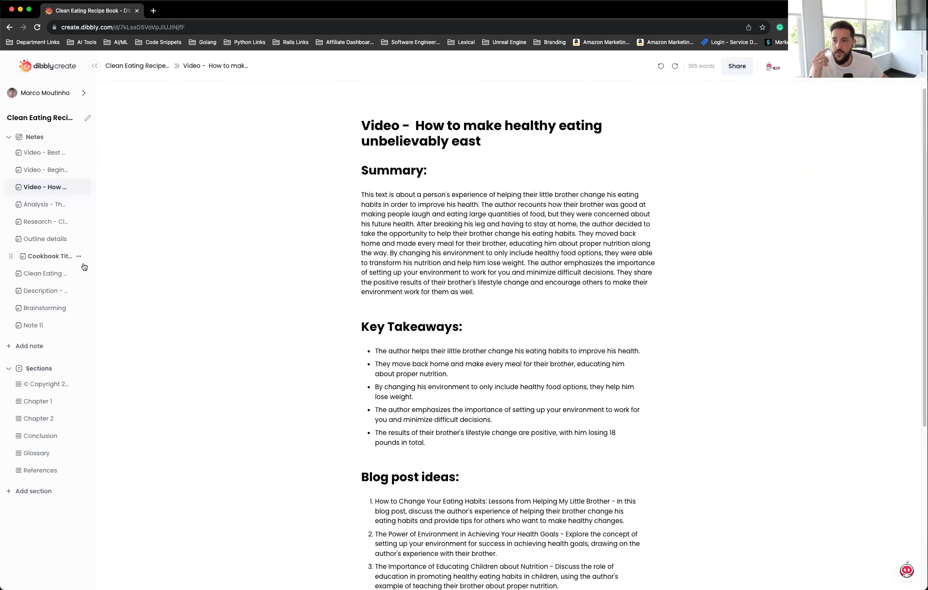
left_click(45, 204)
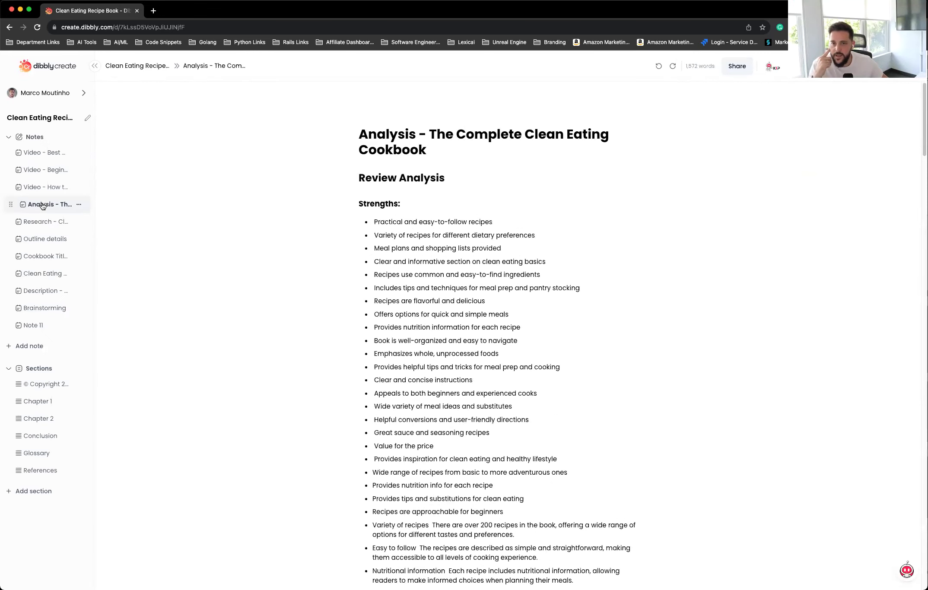
left_click_drag(432, 135, 605, 149)
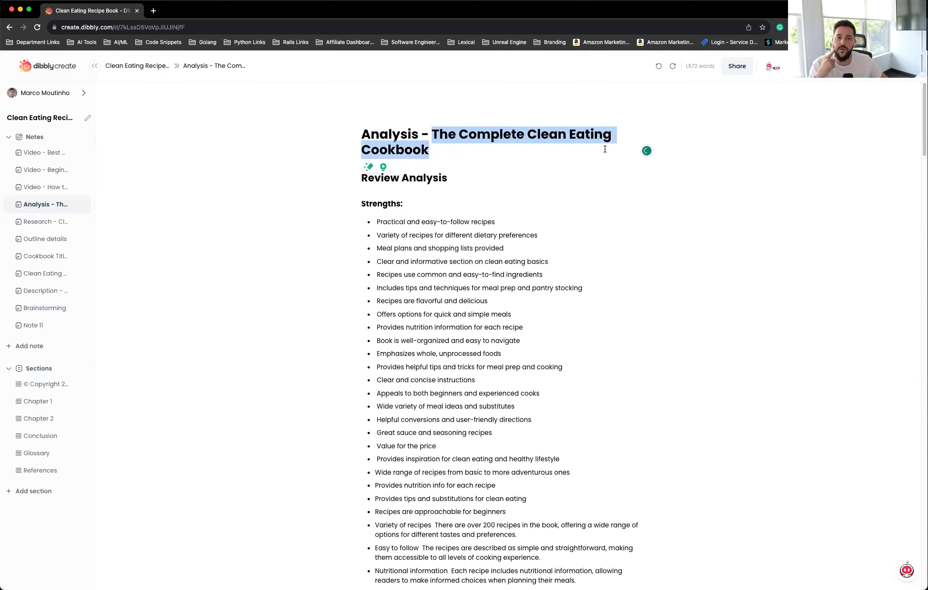
left_click(604, 151)
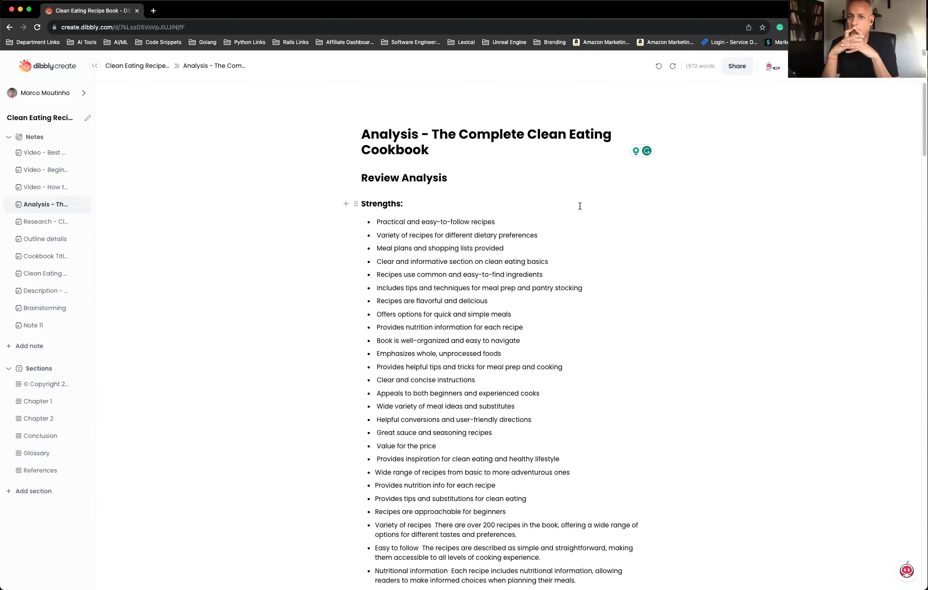
Read the Strengths and Weaknesses lists in the cookbook's review analysis note
scroll(580, 206, "down", 5)
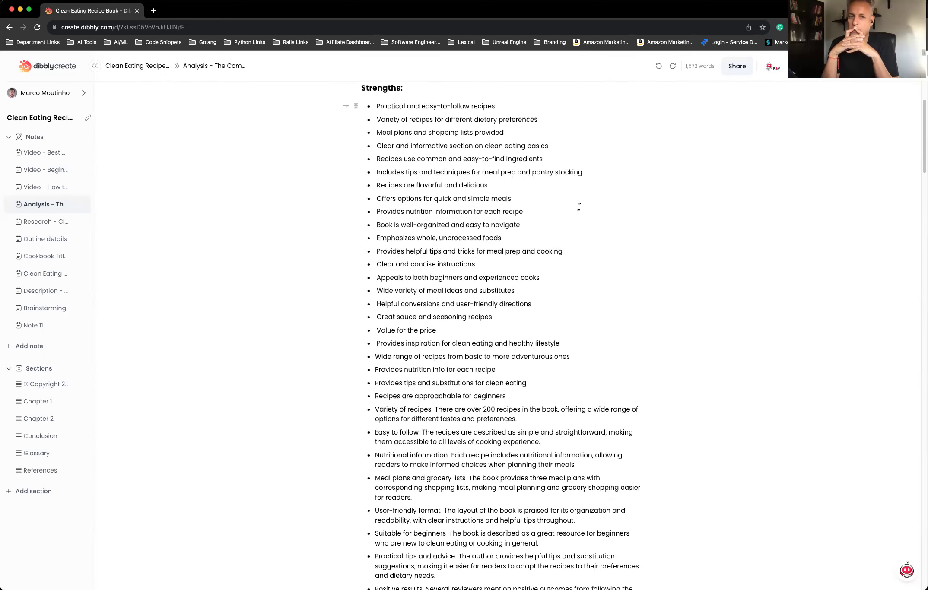
scroll(578, 207, "down", 5)
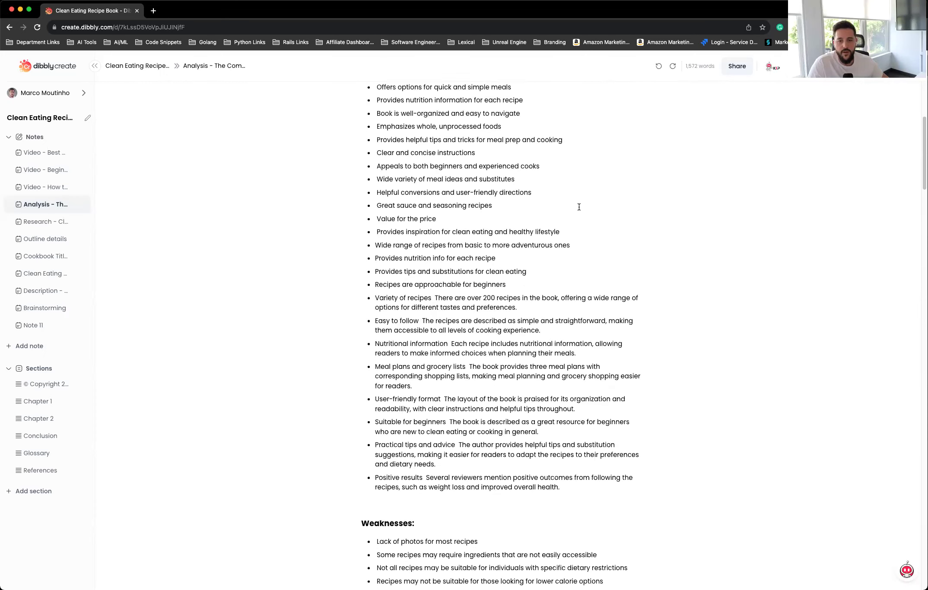
scroll(578, 207, "down", 2)
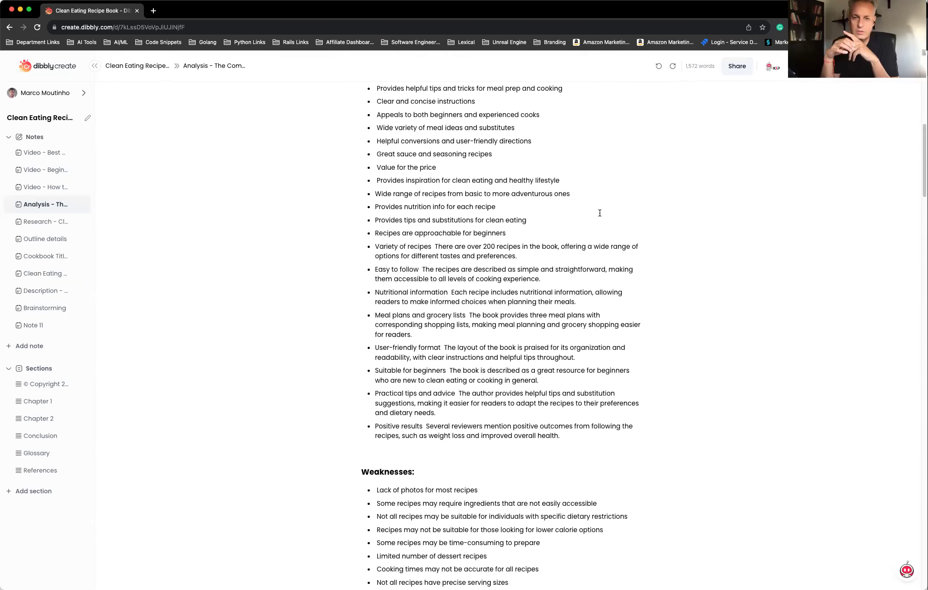
scroll(599, 213, "down", 4)
scroll(599, 213, "down", 8)
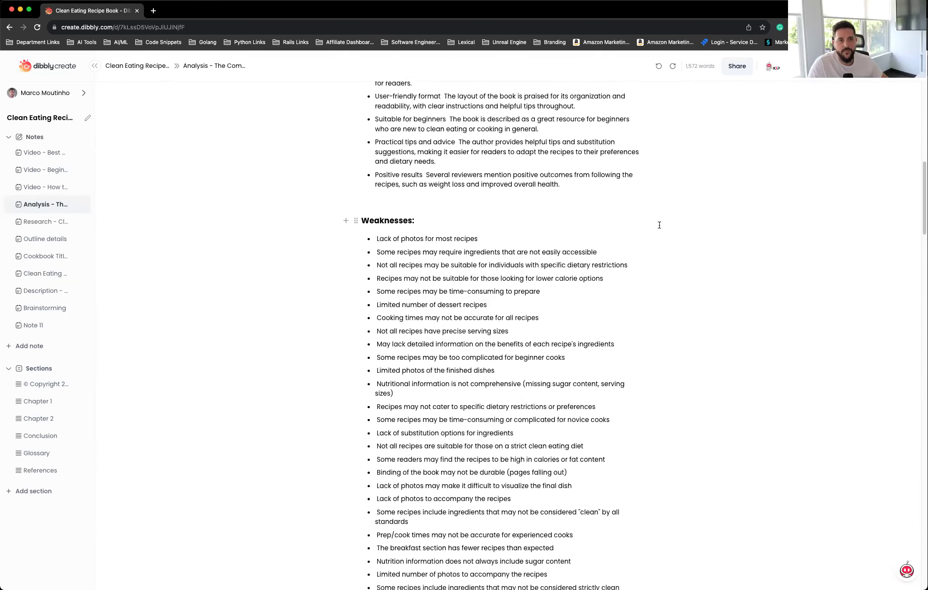
scroll(659, 226, "down", 5)
scroll(659, 226, "down", 1)
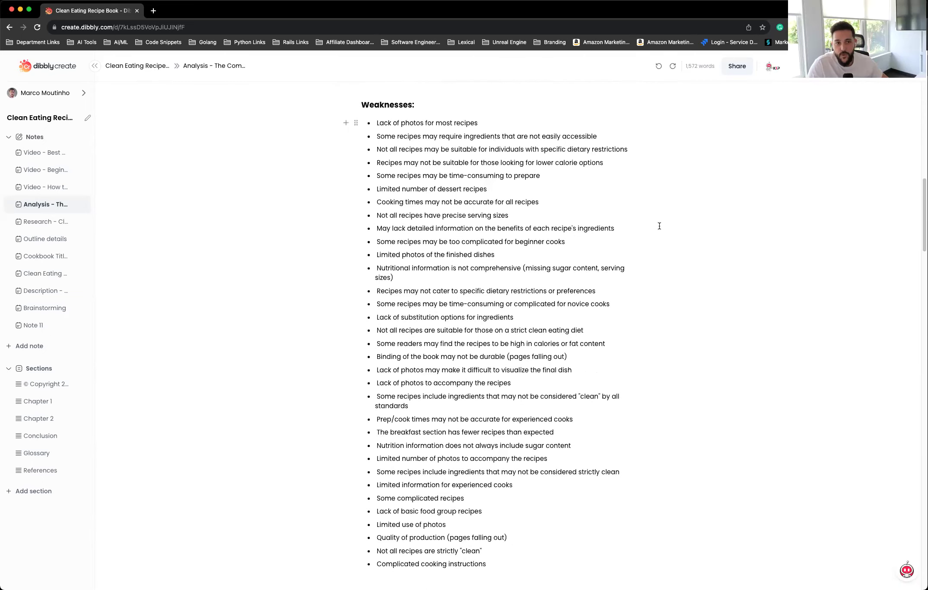
scroll(675, 225, "up", 1)
Read the analysis note's sections from Writing Style and Language through Reviewers' Suggestions to Topics and Themes
scroll(602, 244, "down", 13)
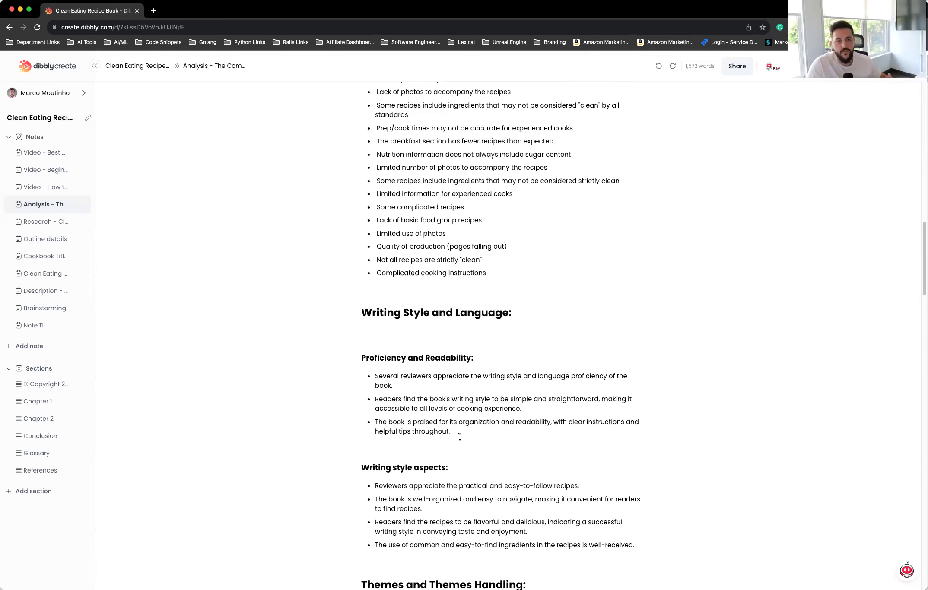
scroll(475, 415, "down", 3)
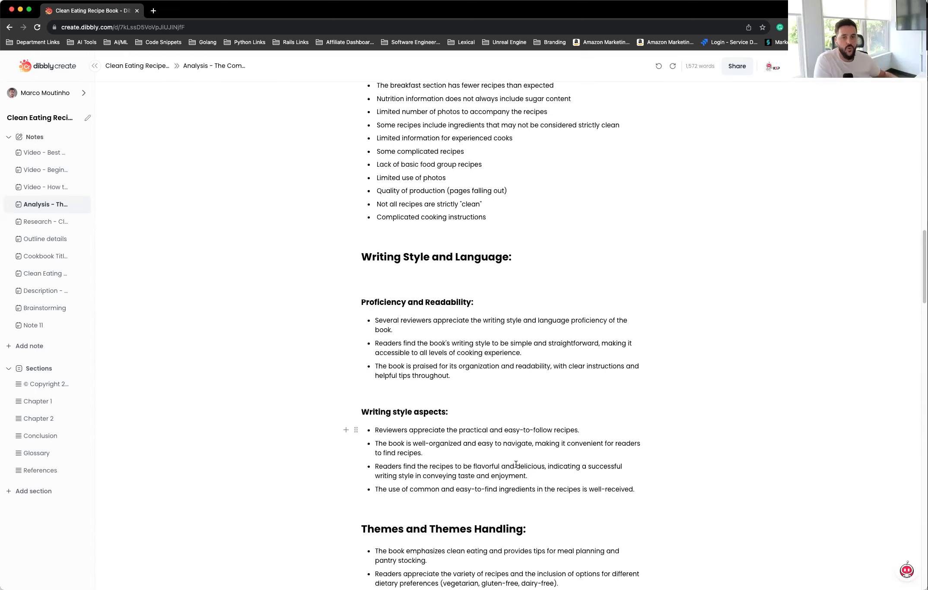
scroll(515, 464, "down", 9)
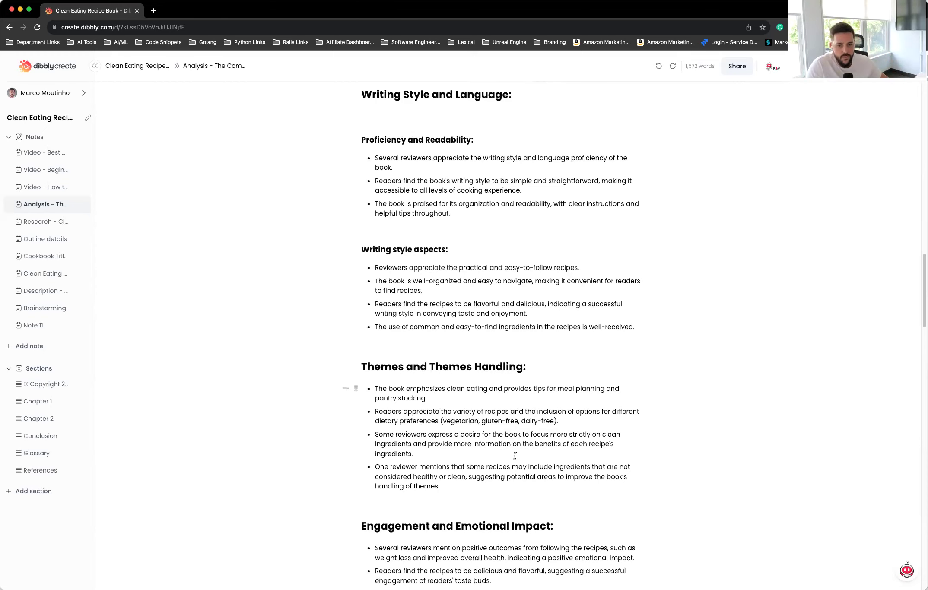
scroll(519, 449, "down", 3)
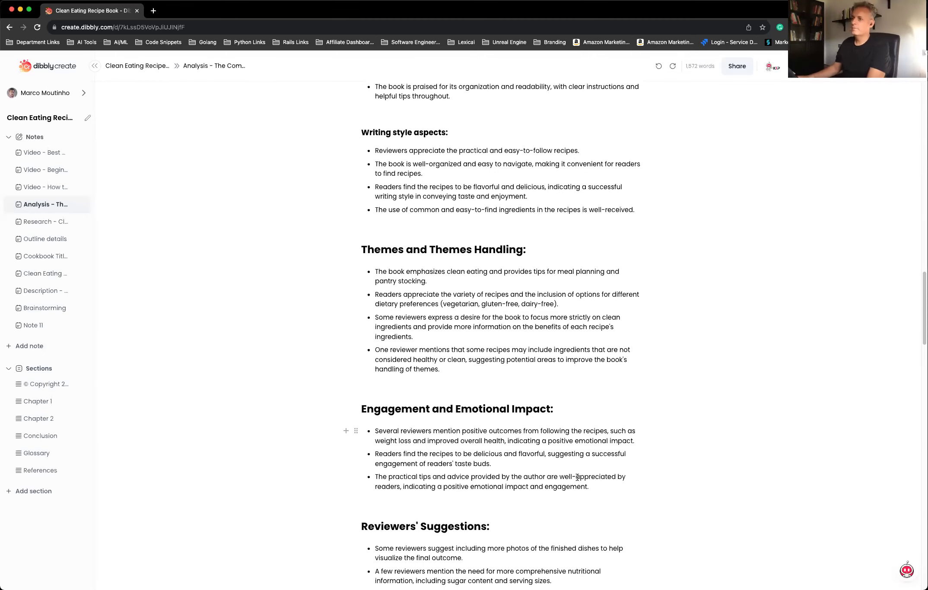
scroll(561, 454, "down", 3)
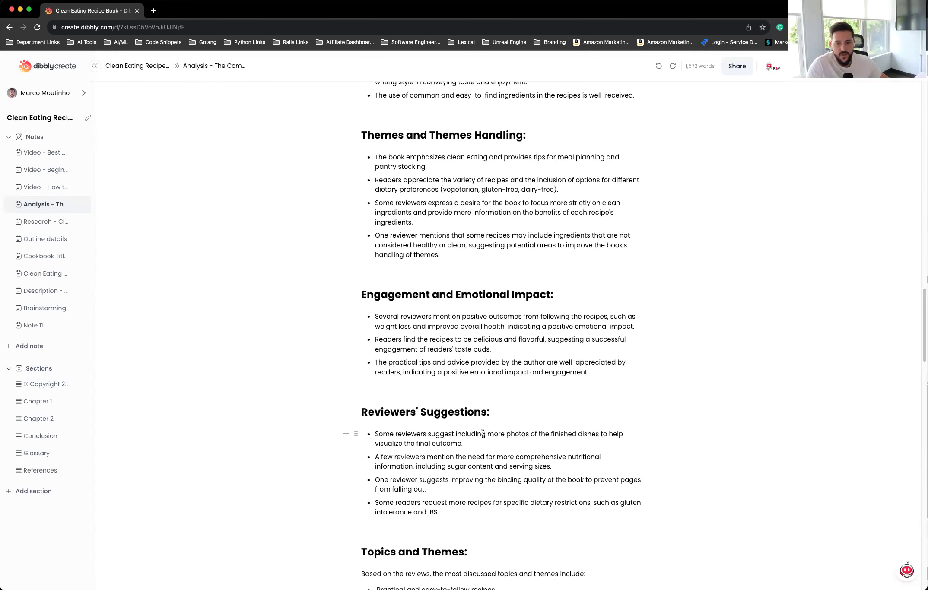
scroll(483, 433, "down", 3)
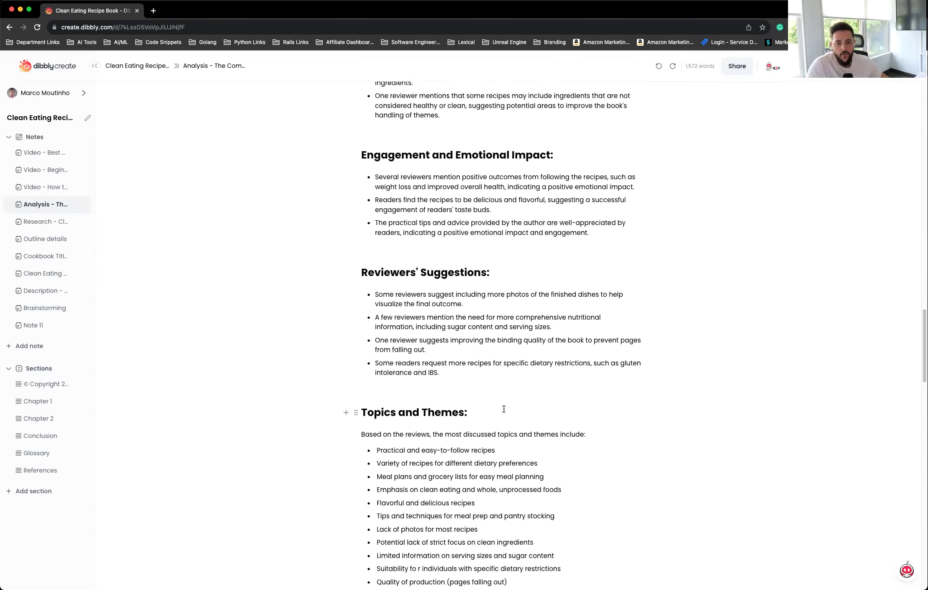
scroll(415, 414, "down", 2)
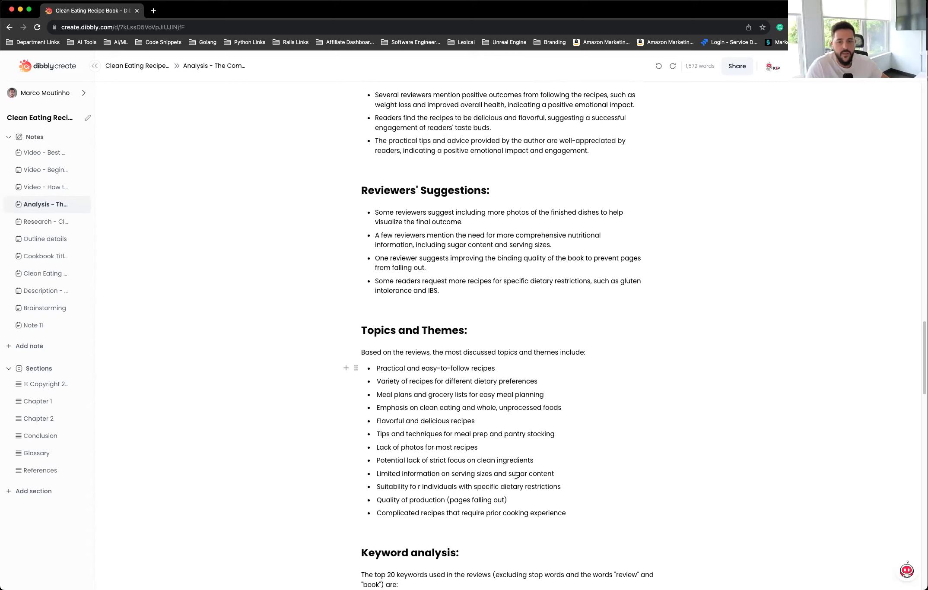
Read the Keyword analysis section with the top 20 review keywords in the cookbook's analysis note
scroll(500, 366, "down", 5)
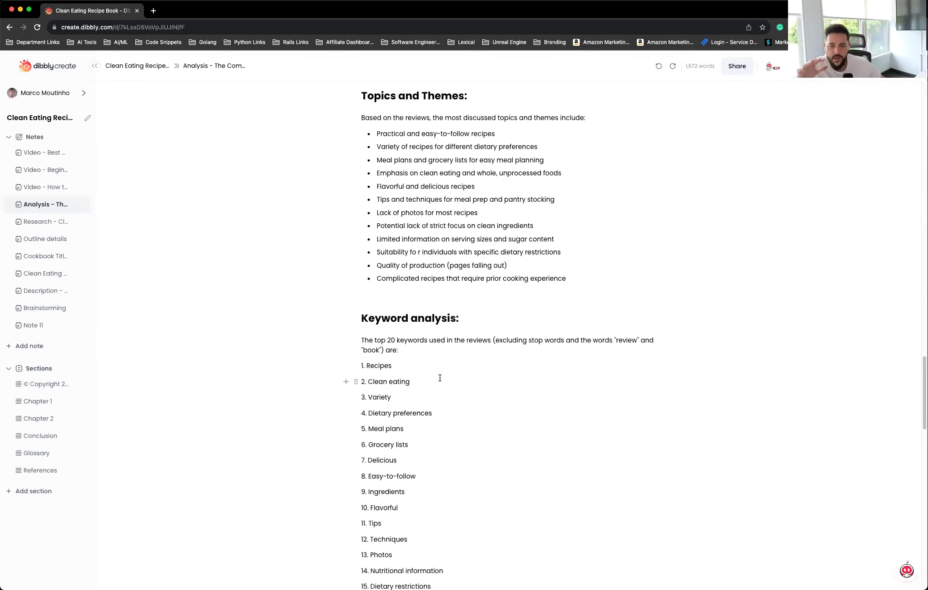
scroll(441, 379, "down", 5)
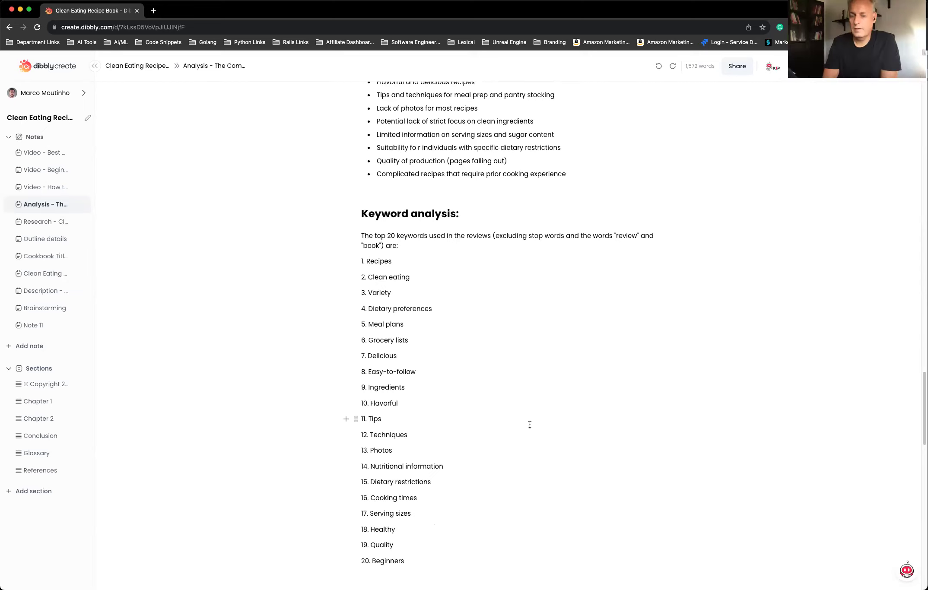
scroll(529, 425, "down", 3)
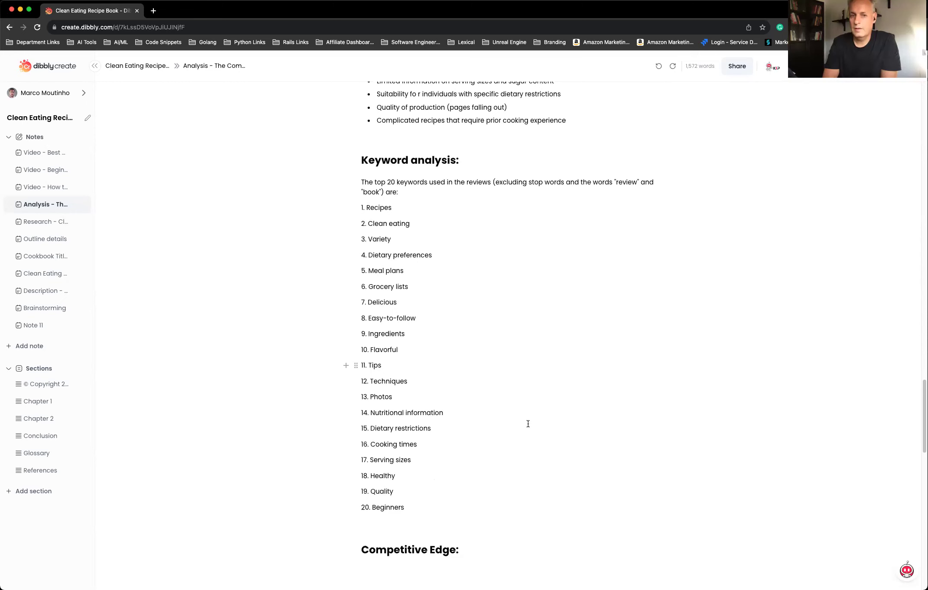
scroll(528, 424, "down", 10)
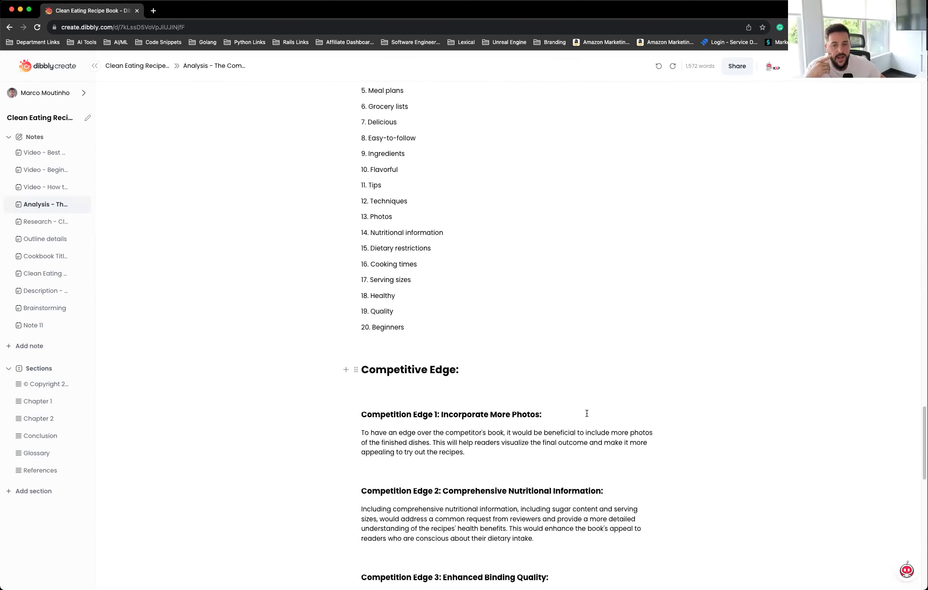
Read the Competitive Edge section of the analysis note, from Competition Edge 1 through Competition Edge 10
scroll(560, 396, "down", 4)
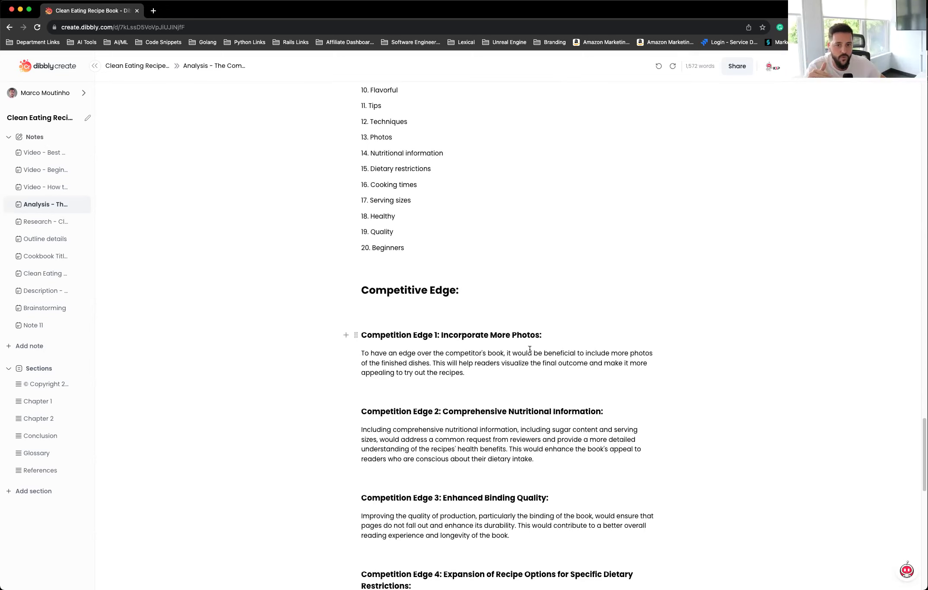
scroll(510, 367, "down", 2)
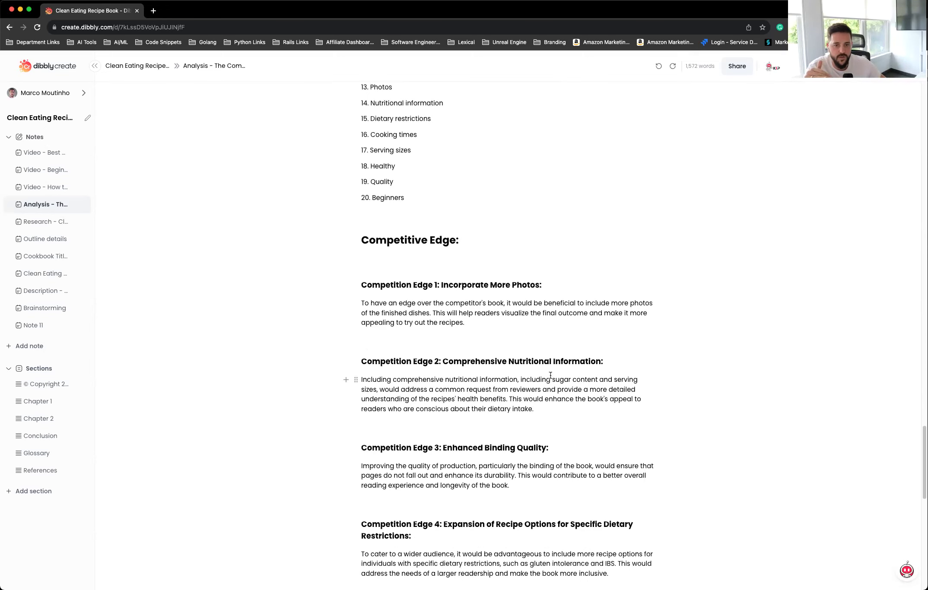
scroll(595, 370, "down", 2)
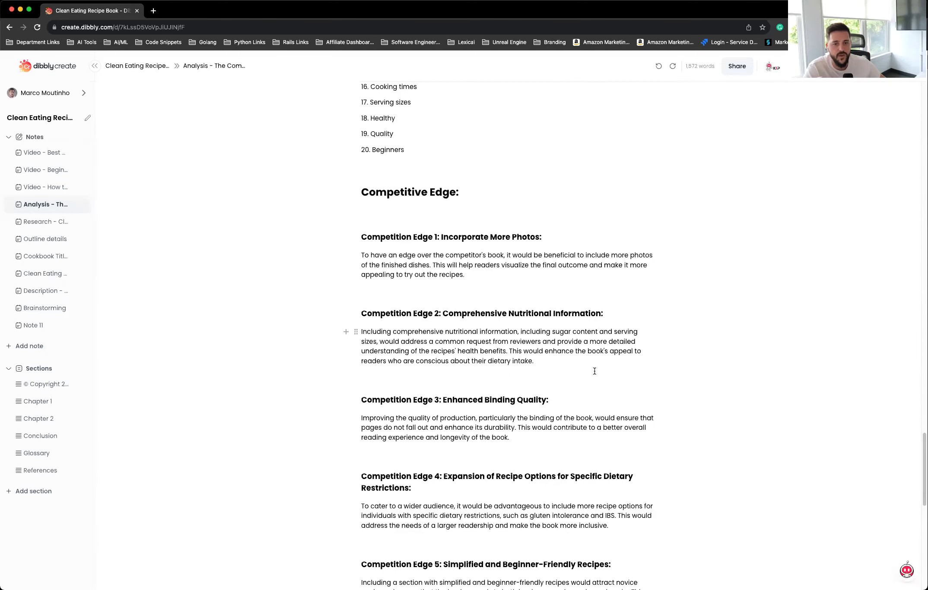
scroll(577, 394, "down", 3)
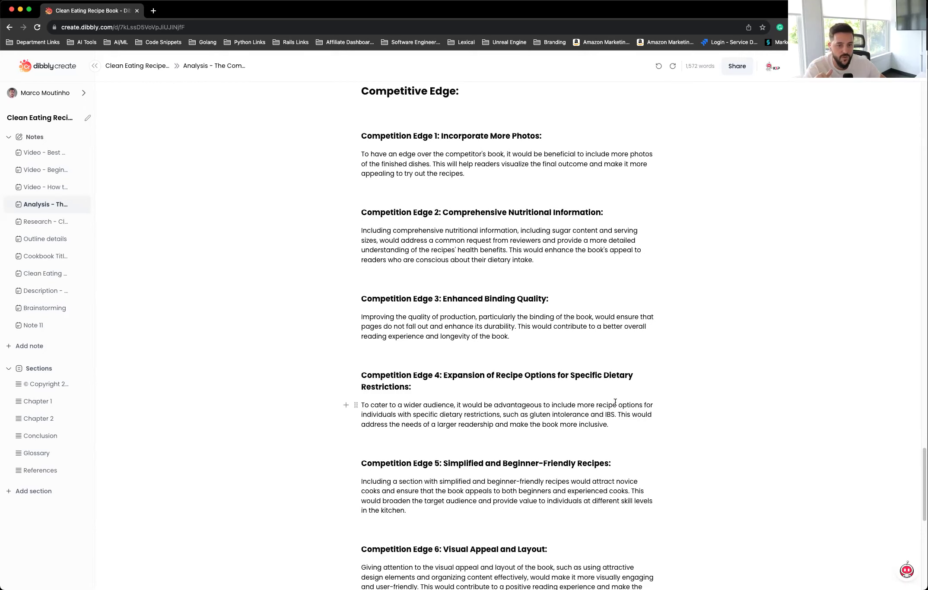
scroll(615, 402, "down", 2)
scroll(615, 402, "down", 1)
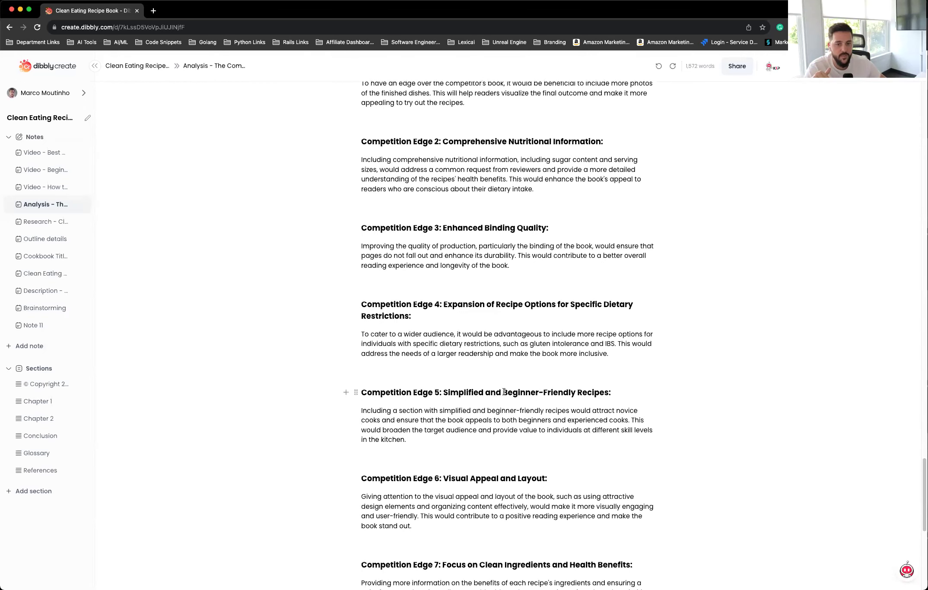
scroll(587, 391, "down", 4)
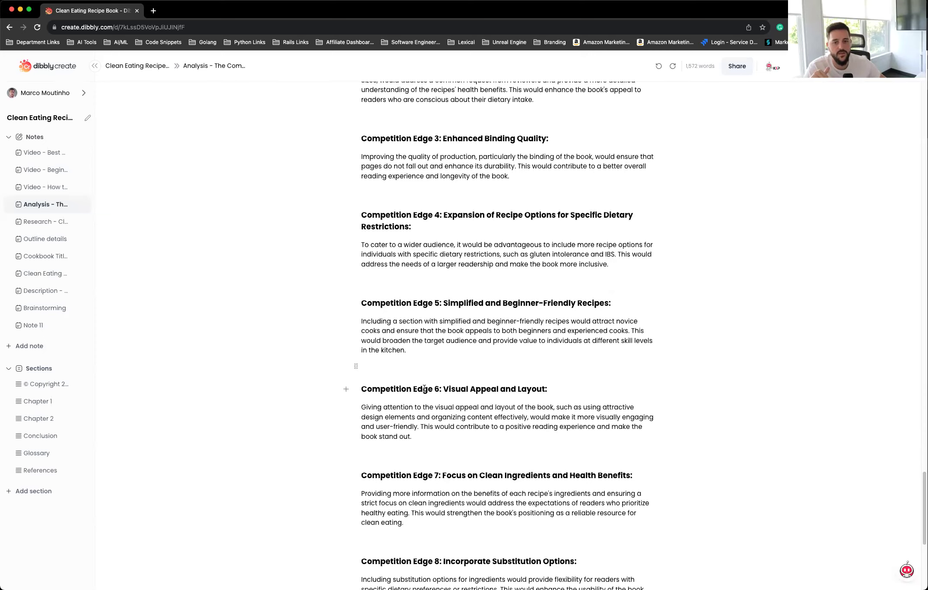
scroll(619, 379, "down", 5)
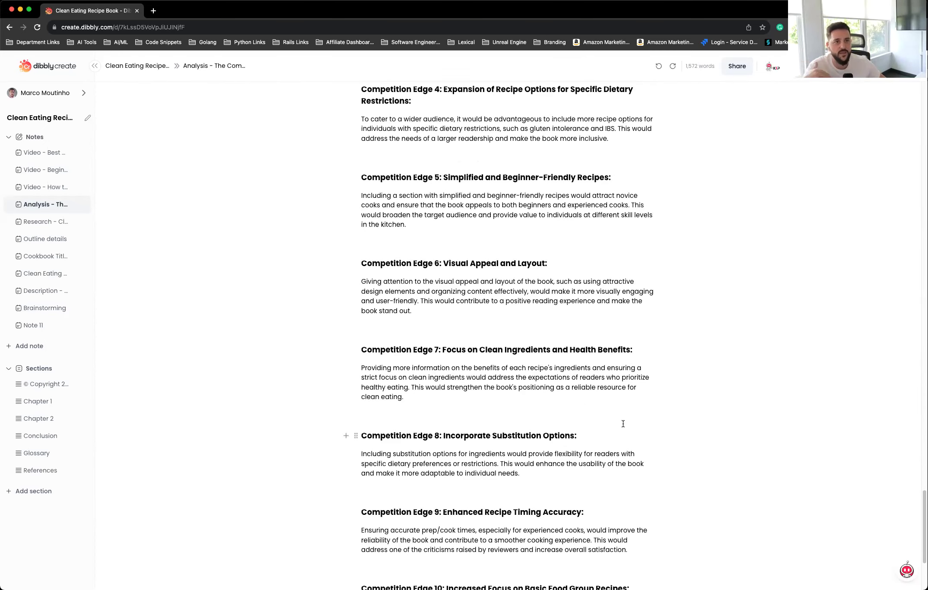
scroll(624, 424, "down", 2)
scroll(623, 423, "down", 4)
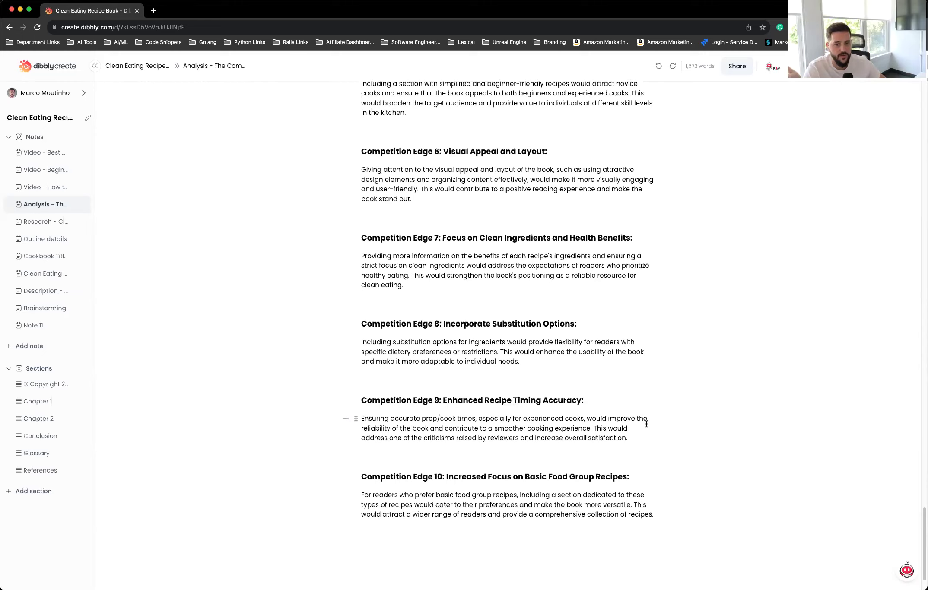
scroll(646, 424, "down", 2)
Go back through the analysis note's earlier sections to the list of weaknesses above Writing Style and Language
scroll(646, 422, "up", 15)
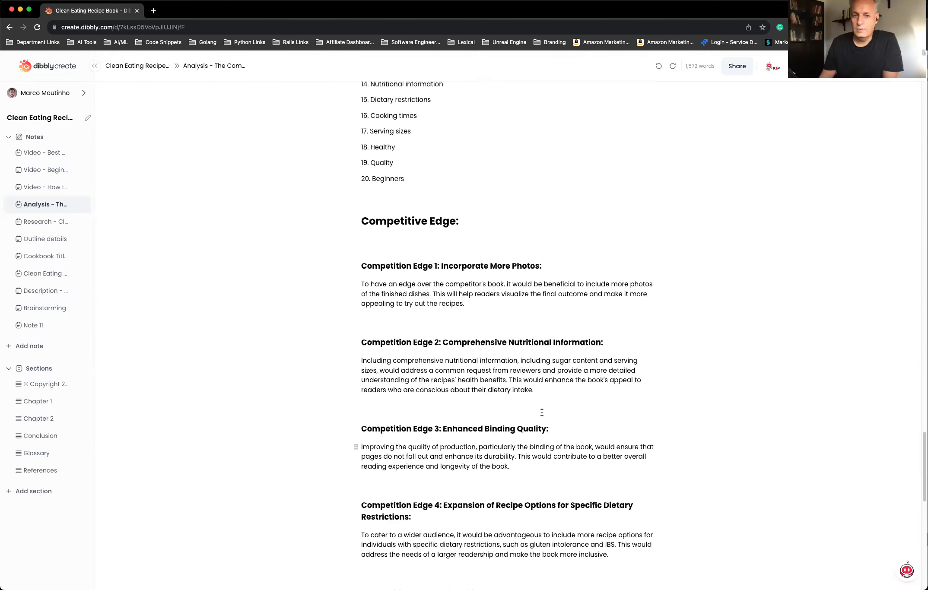
scroll(542, 412, "up", 4)
scroll(499, 445, "up", 8)
scroll(500, 446, "up", 10)
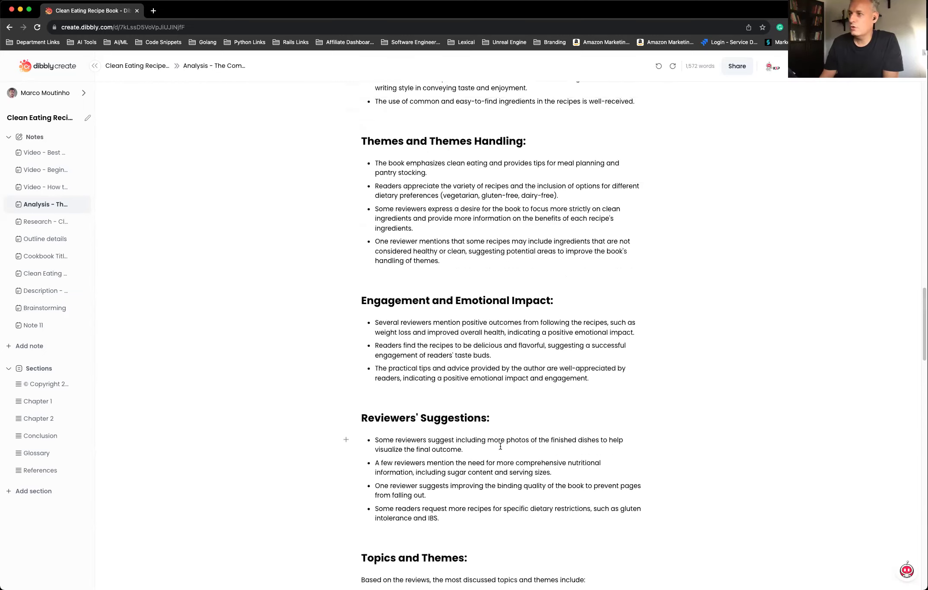
scroll(500, 447, "up", 5)
scroll(503, 430, "up", 6)
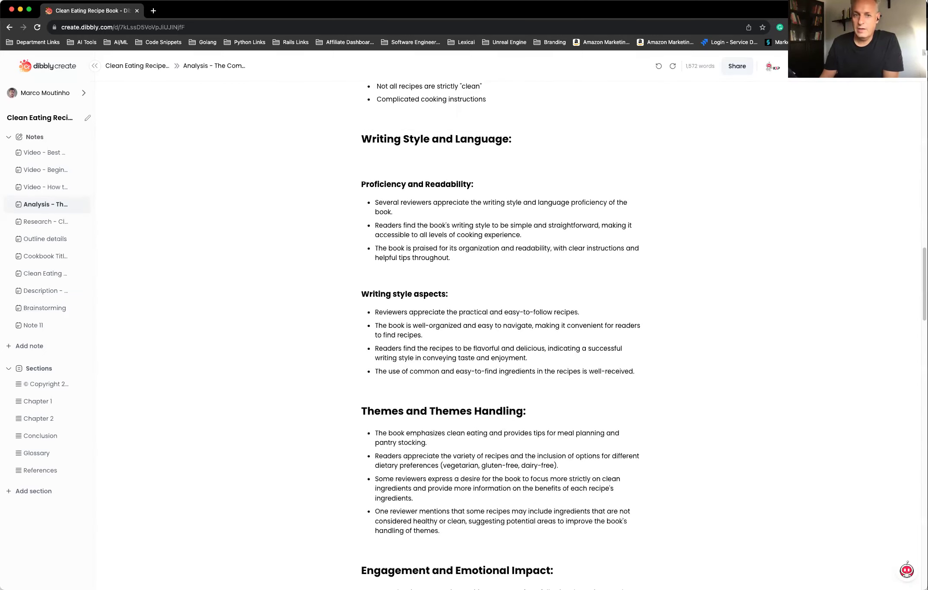
scroll(484, 331, "up", 5)
scroll(484, 331, "up", 4)
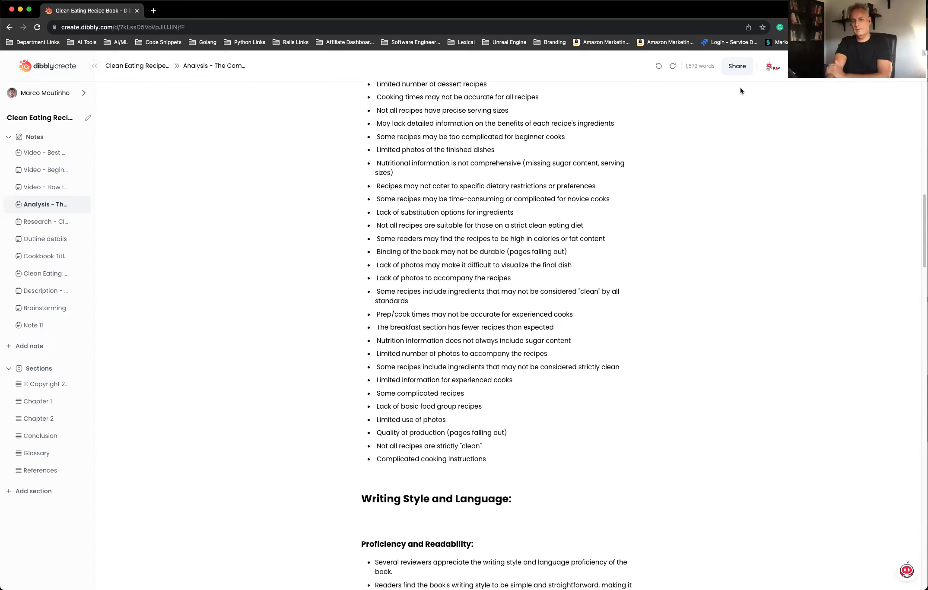
left_click(772, 67)
left_click(493, 160)
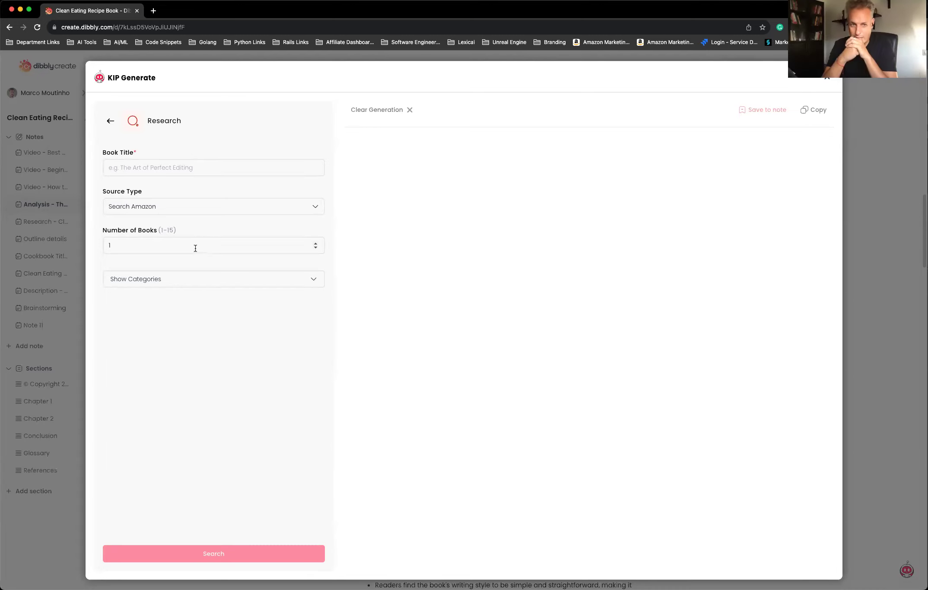
left_click(315, 244)
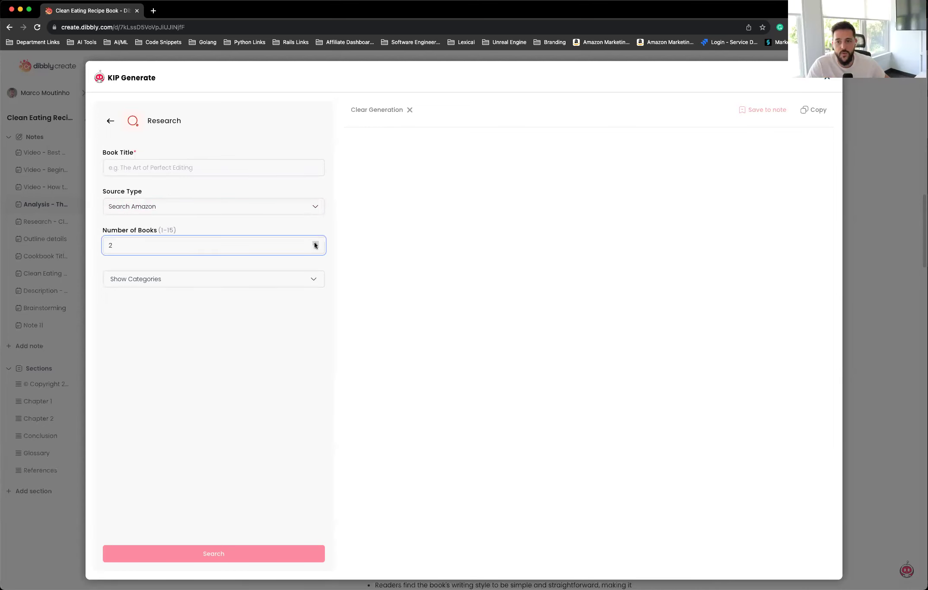
left_click(826, 79)
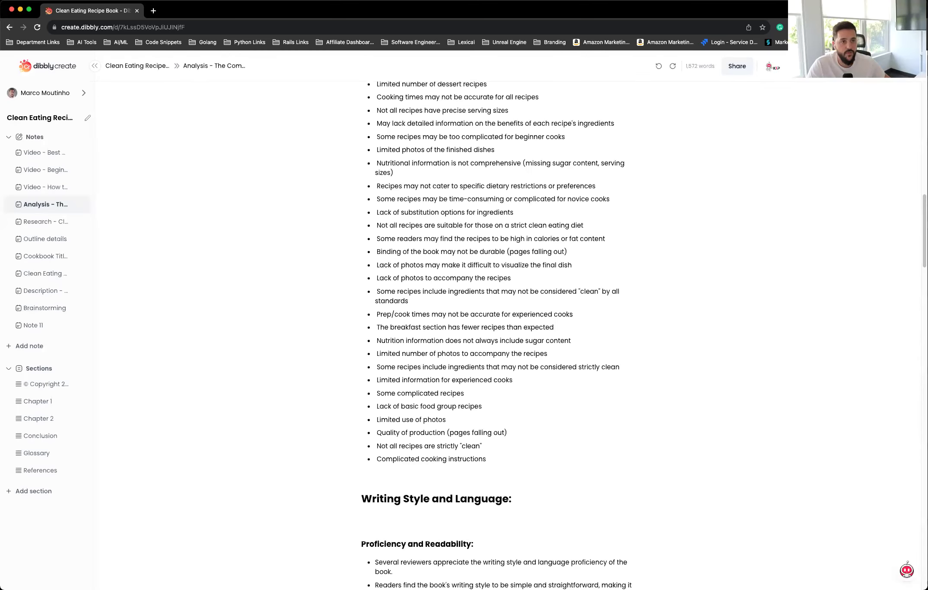
Open the Research history in KIP Generate, view the saved Keto Diet results, and return to the tool overview
left_click(772, 67)
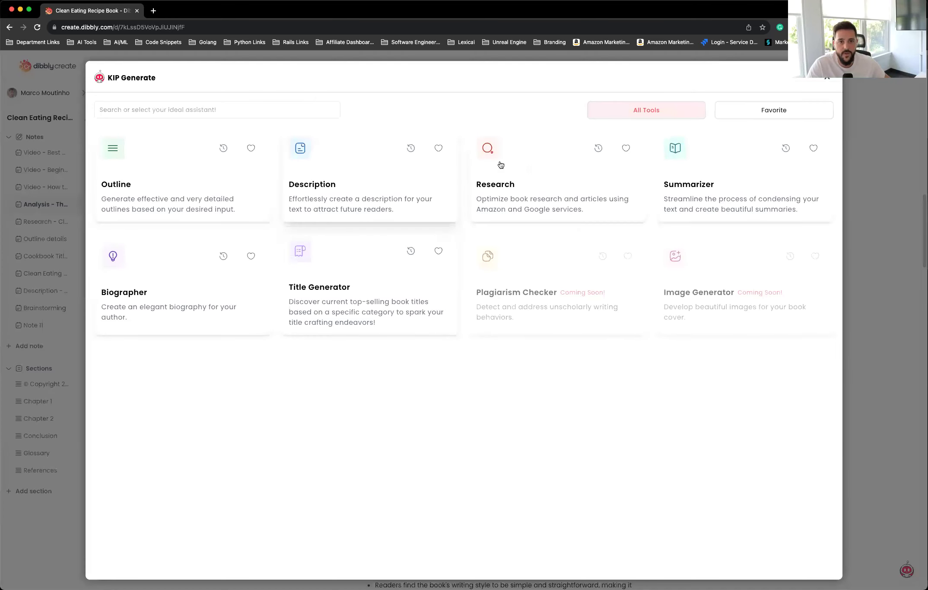
left_click(600, 147)
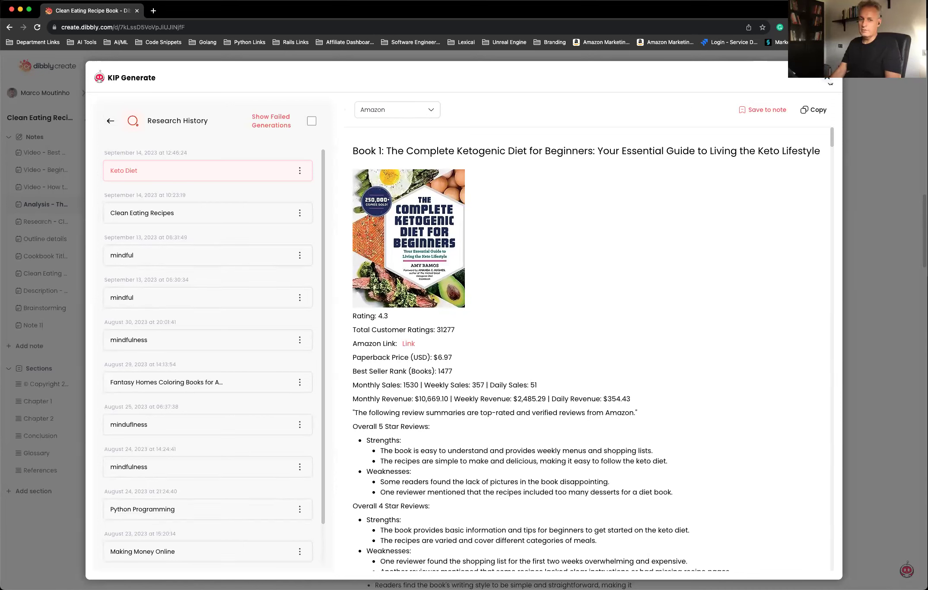
left_click(110, 121)
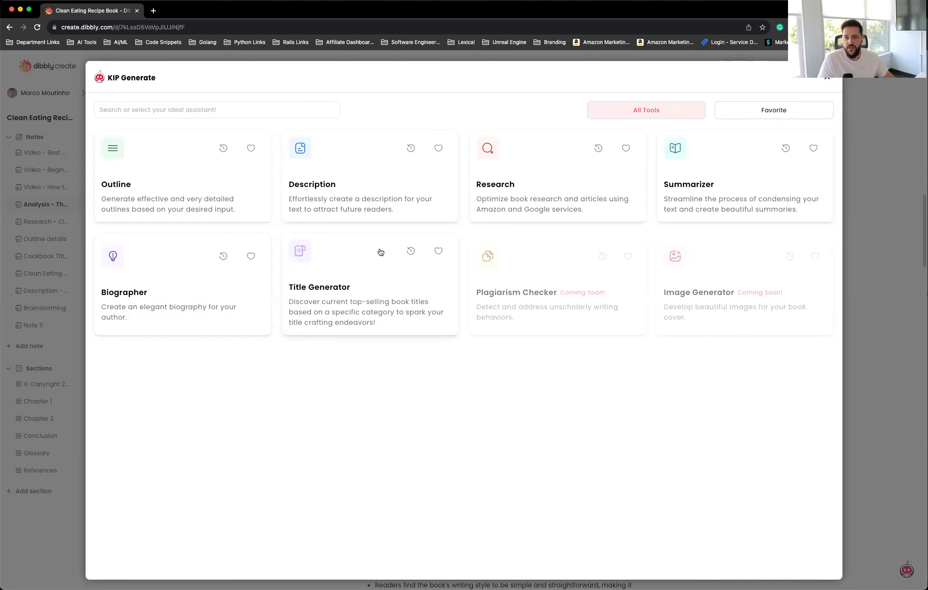
Examine the Title Generator history entry for Cookbooks, Food & Wine, including its keywords, themes, tropes and potential titles
left_click(410, 250)
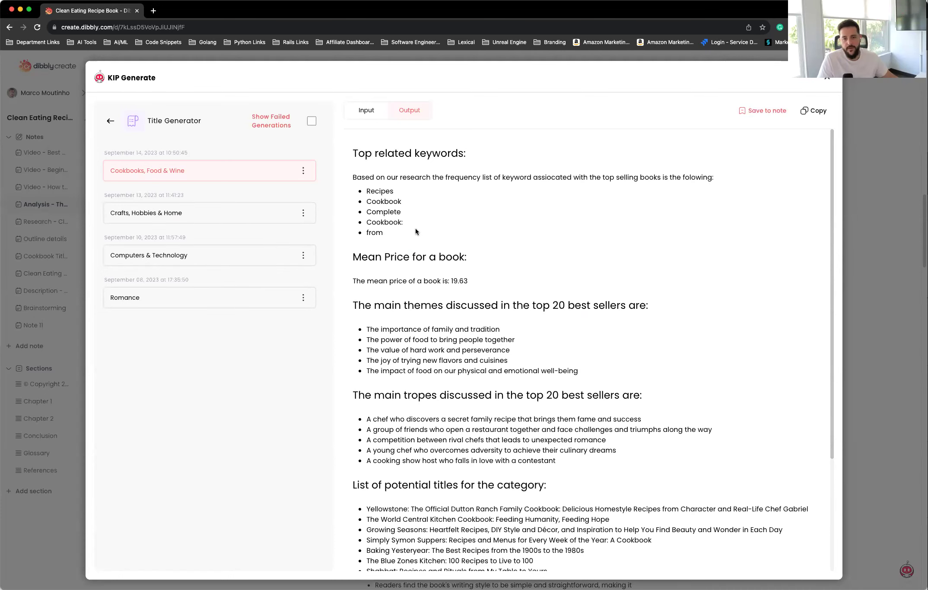
scroll(416, 232, "down", 5)
scroll(567, 216, "up", 5)
scroll(567, 216, "down", 2)
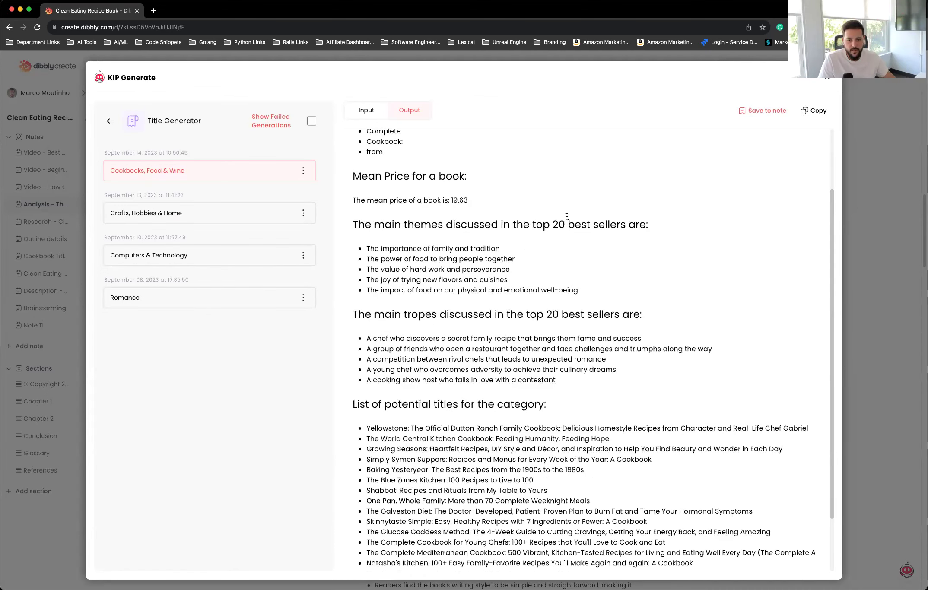
scroll(567, 218, "up", 1)
scroll(463, 419, "down", 3)
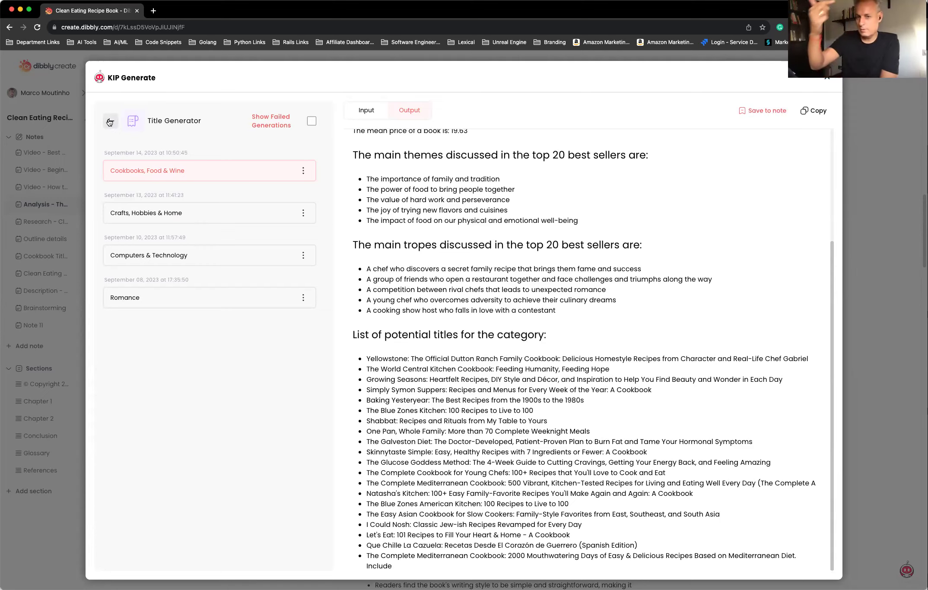
left_click(182, 217)
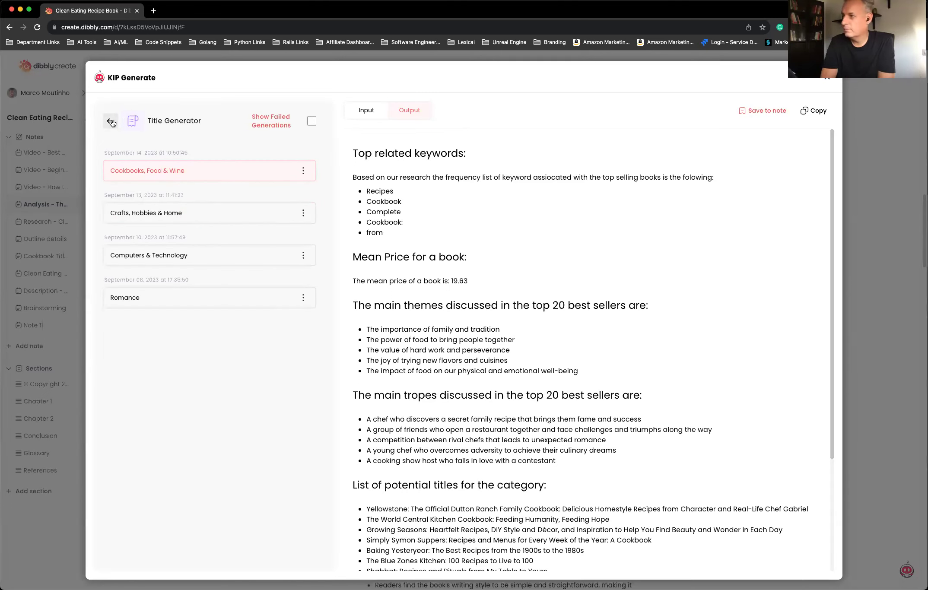
left_click(127, 127)
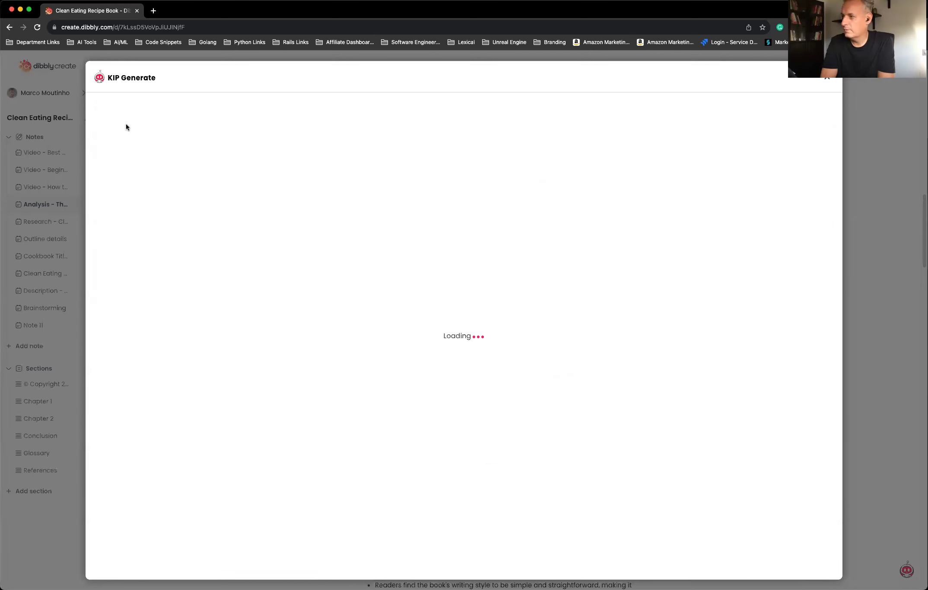
Start a Title Generator search for the Computers & Technology category, minimize and restore KIP Generate during the search, and return to the tool overview
left_click(332, 268)
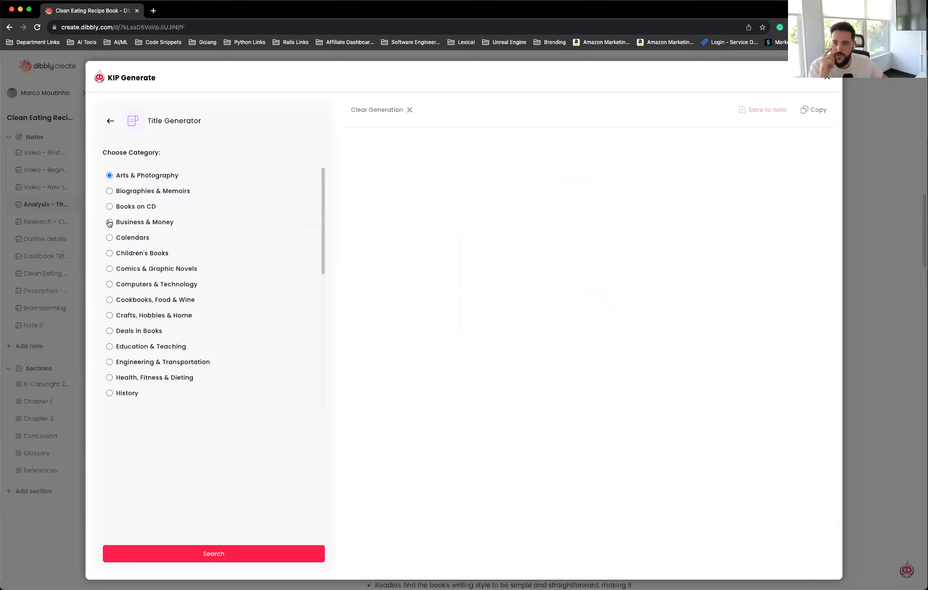
left_click(110, 285)
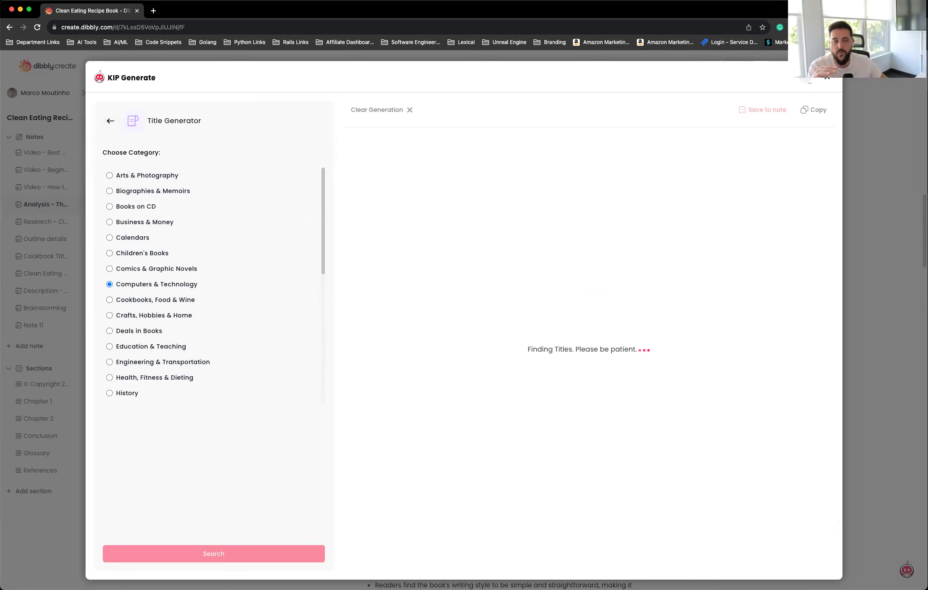
key("Escape")
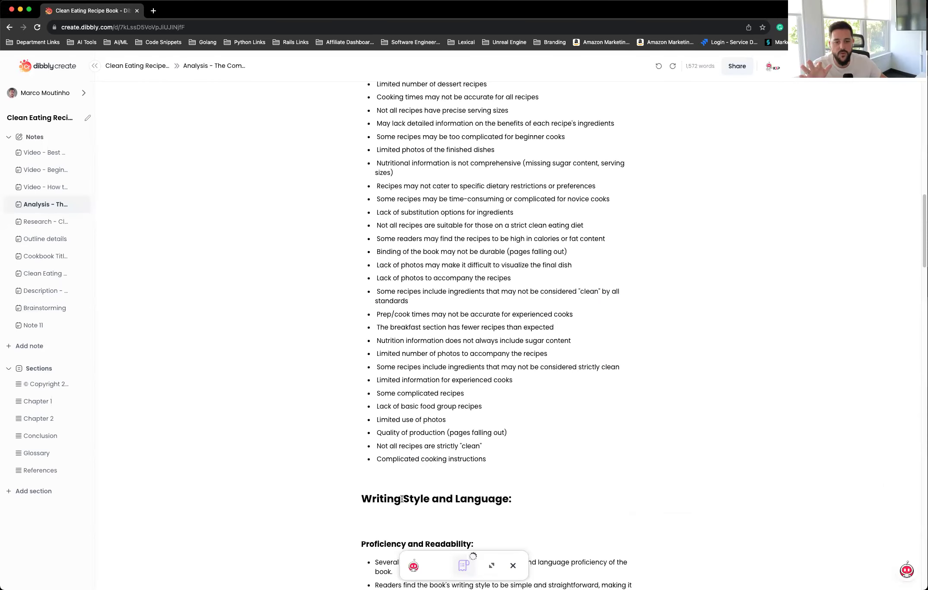
left_click(469, 566)
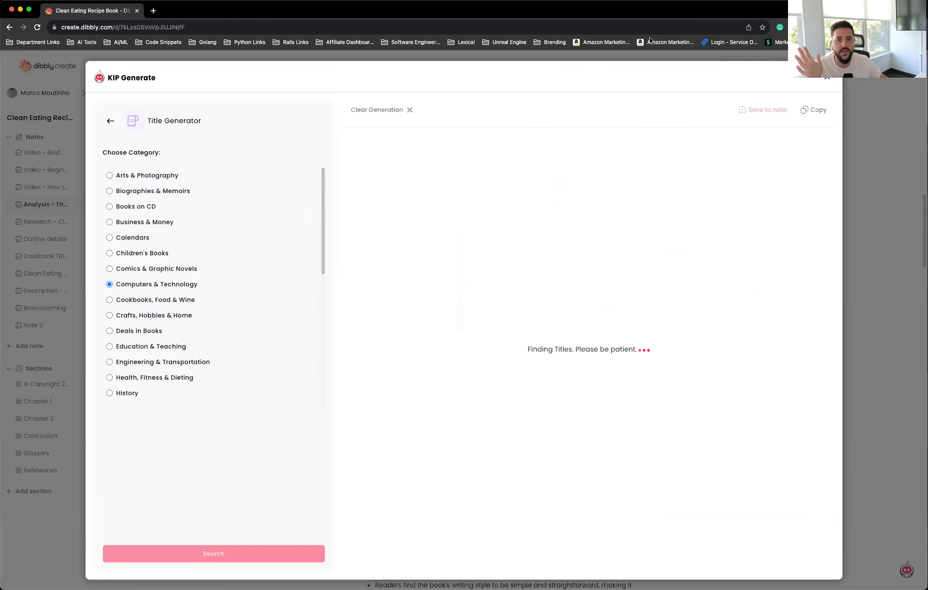
left_click(111, 122)
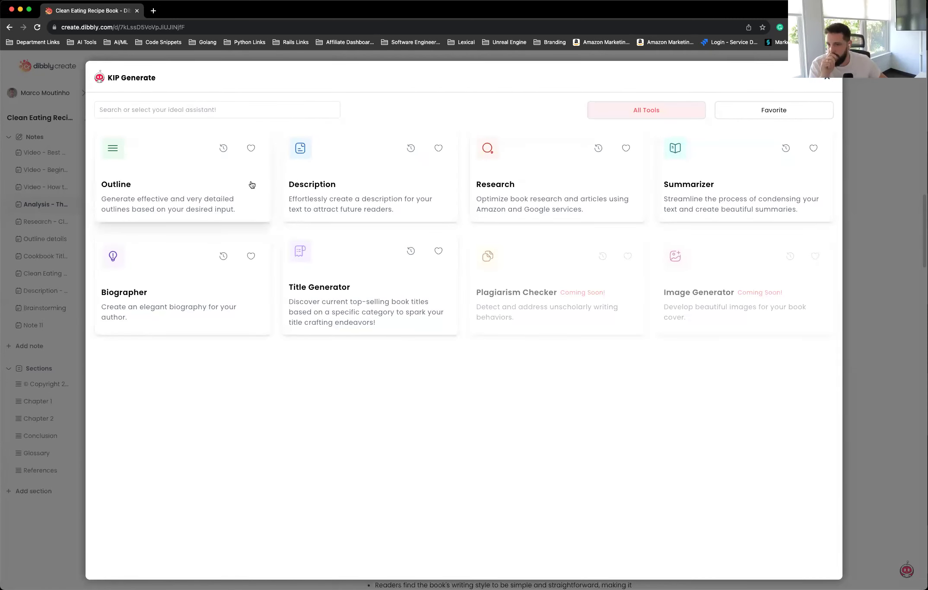
Open the Outline tool, set the book type to Non-Fiction, and look through the available audience types
left_click(227, 218)
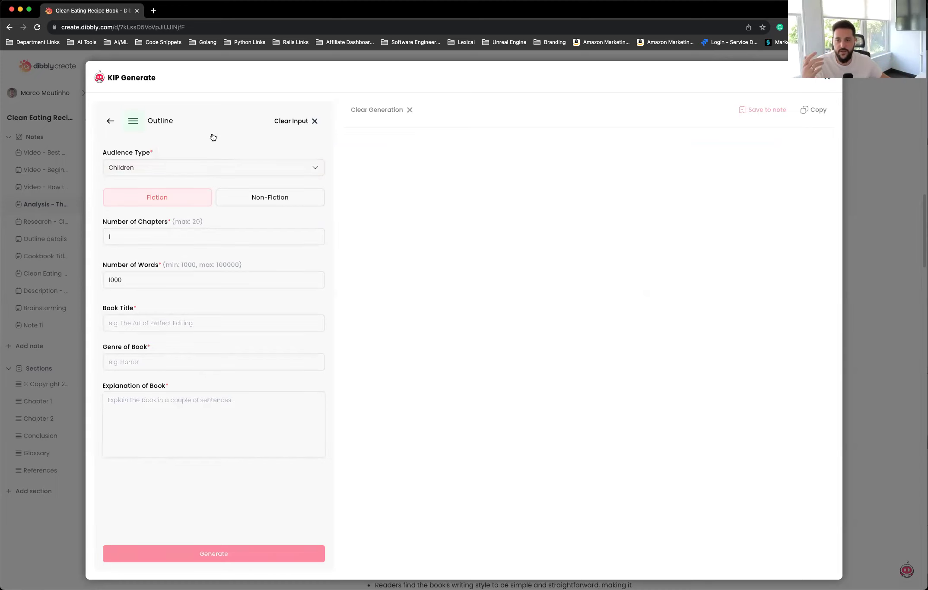
left_click(272, 205)
left_click(310, 166)
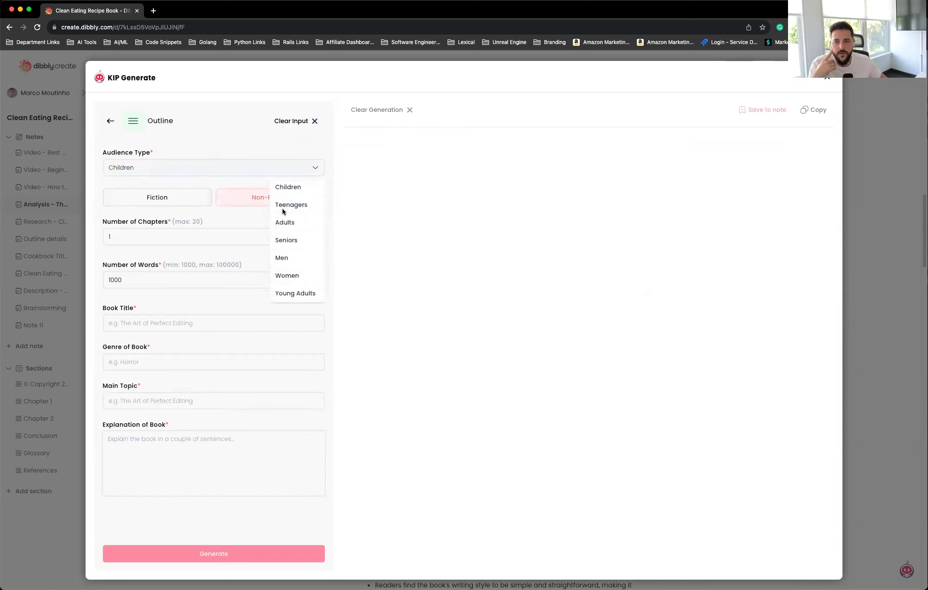
left_click(217, 220)
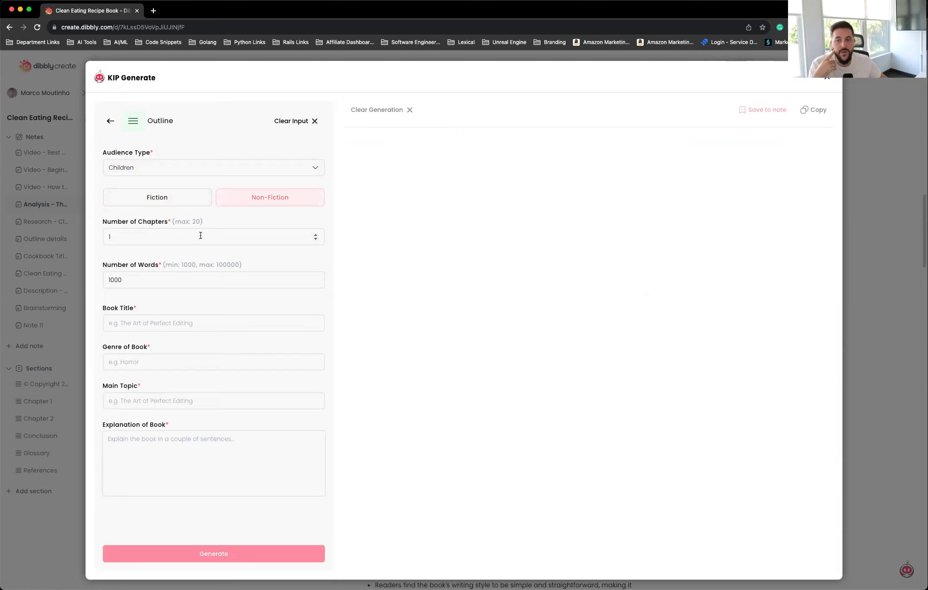
Go through the Outline form's fields for chapter count, book title, genre, main topic and book explanation without filling them in
left_click_drag(188, 221, 200, 221)
left_click(227, 235)
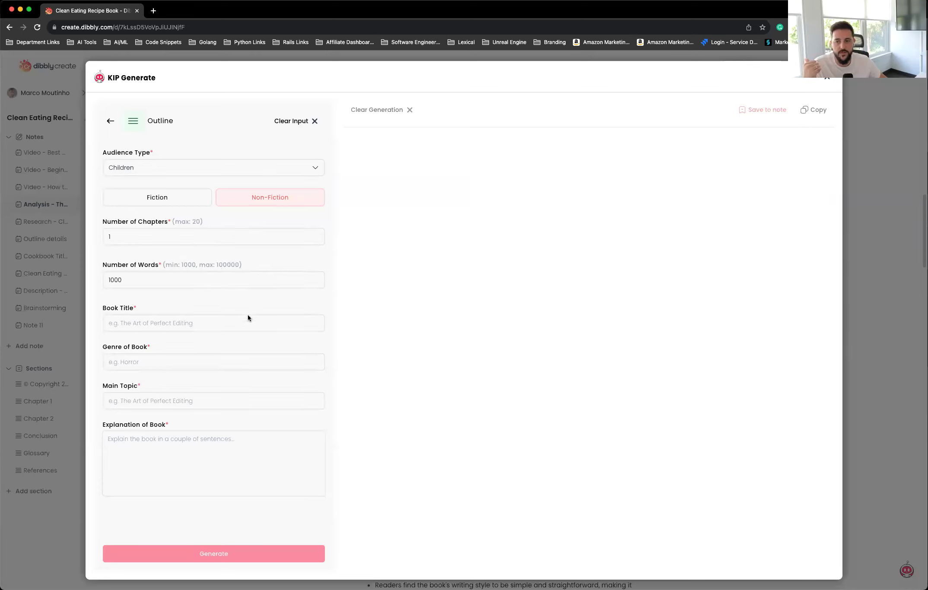
left_click(208, 323)
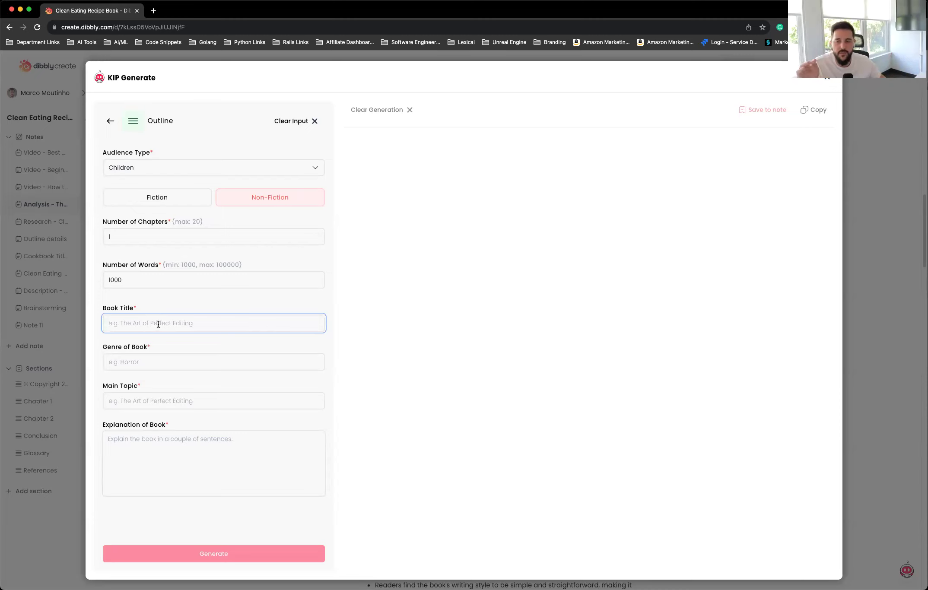
left_click(167, 362)
left_click(124, 401)
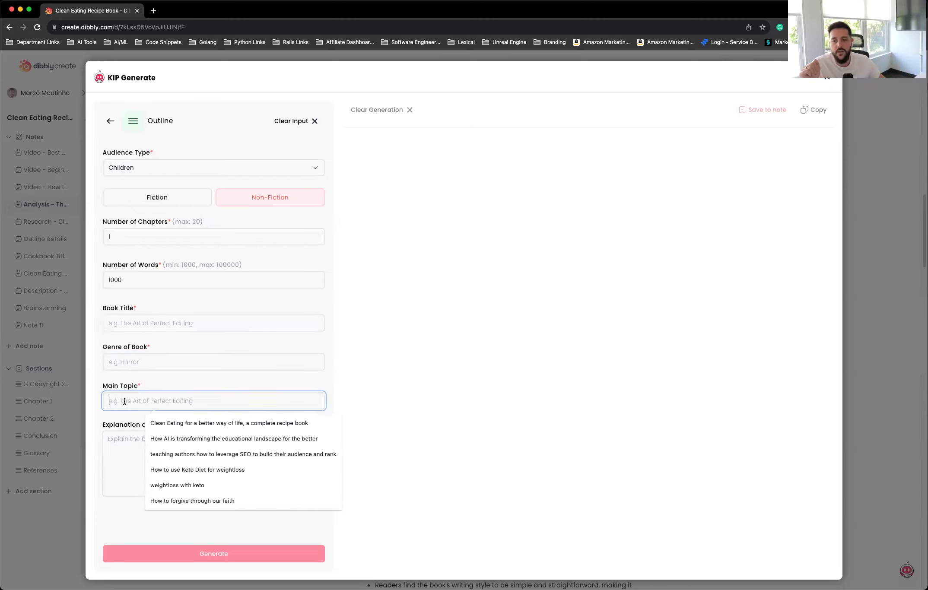
left_click(114, 444)
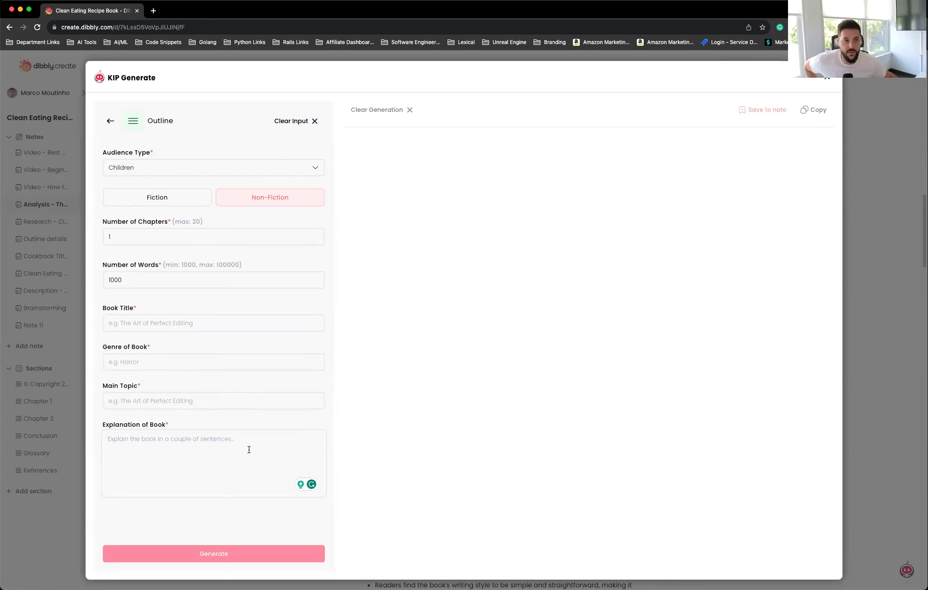
Open the Outline history and view the saved Forgiveness and Billionaire Romance outlines
left_click(111, 121)
left_click(222, 148)
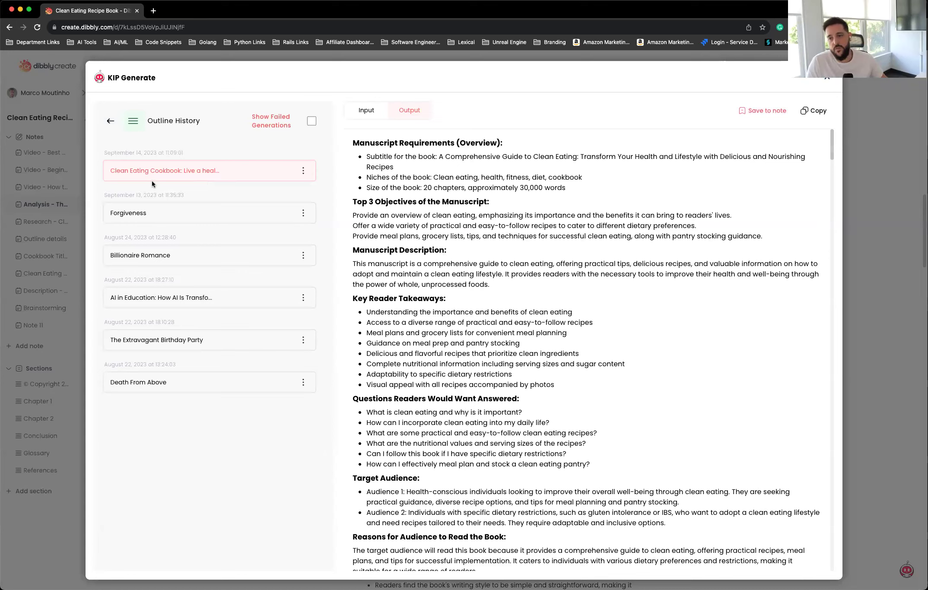
left_click(188, 222)
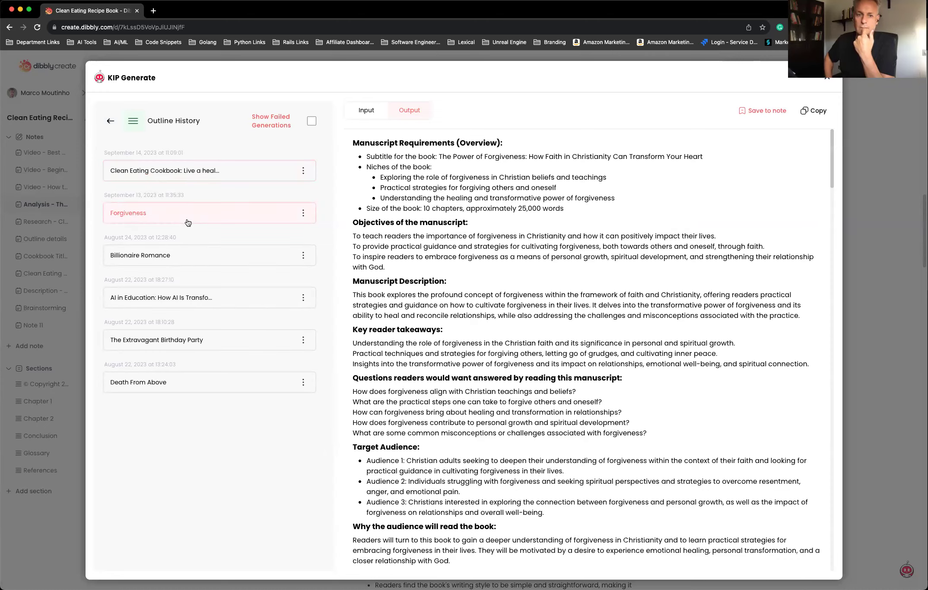
left_click(170, 255)
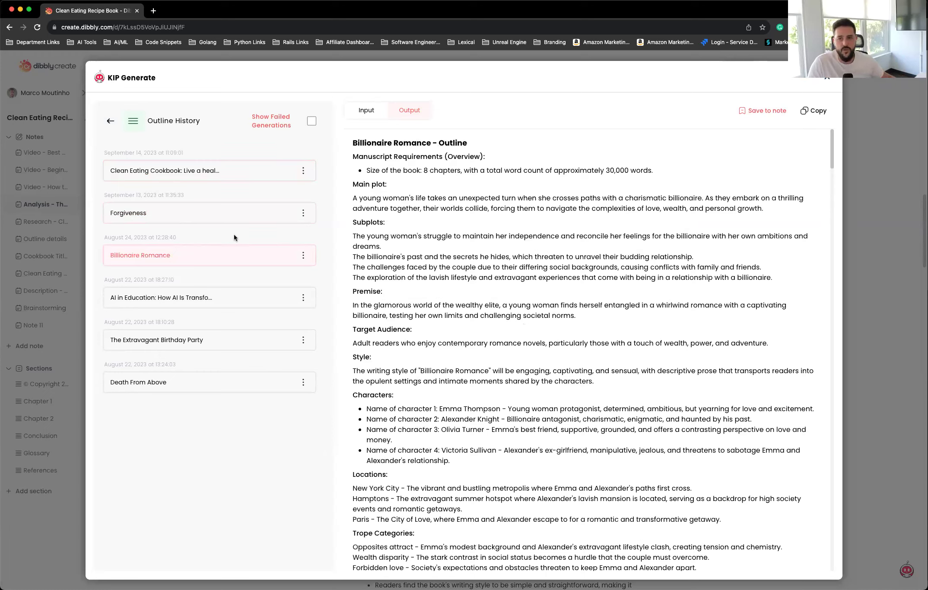
View the inputs of the saved Clean Eating Cookbook outline, including the full book explanation, and minimize KIP Generate
left_click(209, 172)
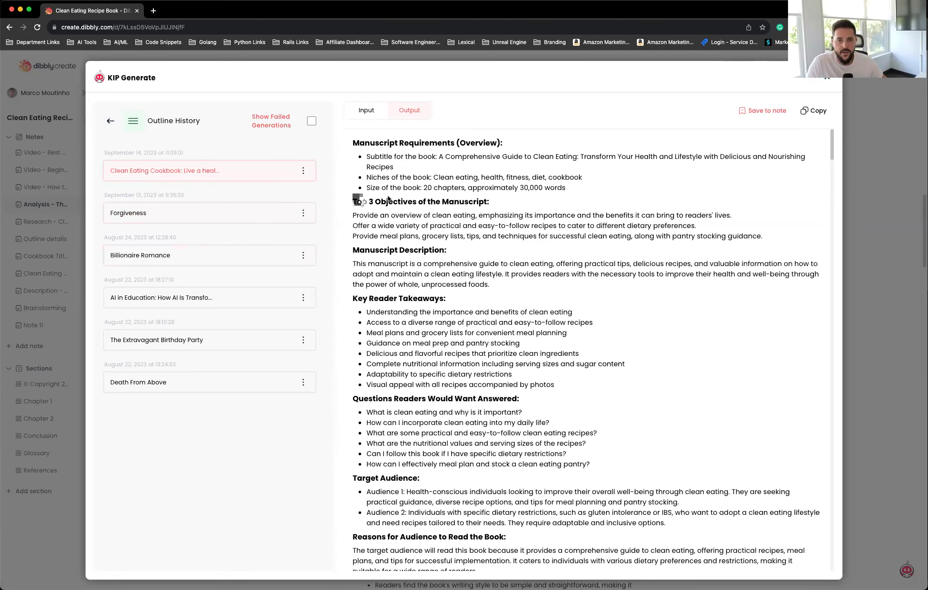
left_click(361, 118)
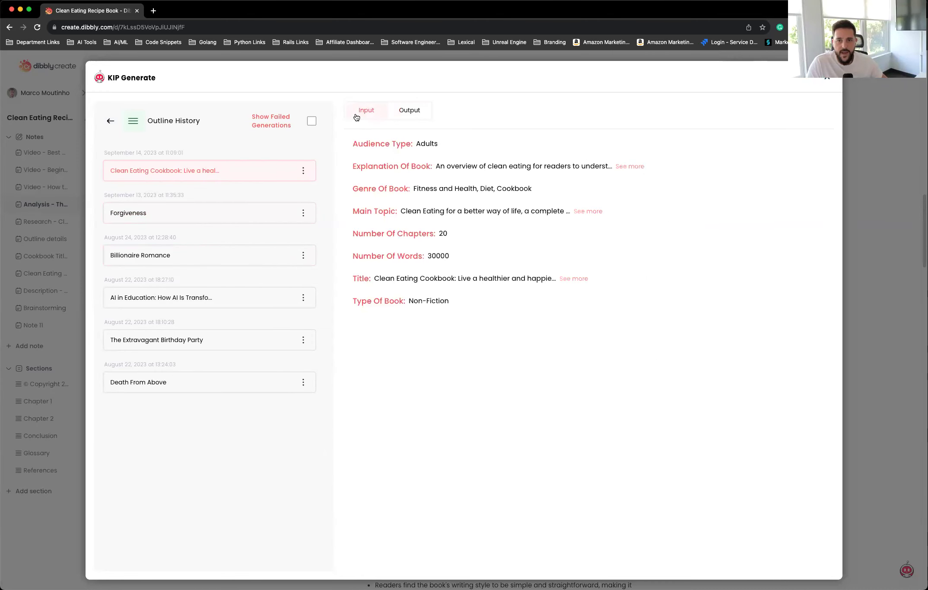
left_click(631, 166)
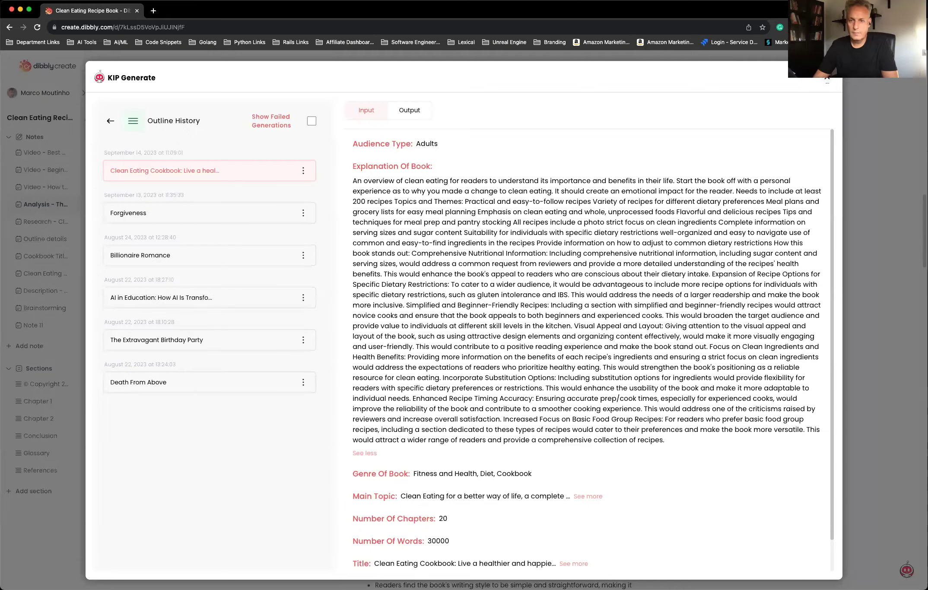
key("Escape")
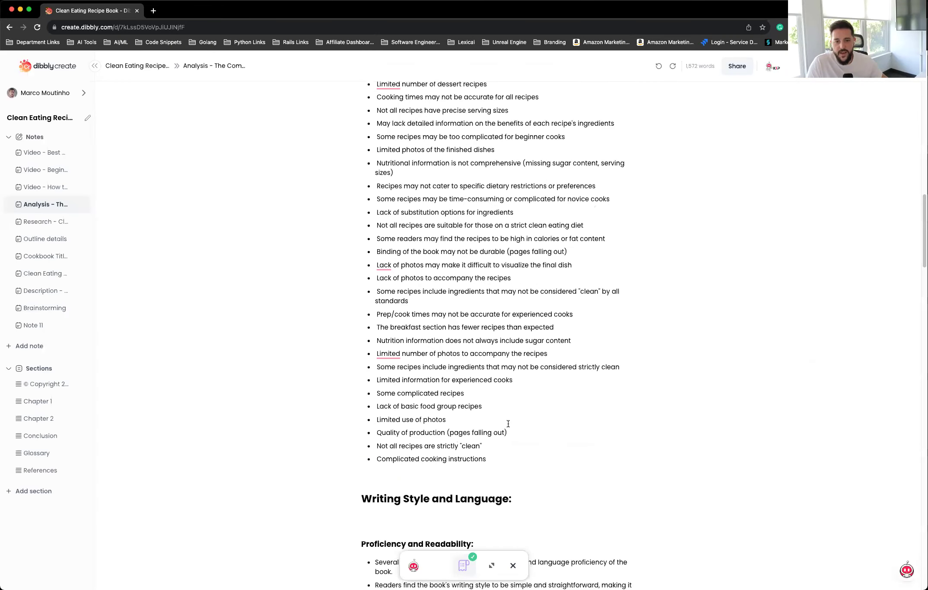
Open the Outline details note and review its book specifications, topics and themes, and how the book stands out
scroll(508, 424, "down", 6)
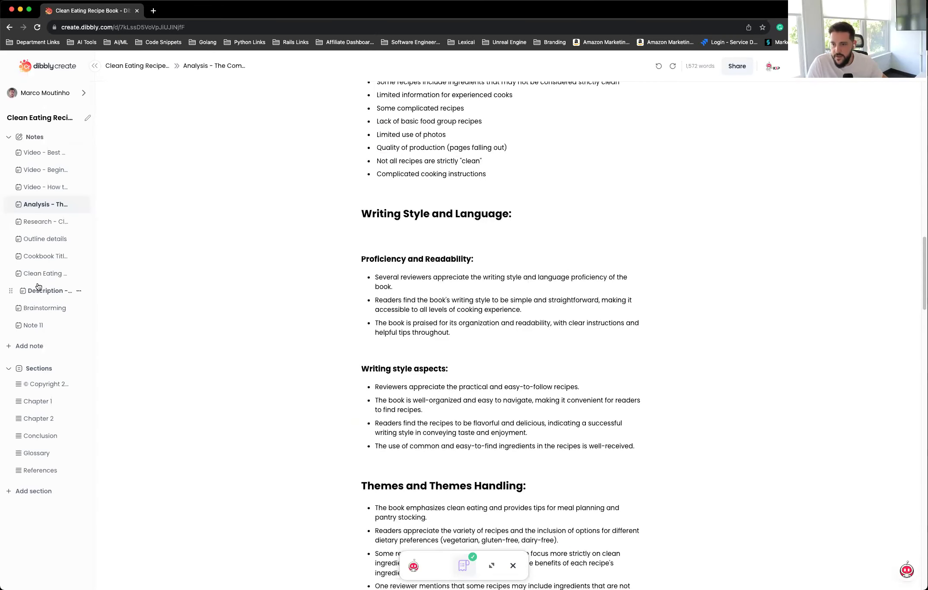
left_click(44, 239)
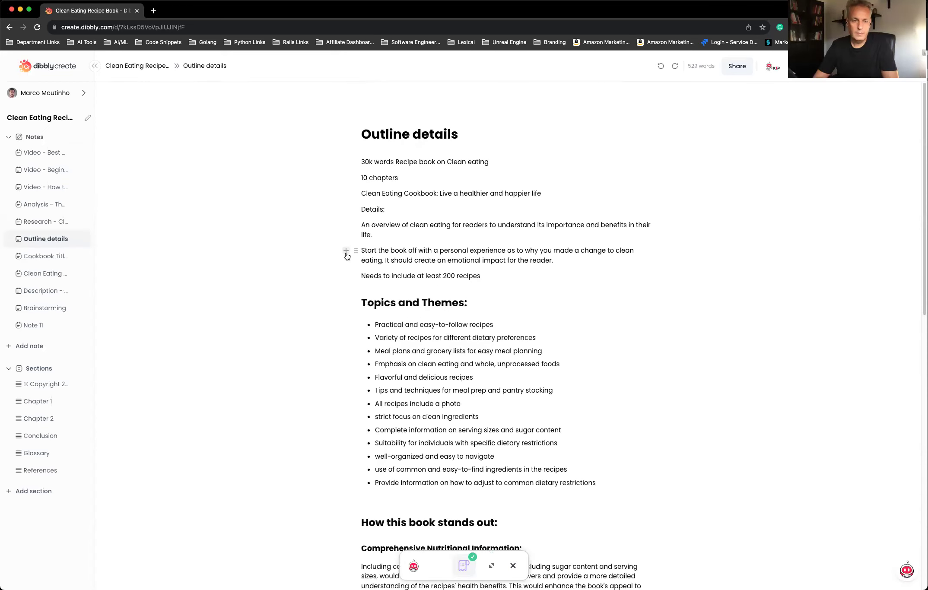
scroll(348, 255, "down", 3)
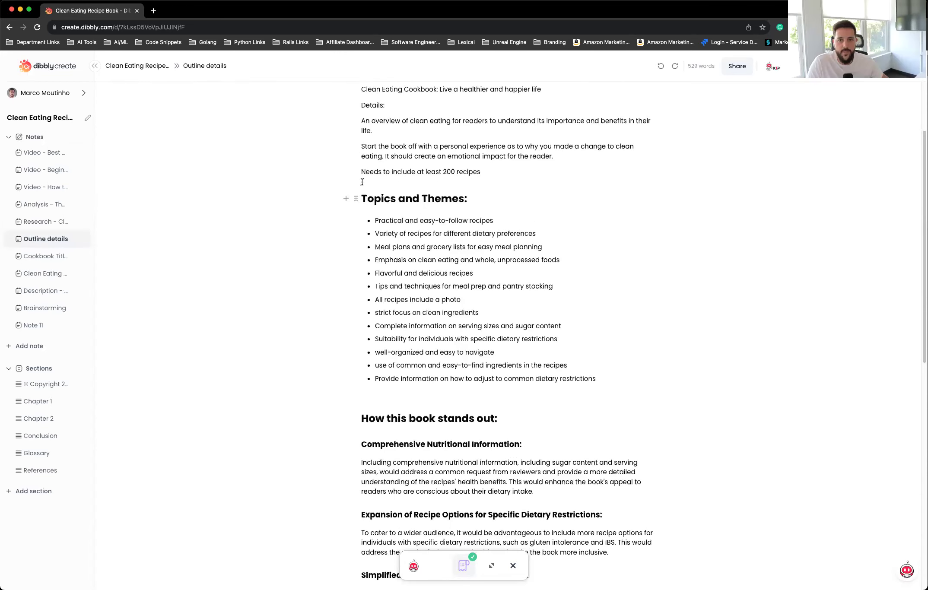
scroll(370, 386, "down", 1)
scroll(370, 386, "down", 2)
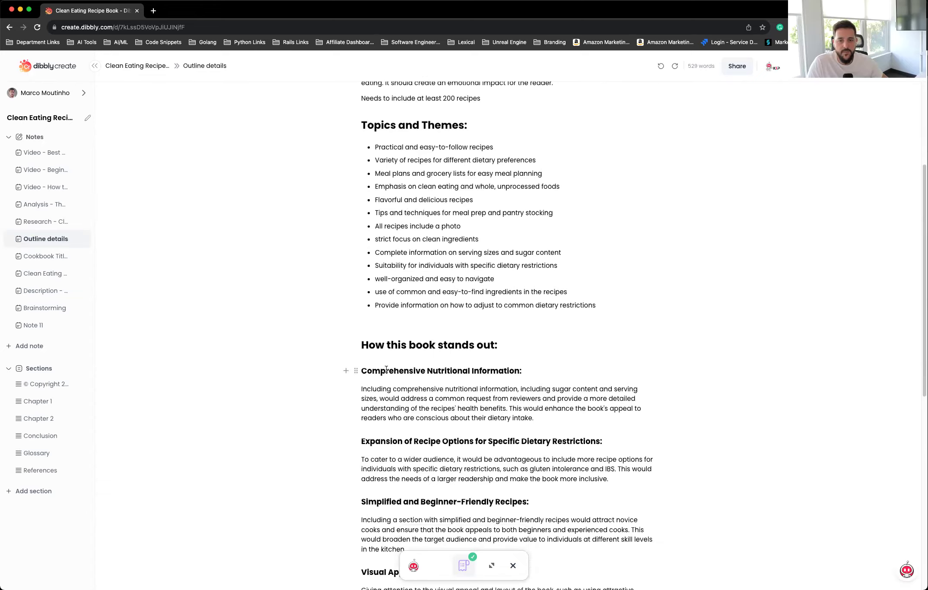
scroll(433, 422, "down", 5)
scroll(433, 421, "down", 4)
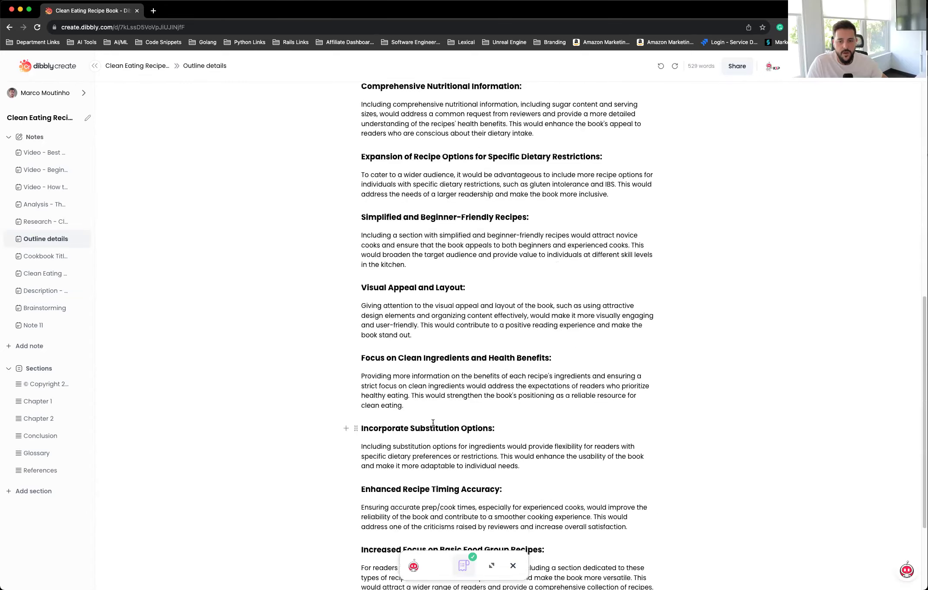
scroll(433, 422, "up", 14)
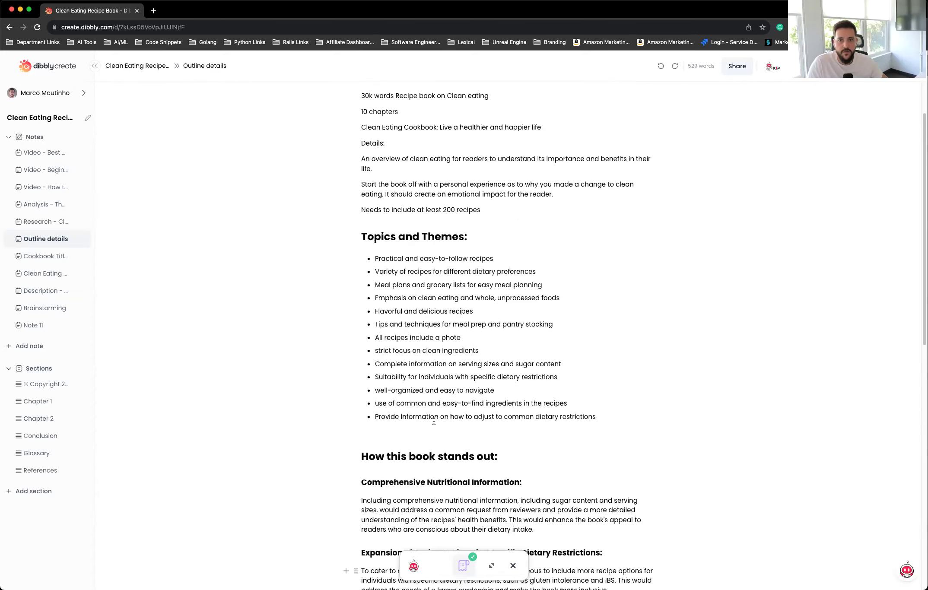
left_click_drag(362, 193, 550, 190)
left_click(313, 171)
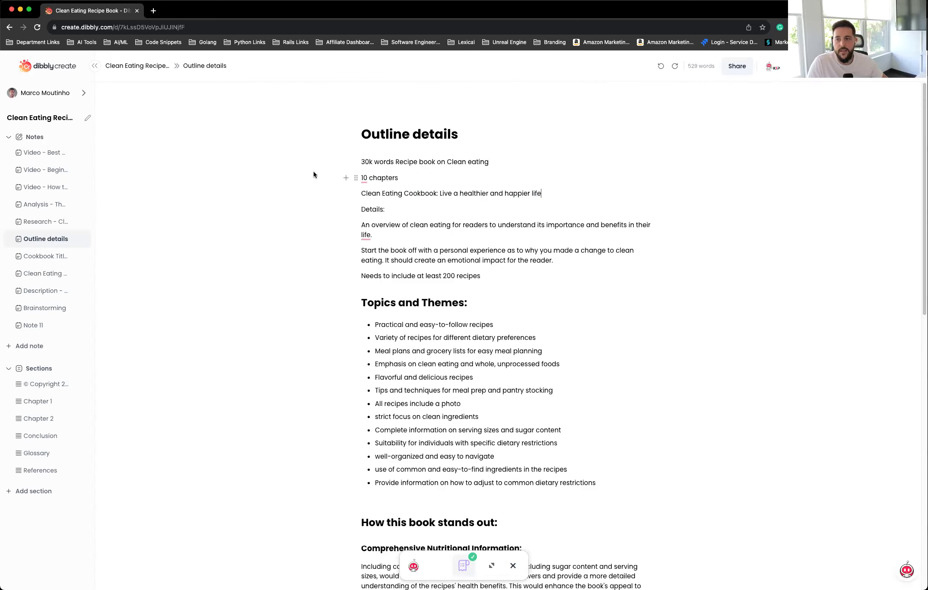
Restore KIP Generate, save the Clean Eating Cookbook outline as a note named "Clean Eating Outline", and open that note
left_click(772, 69)
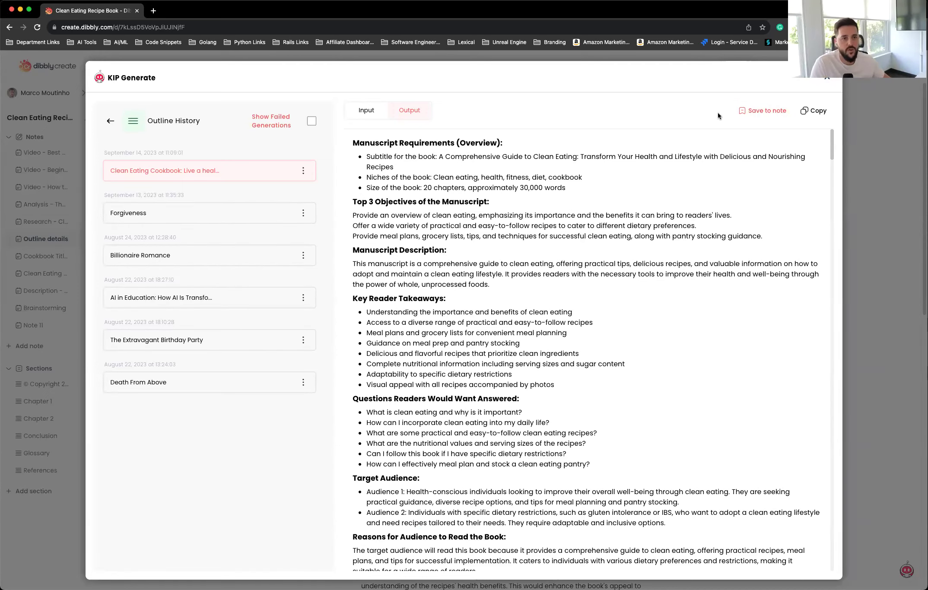
left_click(767, 110)
left_click(462, 322)
type("Clean Eating Outline")
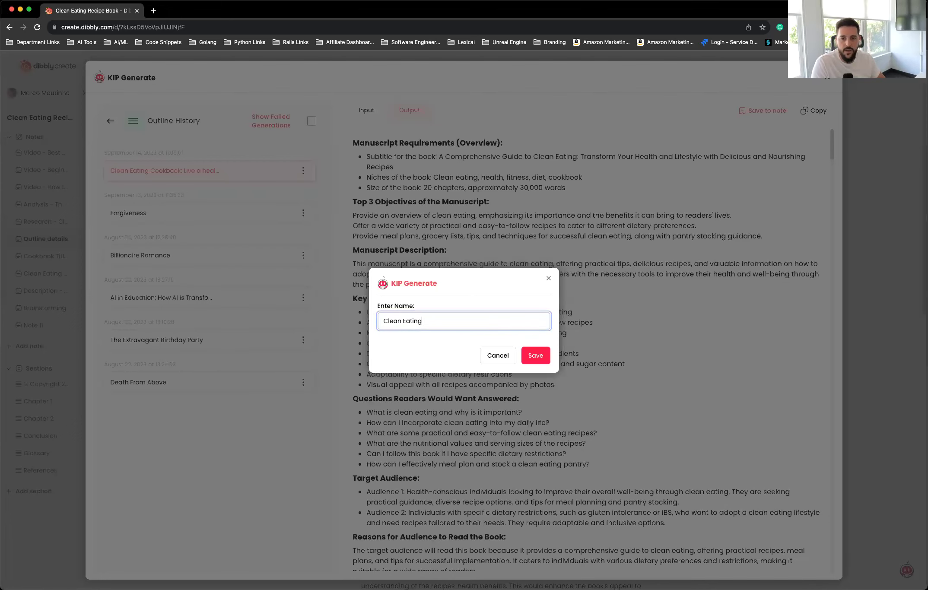
left_click(535, 355)
left_click(67, 345)
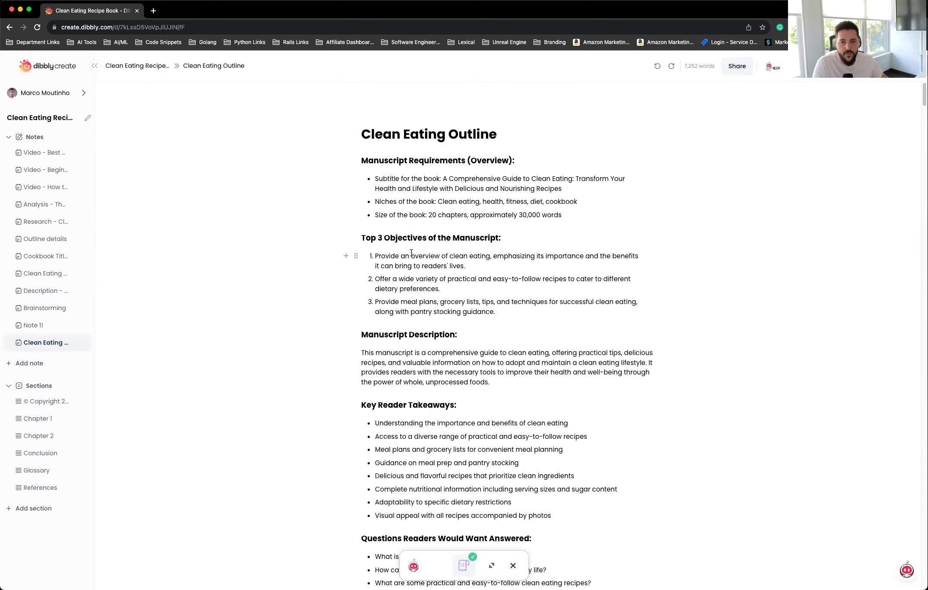
Examine the Clean Eating Outline note from the manuscript objectives and description through to the competition analysis and differentiation
scroll(429, 276, "down", 3)
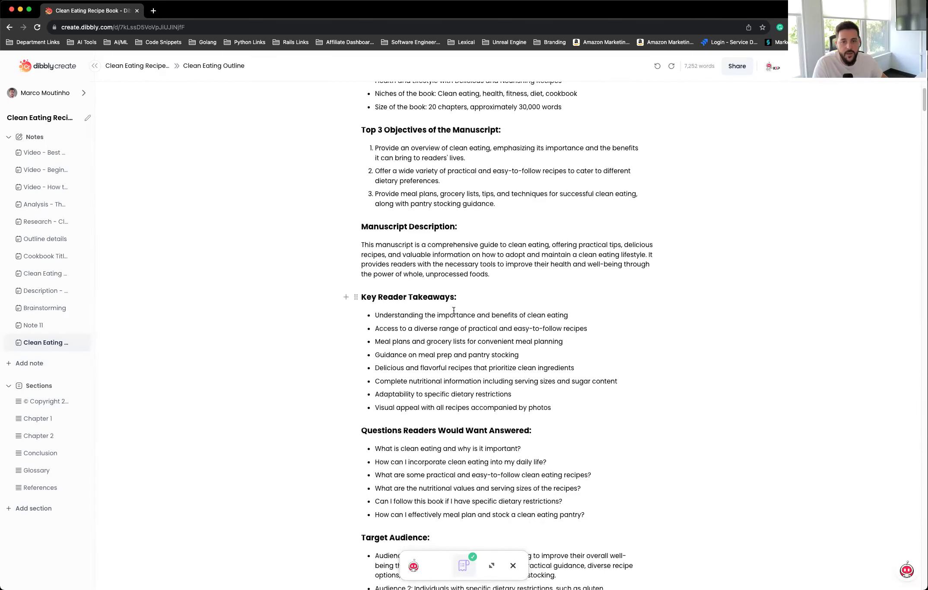
triple_click(493, 277)
left_click(522, 280)
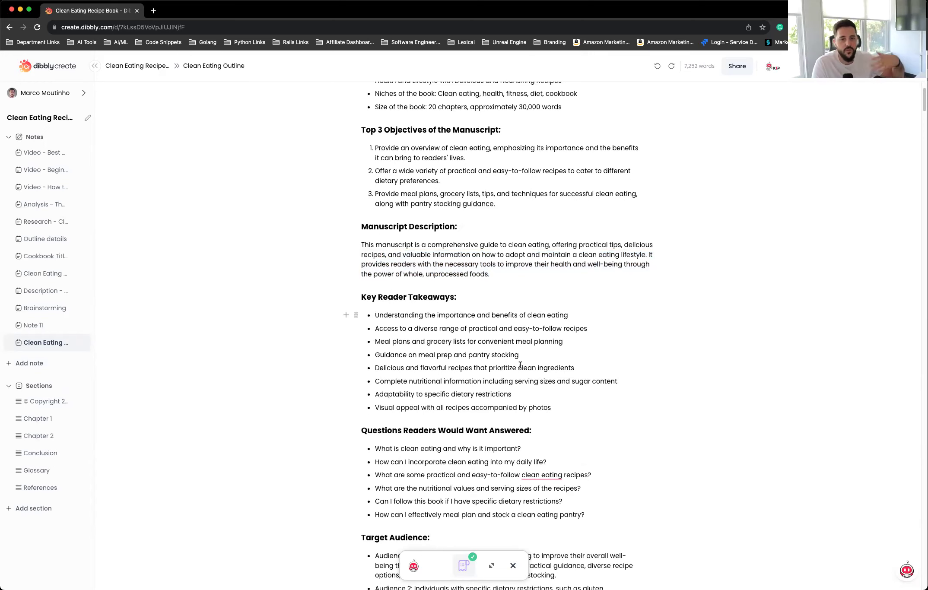
scroll(562, 398, "down", 3)
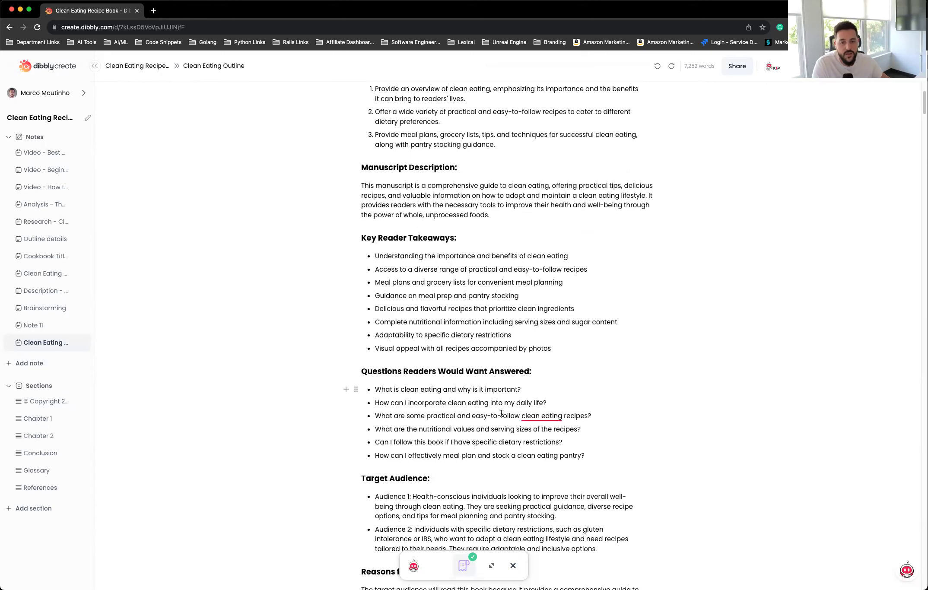
scroll(508, 422, "down", 3)
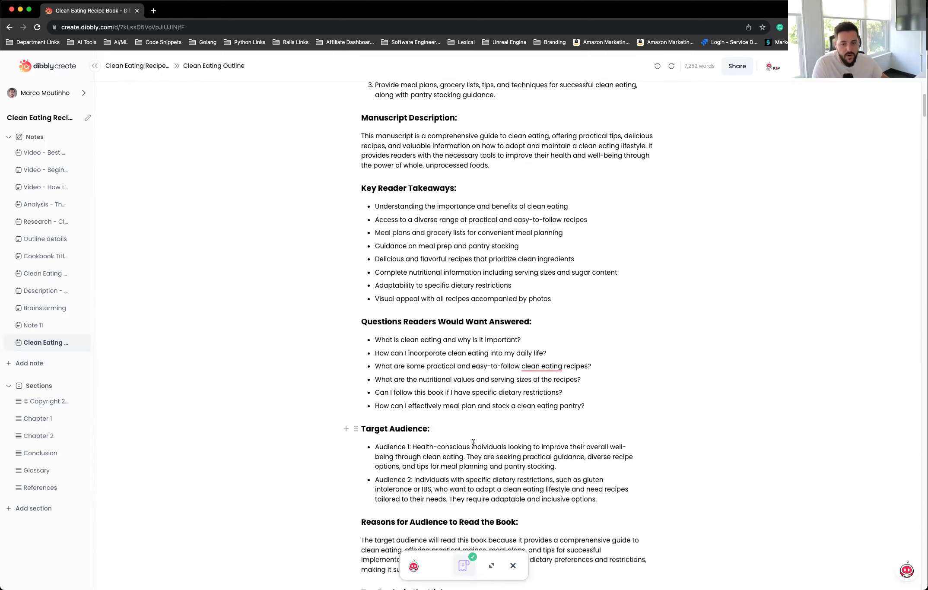
scroll(554, 473, "down", 6)
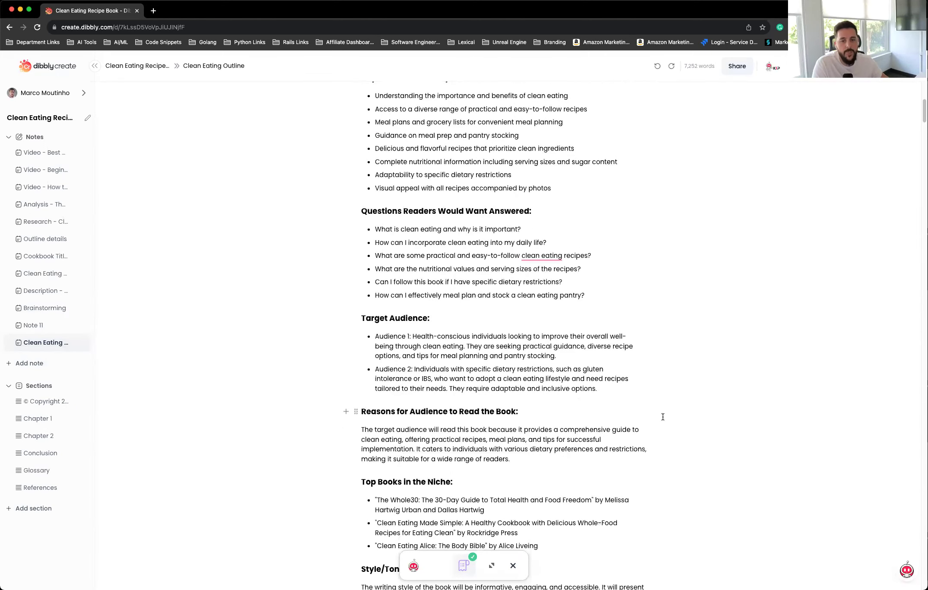
scroll(500, 456, "down", 2)
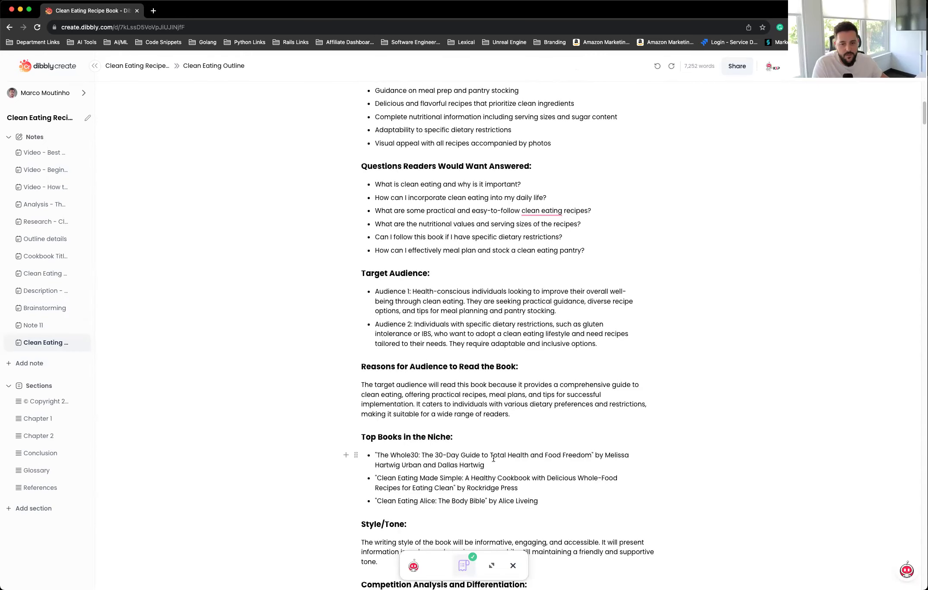
scroll(494, 458, "down", 7)
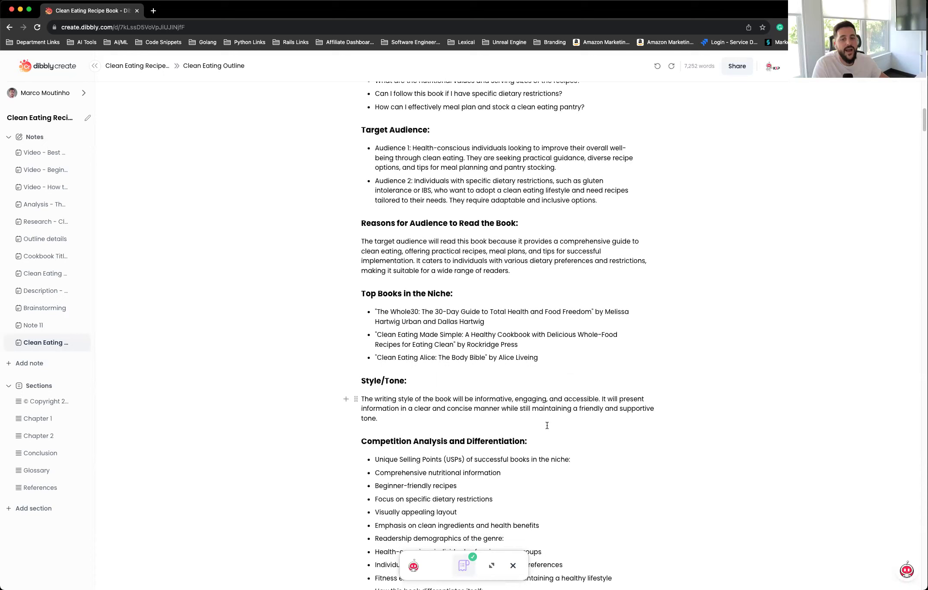
scroll(495, 414, "down", 5)
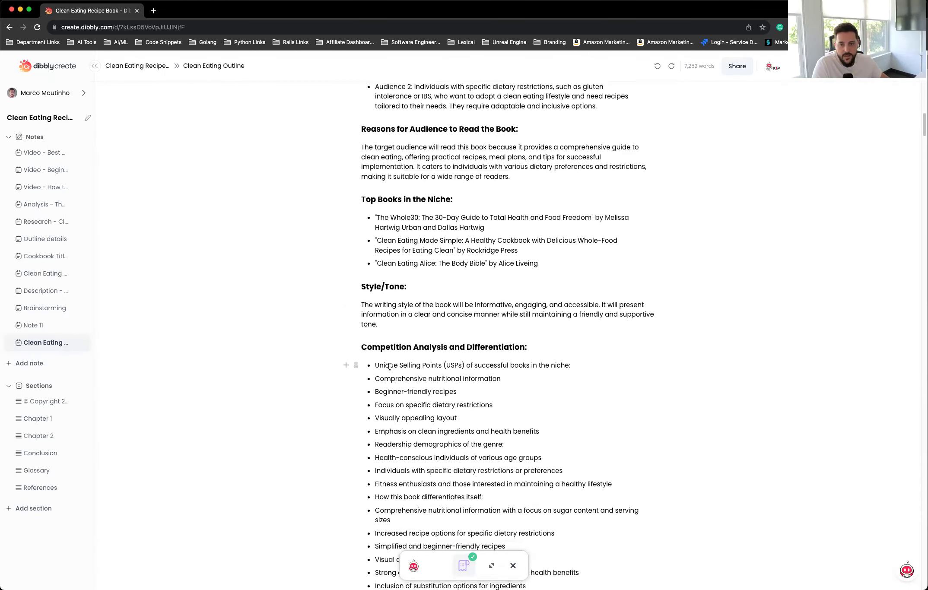
left_click_drag(374, 366, 571, 366)
left_click(580, 369)
scroll(418, 387, "down", 3)
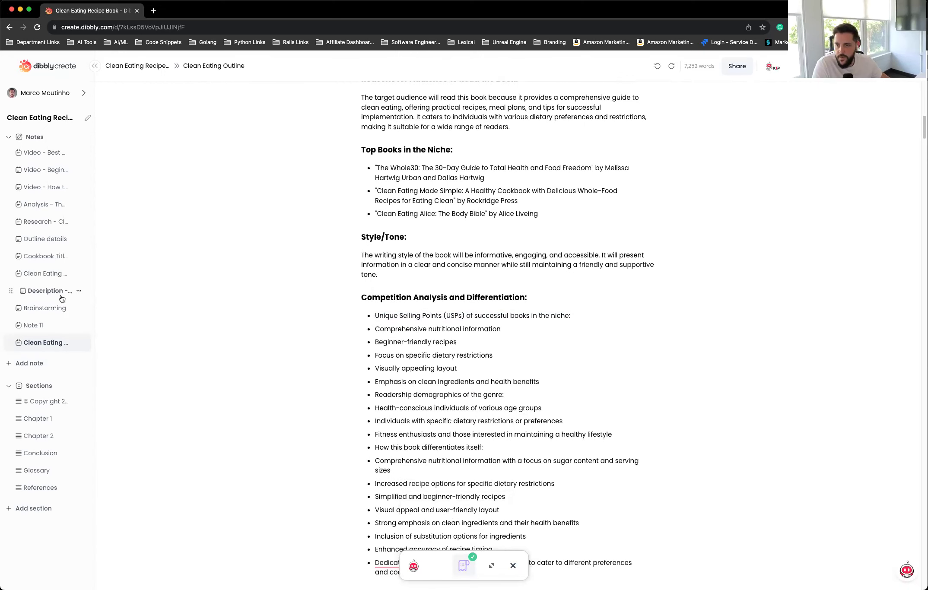
Open the existing Clean Eating Cookbook note and examine its formatted competition analysis, differentiation points and Chapter 1 summary
left_click(43, 276)
scroll(415, 322, "down", 10)
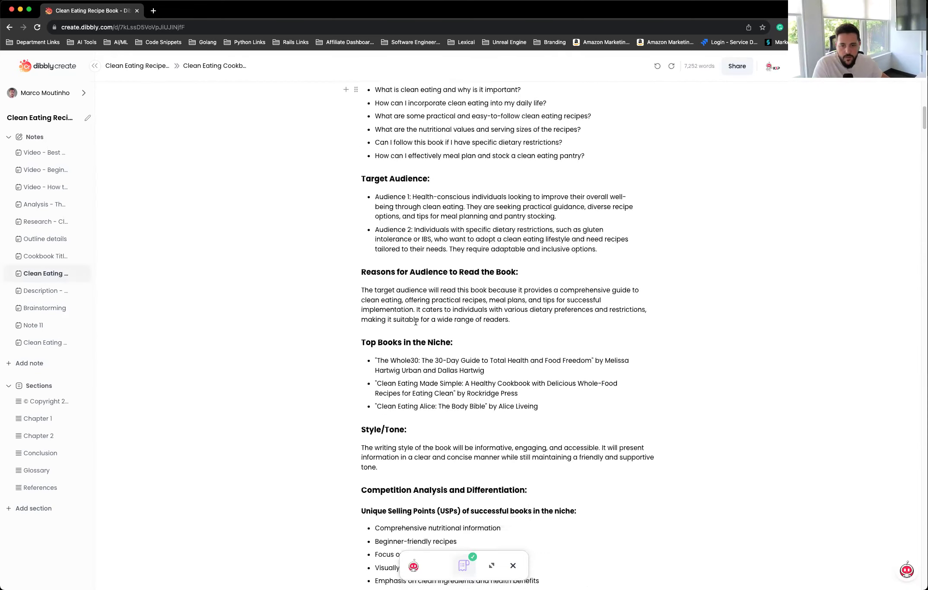
scroll(415, 322, "down", 15)
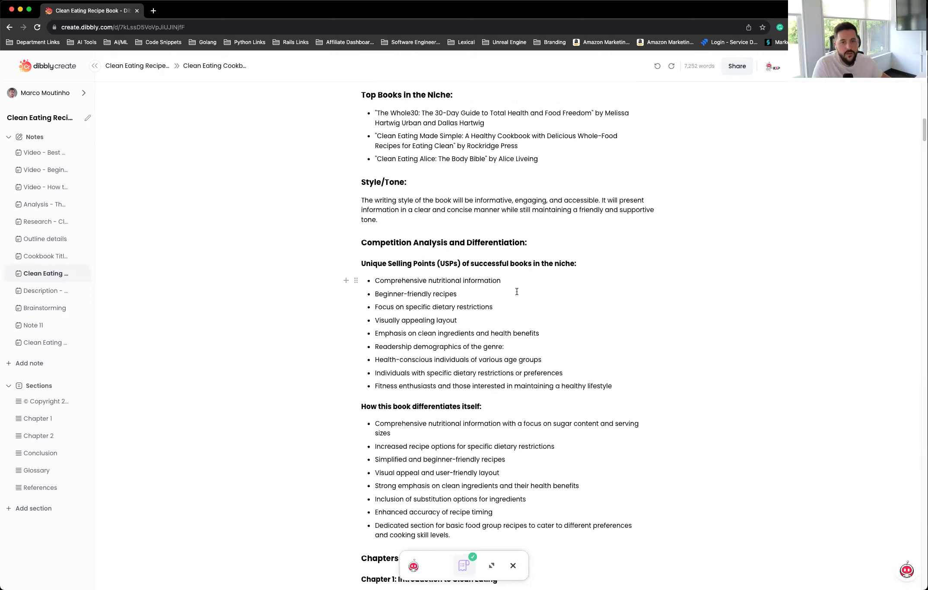
left_click_drag(619, 383, 374, 280)
left_click(467, 406)
scroll(467, 407, "down", 3)
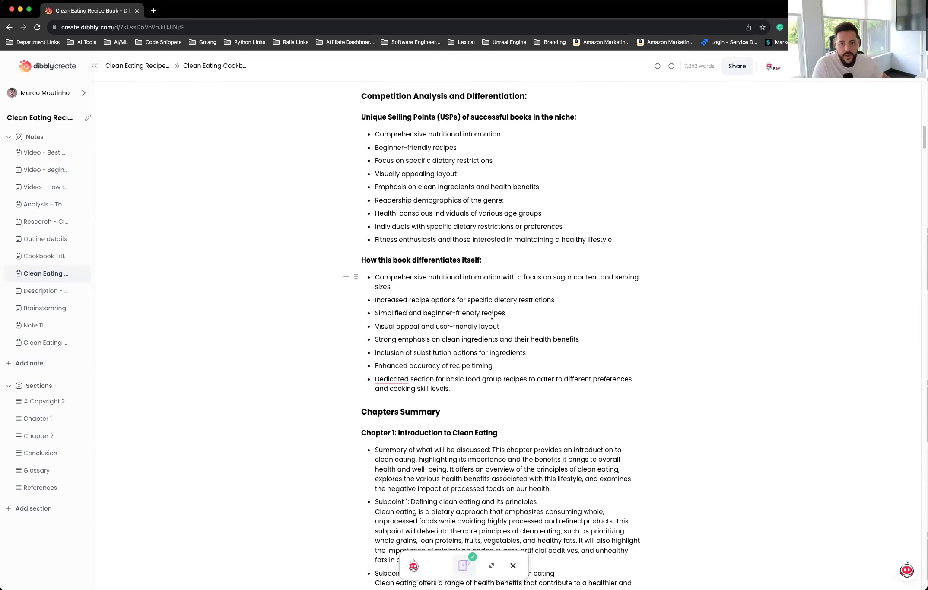
scroll(565, 341, "down", 1)
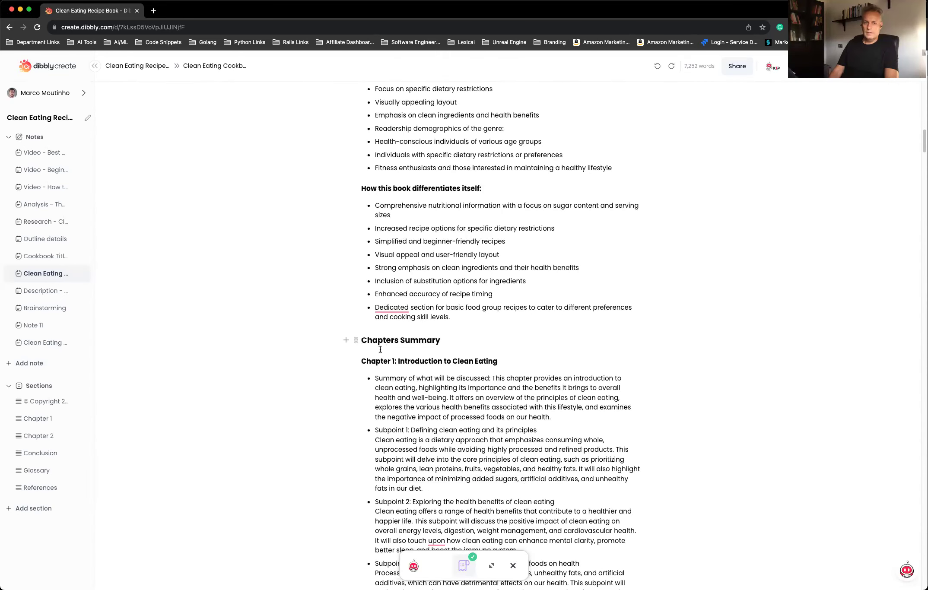
scroll(417, 437, "down", 3)
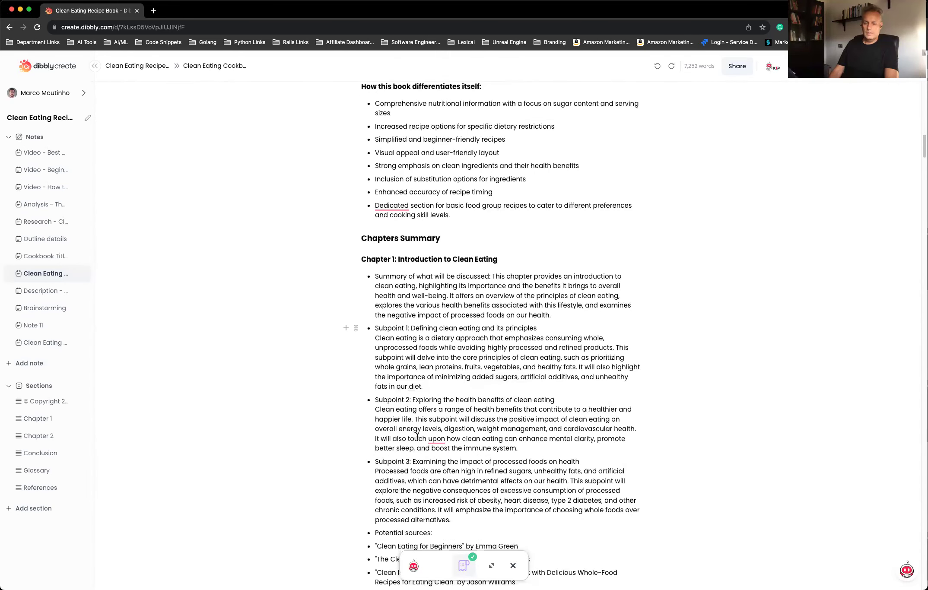
Examine the summaries, subpoints and potential sources of Chapters 1 to 4 in the Clean Eating Cookbook outline note
scroll(476, 379, "down", 2)
scroll(477, 383, "down", 5)
scroll(478, 380, "down", 14)
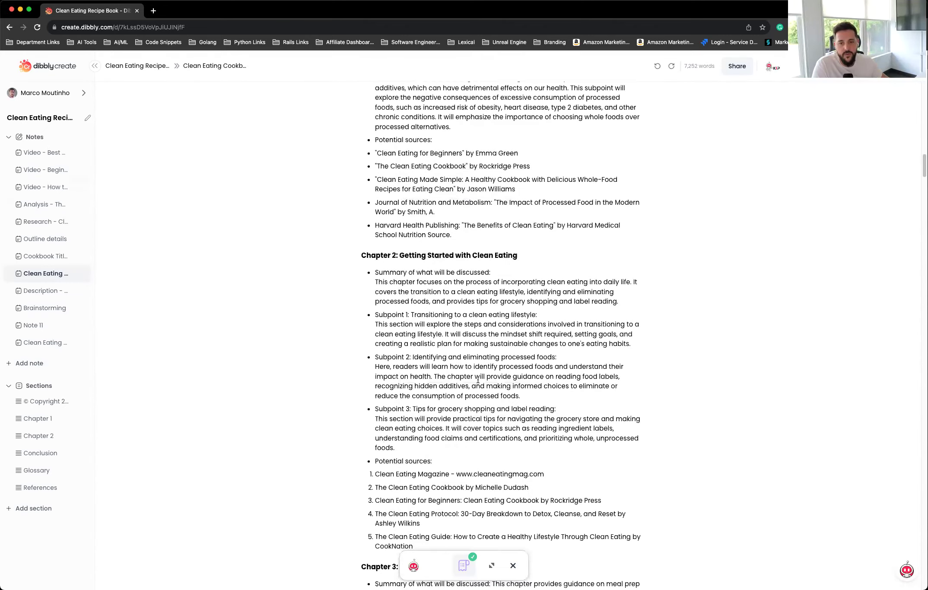
scroll(477, 380, "down", 16)
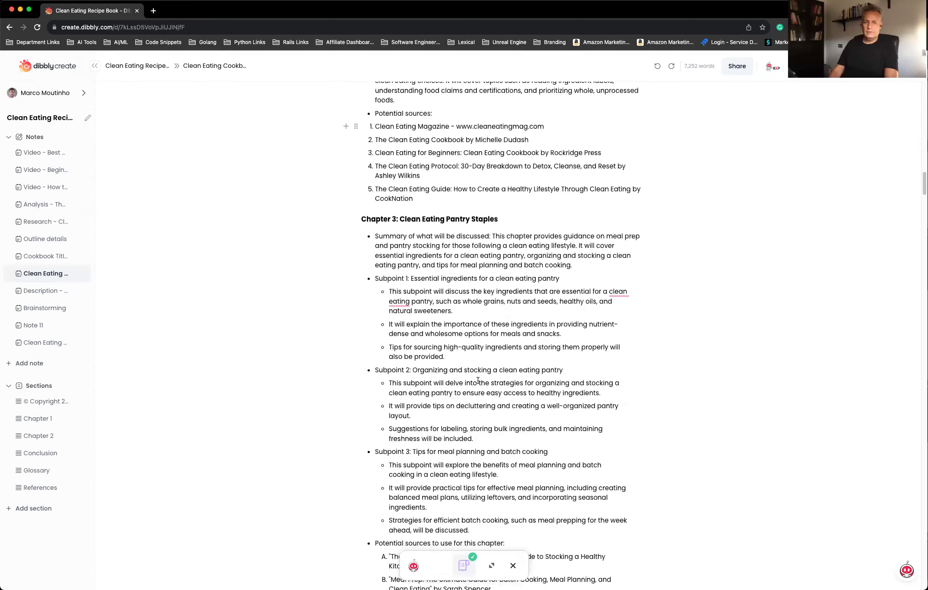
scroll(477, 380, "down", 7)
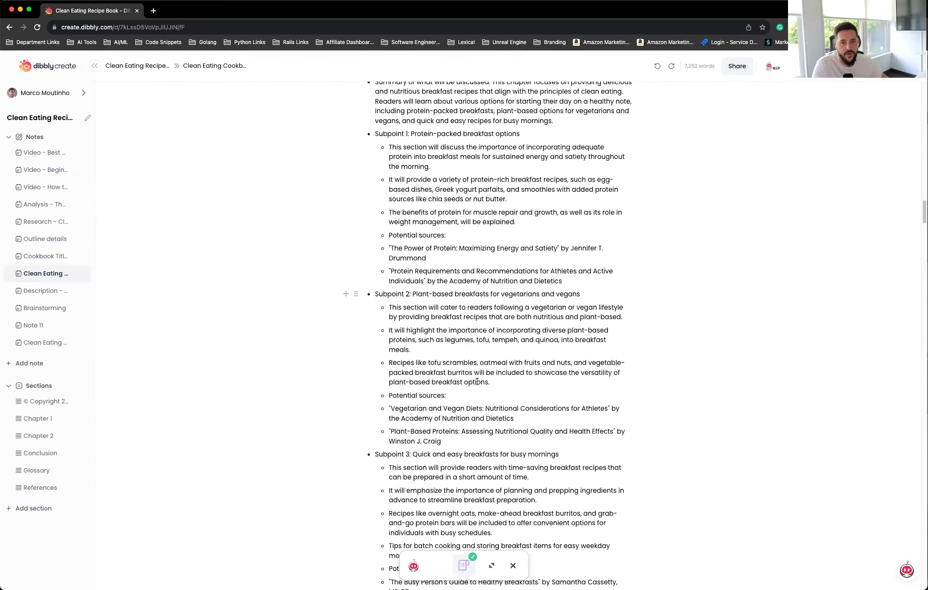
scroll(408, 359, "up", 16)
scroll(540, 340, "up", 1)
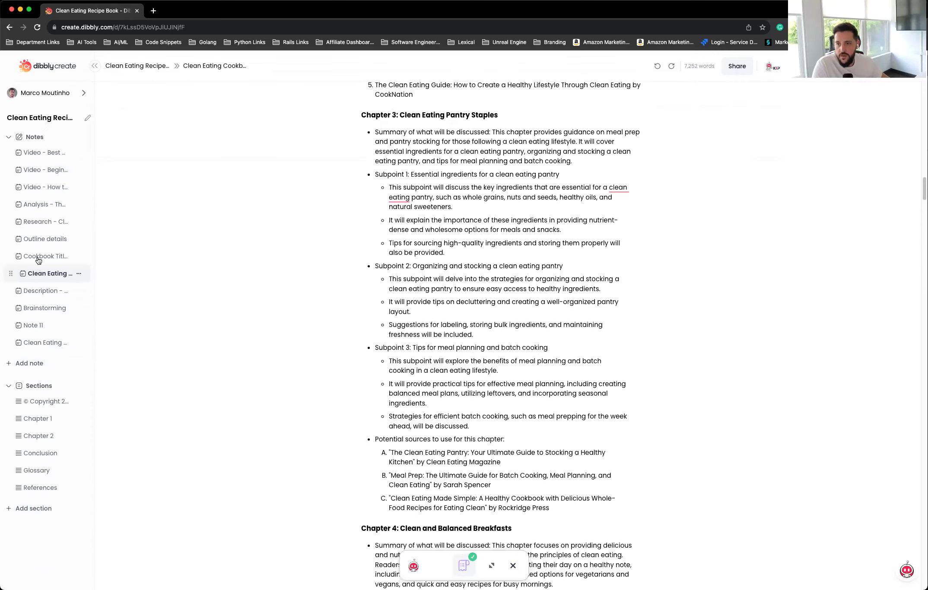
Open the Outline details note, highlight the Topics and Themes list, and review the points on how the book stands out
left_click(41, 241)
left_click_drag(366, 304, 598, 483)
scroll(598, 483, "down", 4)
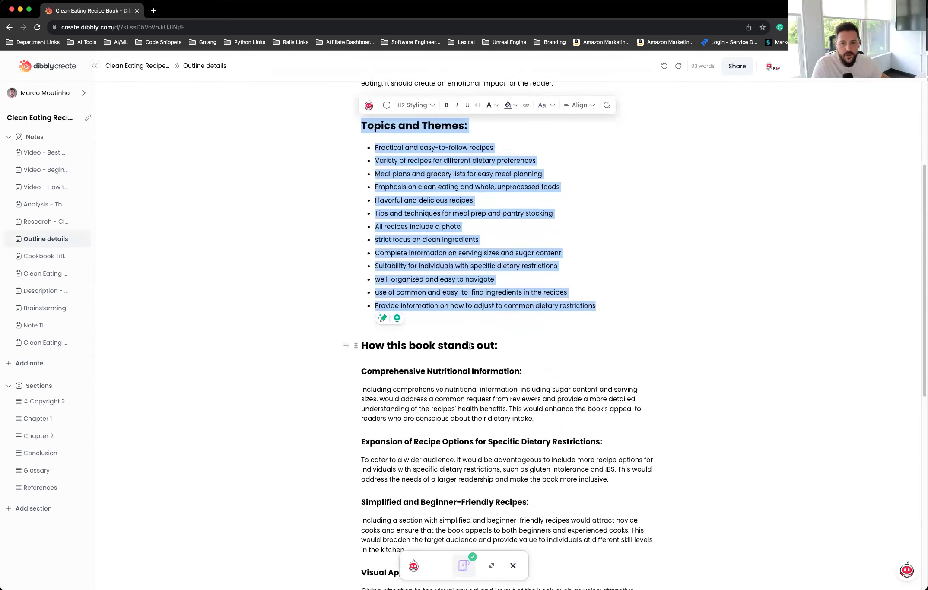
scroll(470, 346, "down", 3)
scroll(441, 498, "down", 6)
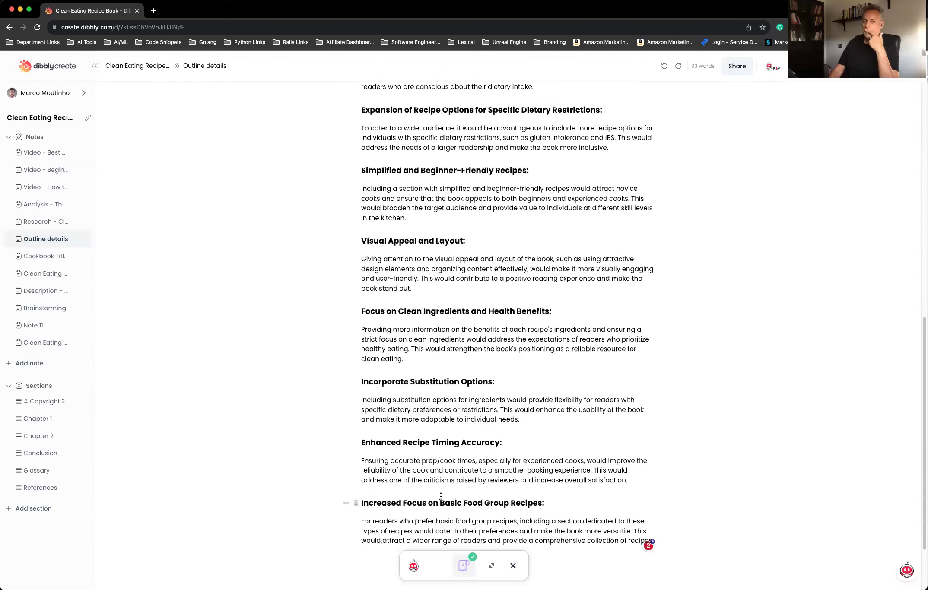
scroll(441, 496, "up", 2)
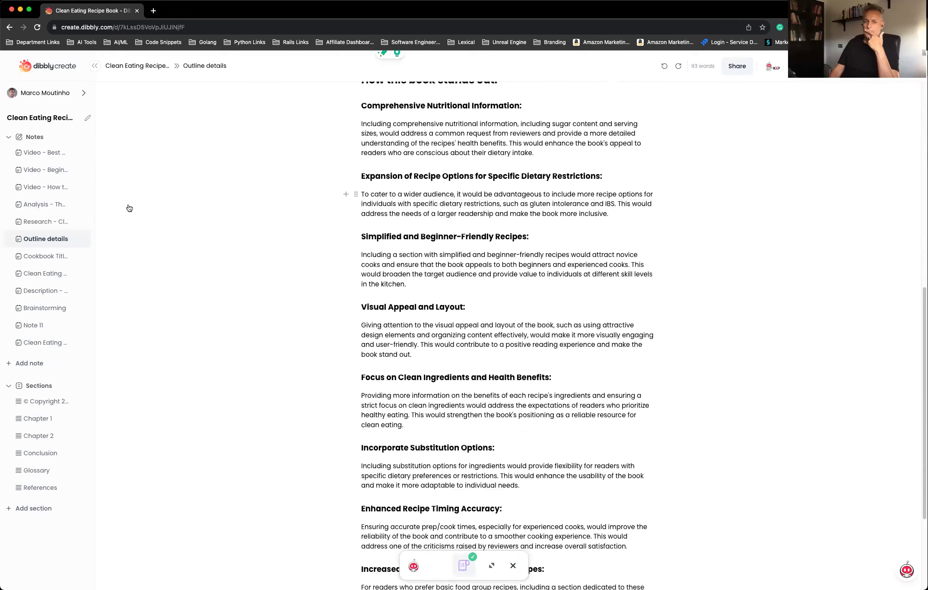
scroll(533, 352, "up", 8)
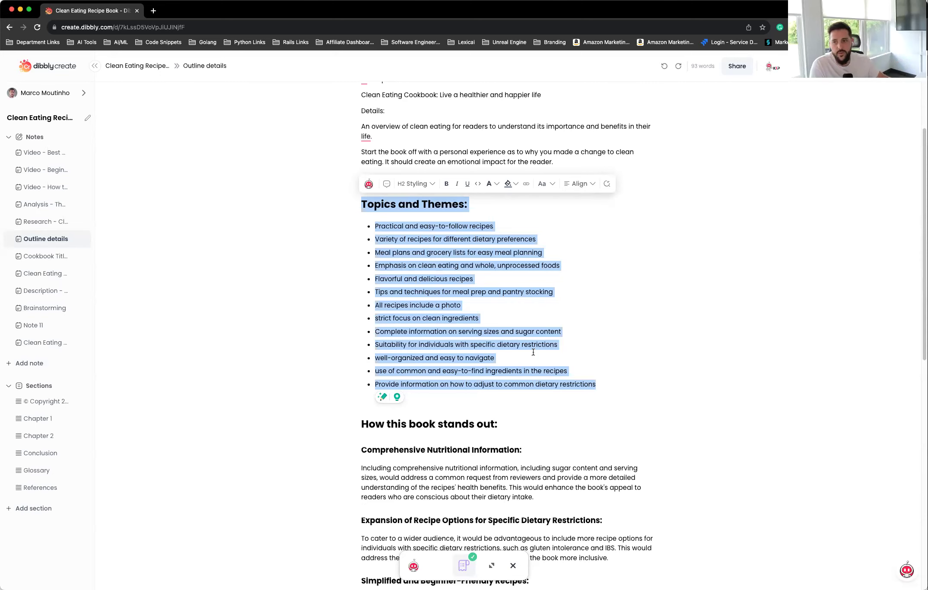
View the Analysis note on The Complete Clean Eating Cookbook and each of the three Video notes
left_click(41, 206)
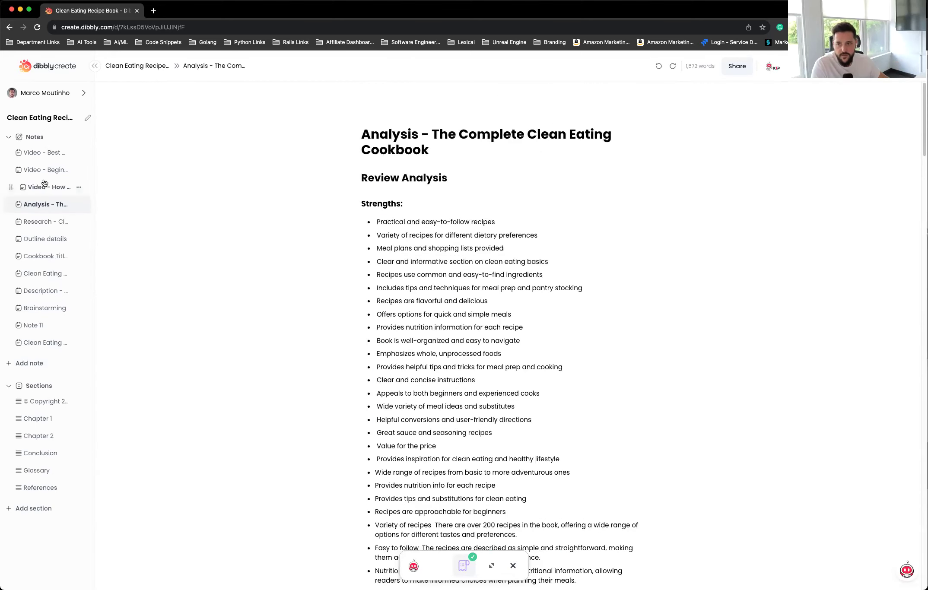
left_click(44, 187)
left_click(44, 169)
left_click(44, 155)
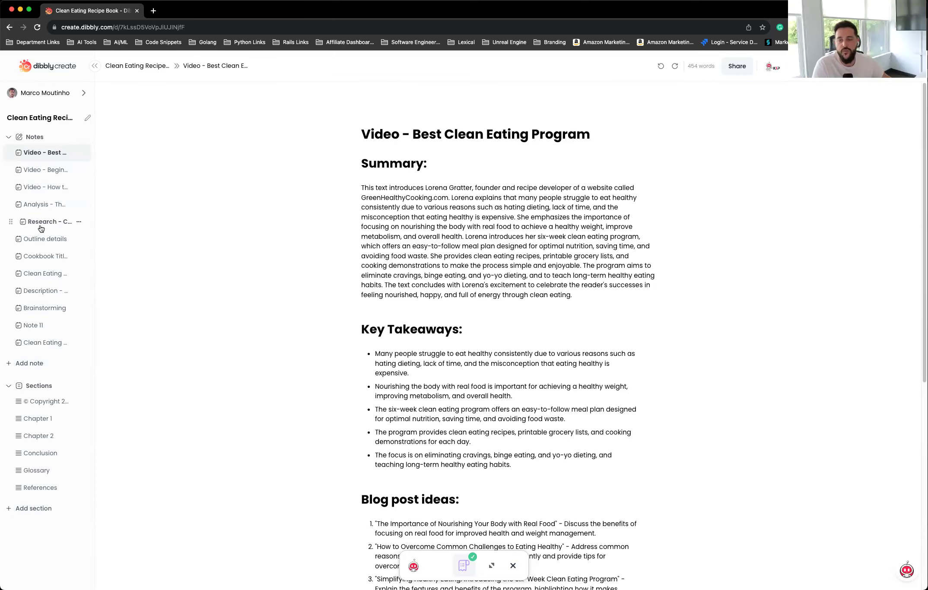
Reopen the Clean Eating Cookbook outline note and skim it from the manuscript overview to the Chapter 20 conclusion
left_click(43, 274)
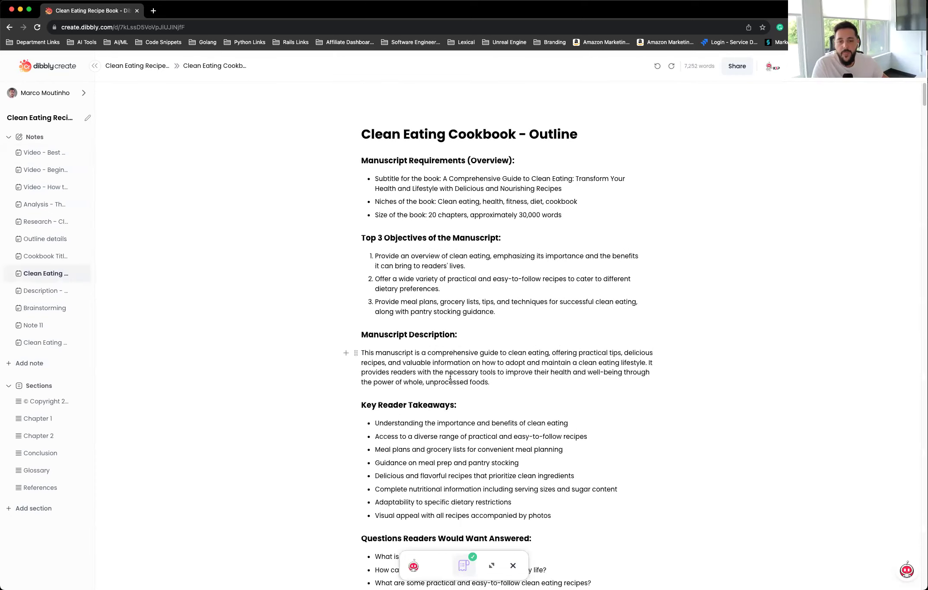
scroll(450, 377, "down", 20)
scroll(450, 376, "down", 10)
scroll(450, 377, "down", 20)
scroll(450, 377, "down", 20)
scroll(450, 377, "down", 20)
scroll(450, 376, "down", 20)
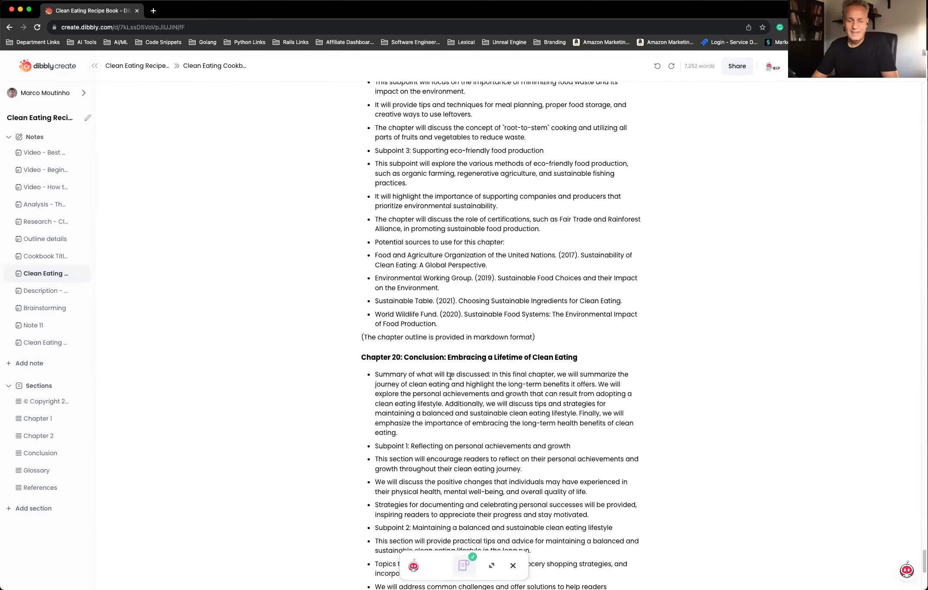
scroll(450, 377, "down", 3)
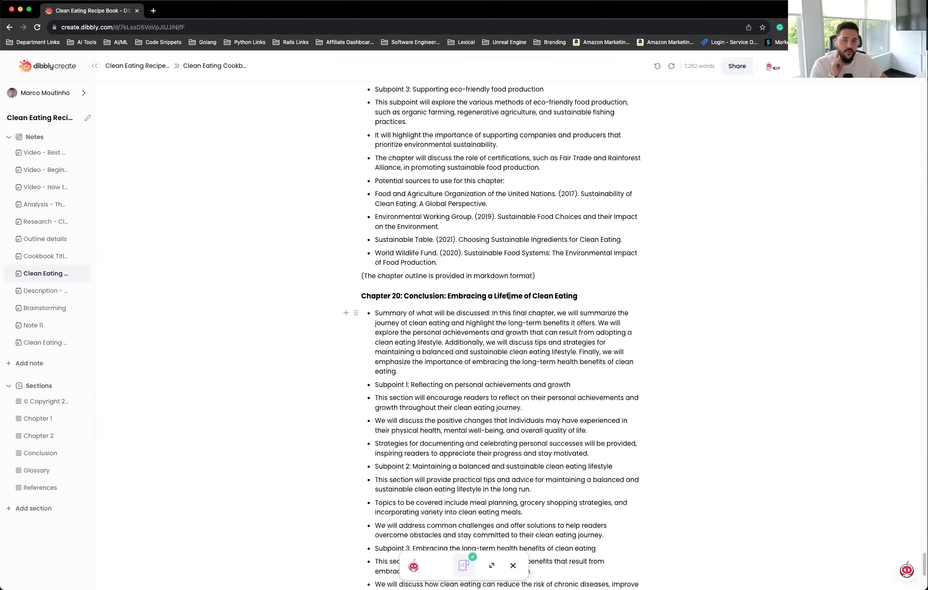
Review the outline's chapter summaries backwards from Chapter 20 to Chapter 16 and check the note's total word count
scroll(508, 296, "up", 10)
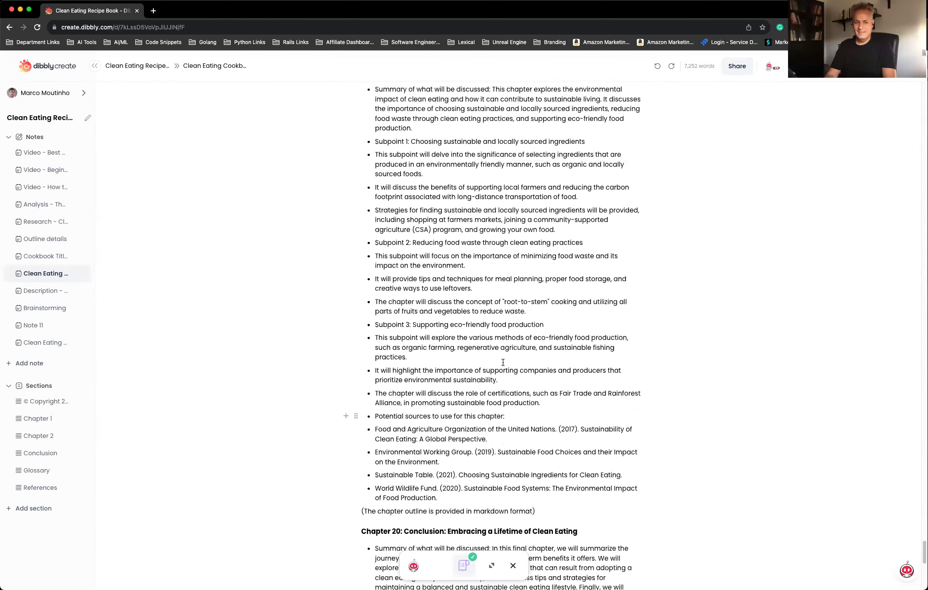
scroll(503, 362, "up", 10)
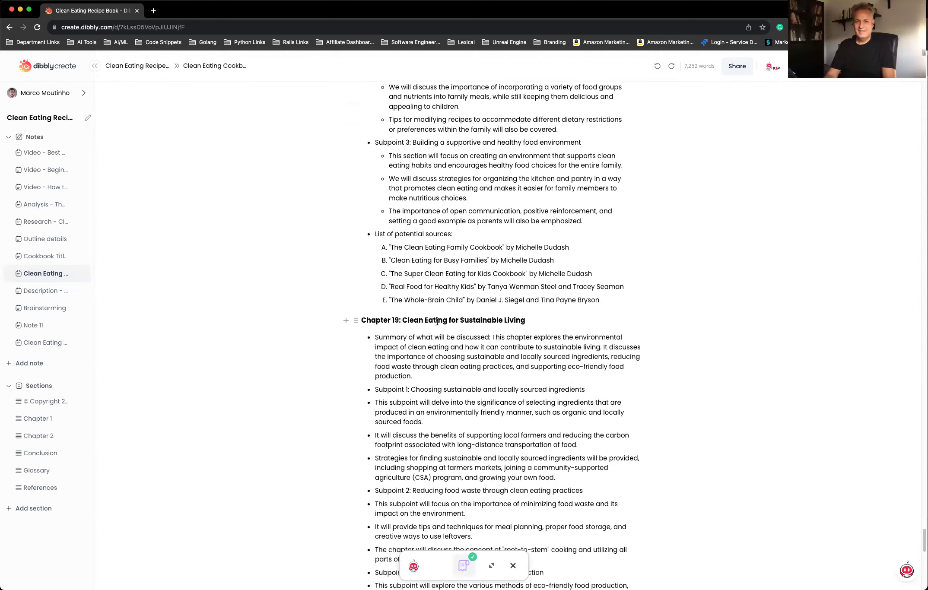
scroll(482, 372, "up", 12)
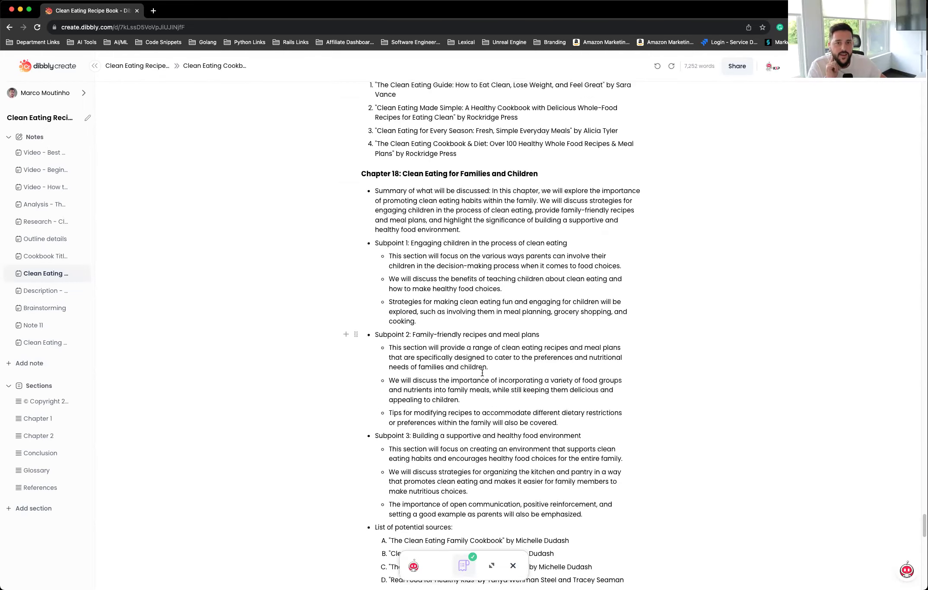
scroll(477, 182, "up", 18)
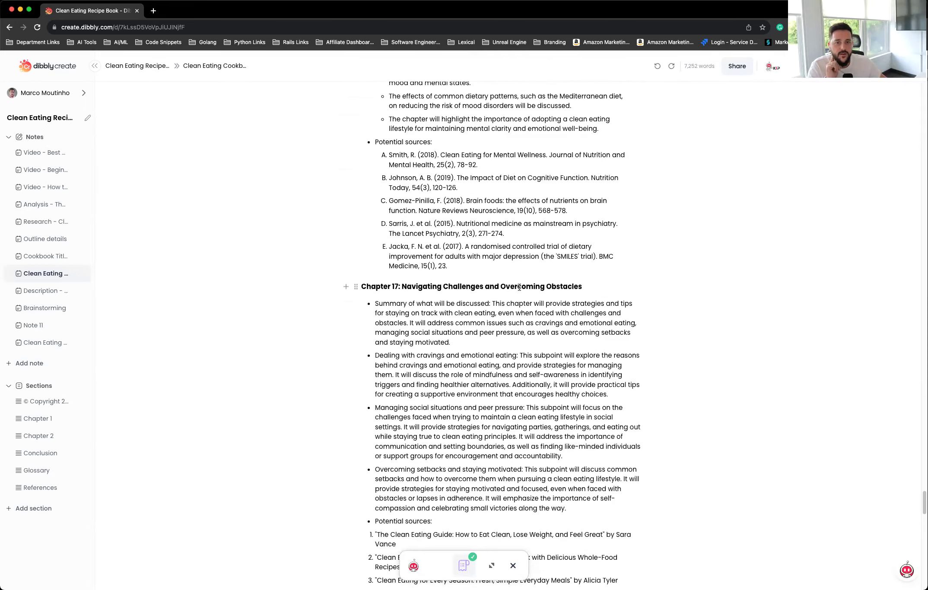
scroll(520, 288, "up", 17)
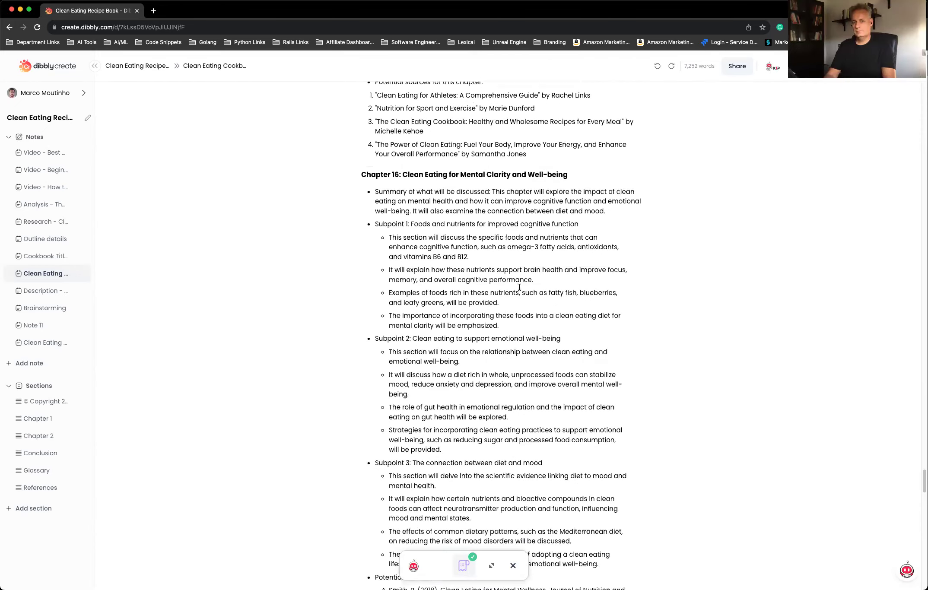
scroll(699, 135, "up", 2)
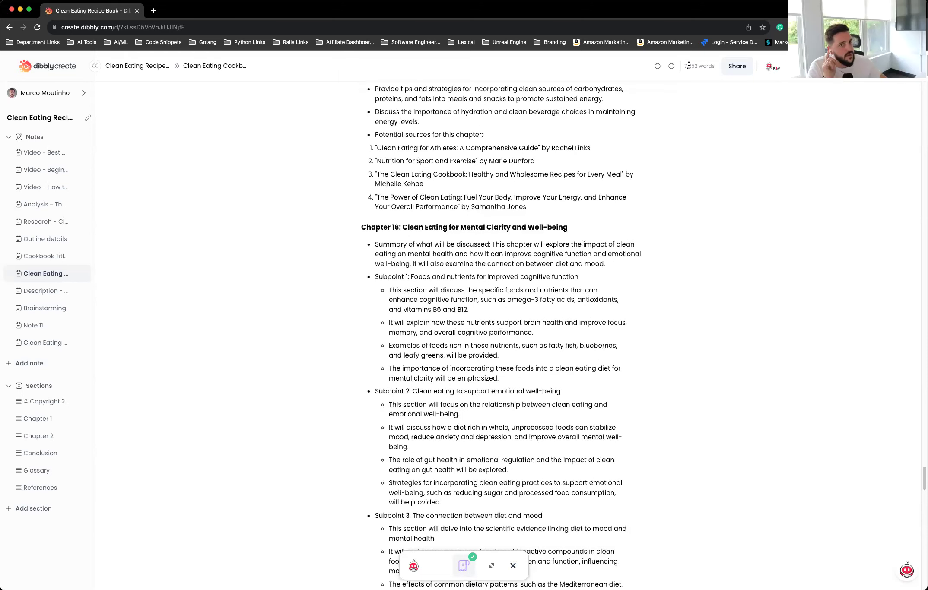
left_click_drag(684, 66, 703, 64)
left_click(694, 100)
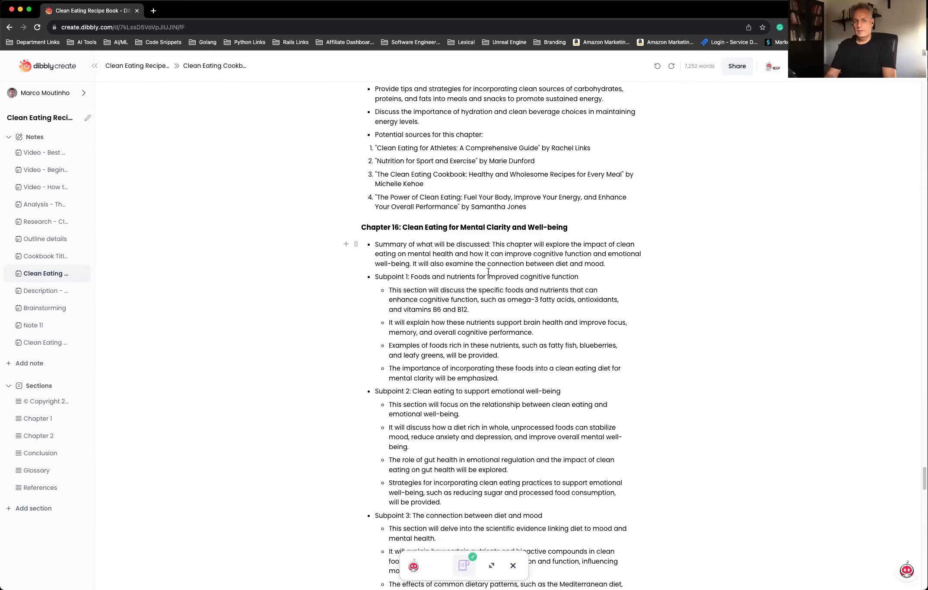
Examine the remaining chapter summaries and potential sources in the outline, working back from Chapter 15 to Chapter 3
scroll(488, 272, "up", 6)
scroll(469, 289, "up", 15)
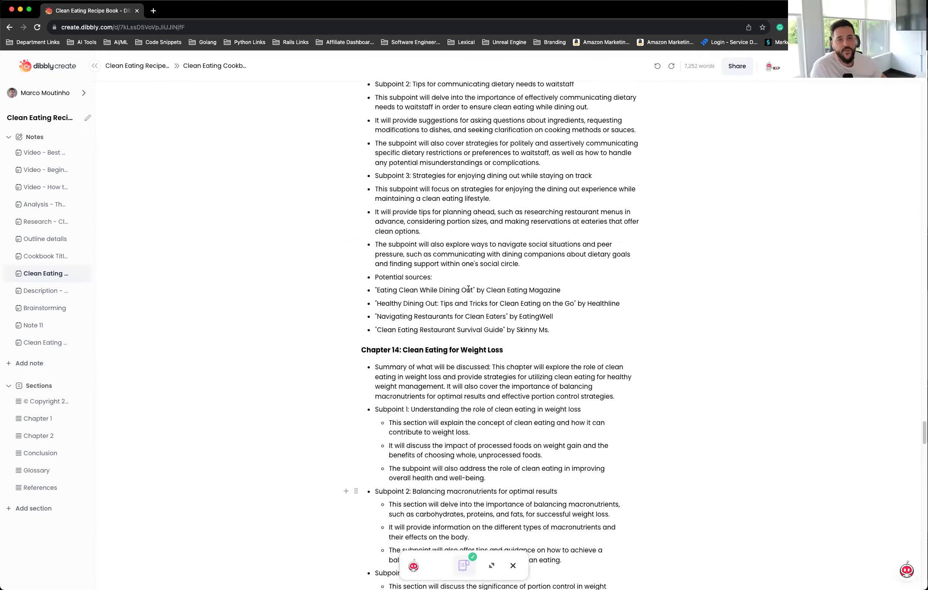
scroll(468, 290, "up", 4)
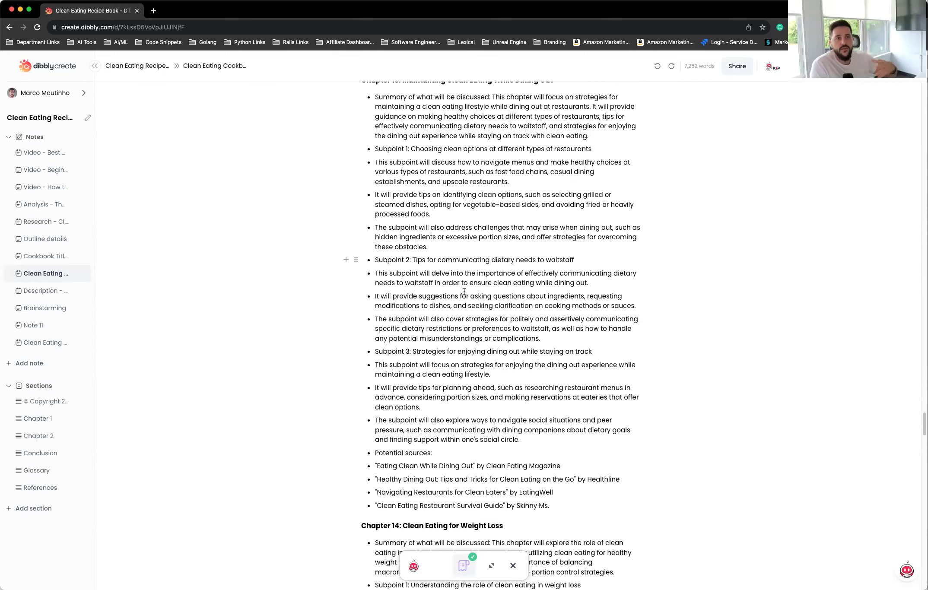
scroll(464, 292, "up", 4)
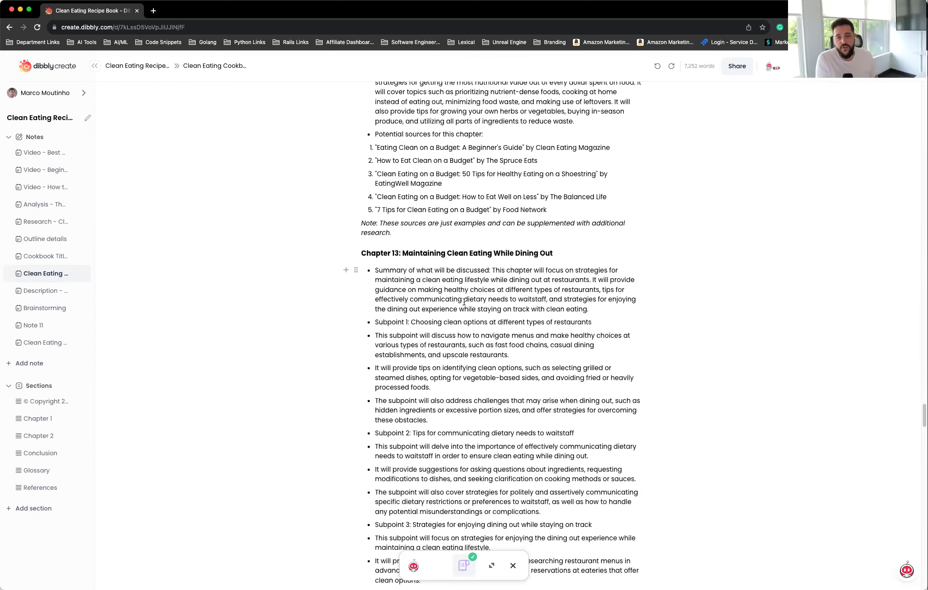
scroll(464, 302, "up", 10)
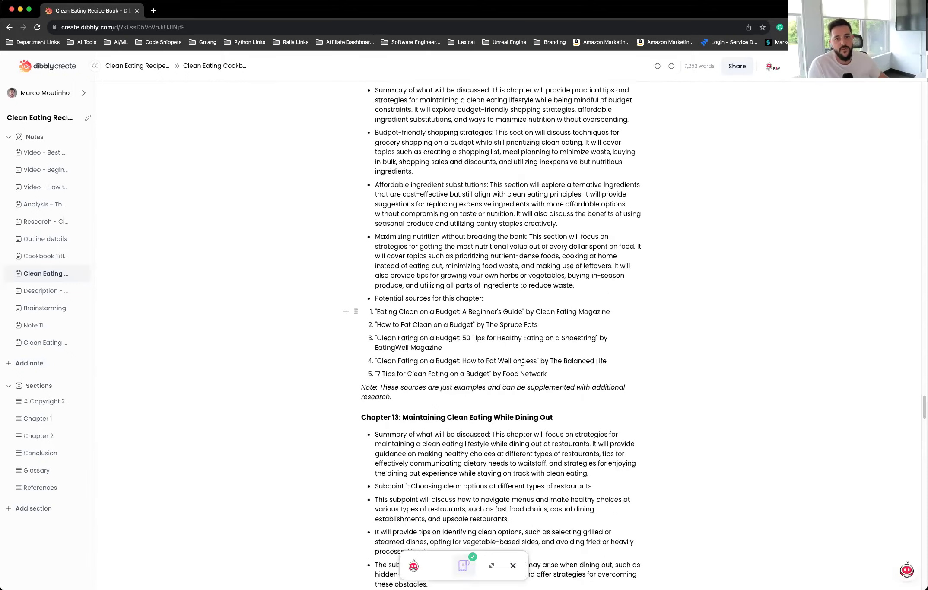
scroll(523, 362, "up", 20)
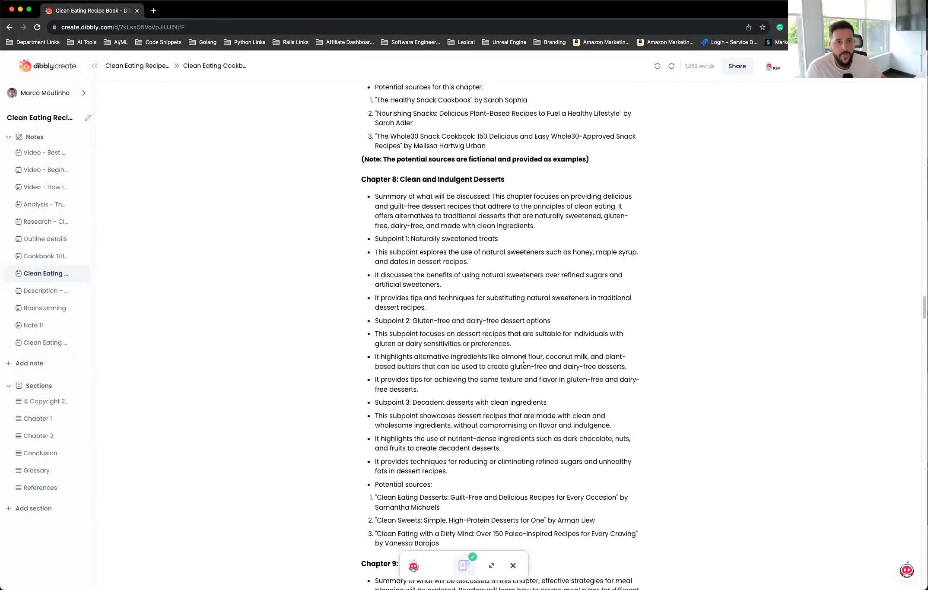
scroll(525, 356, "up", 5)
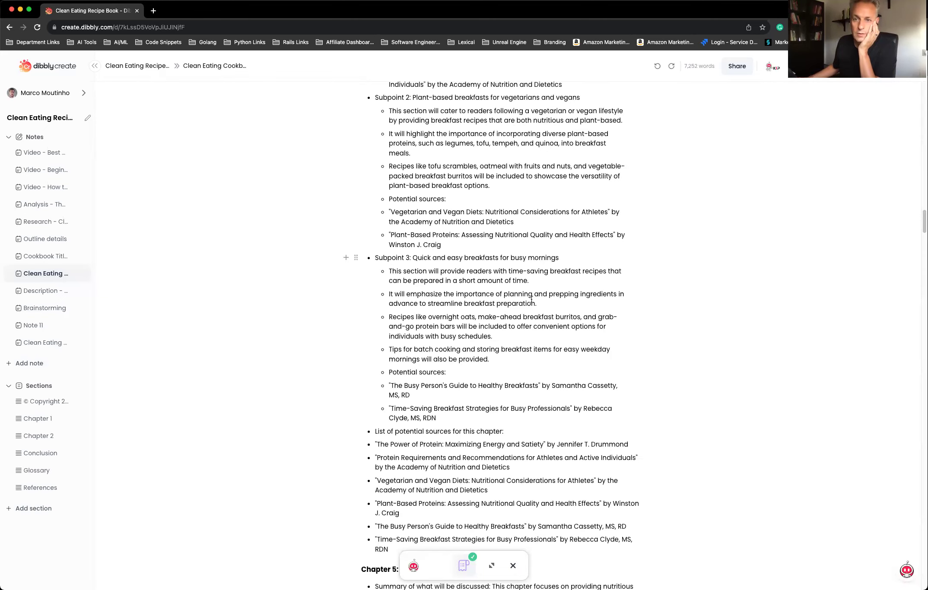
scroll(625, 254, "up", 10)
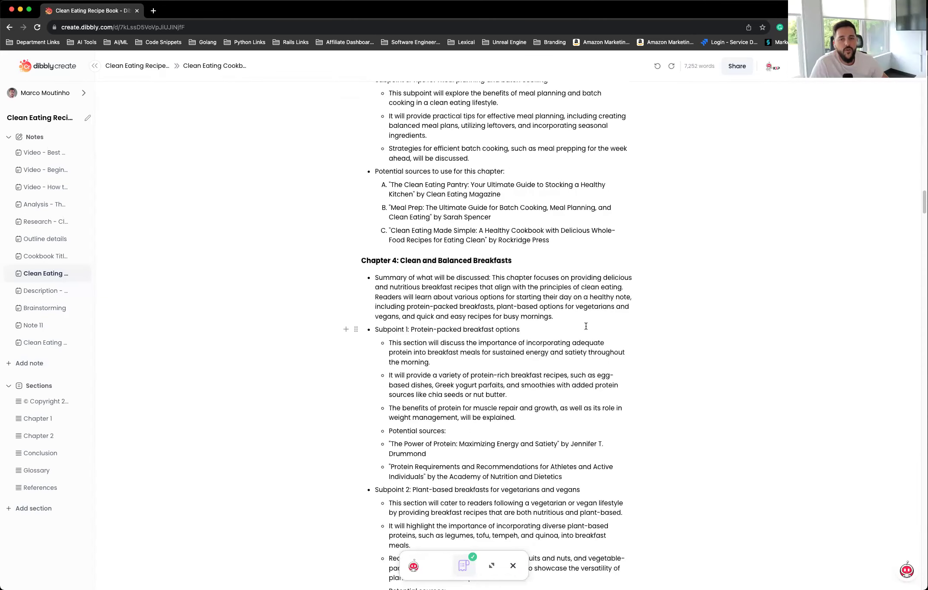
scroll(678, 334, "up", 3)
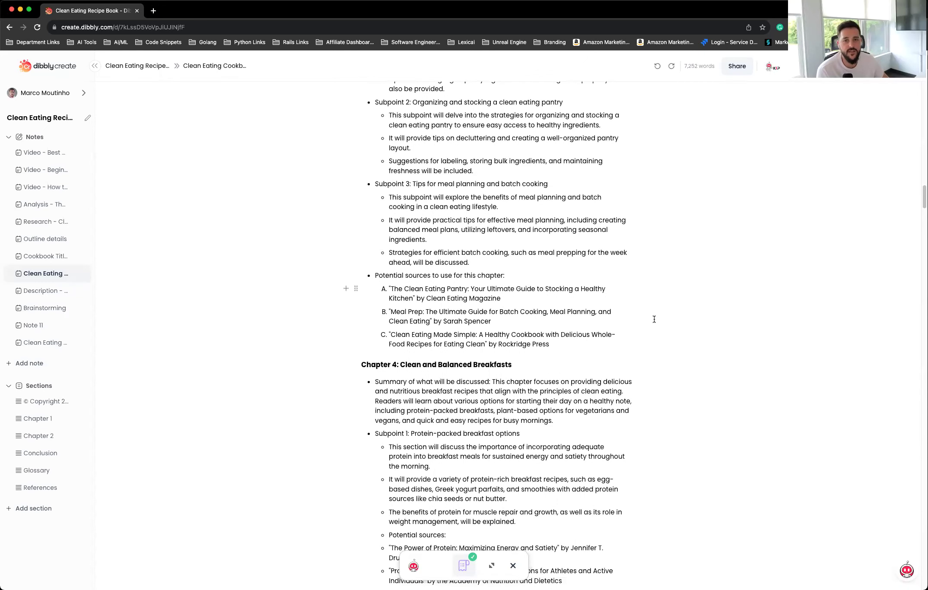
scroll(676, 303, "up", 2)
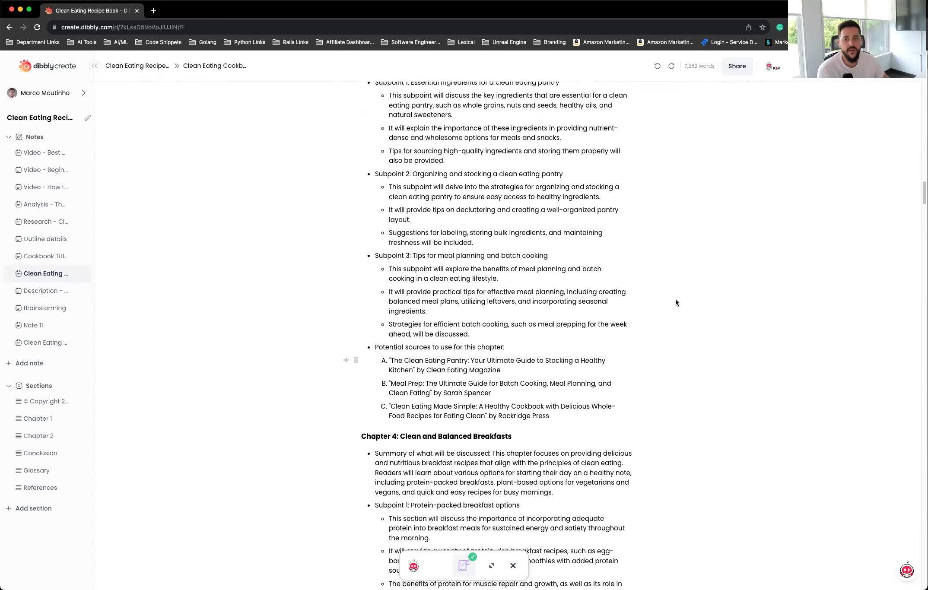
scroll(676, 302, "up", 1)
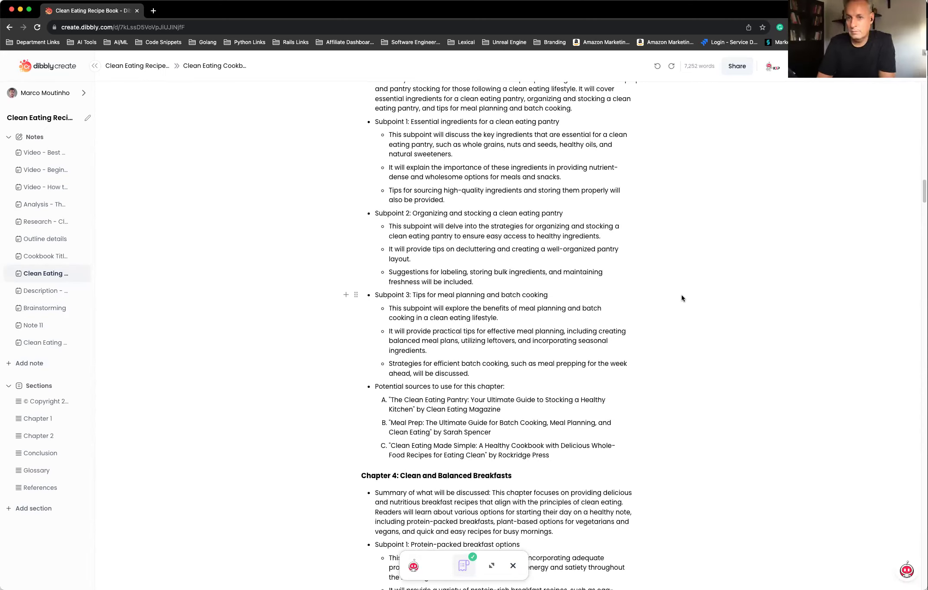
scroll(641, 296, "up", 2)
scroll(641, 296, "up", 3)
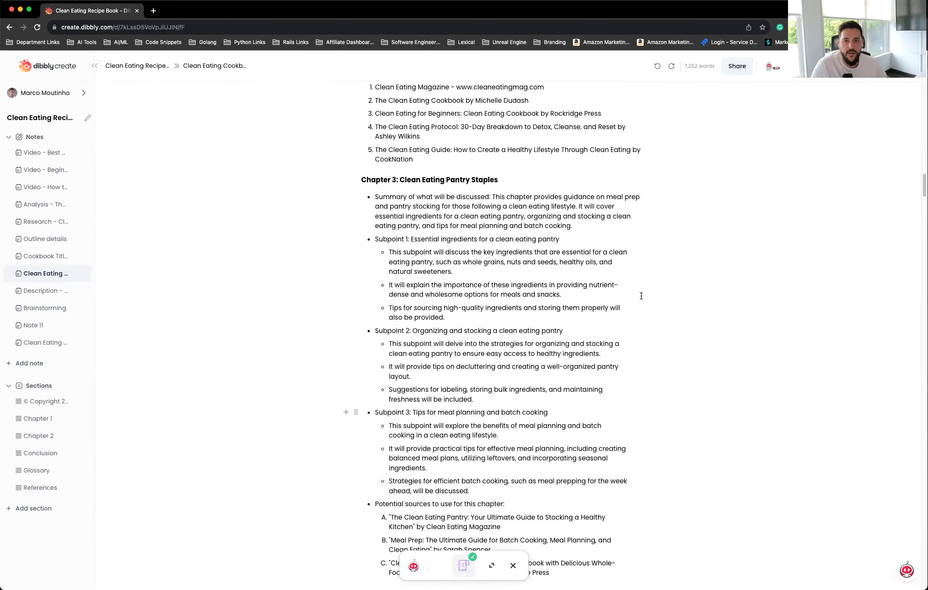
Open the Outline tool's history in KIP Generate and view the output and input details of Death From Above
left_click(769, 67)
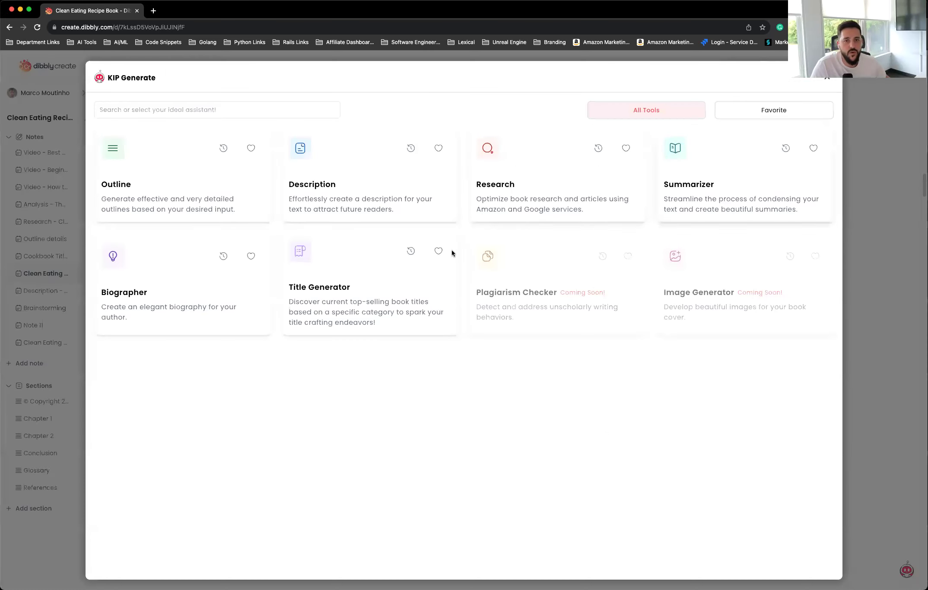
left_click(223, 151)
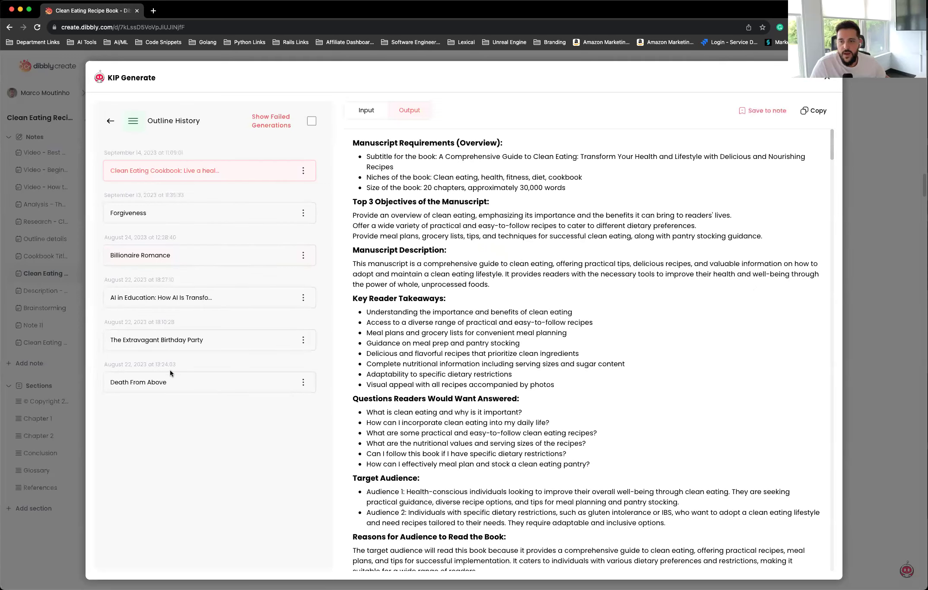
left_click(150, 383)
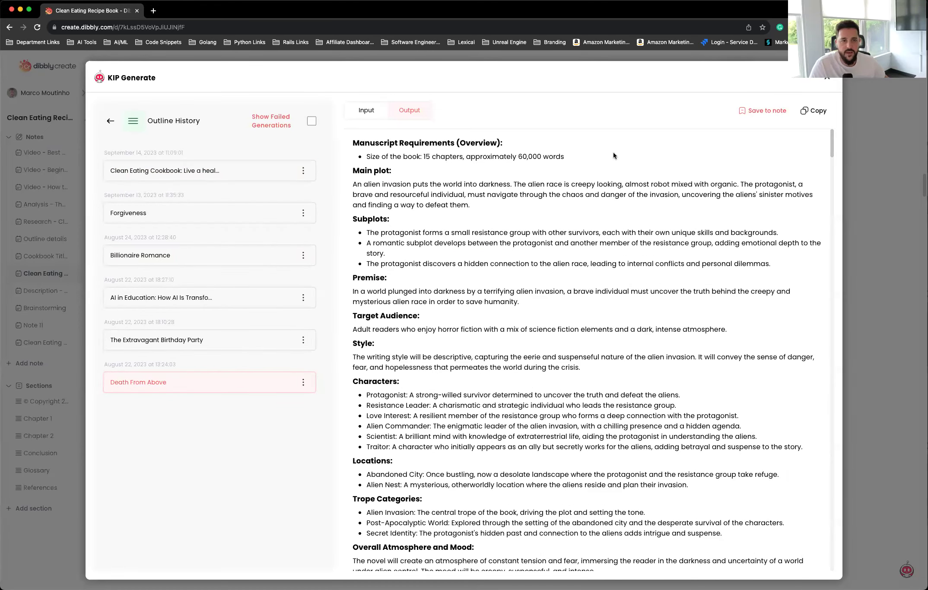
left_click(360, 111)
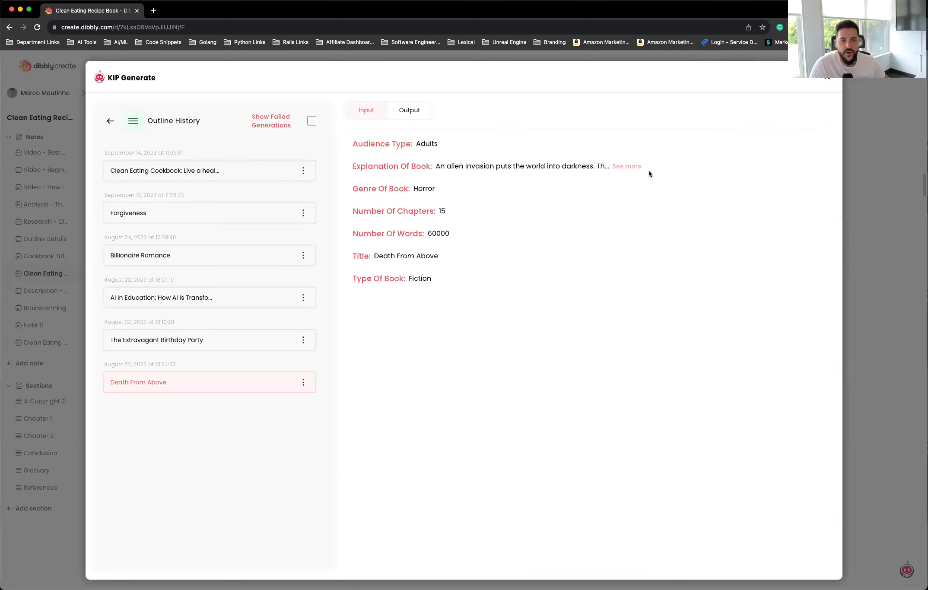
Expand the full Explanation Of Book text in the Death From Above input details and read it
left_click(630, 166)
left_click_drag(354, 183, 549, 187)
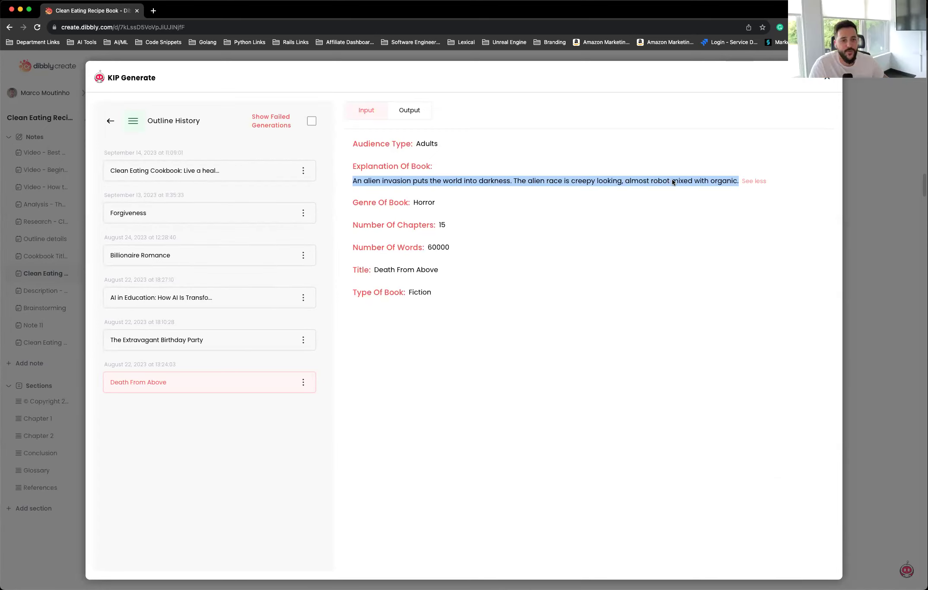
left_click(516, 205)
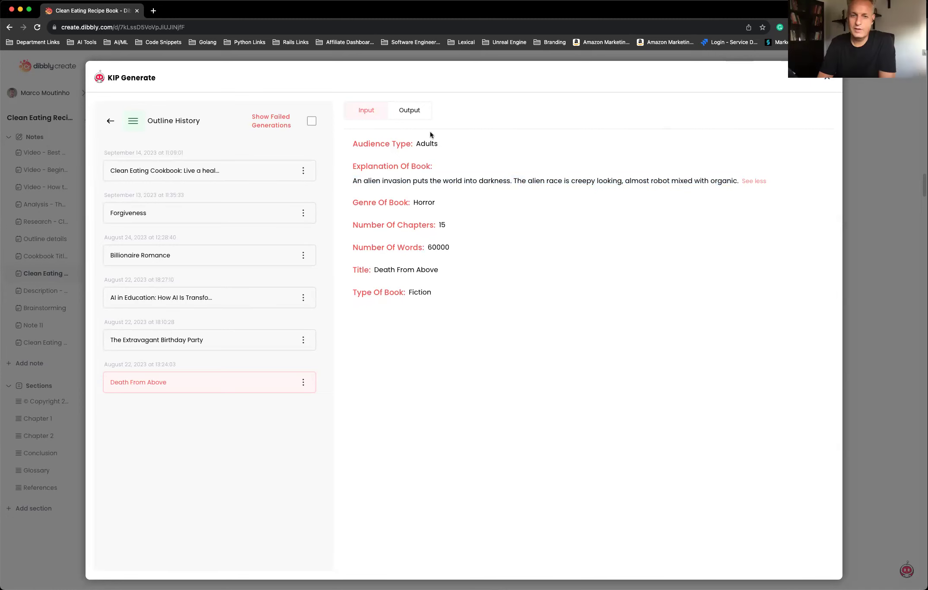
Save the Death From Above outline output as a note named "alien invasion outline"
left_click(409, 112)
left_click(766, 111)
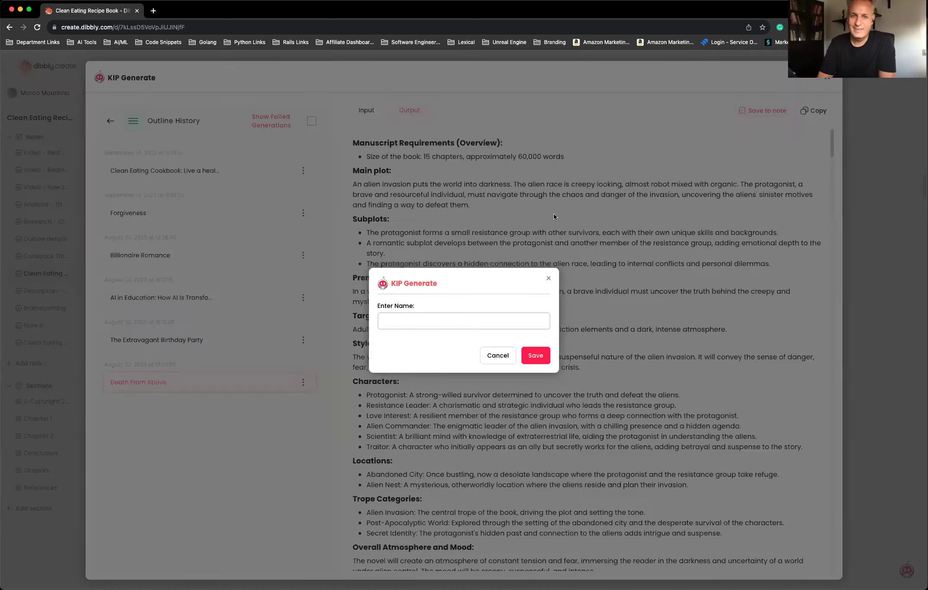
left_click(416, 320)
type("alien invasion outline")
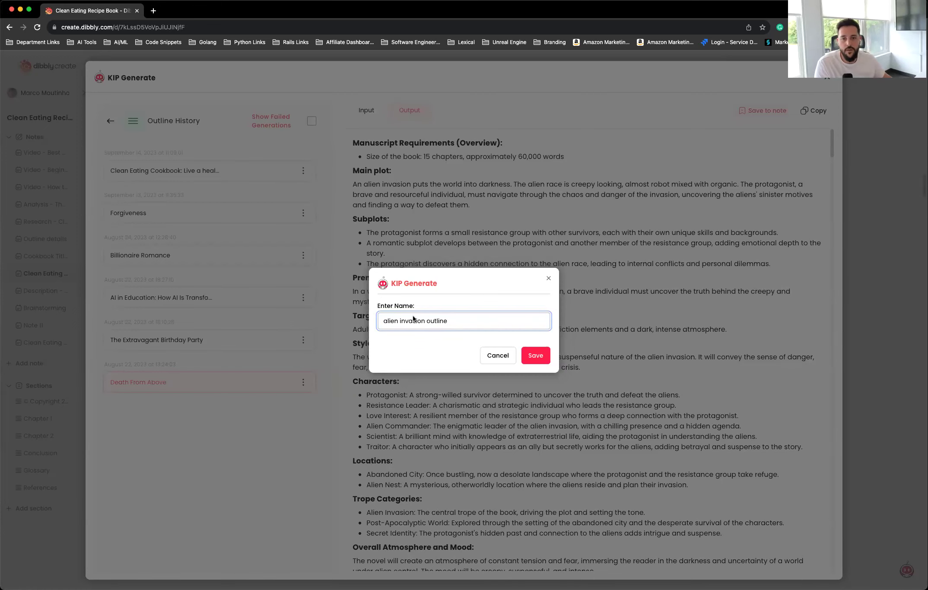
left_click(543, 357)
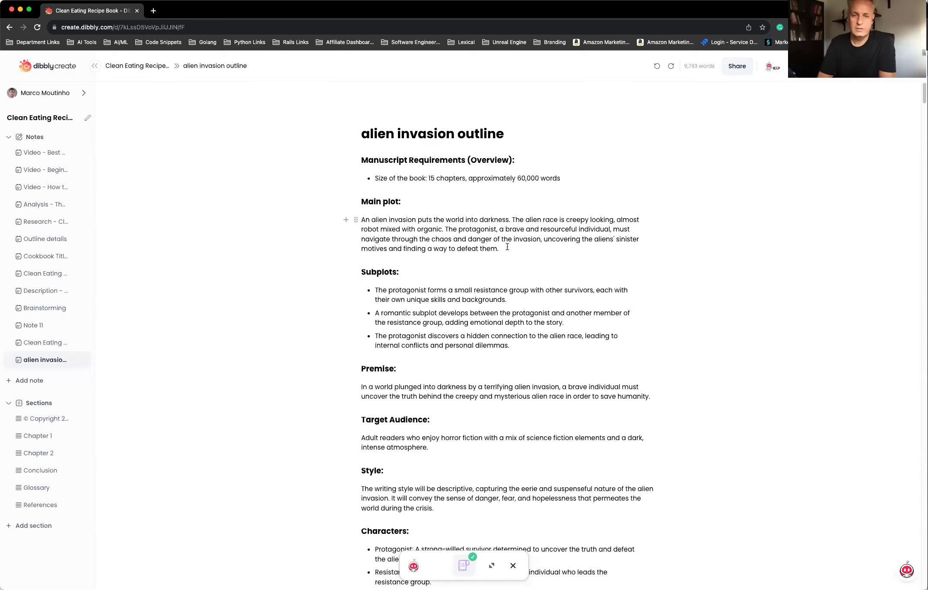
Examine the alien invasion outline note from the main plot and characters to the Abandoned City and Alien Nest descriptions
scroll(458, 323, "down", 5)
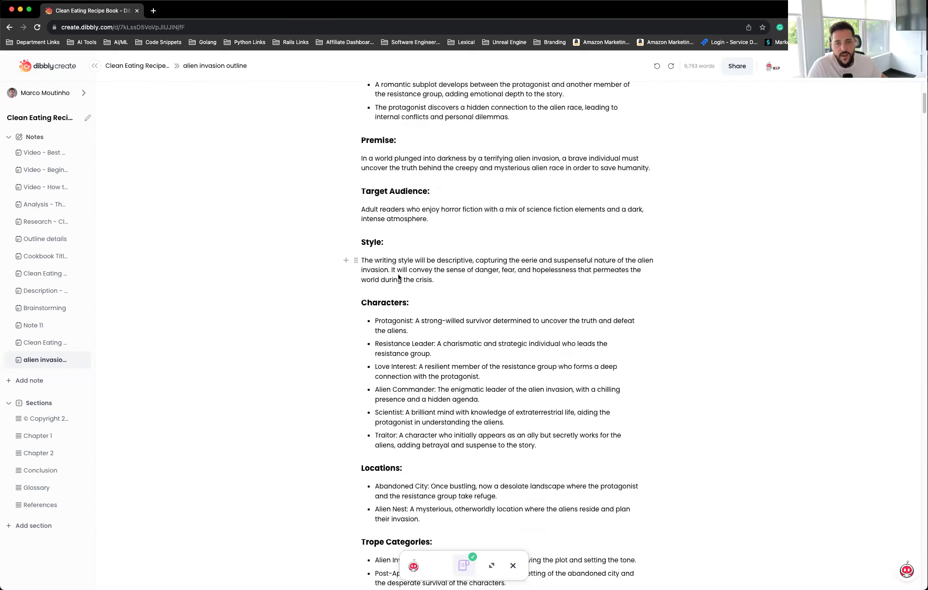
scroll(490, 436, "down", 2)
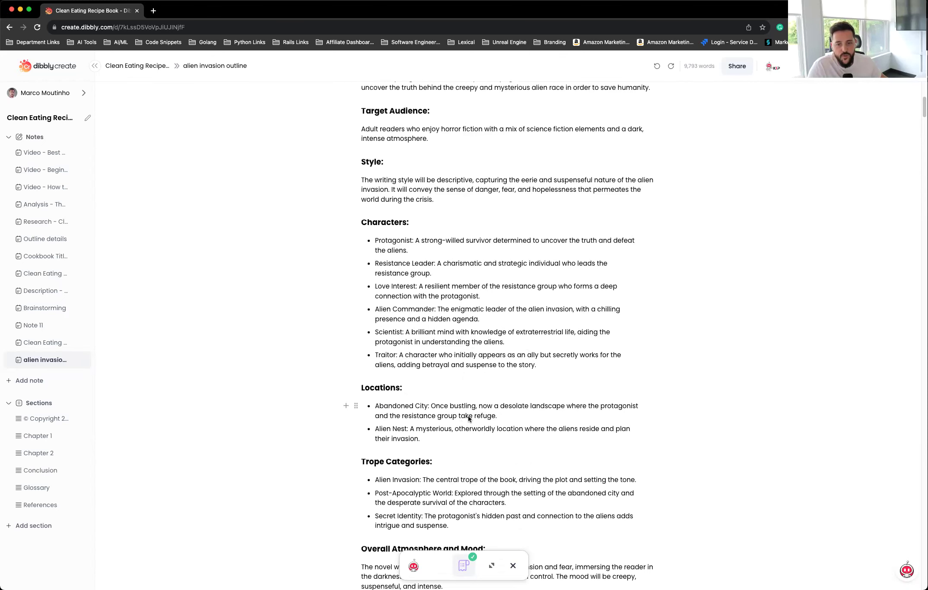
scroll(469, 417, "down", 1)
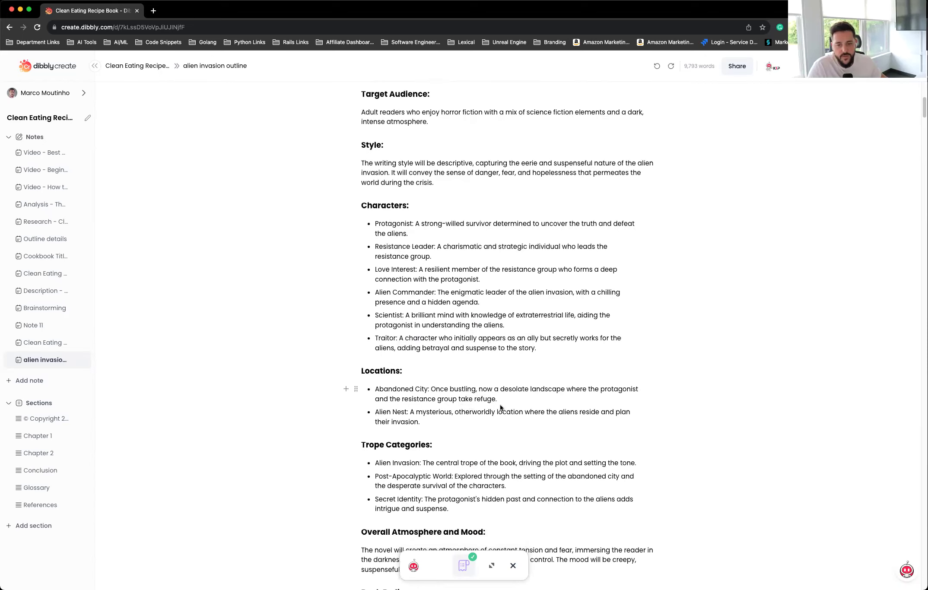
scroll(509, 428, "down", 3)
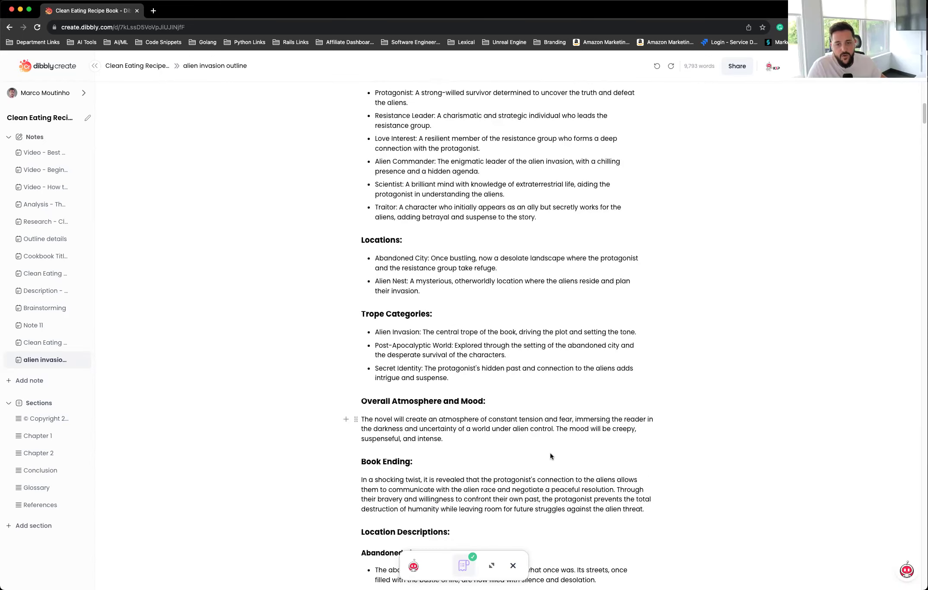
scroll(411, 428, "down", 2)
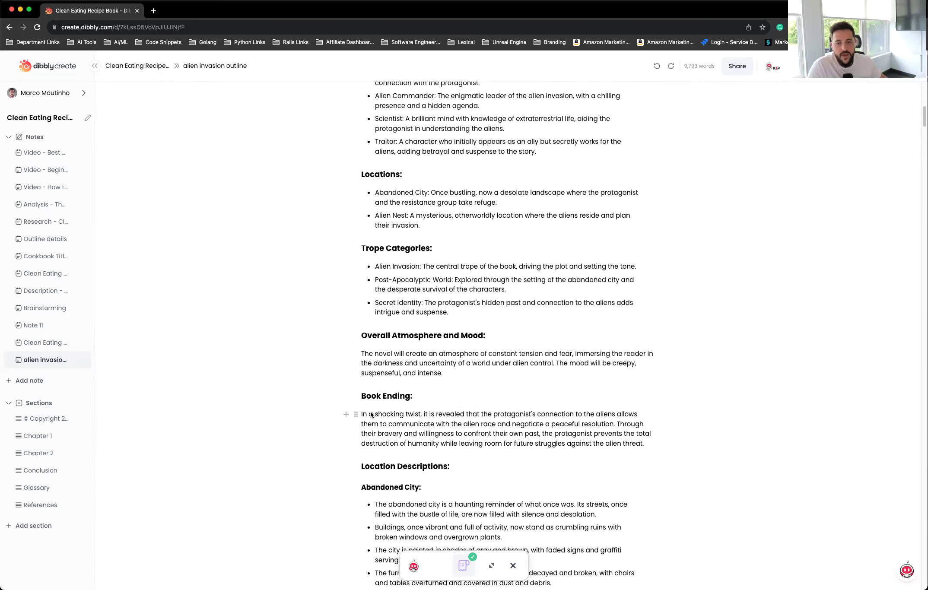
scroll(539, 373, "down", 3)
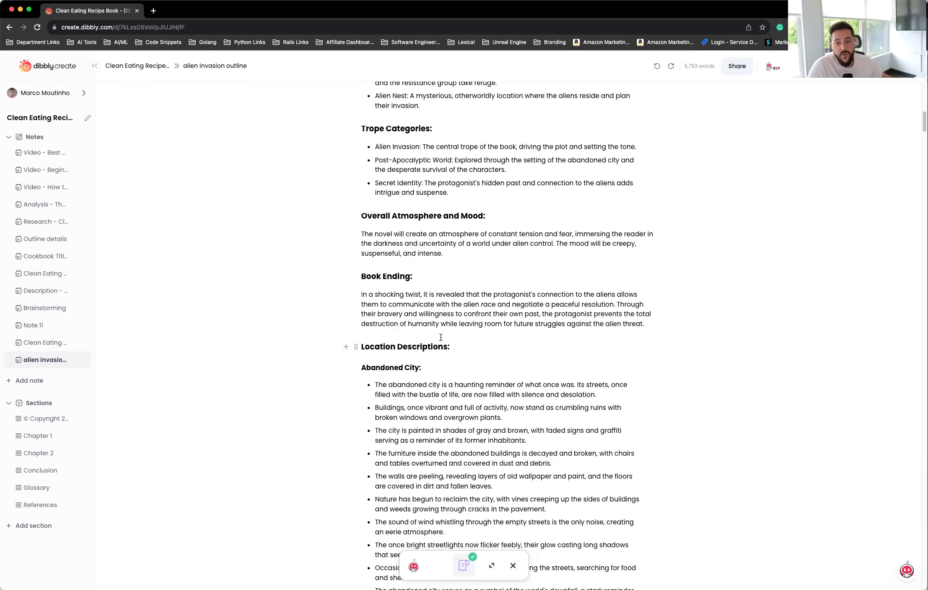
scroll(452, 348, "down", 1)
scroll(452, 348, "down", 1)
scroll(445, 296, "down", 2)
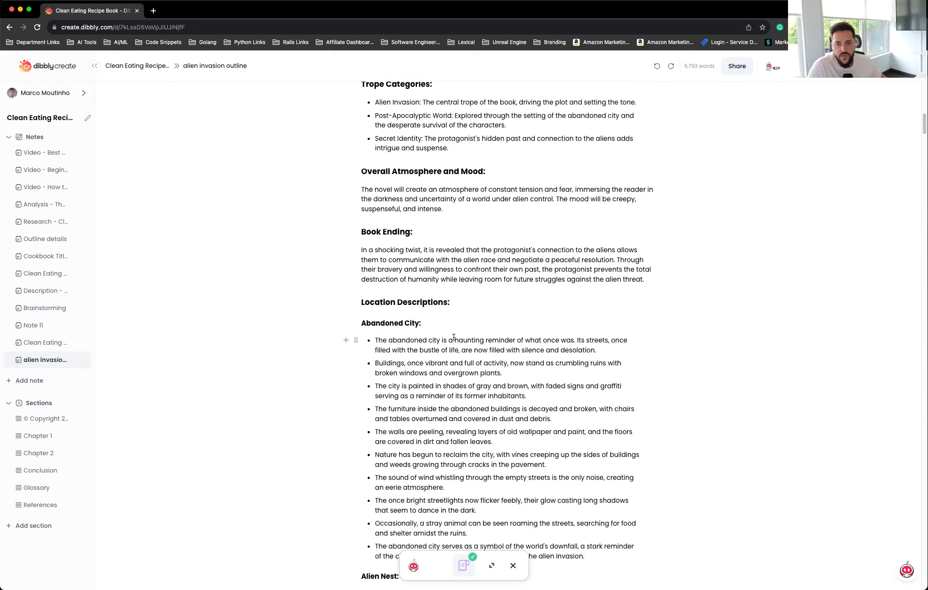
scroll(500, 340, "down", 7)
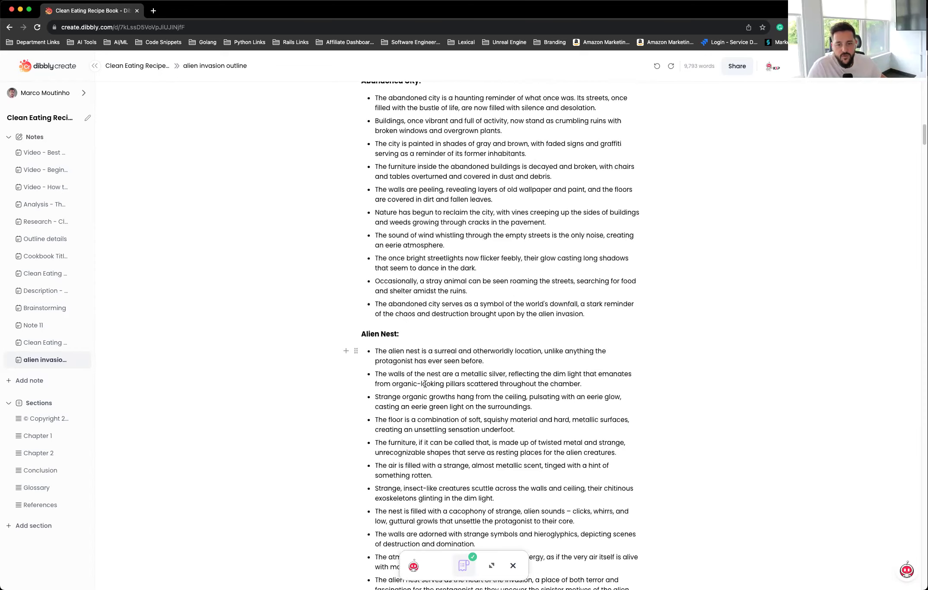
scroll(515, 379, "down", 3)
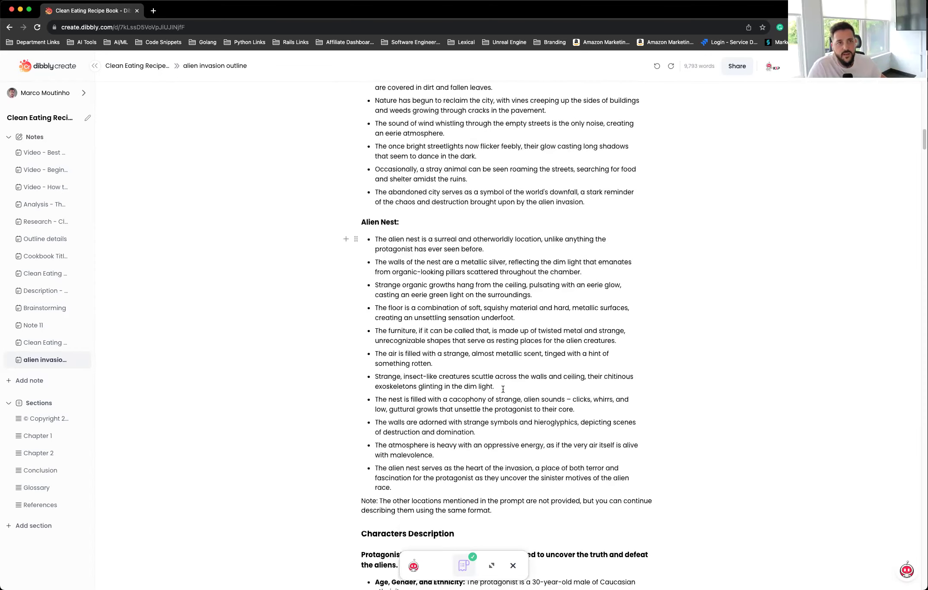
Skim the outline's detailed character descriptions from the Protagonist to the start of the Chapters Description
scroll(519, 389, "down", 5)
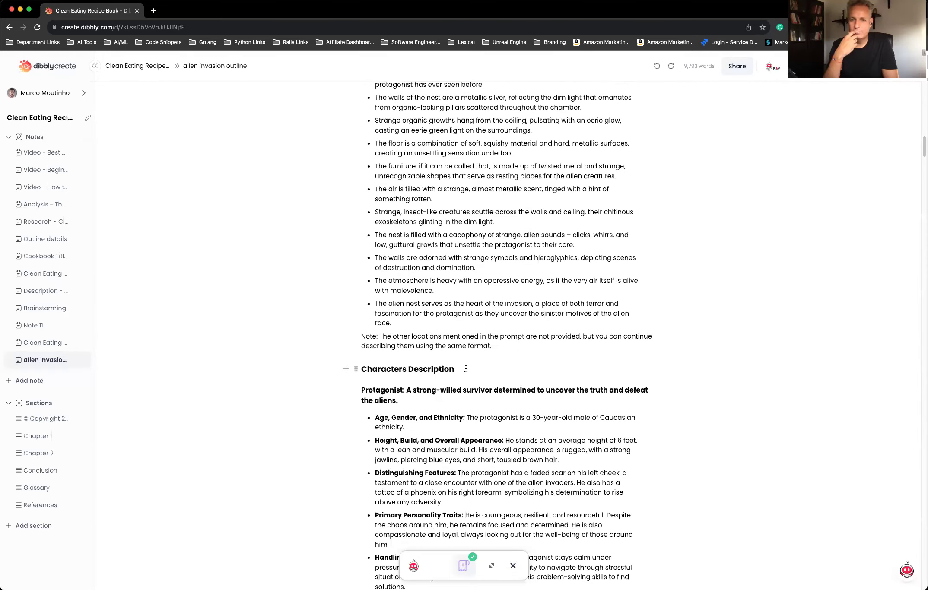
scroll(518, 368, "down", 7)
scroll(567, 365, "down", 5)
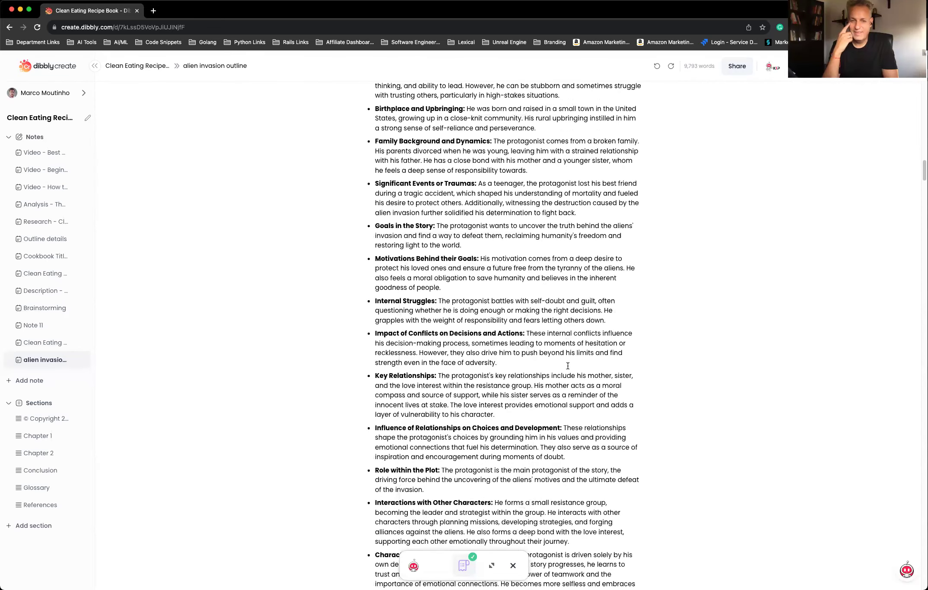
scroll(567, 365, "down", 2)
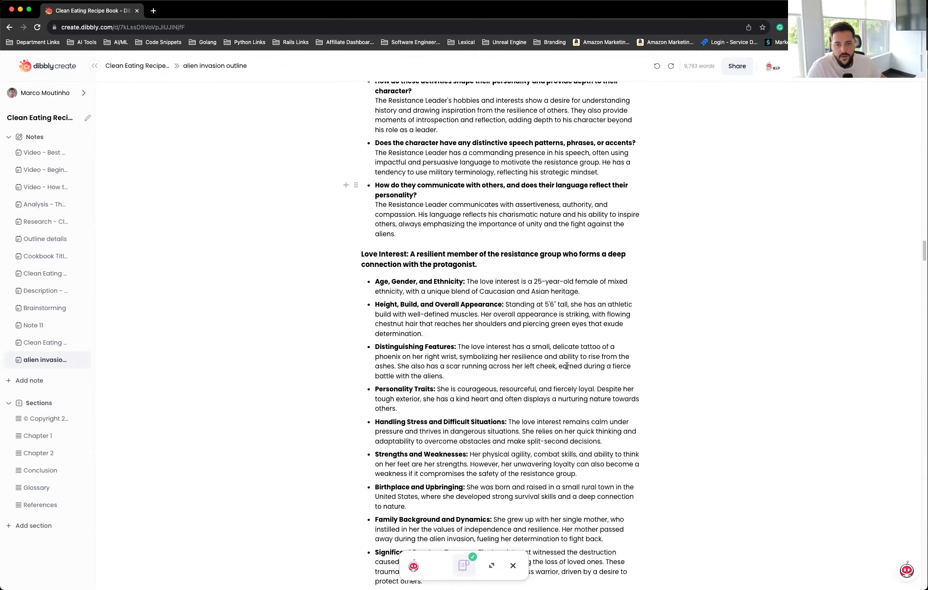
scroll(567, 366, "down", 7)
scroll(567, 366, "down", 20)
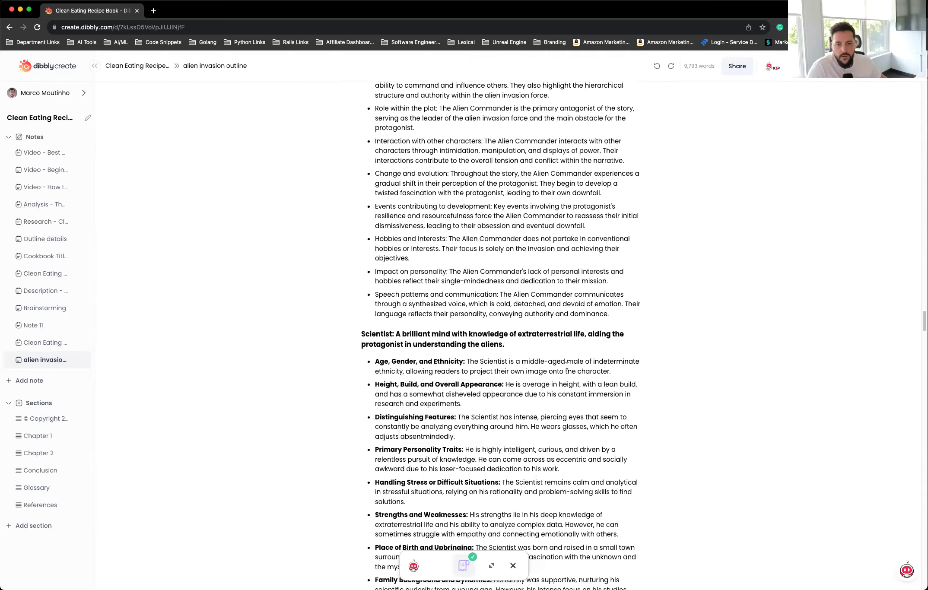
scroll(567, 366, "down", 10)
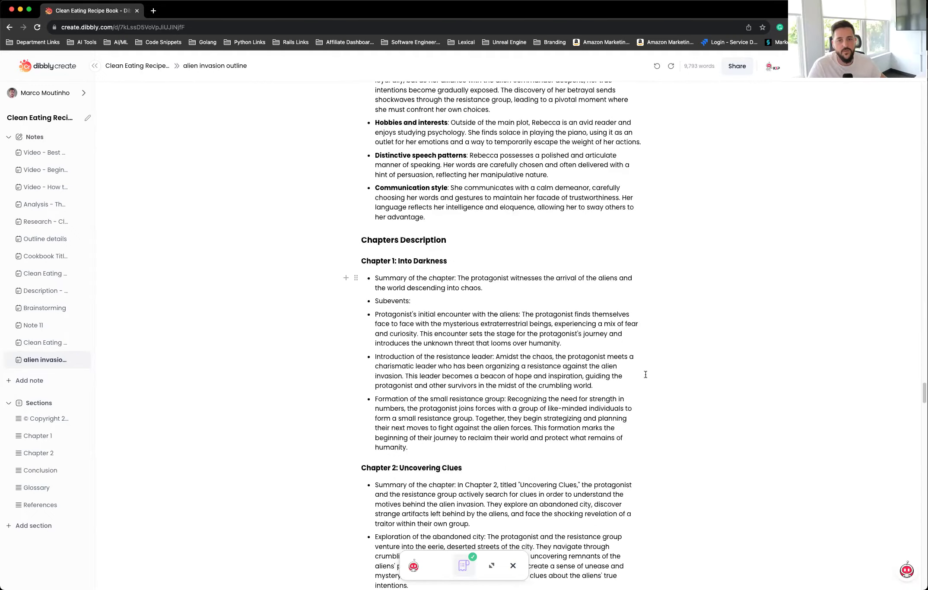
Examine the outline's chapter summaries and subevents from Chapter 1: Into Darkness to Chapter 7: Race Against Time
scroll(645, 375, "down", 1)
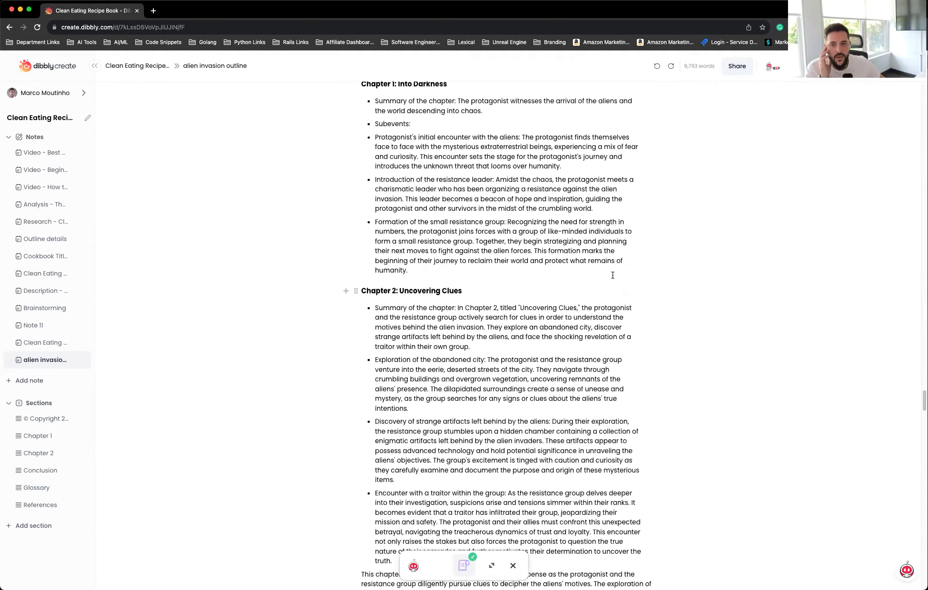
scroll(613, 275, "up", 1)
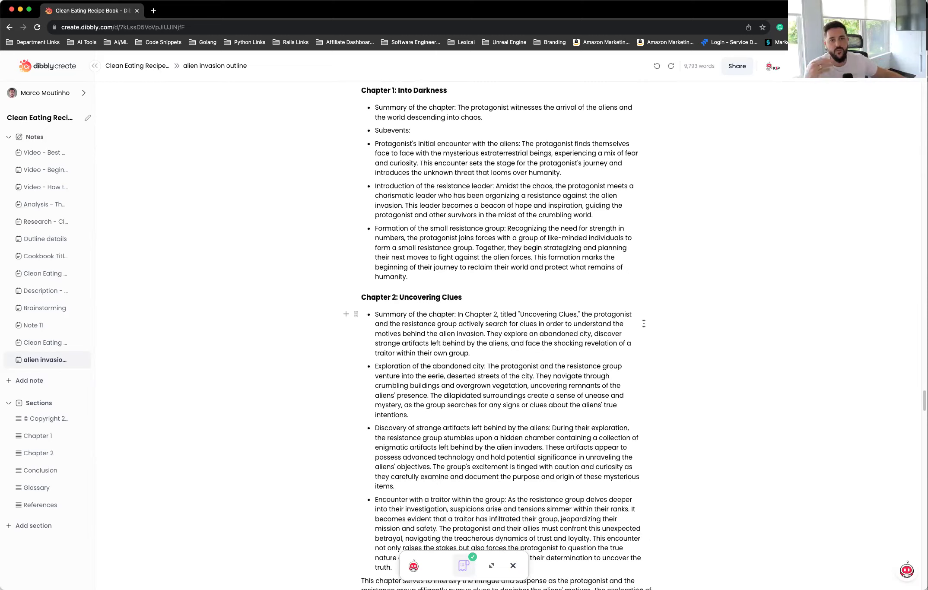
scroll(643, 316, "down", 4)
scroll(643, 317, "down", 20)
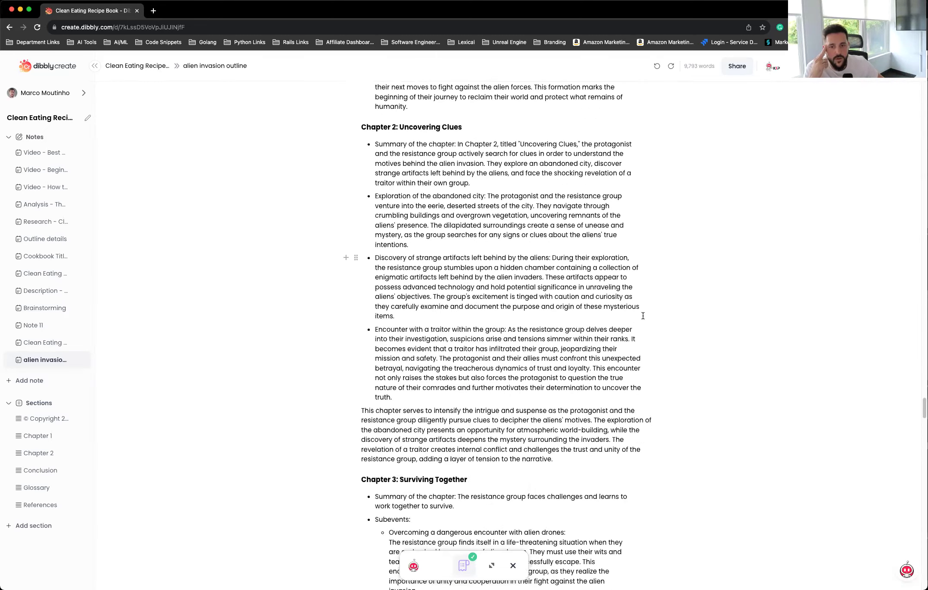
scroll(643, 316, "down", 20)
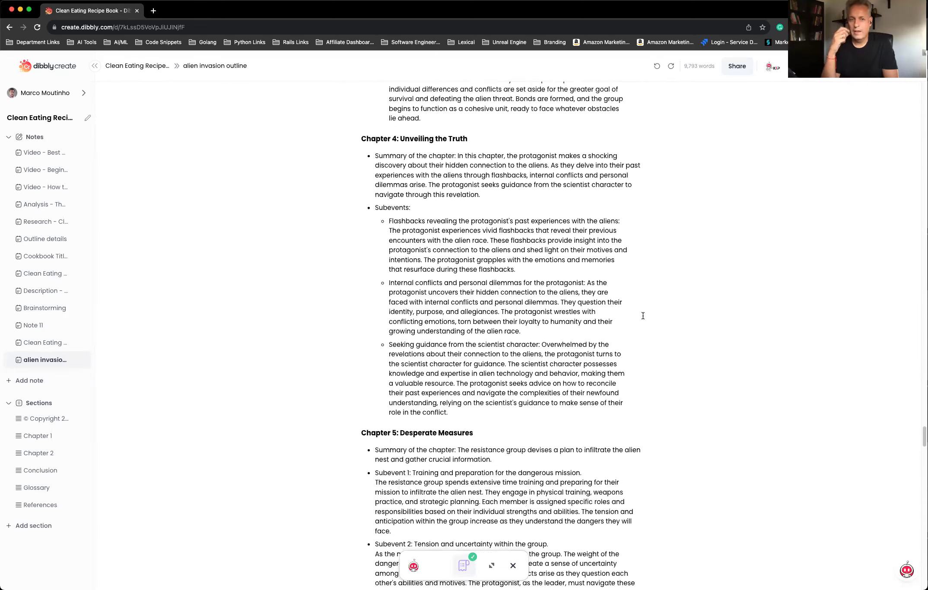
scroll(642, 315, "down", 20)
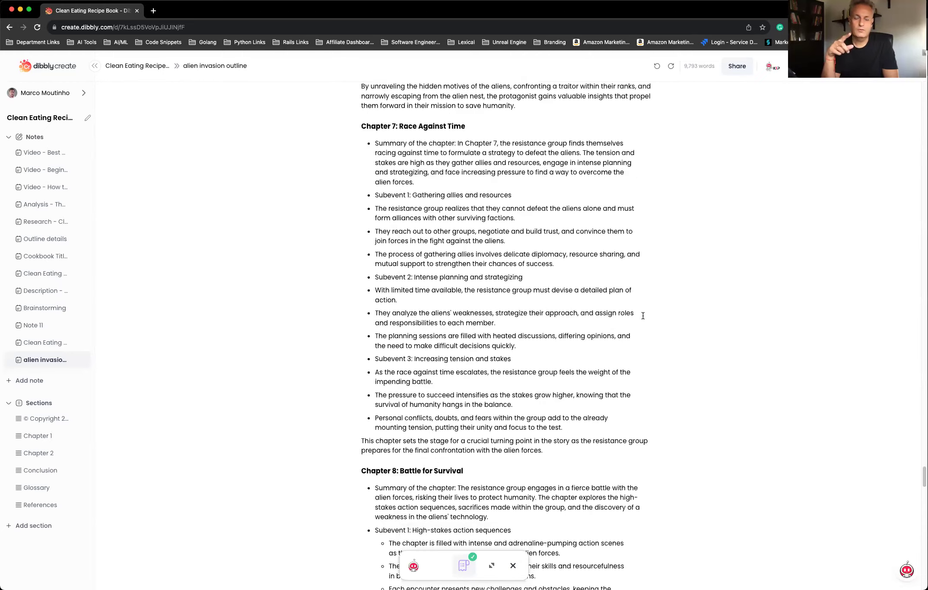
Review the outline's chapter summaries from Chapter 8: Battle for Survival to Chapter 12: Revelations
scroll(643, 316, "down", 5)
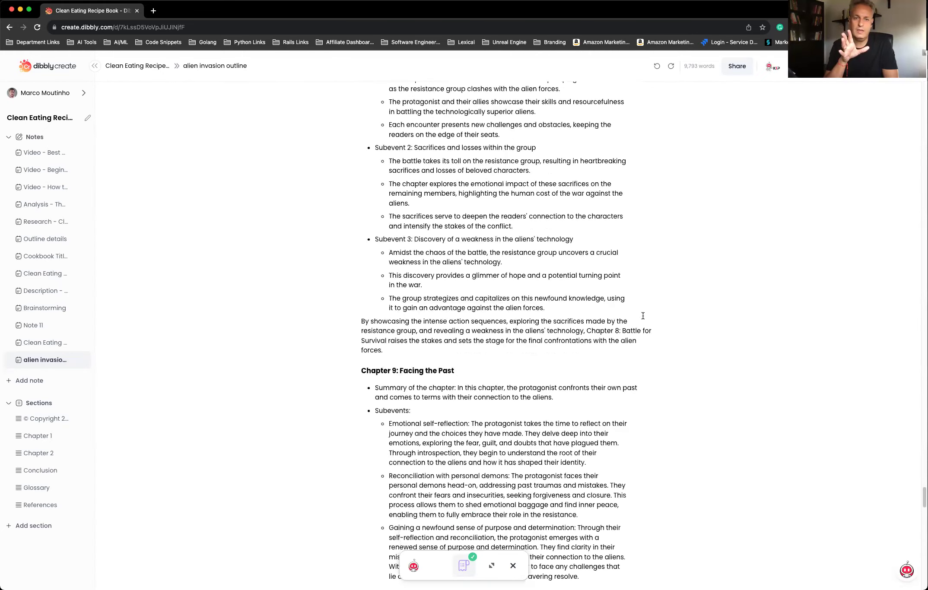
scroll(643, 316, "down", 1)
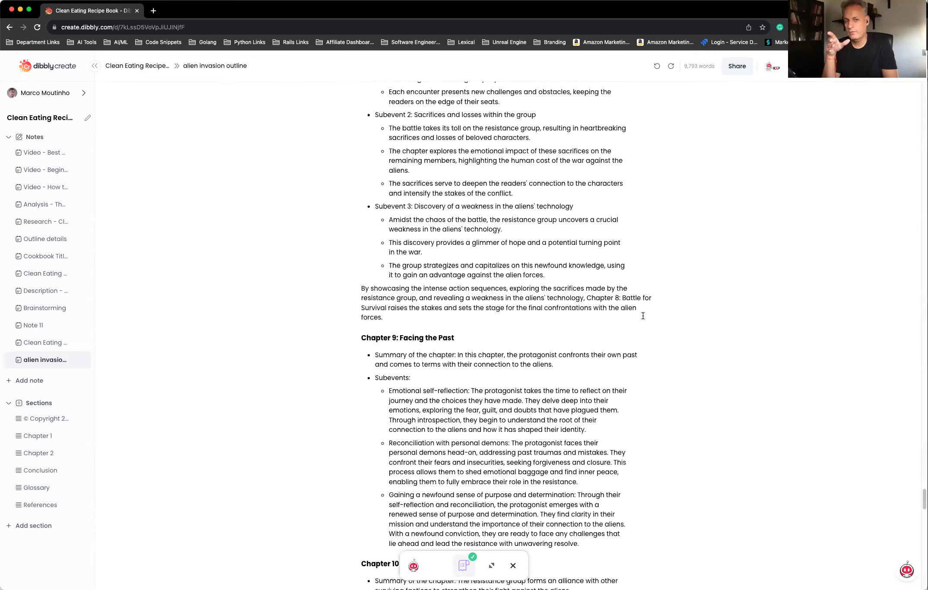
scroll(643, 316, "down", 6)
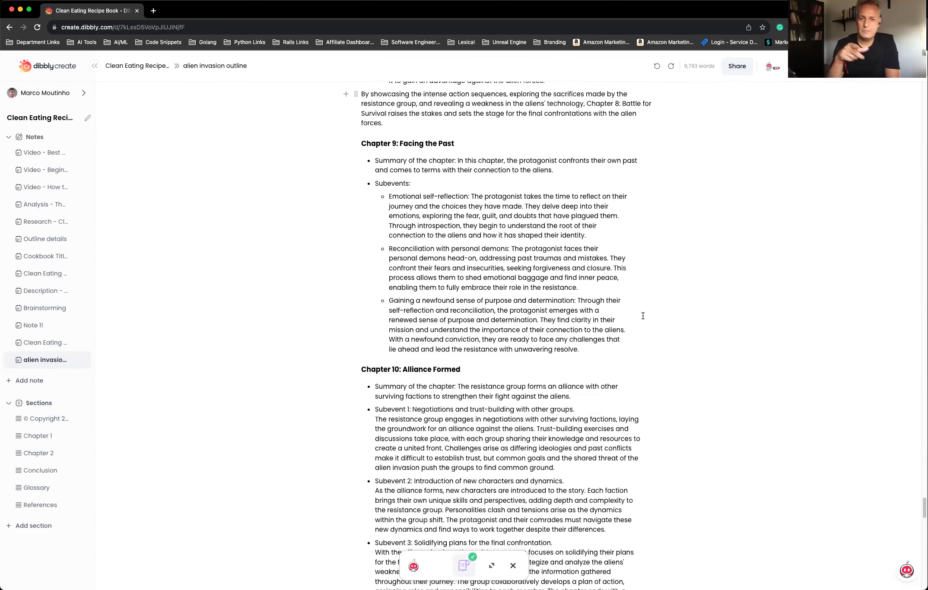
scroll(643, 316, "down", 1)
scroll(643, 316, "up", 1)
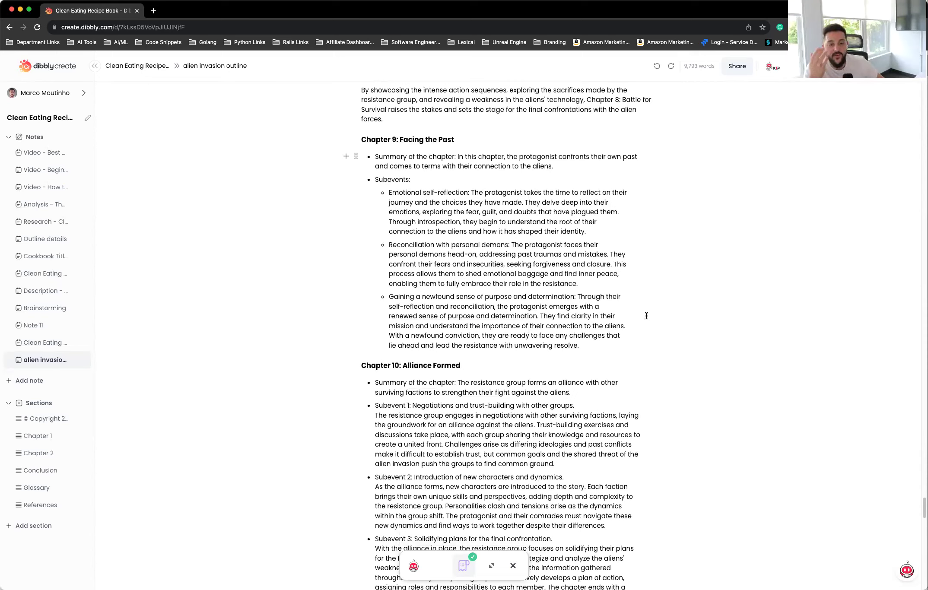
left_click(776, 69)
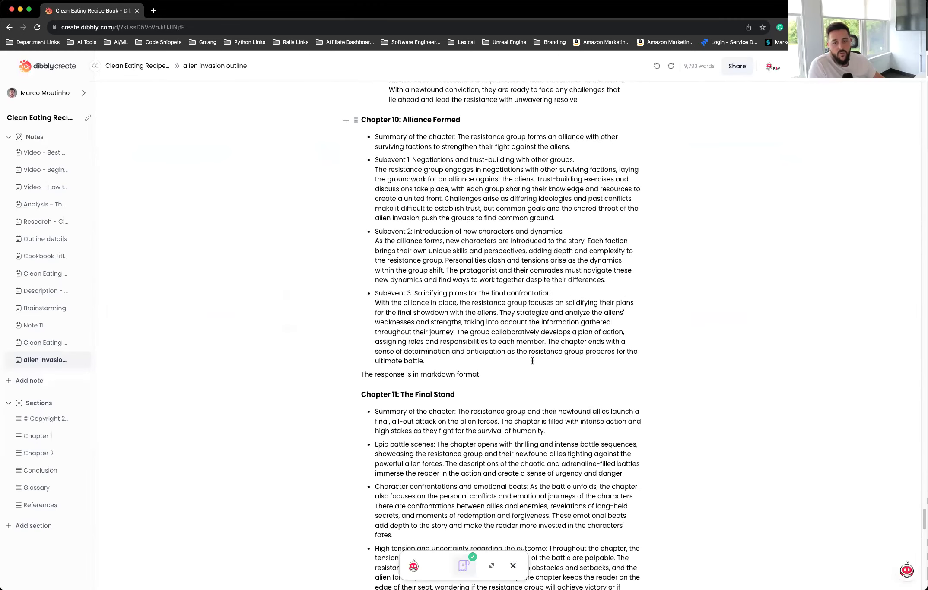
scroll(533, 361, "down", 5)
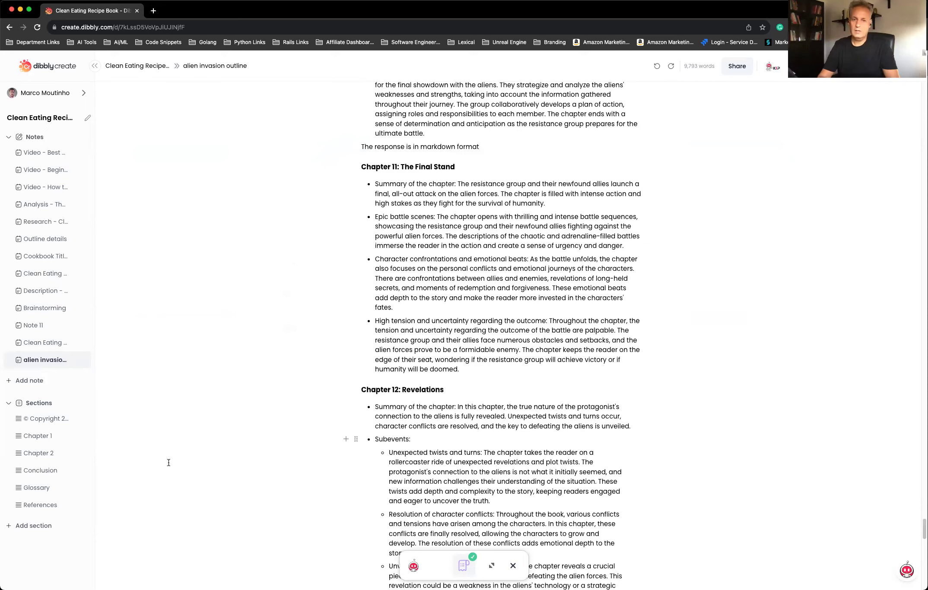
View the book's Chapter 1 section, then reopen the alien invasion outline and skim it from the overview to Chapter 7
left_click(43, 436)
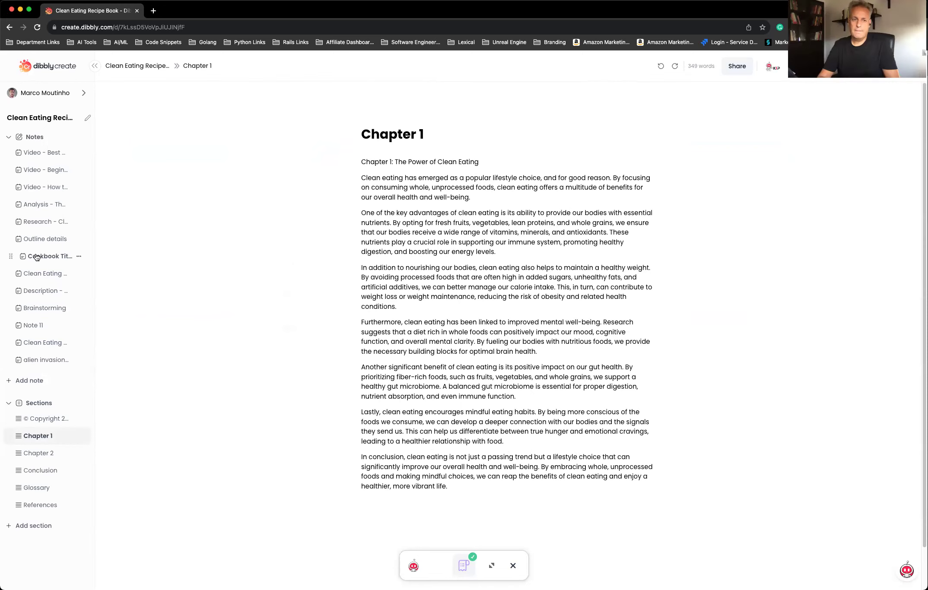
left_click(45, 360)
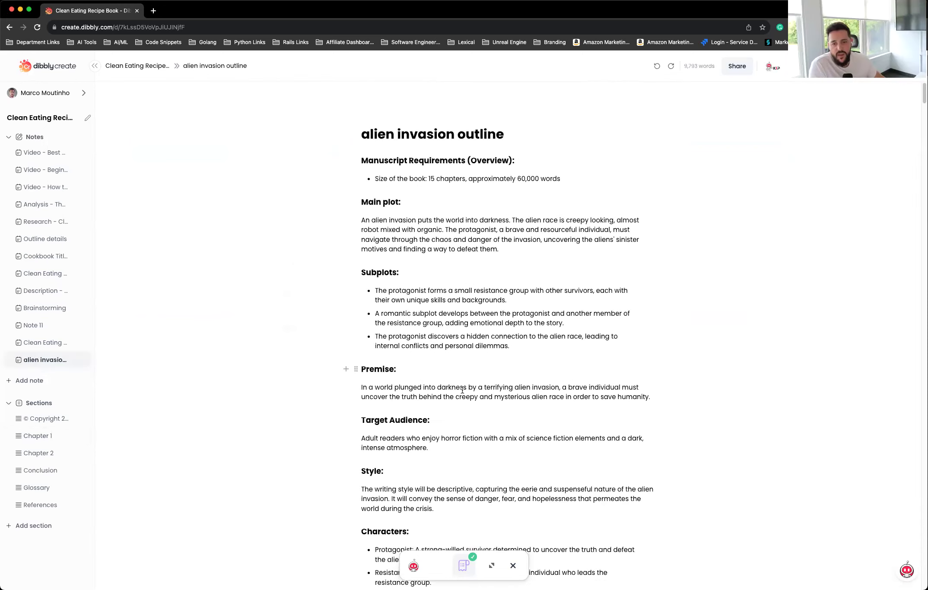
scroll(463, 390, "down", 15)
scroll(462, 391, "down", 10)
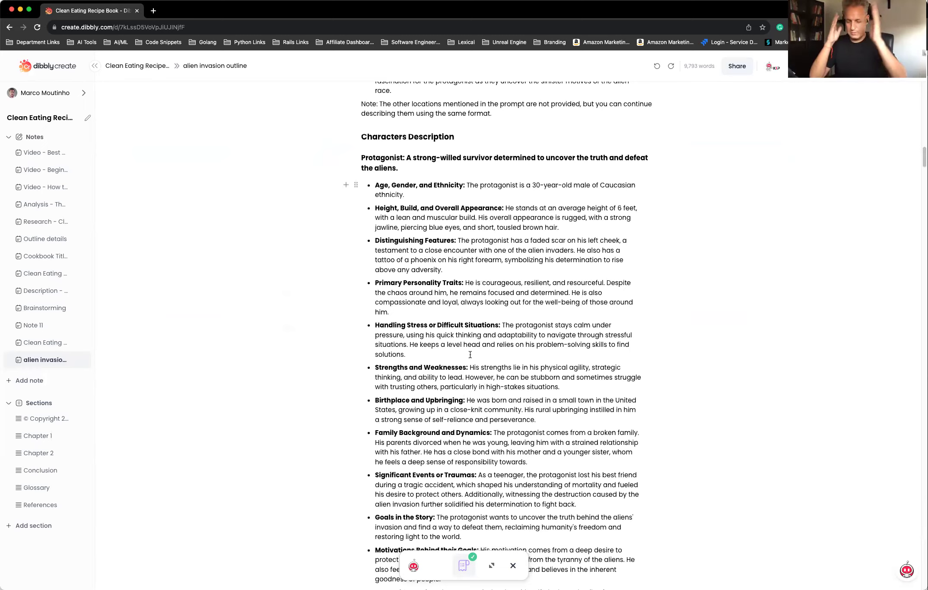
scroll(471, 354, "down", 15)
scroll(471, 353, "down", 10)
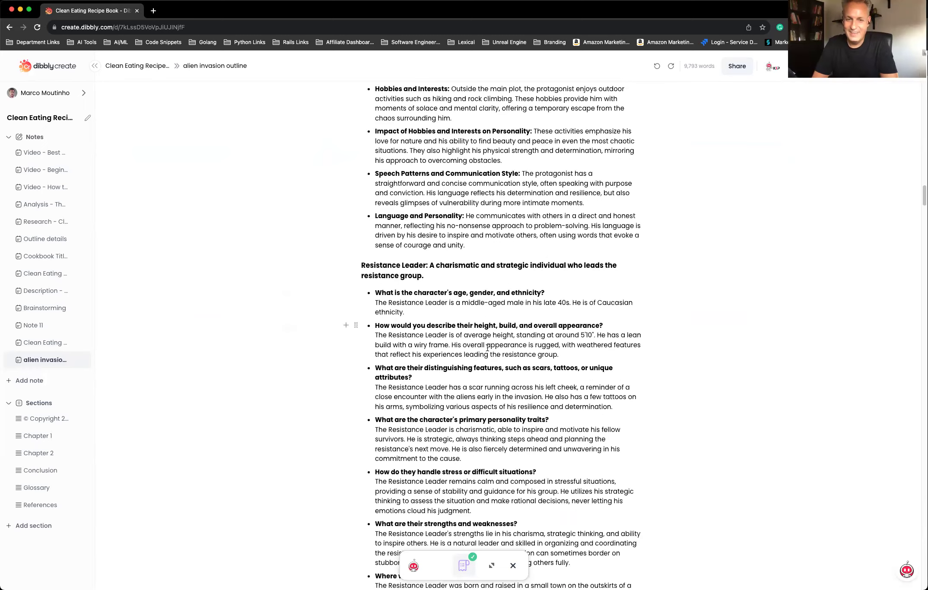
scroll(487, 348, "down", 15)
scroll(491, 345, "down", 20)
scroll(492, 344, "down", 20)
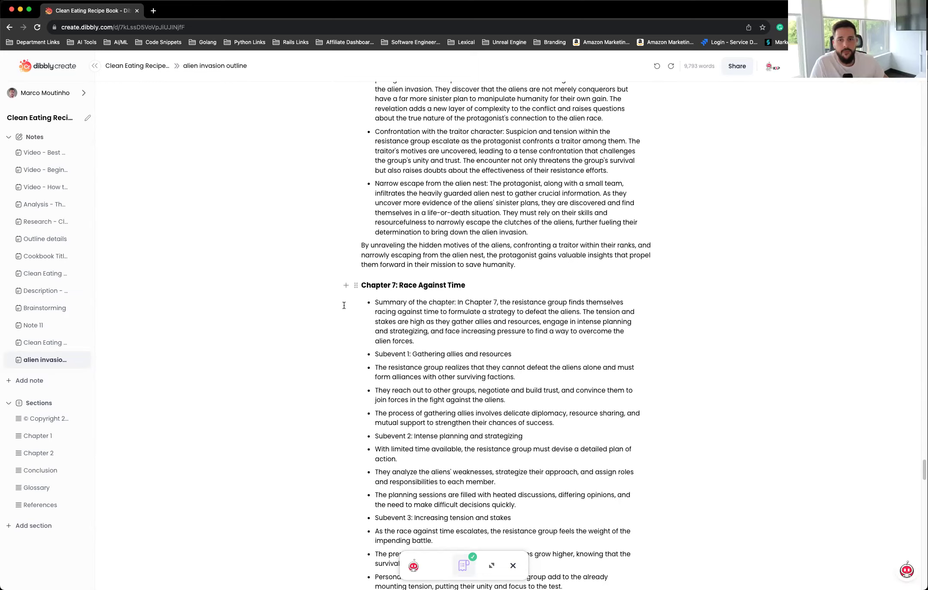
scroll(416, 324, "up", 5)
scroll(416, 324, "up", 5)
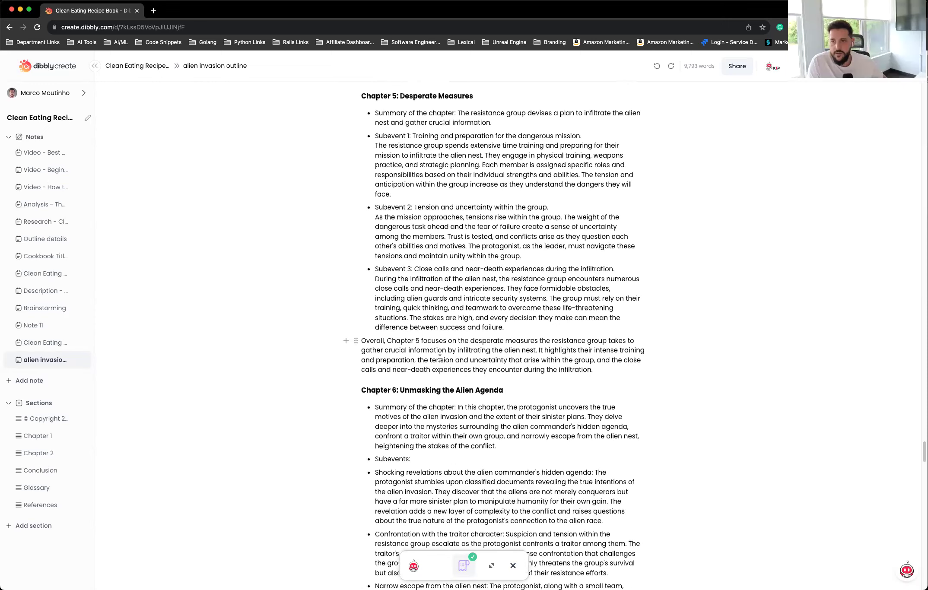
scroll(730, 132, "up", 1)
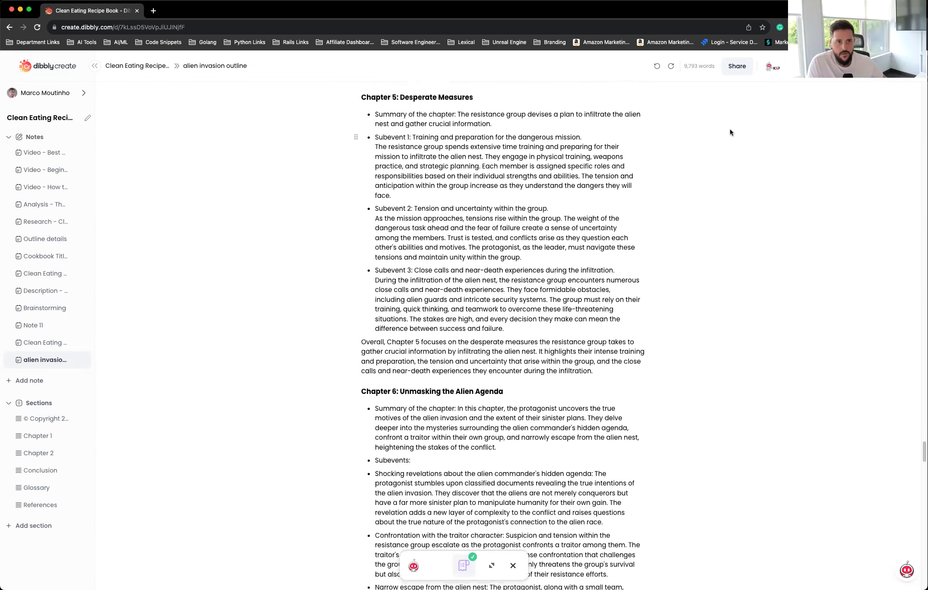
left_click(772, 67)
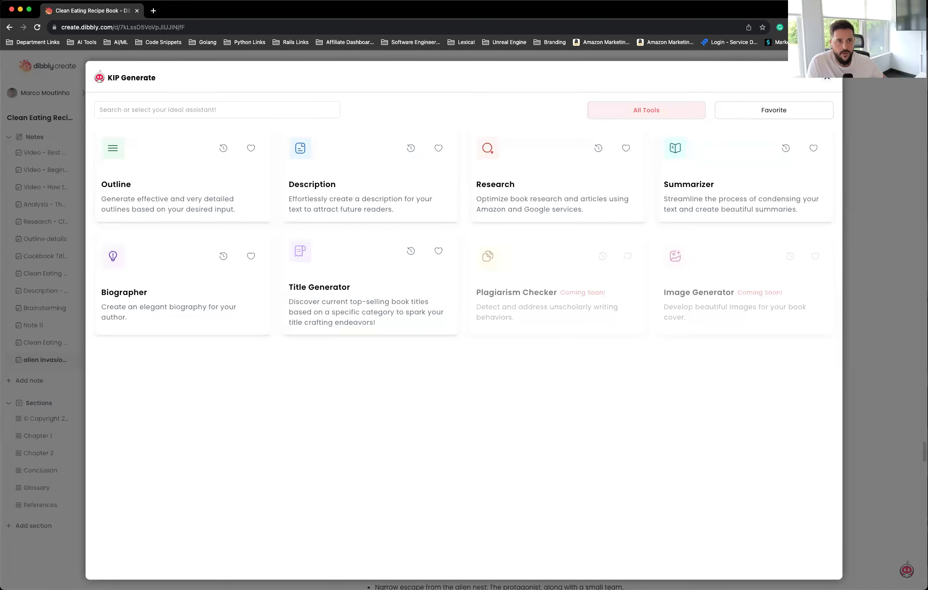
key("Escape")
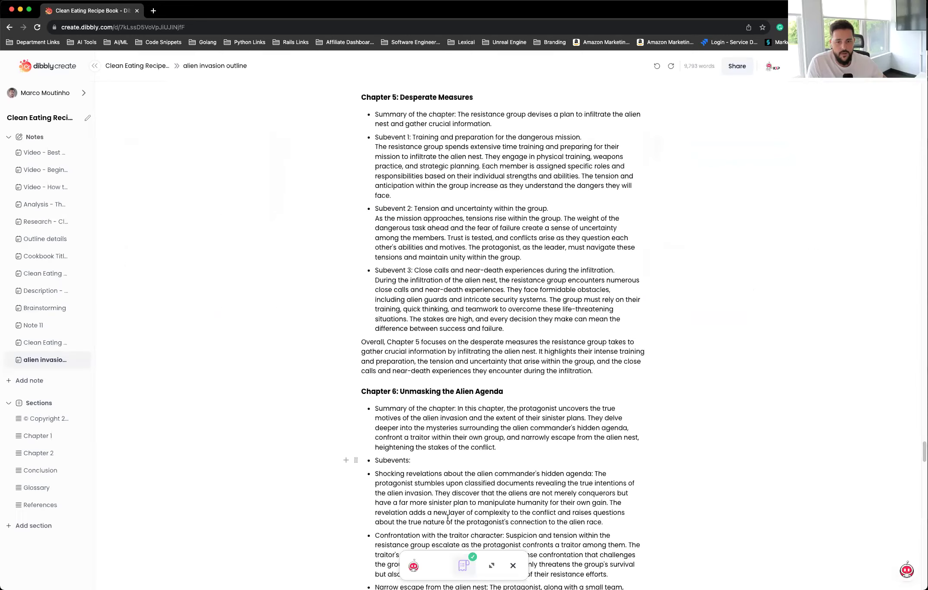
Review the Title Generator's Arts & Photography results, from related keywords and mean price to themes, tropes and potential titles
left_click(468, 563)
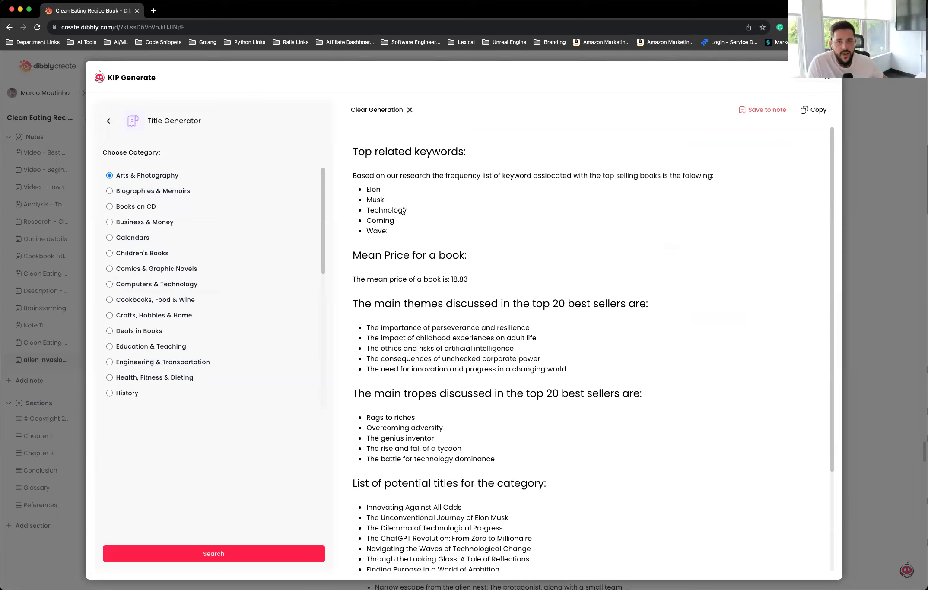
scroll(488, 244, "down", 5)
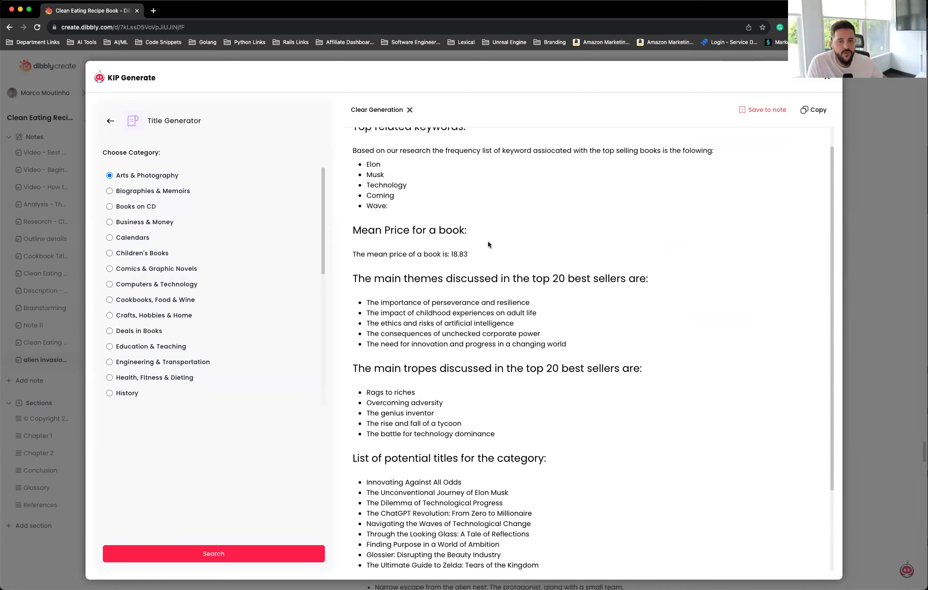
scroll(409, 341, "down", 1)
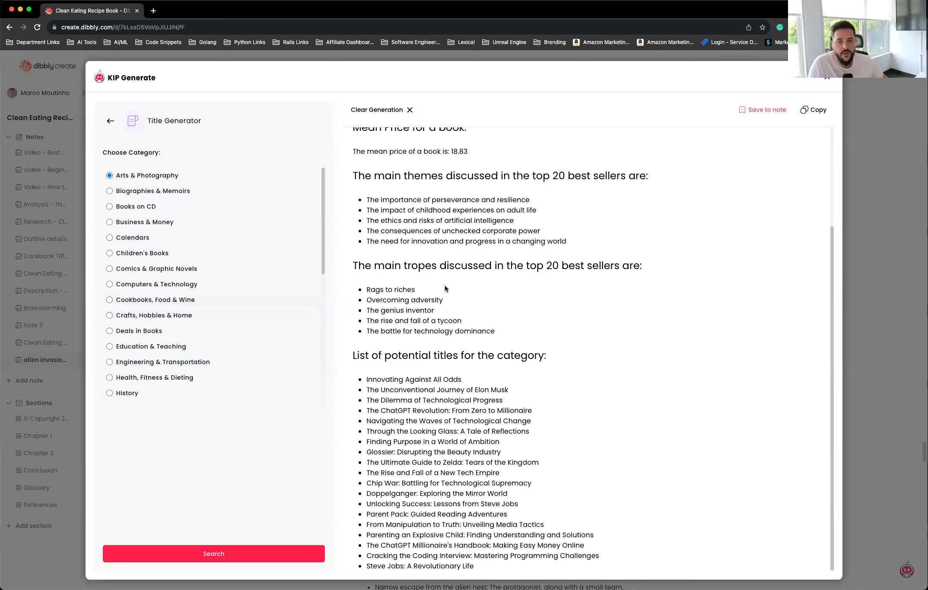
scroll(519, 285, "up", 3)
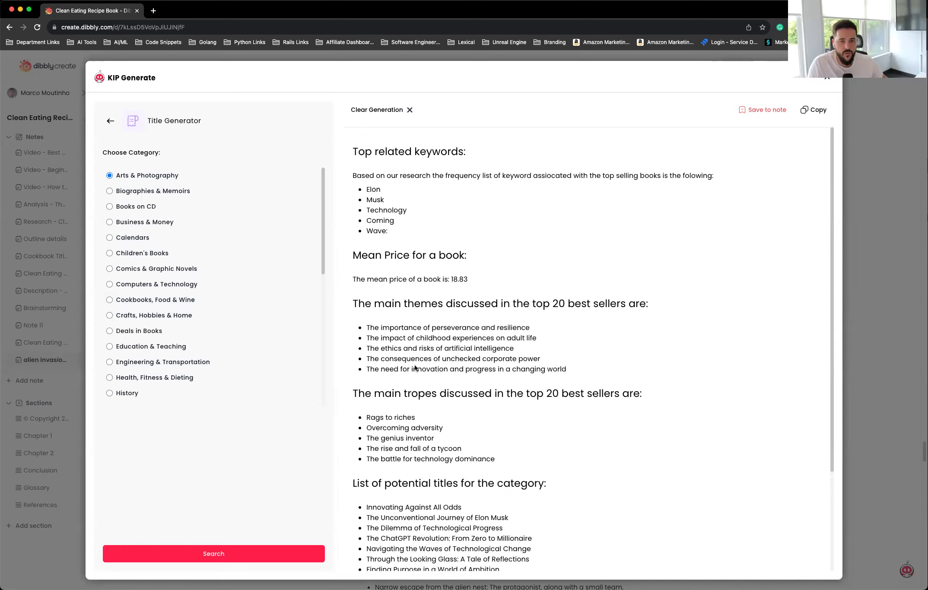
scroll(495, 353, "down", 4)
scroll(475, 369, "up", 4)
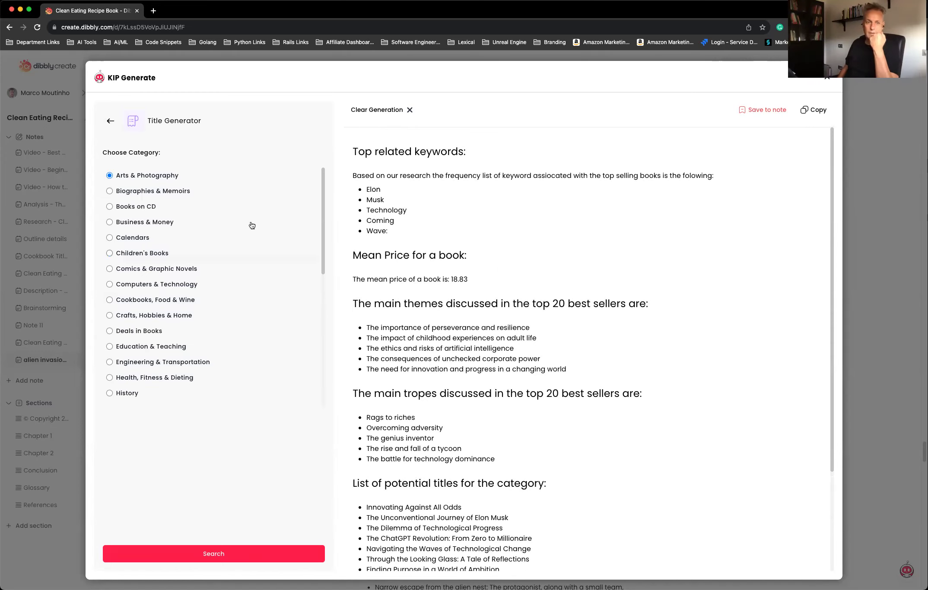
scroll(193, 367, "down", 10)
scroll(193, 367, "up", 10)
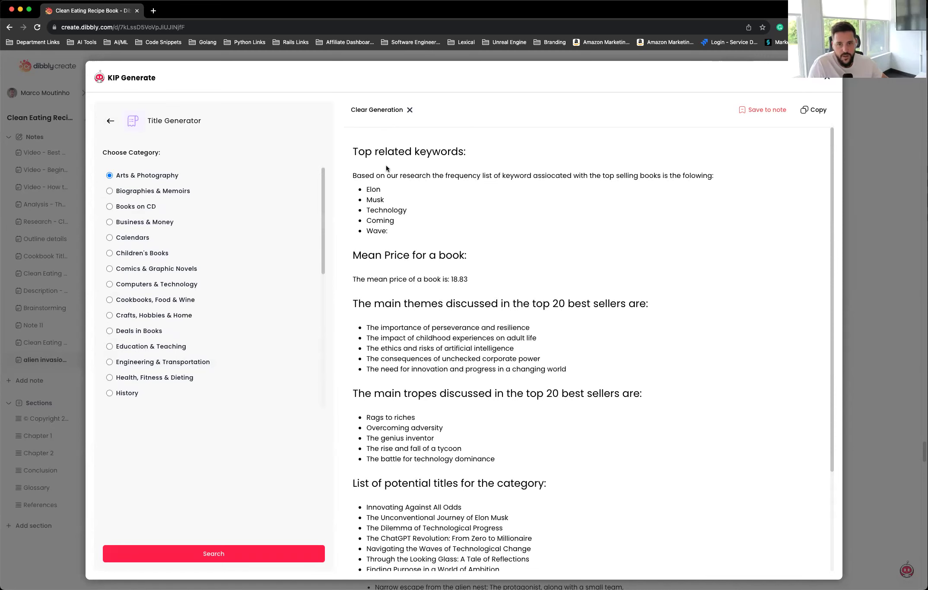
scroll(439, 308, "down", 3)
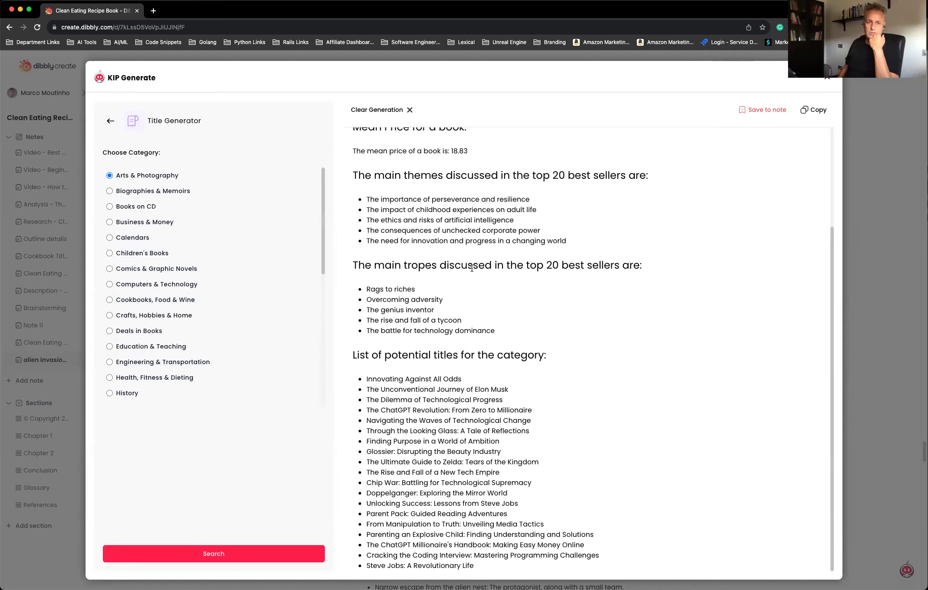
left_click(108, 122)
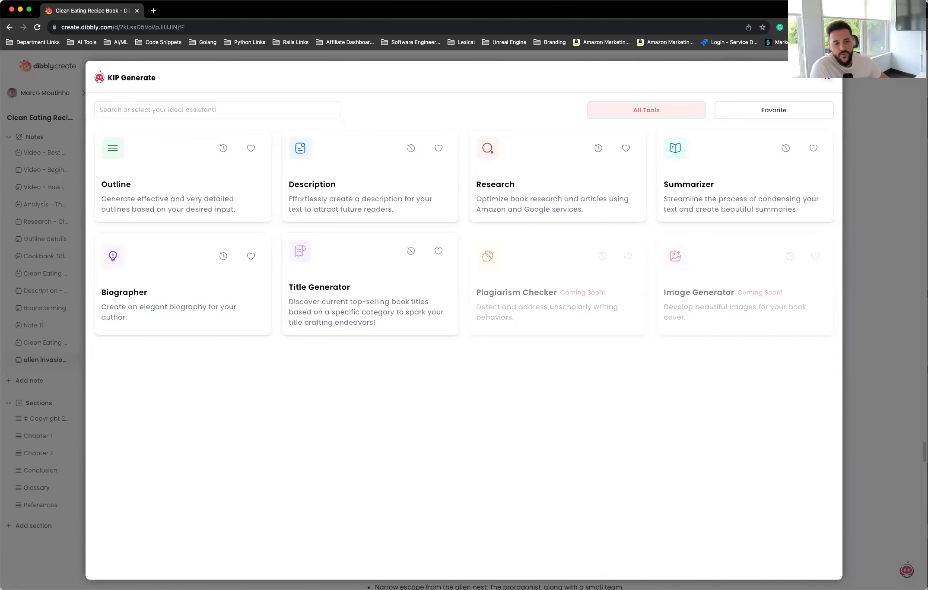
left_click(826, 78)
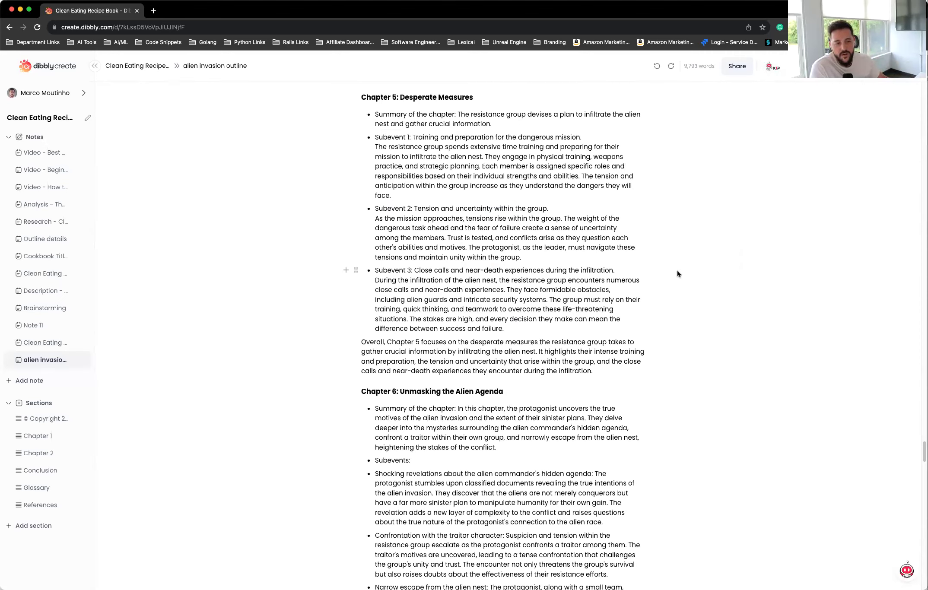
Open the KIP chat assistant beside the alien invasion outline
left_click(906, 571)
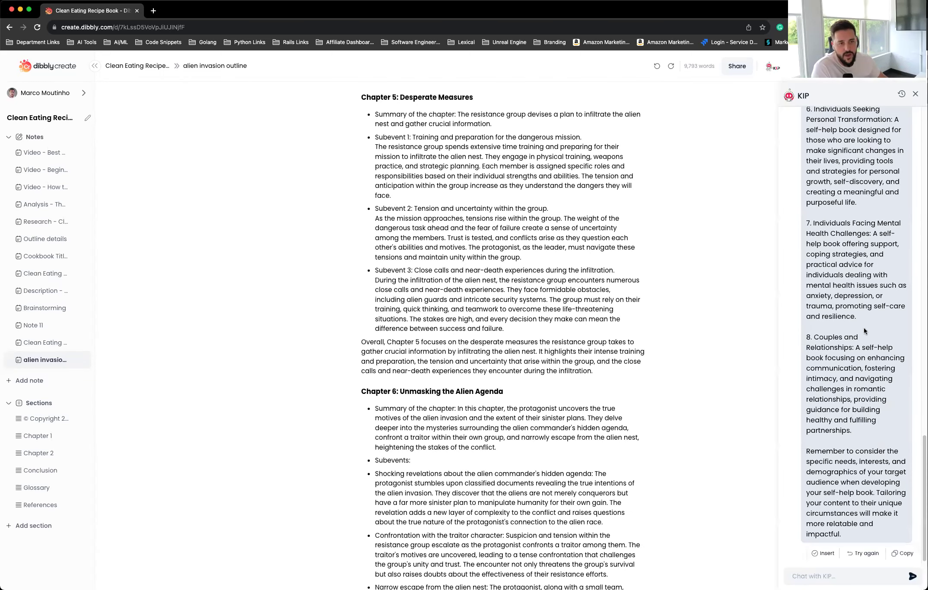
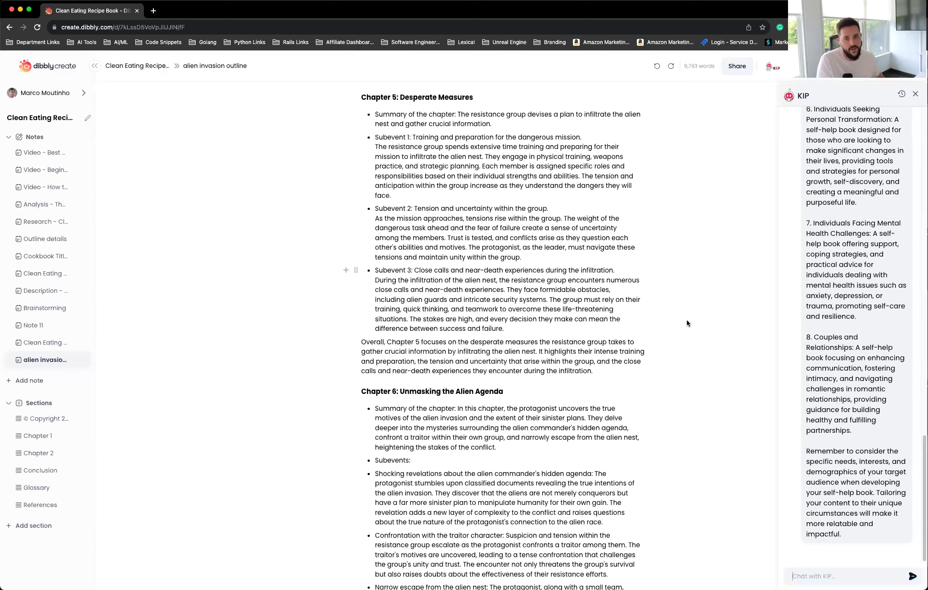
left_click(773, 66)
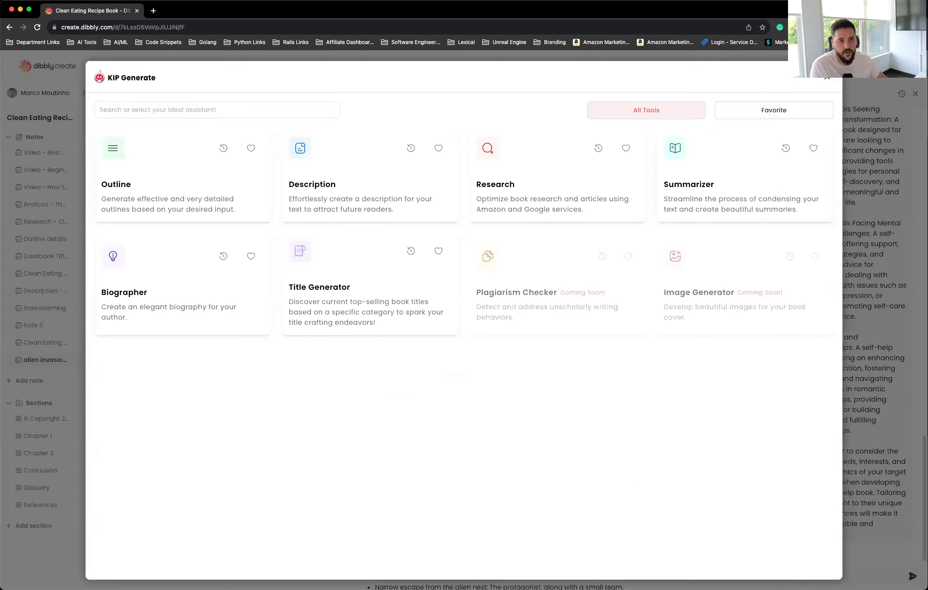
left_click(827, 77)
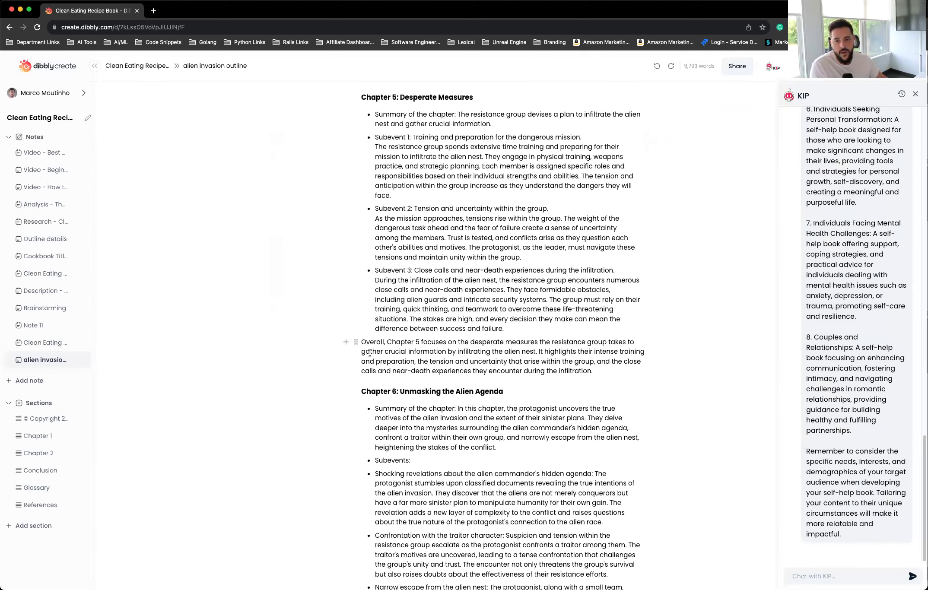
left_click_drag(387, 280, 550, 318)
left_click(480, 344)
scroll(480, 344, "down", 10)
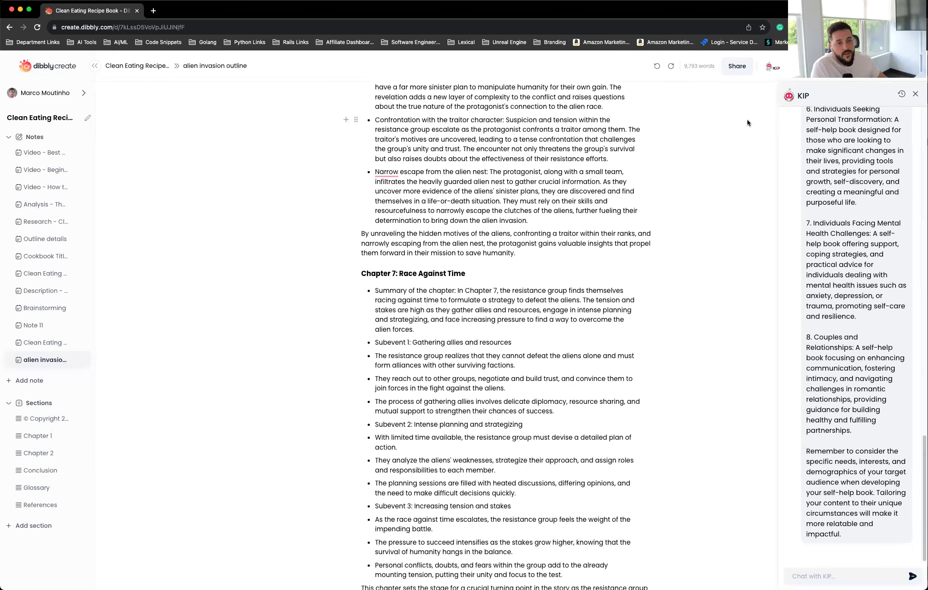
View the input fields of KIP Generate's Outline tool, including the number of chapters and words, and return to the tool list
left_click(772, 66)
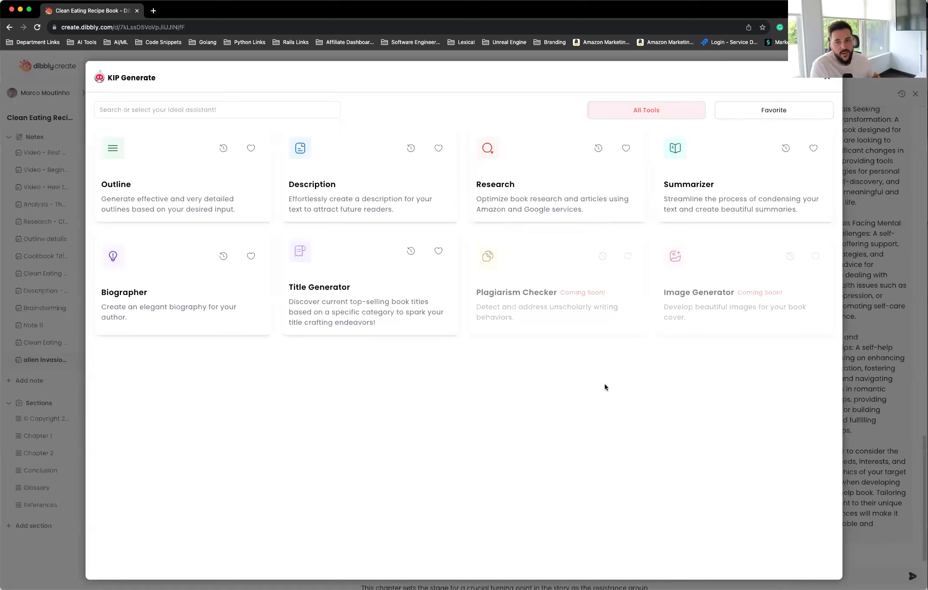
left_click(159, 161)
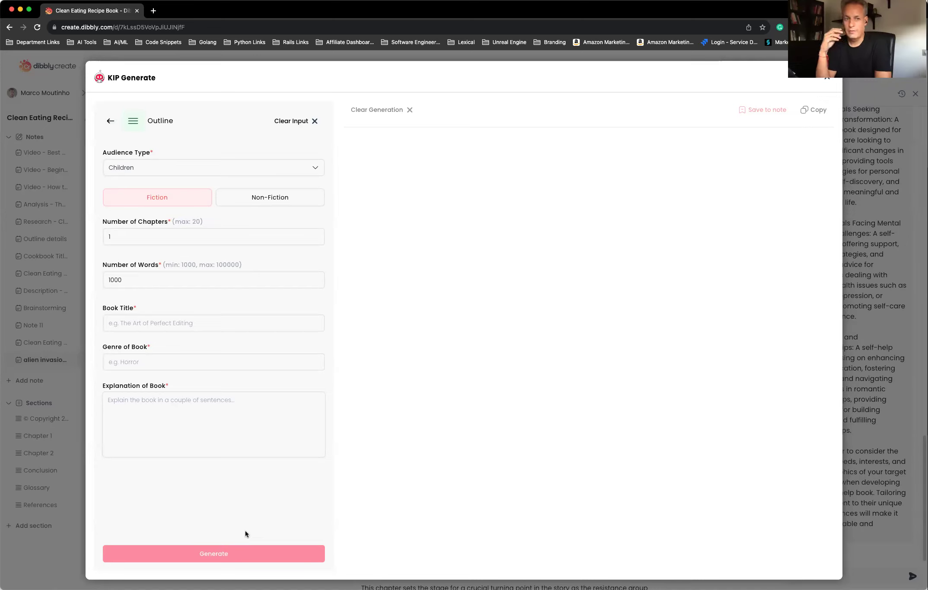
double_click(178, 278)
left_click(176, 302)
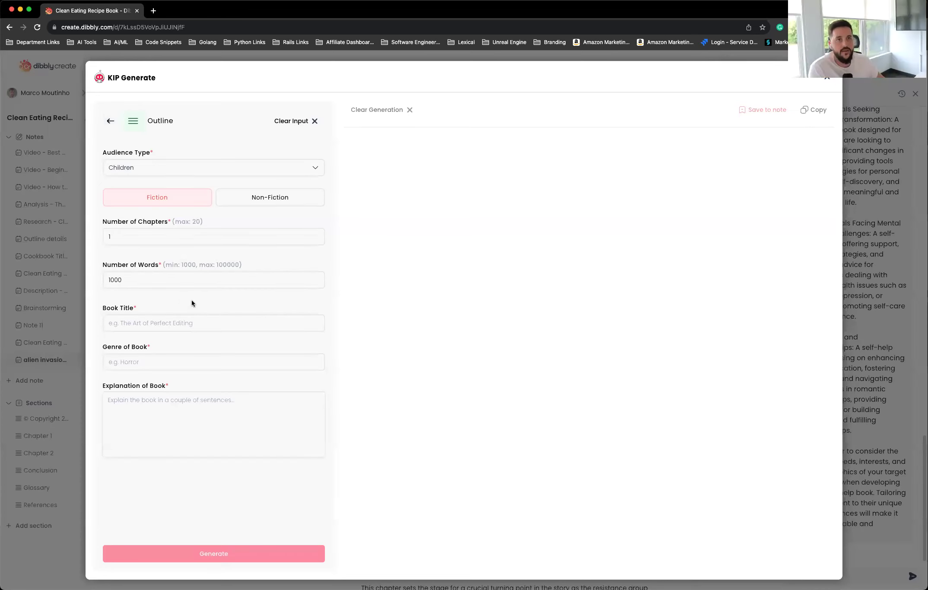
left_click(152, 238)
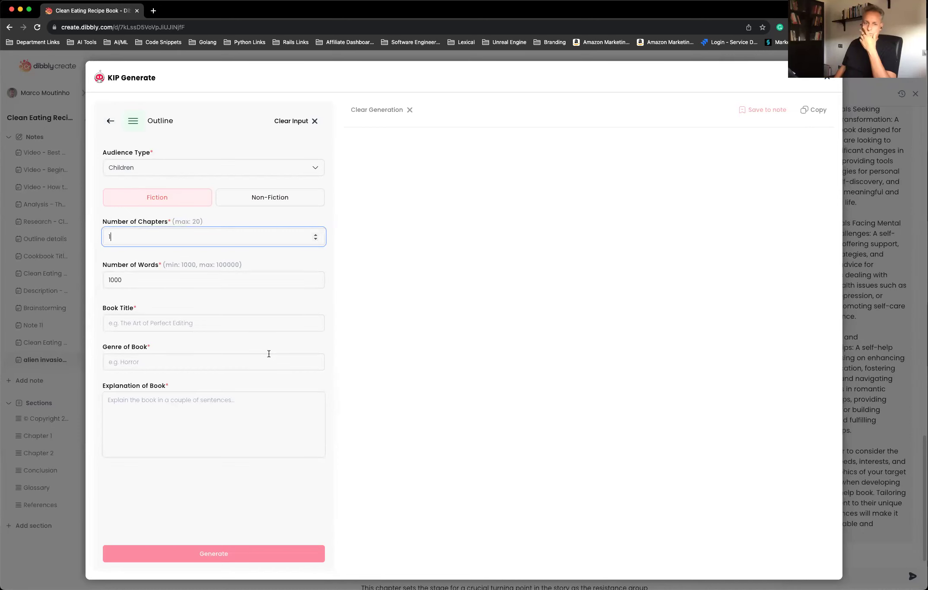
left_click(111, 122)
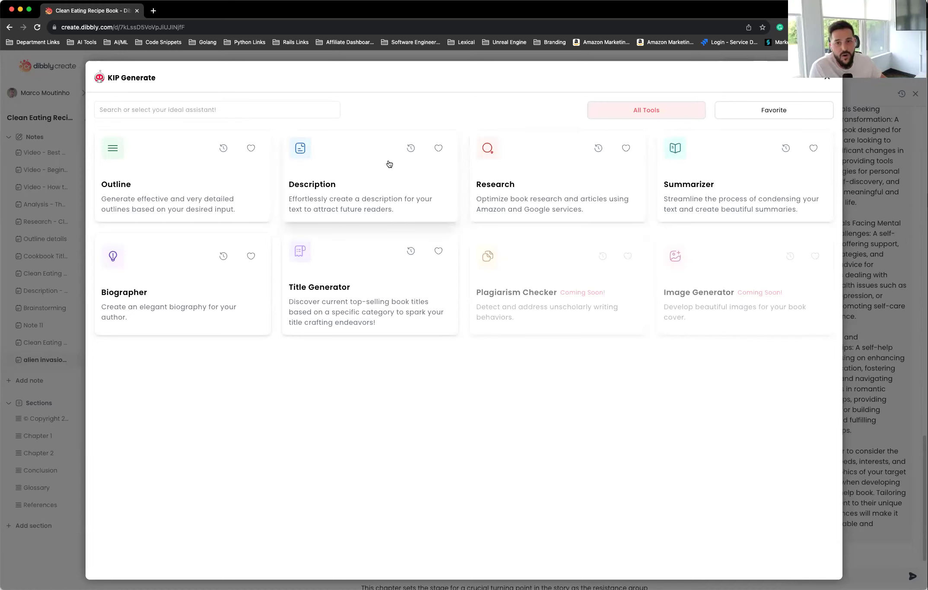
Save the past Clean Eating Recipe Book generation from the Description history as a note titled "description"
left_click(411, 150)
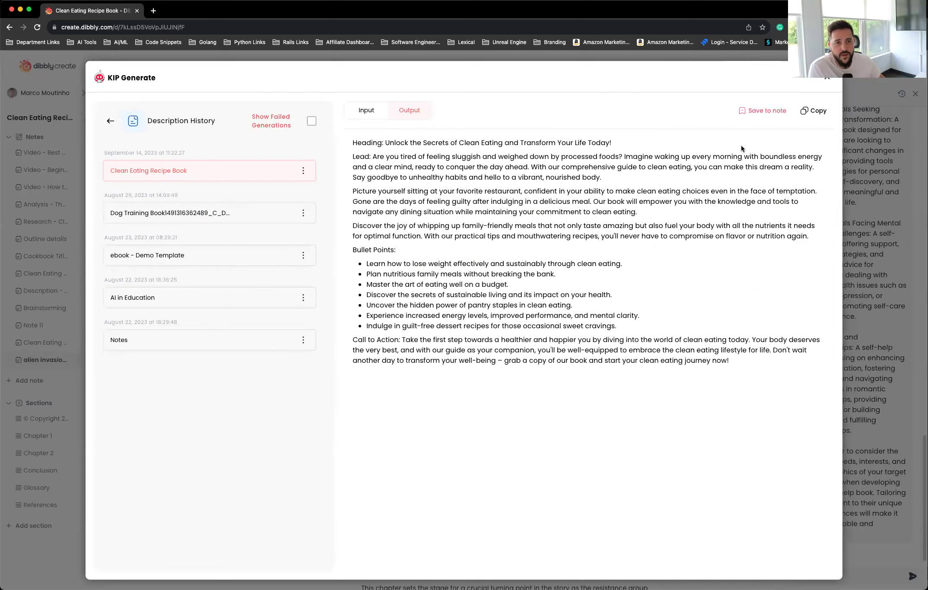
left_click(767, 111)
left_click(477, 321)
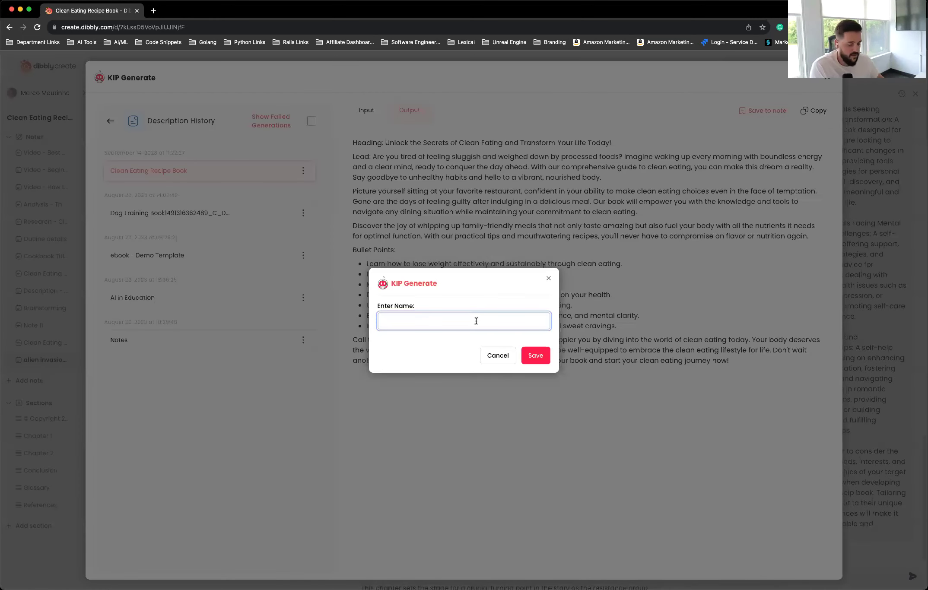
type("a")
left_click(537, 355)
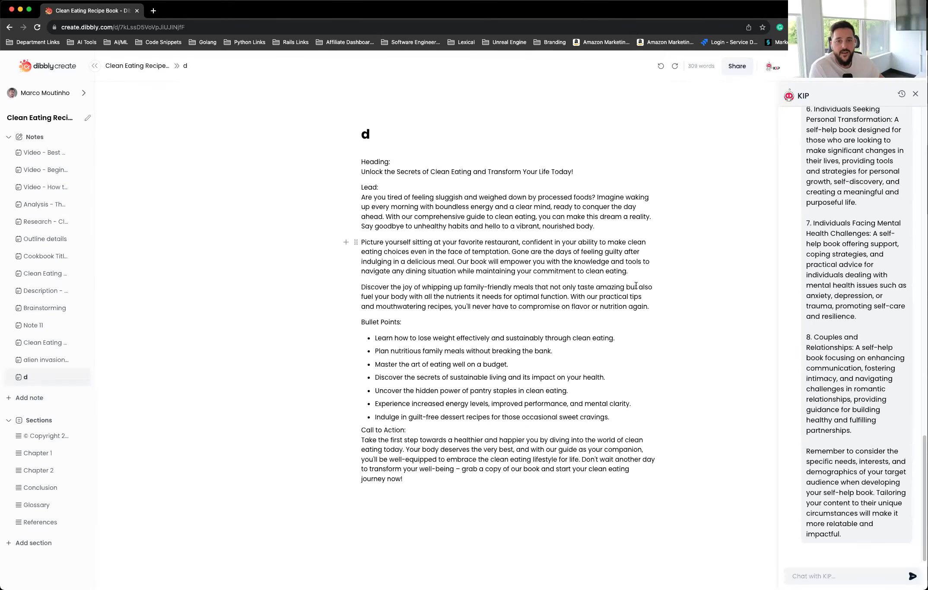
type("e")
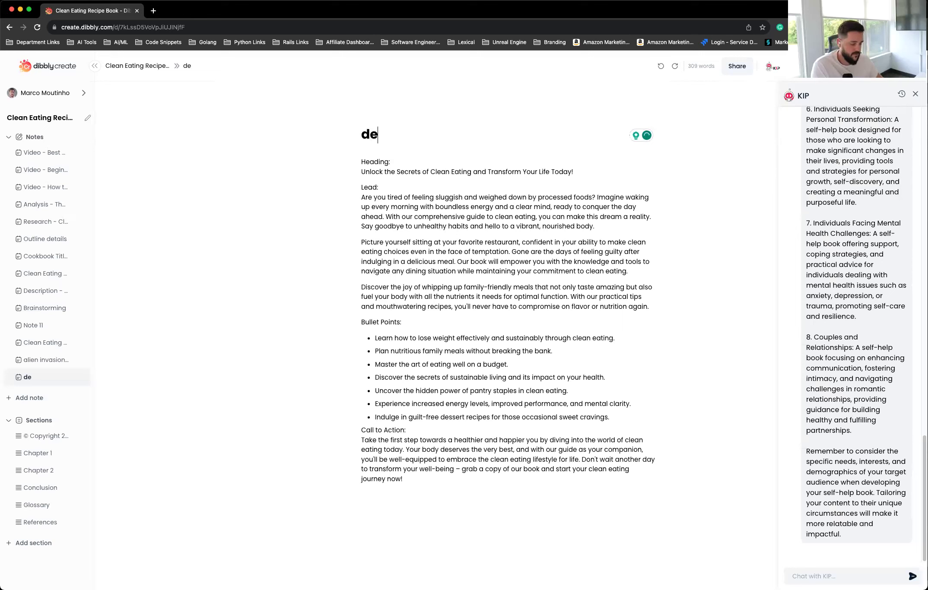
type("scription")
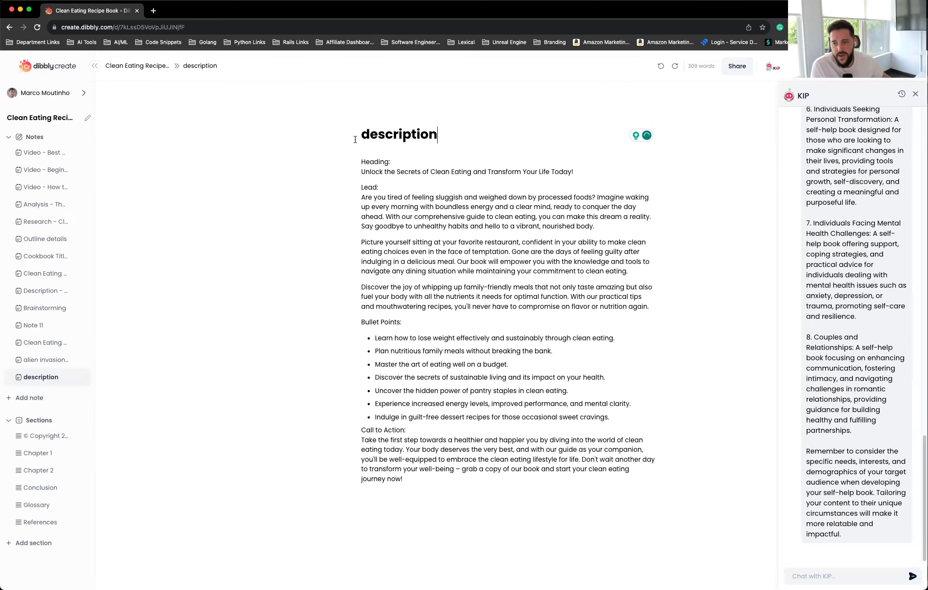
View the Clean Eating Outline note, return to the description note and look back through the self-help book chat to its start
left_click(43, 342)
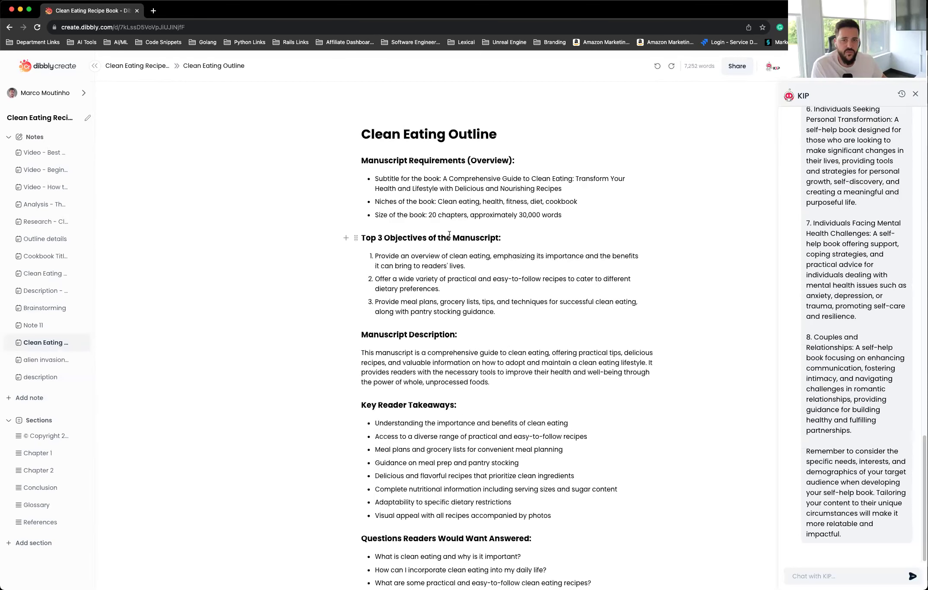
left_click(37, 379)
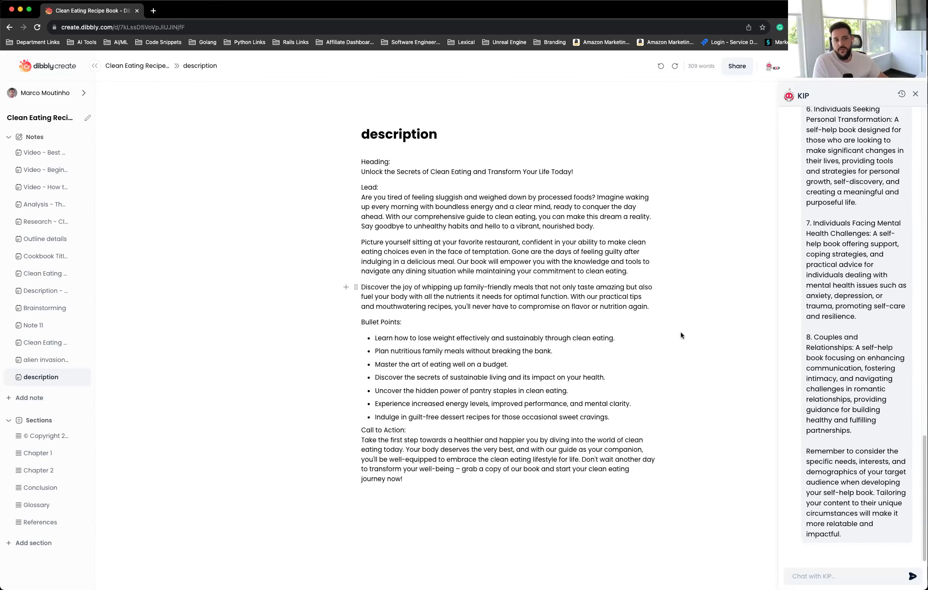
scroll(826, 330, "up", 3)
scroll(826, 329, "up", 15)
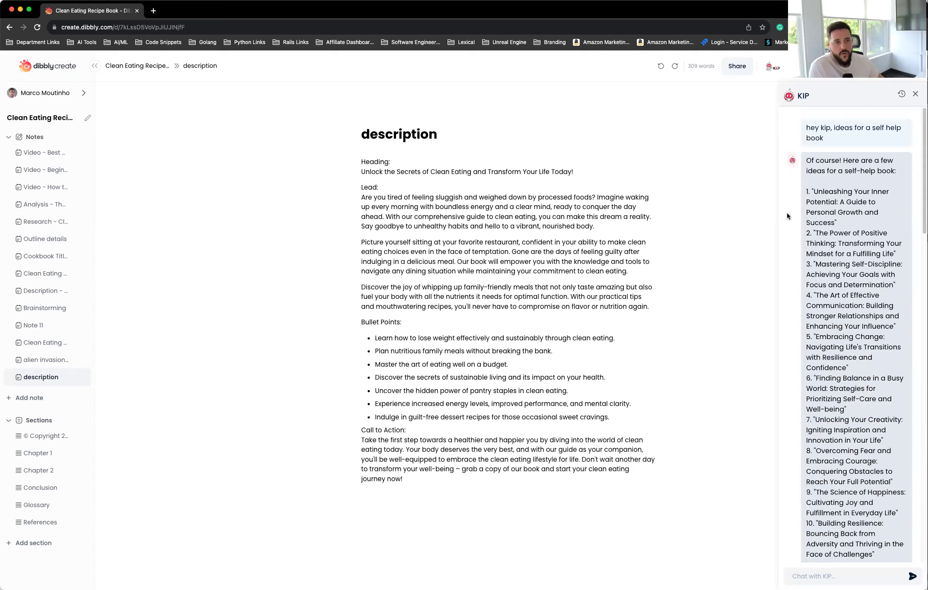
Start a new KIP chat in Standard mode and send the message "hey kip"
left_click(903, 95)
left_click(825, 141)
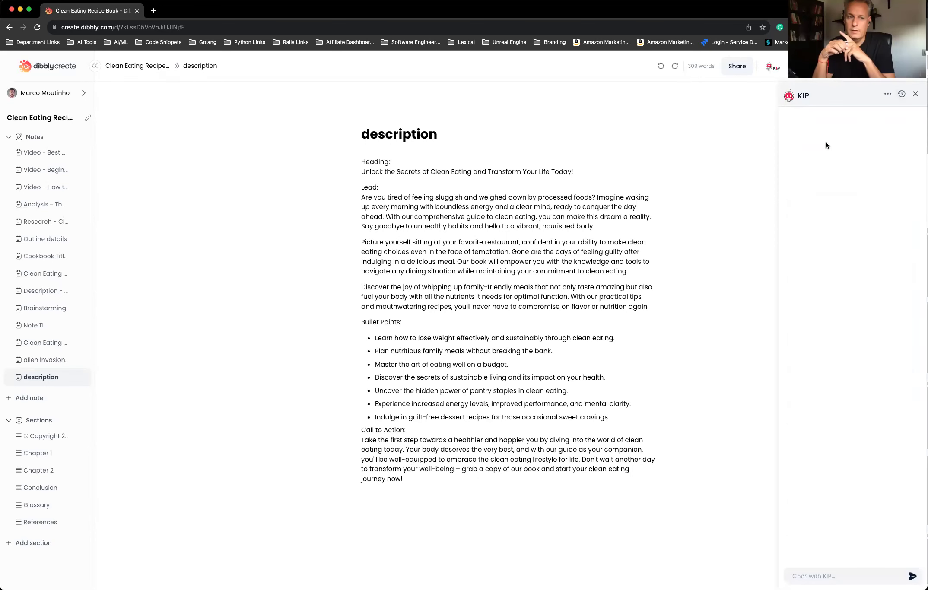
left_click(886, 96)
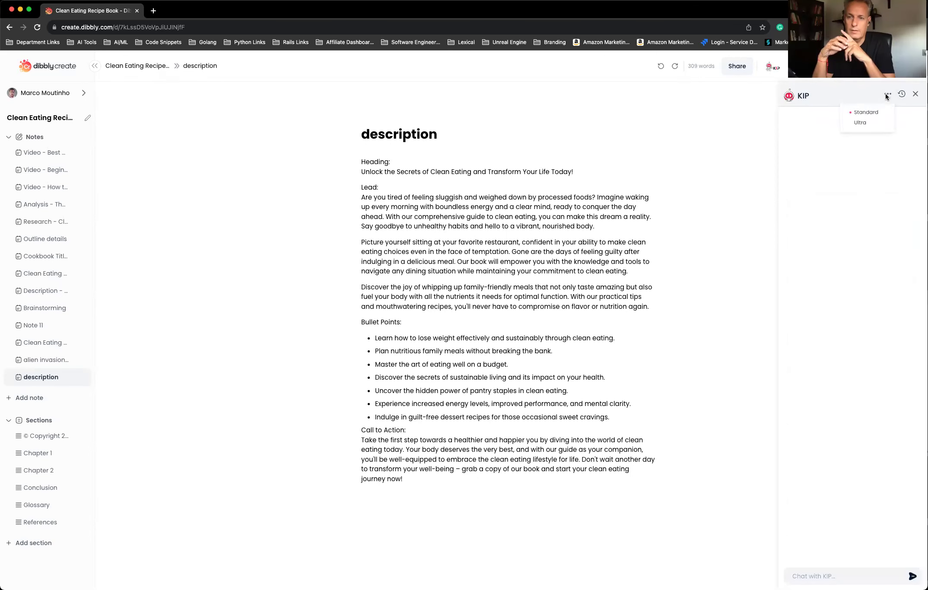
left_click(868, 116)
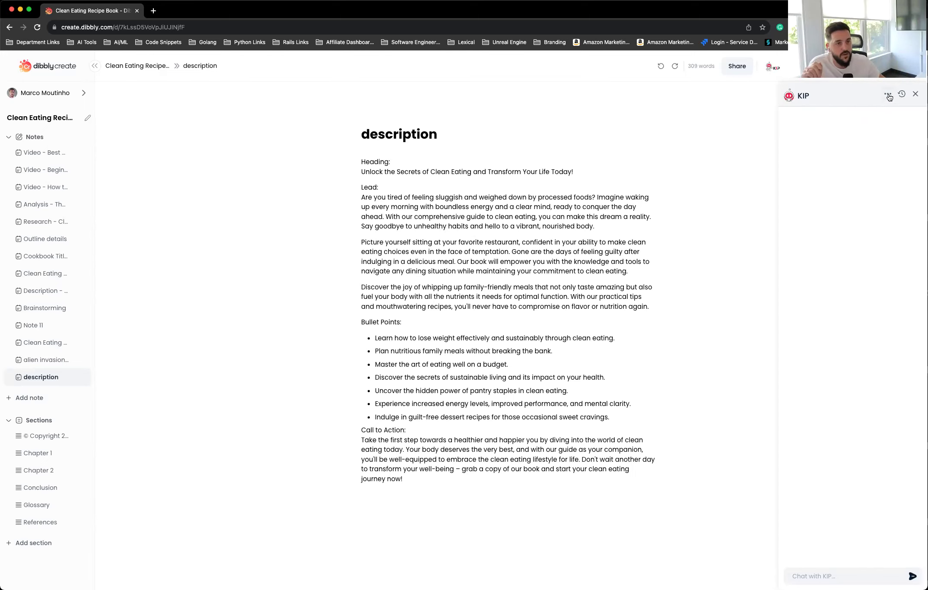
left_click(827, 575)
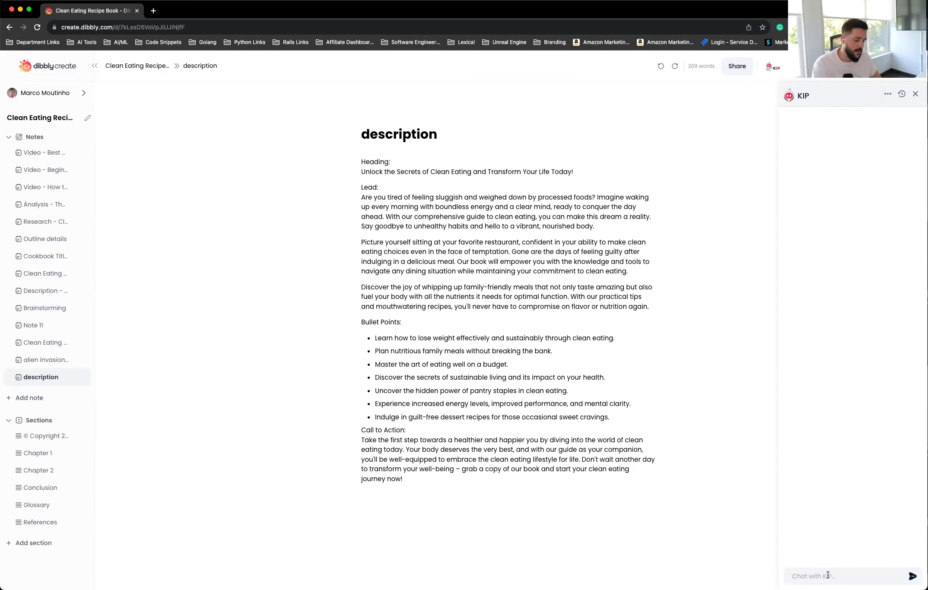
type("hey kip")
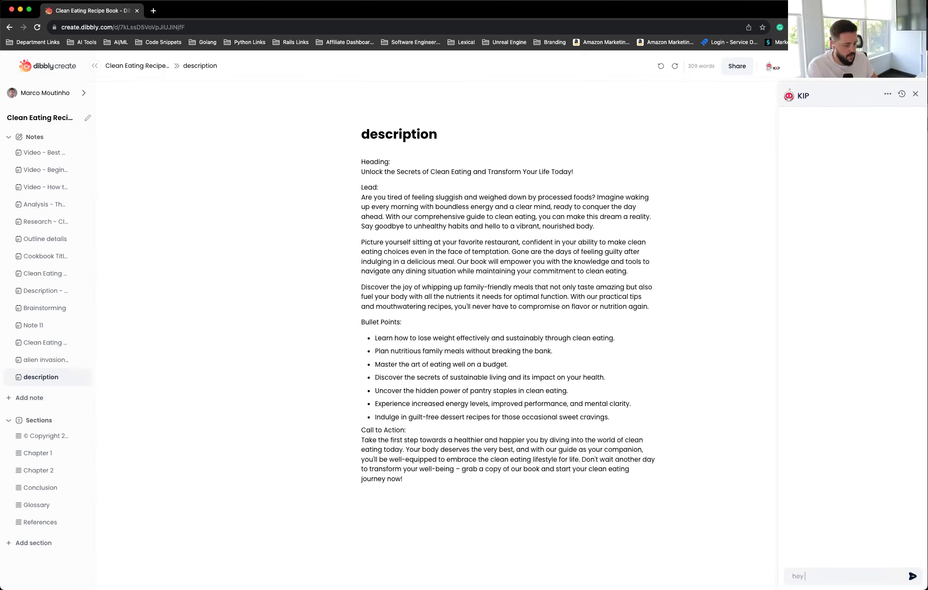
left_click(913, 576)
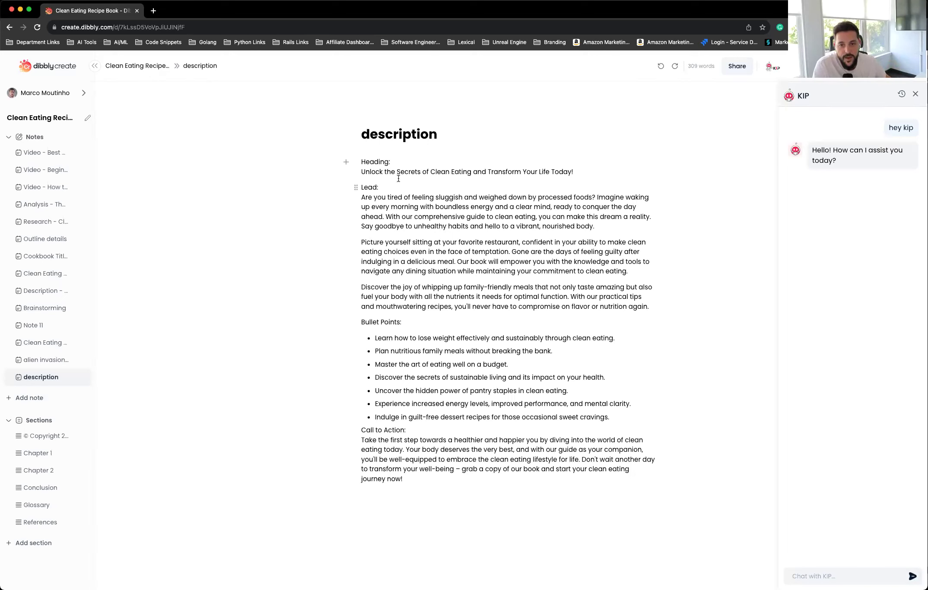
left_click_drag(366, 172, 664, 468)
left_click(664, 467)
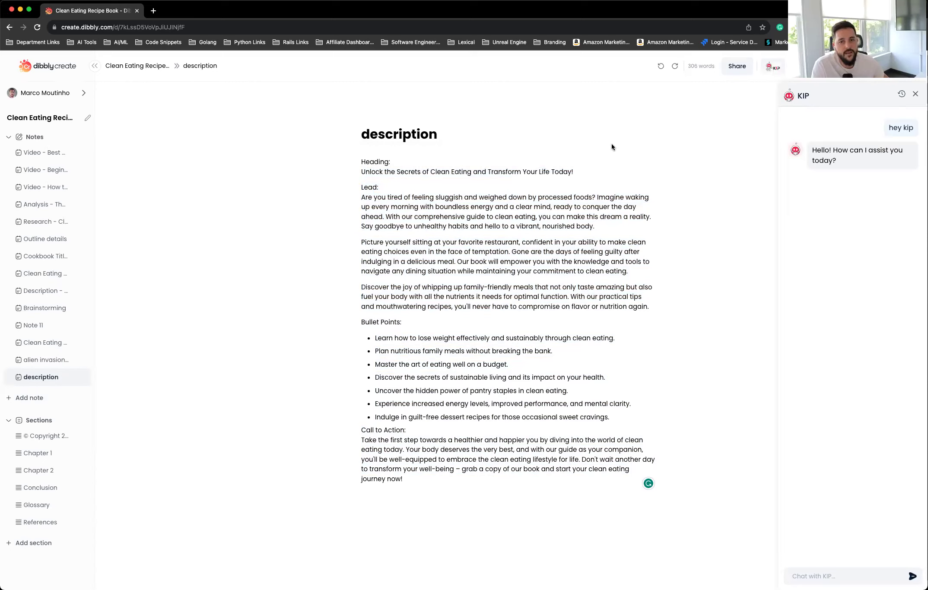
mouse_move(829, 162)
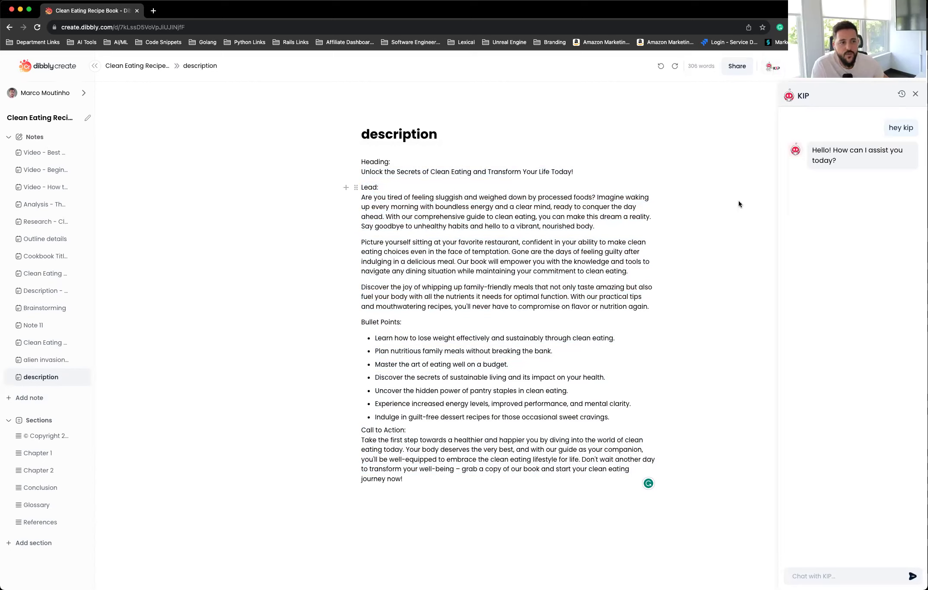